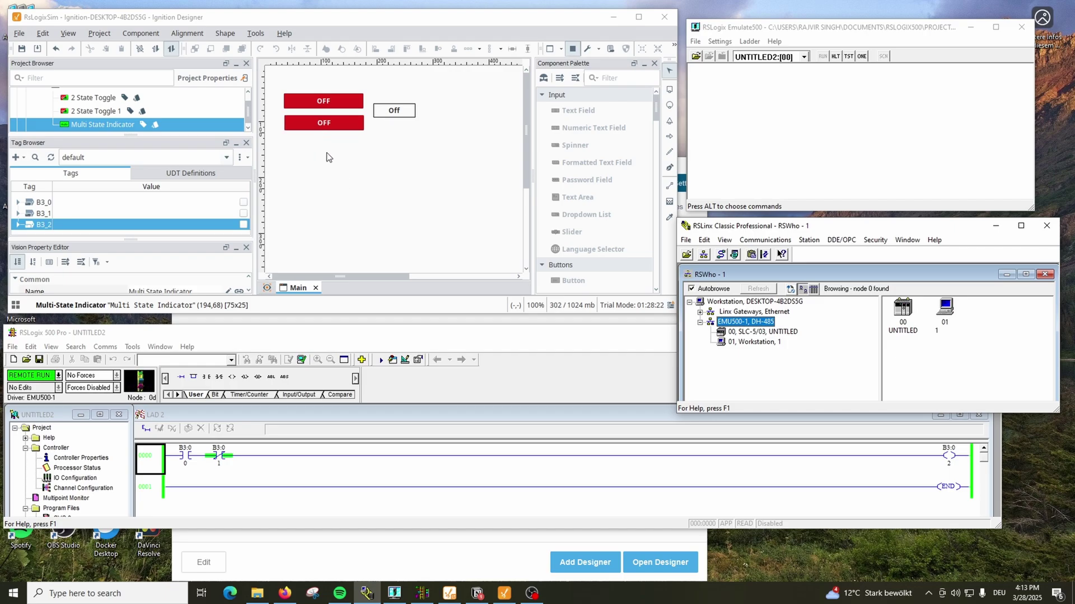
# Select rung 0000's B3:0/0 and B3:0/1 contacts and B3:0/2 coil, then toggle bit B3:0/0 on.
pyautogui.click(219, 482)
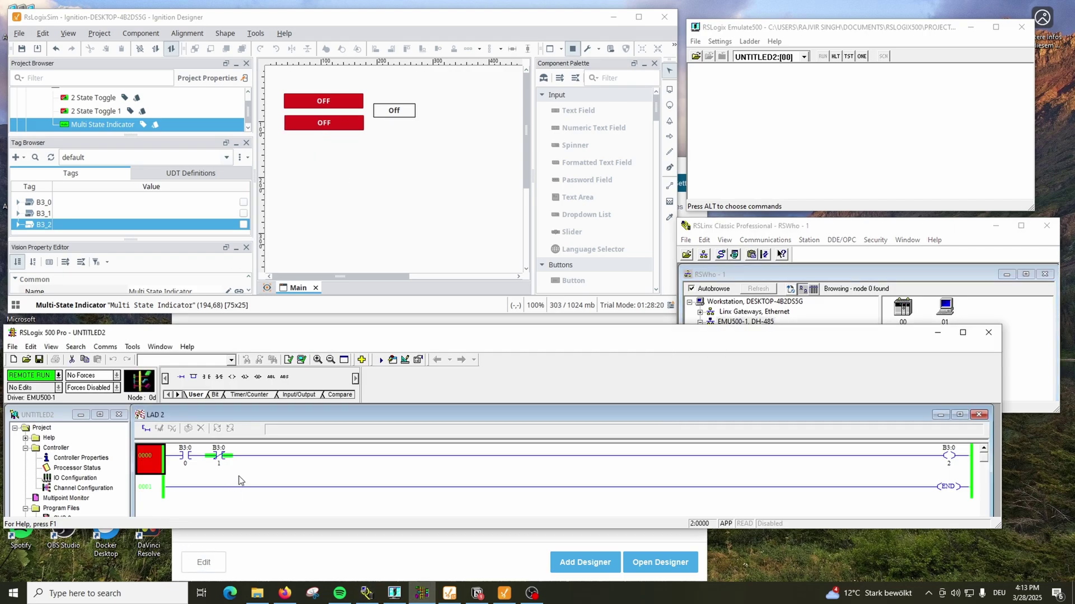
pyautogui.click(190, 464)
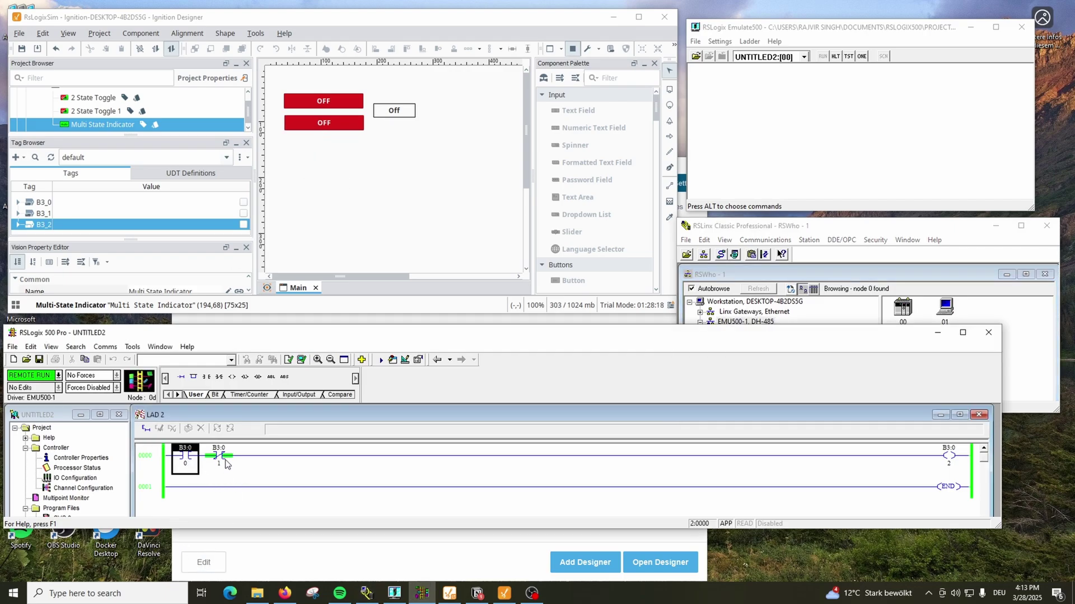
pyautogui.click(228, 464)
pyautogui.click(954, 462)
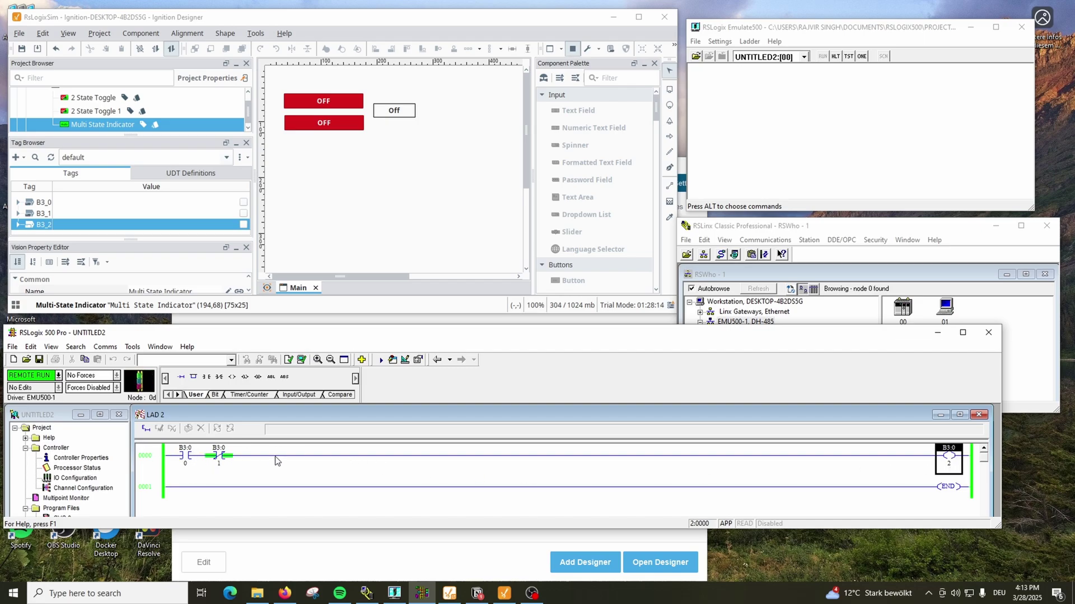
pyautogui.rightClick(186, 456)
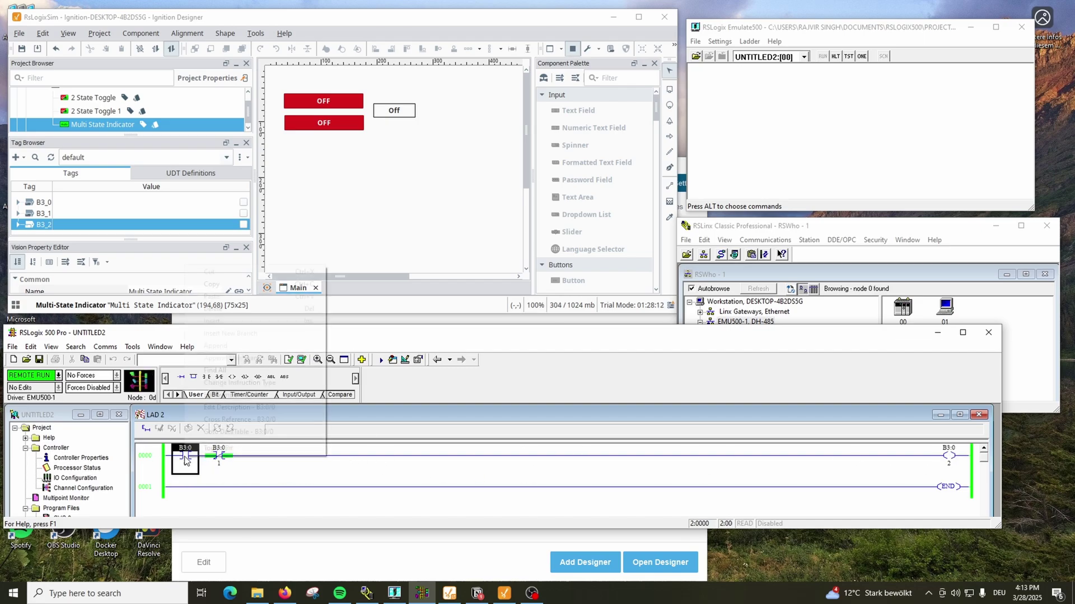
pyautogui.click(199, 451)
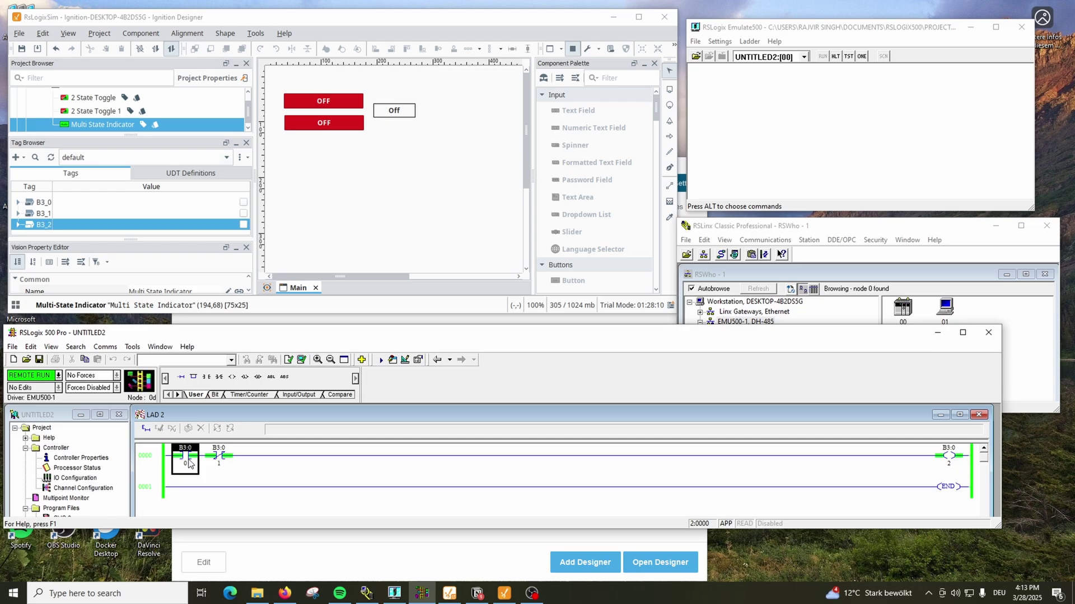
# In the HMI preview, leave the top toggle ON and cycle the second toggle on then off.
pyautogui.click(352, 152)
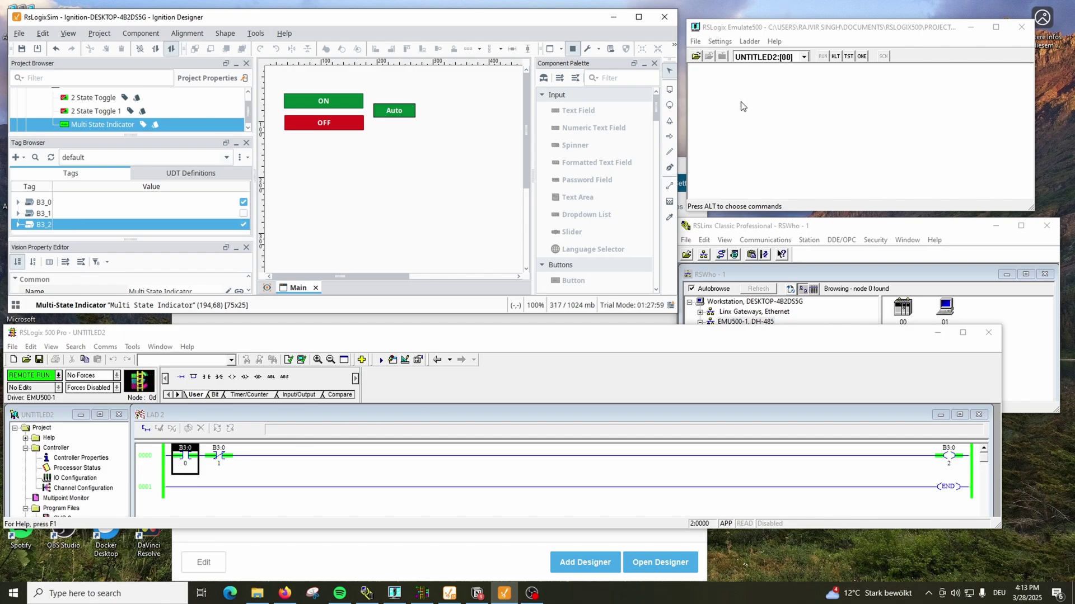
pyautogui.click(331, 104)
pyautogui.click(328, 104)
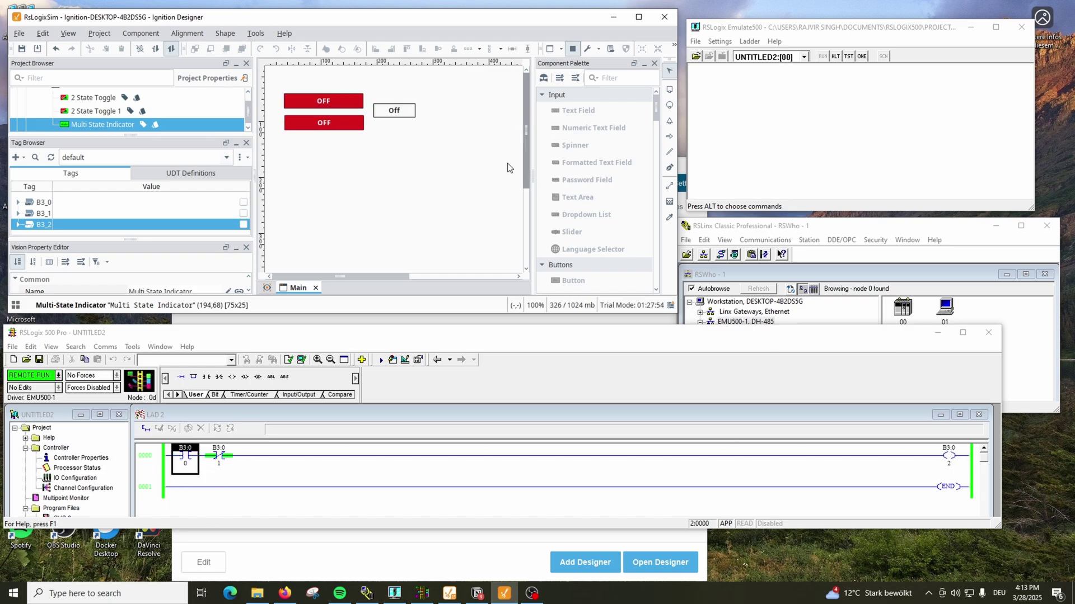
pyautogui.click(343, 103)
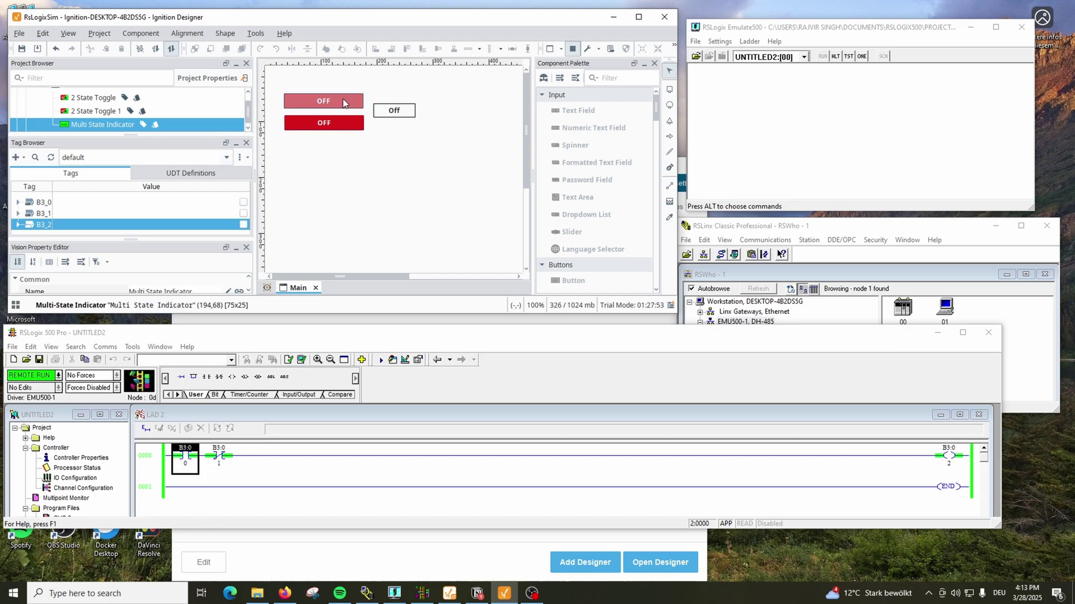
pyautogui.click(328, 128)
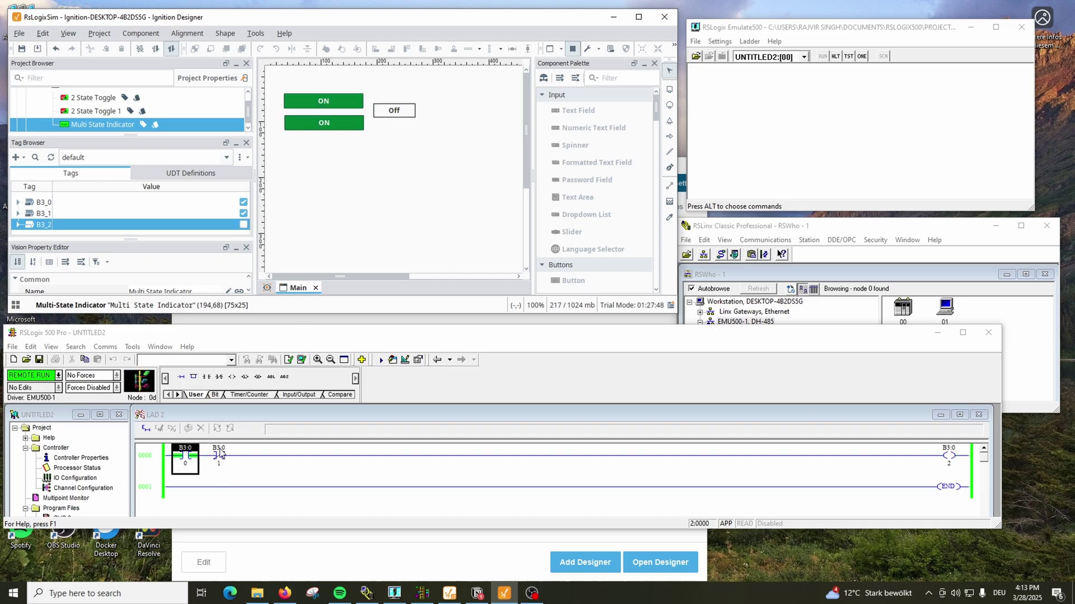
pyautogui.click(352, 129)
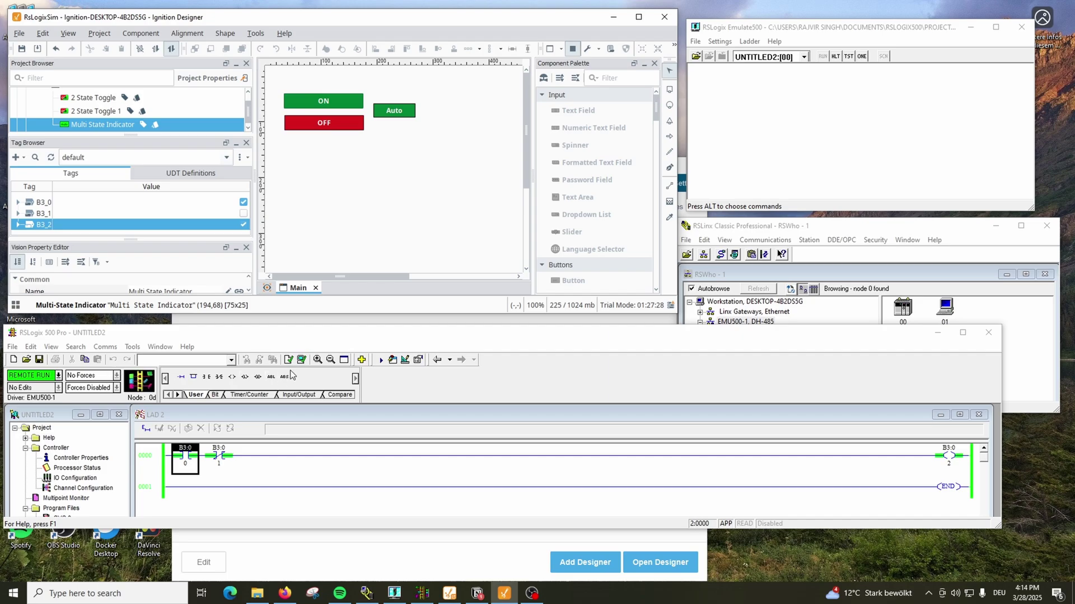
# Go offline, save over UNTITLED2.RSS with data table upload, and close RSLogix 500 Pro.
pyautogui.click(59, 376)
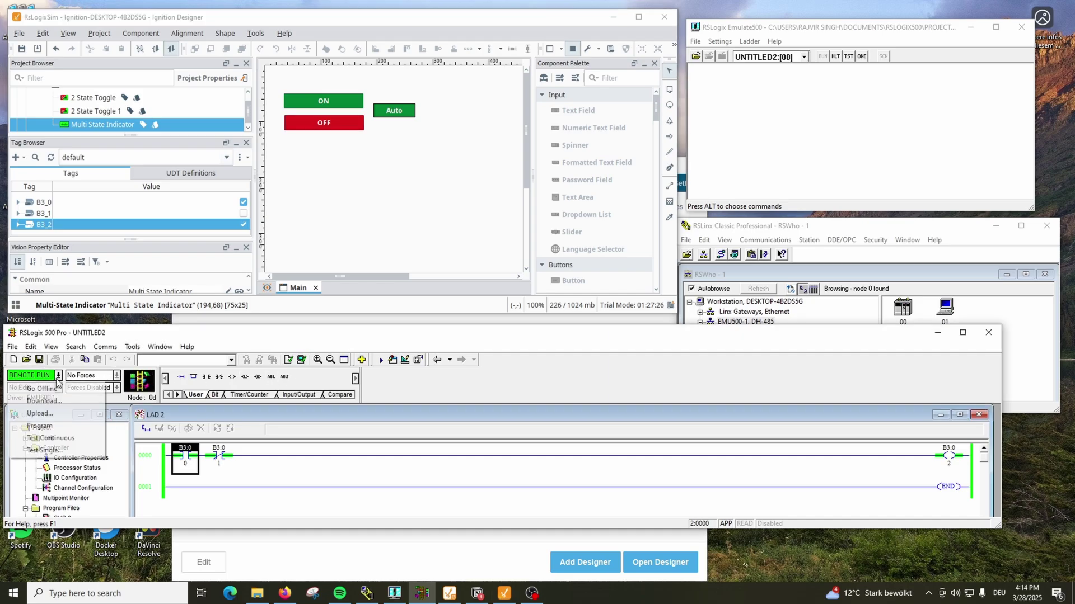
pyautogui.click(47, 389)
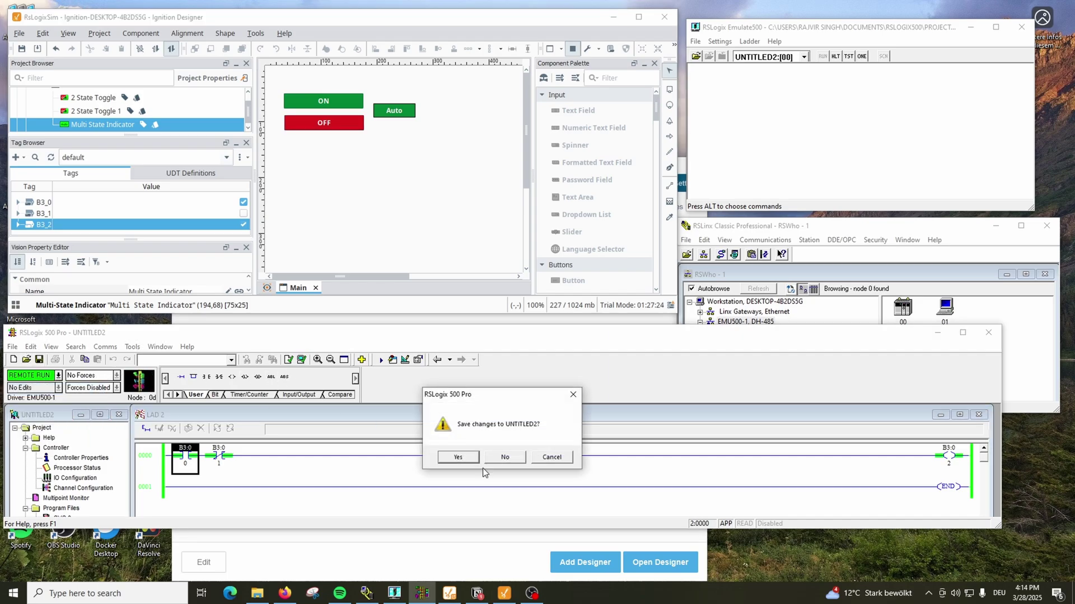
pyautogui.click(458, 457)
pyautogui.click(574, 351)
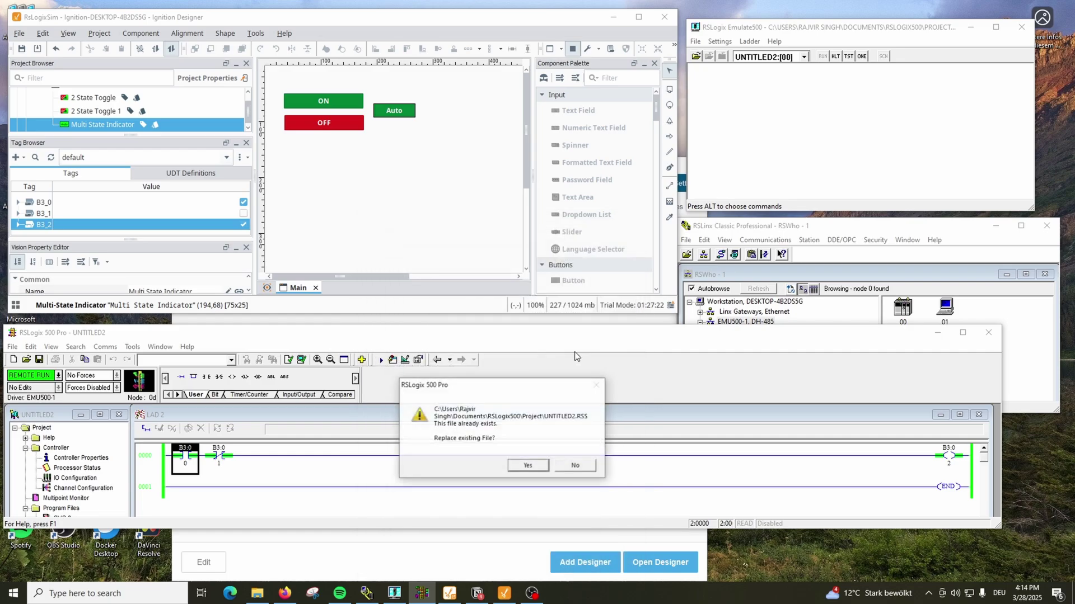
pyautogui.click(528, 468)
pyautogui.click(555, 470)
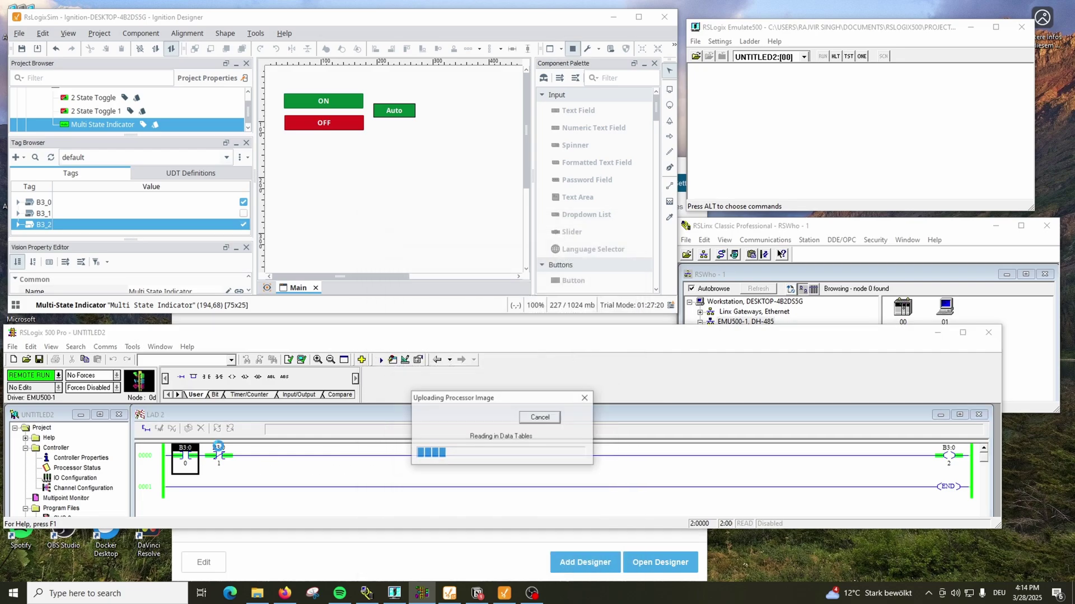
pyautogui.click(988, 334)
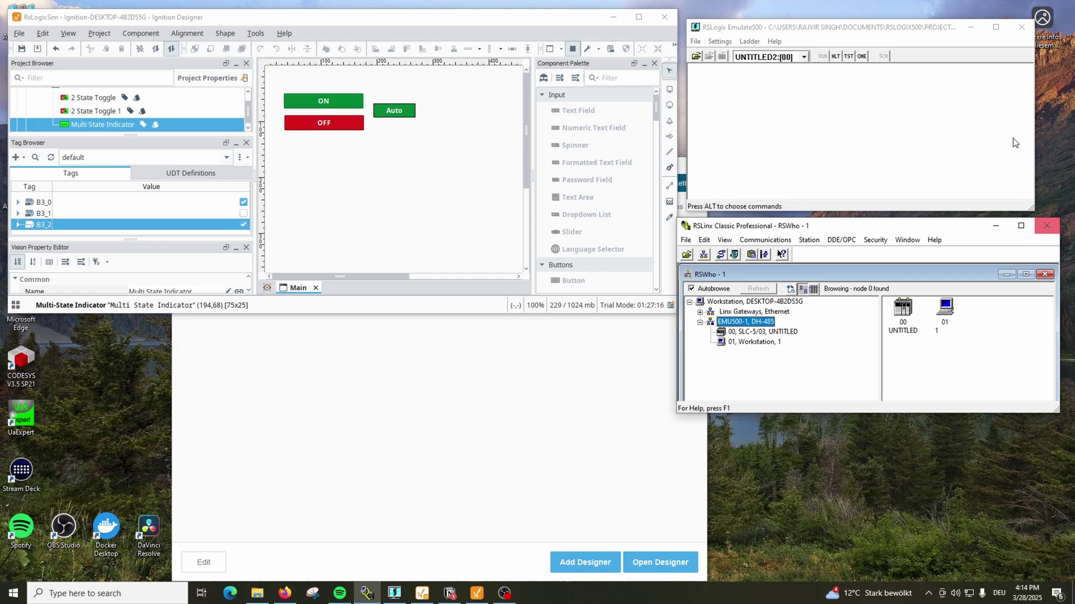
# Quit Emulate500, RSLinx and the Designer Launcher, then exit Ignition Designer with Save & Exit.
pyautogui.click(1021, 27)
pyautogui.click(895, 146)
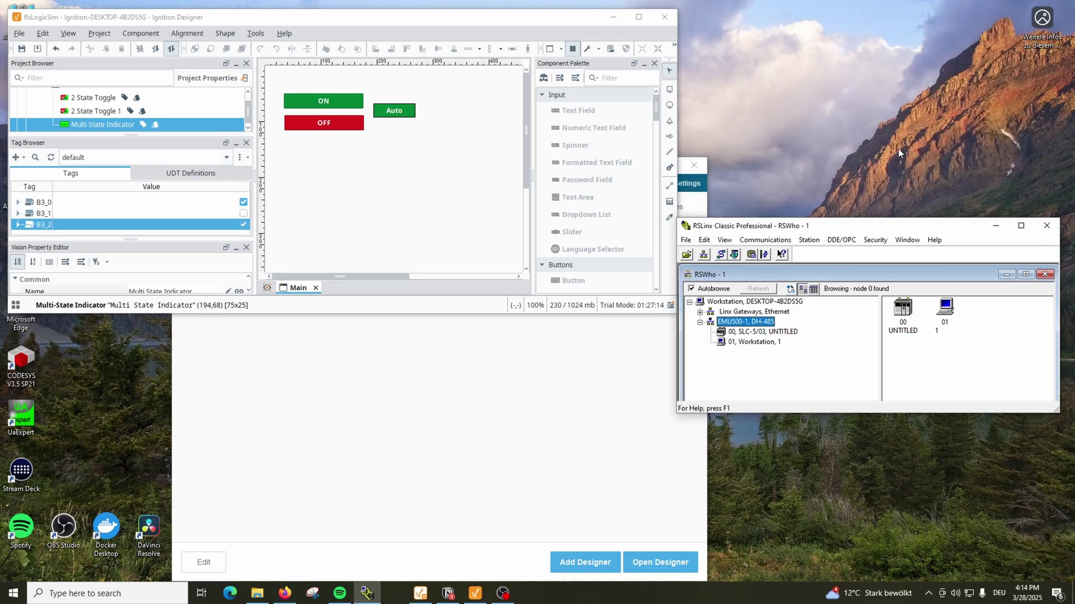
pyautogui.click(1046, 225)
pyautogui.click(594, 403)
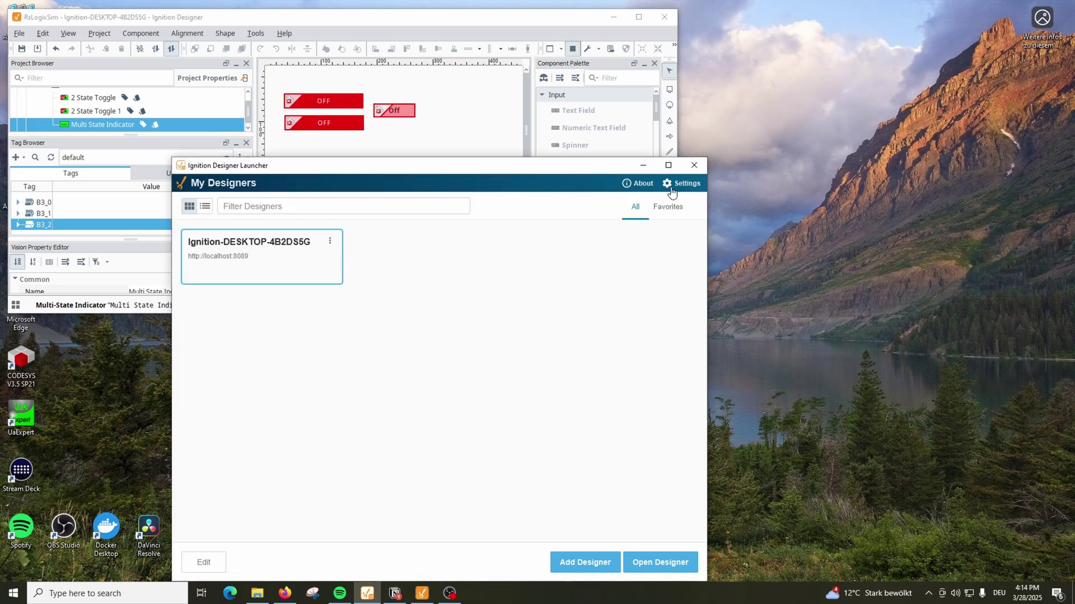
pyautogui.click(694, 165)
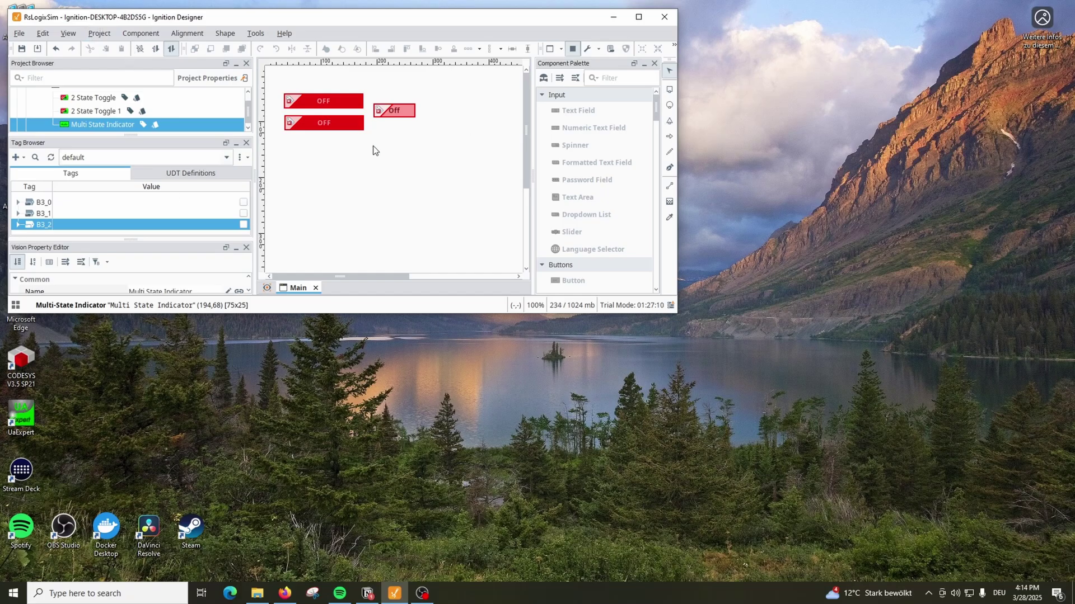
pyautogui.click(660, 22)
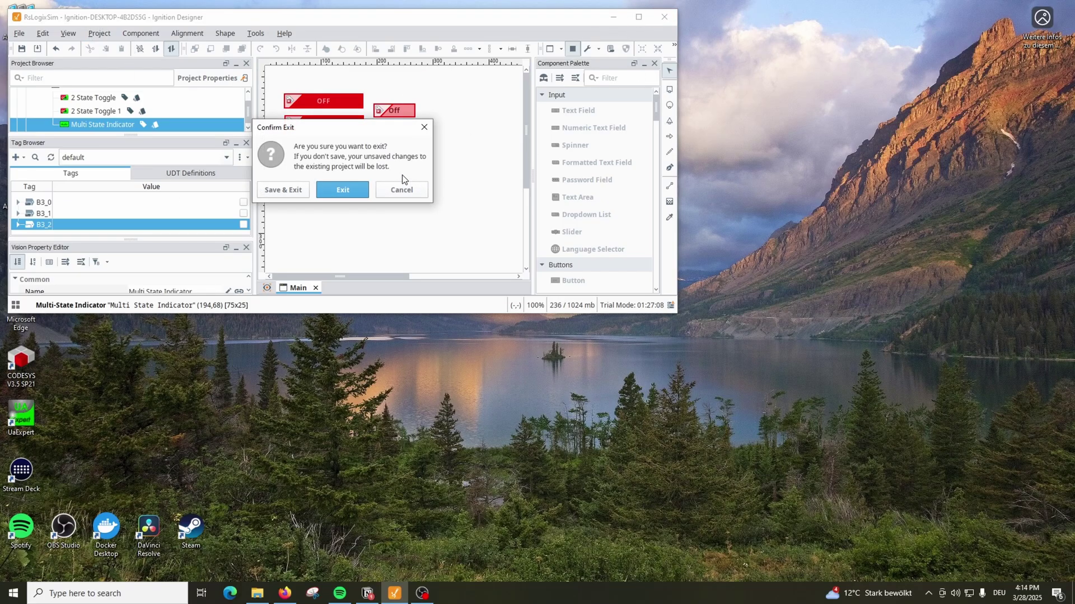
pyautogui.click(302, 193)
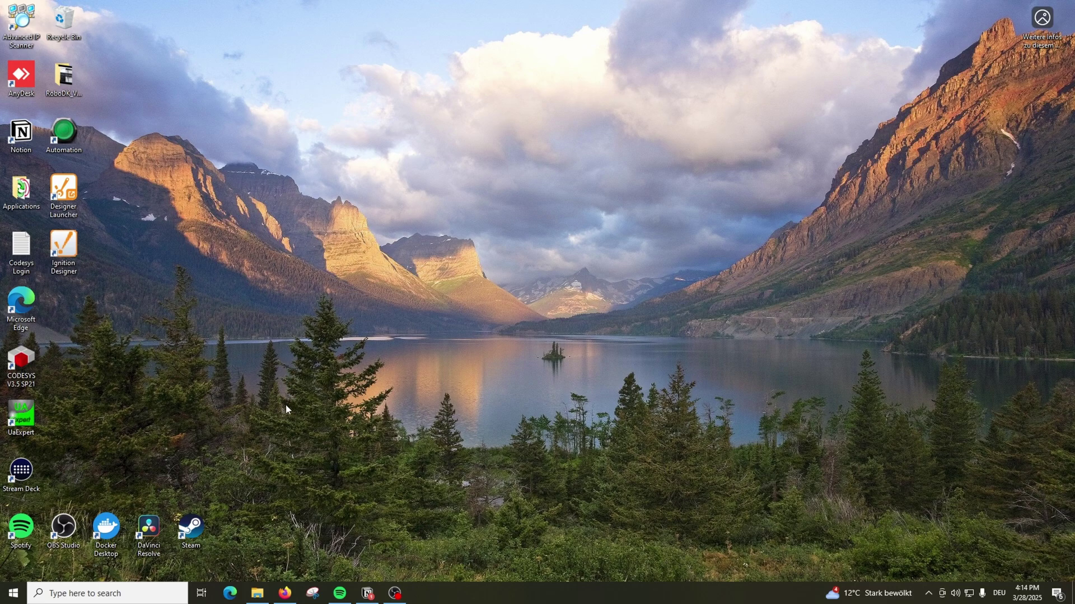
# Dismiss the first Run box, then reopen Run from a Start search for 'run' with dcomcnfg ready.
pyautogui.press('super+r')
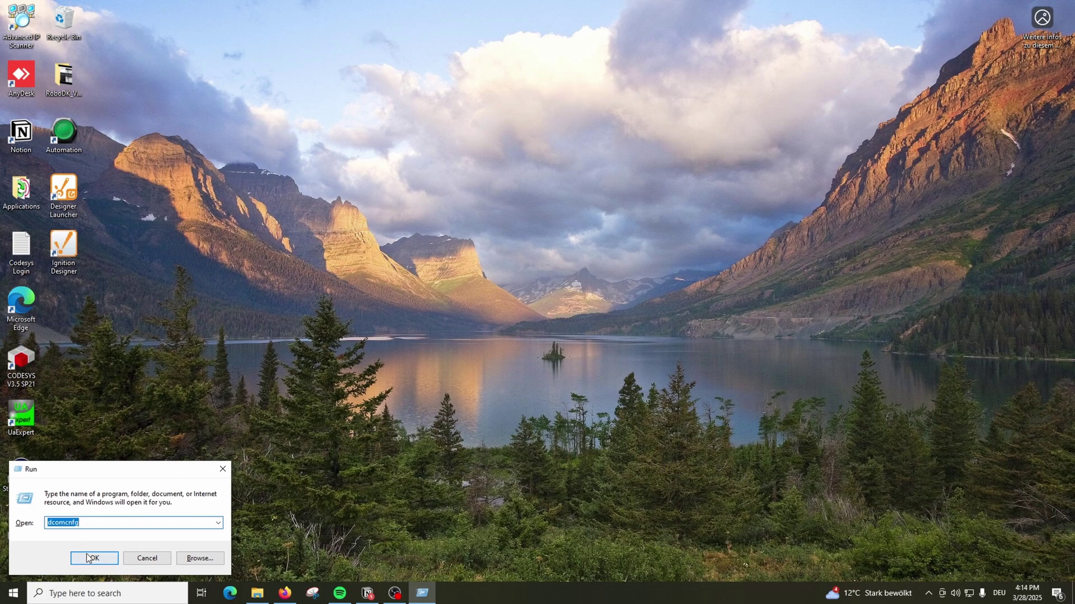
pyautogui.moveTo(103, 478); pyautogui.dragTo(138, 453)
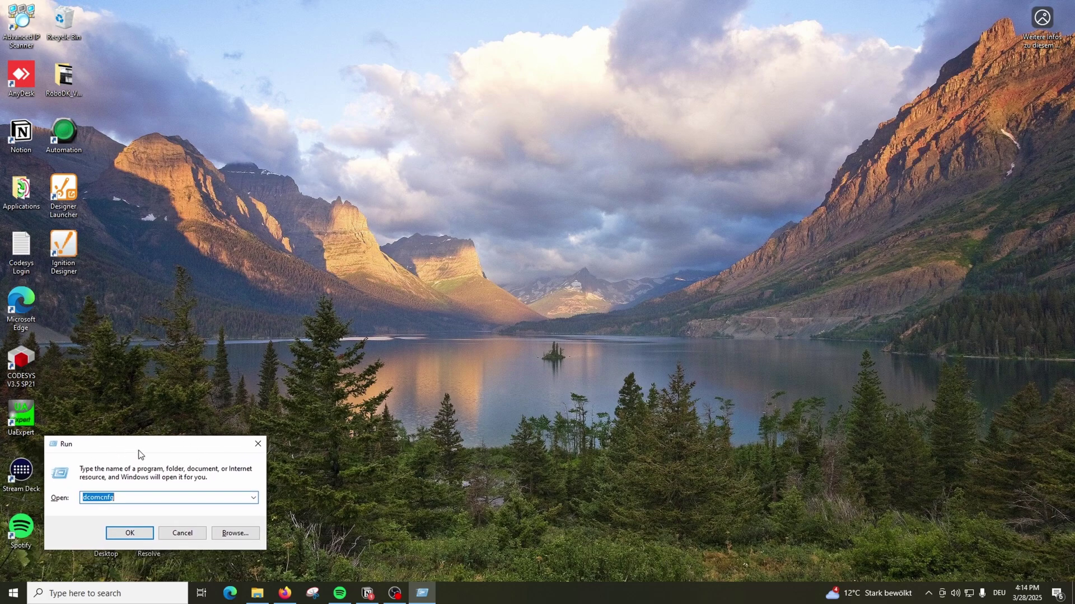
pyautogui.click(182, 533)
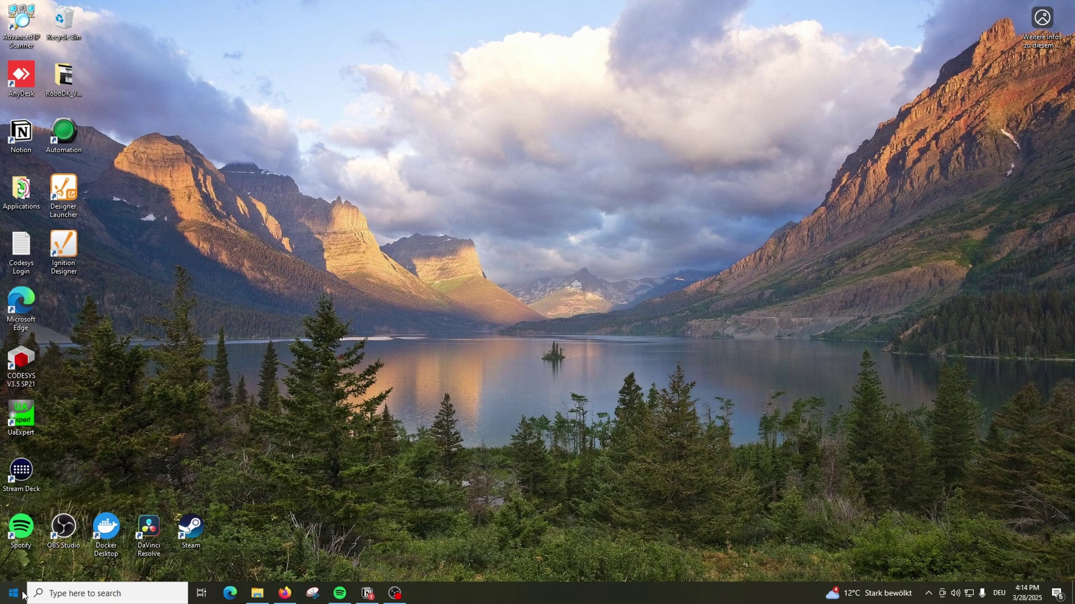
pyautogui.click(30, 593)
pyautogui.write('run')
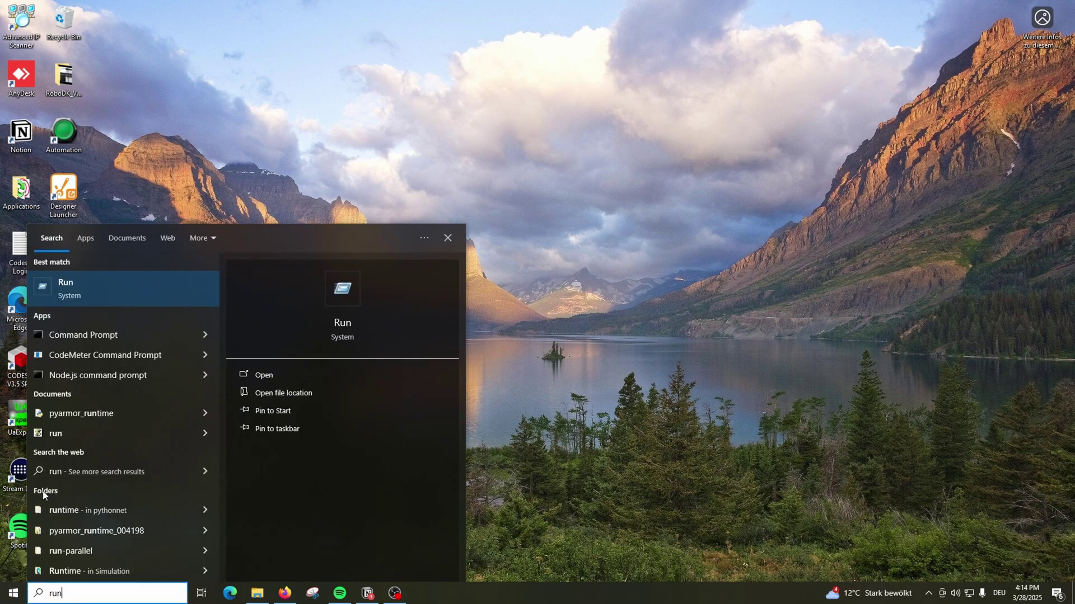
pyautogui.click(68, 294)
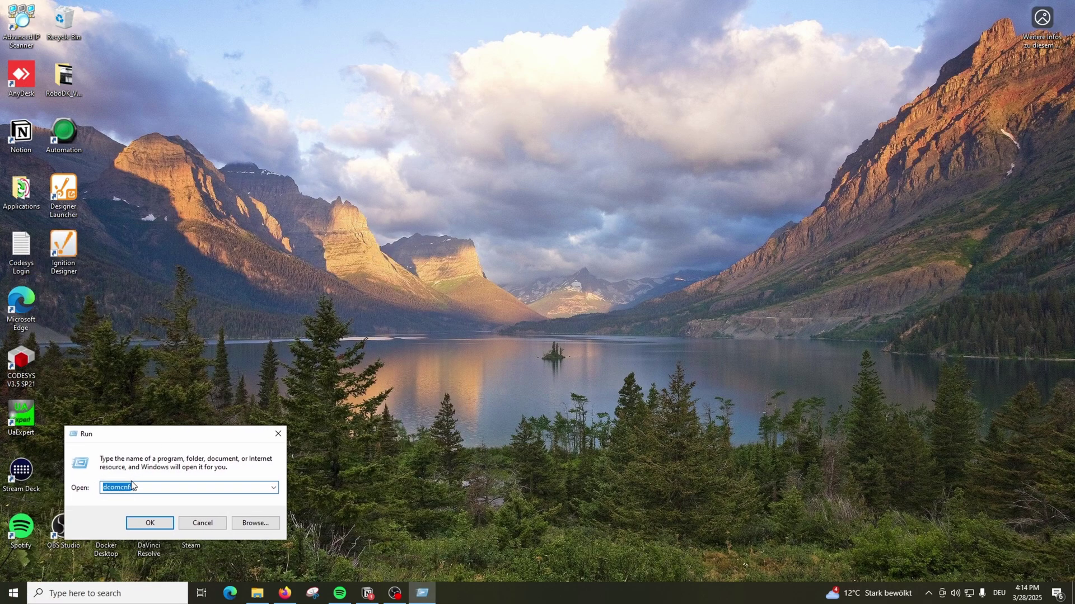
pyautogui.click(144, 488)
# Run dcomcnfg, enlarge the Component Services window, open Computers and right-click My Computer.
pyautogui.click(150, 523)
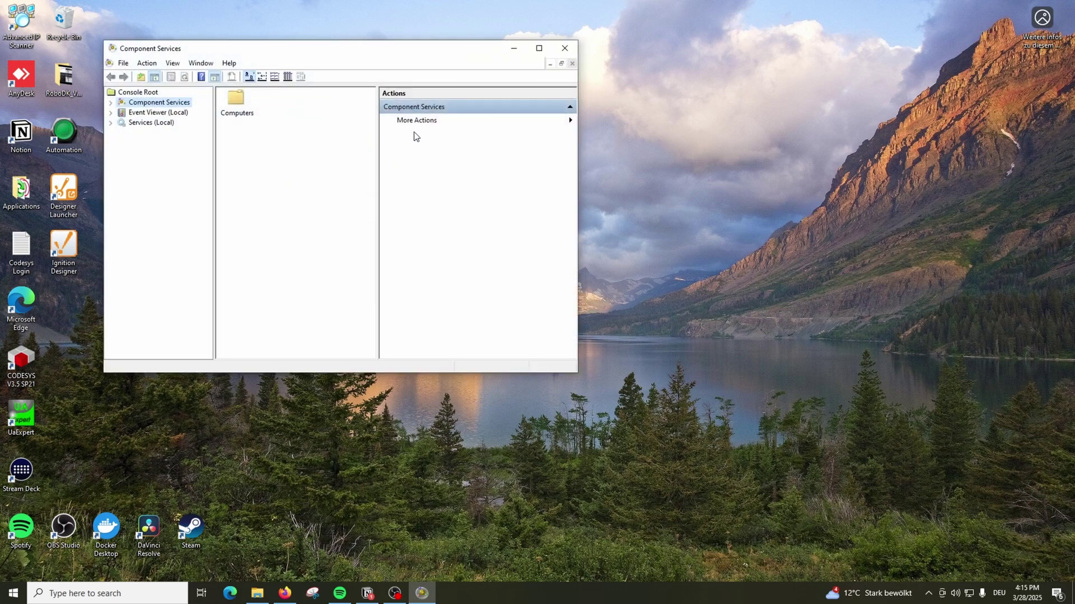
pyautogui.moveTo(576, 373); pyautogui.dragTo(756, 466)
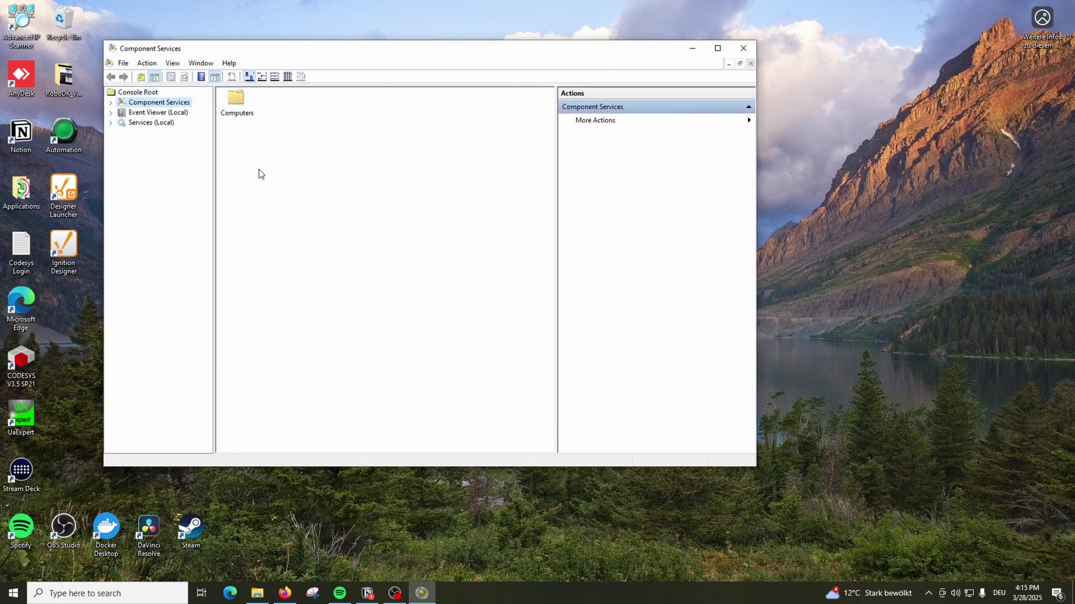
pyautogui.click(236, 108)
pyautogui.doubleClick(235, 107)
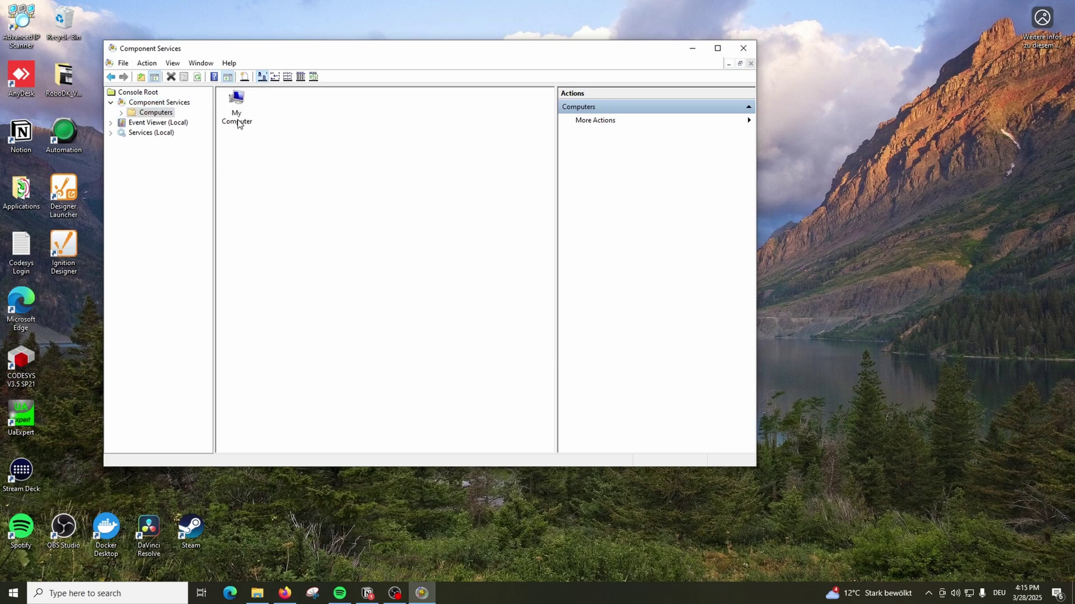
pyautogui.rightClick(239, 125)
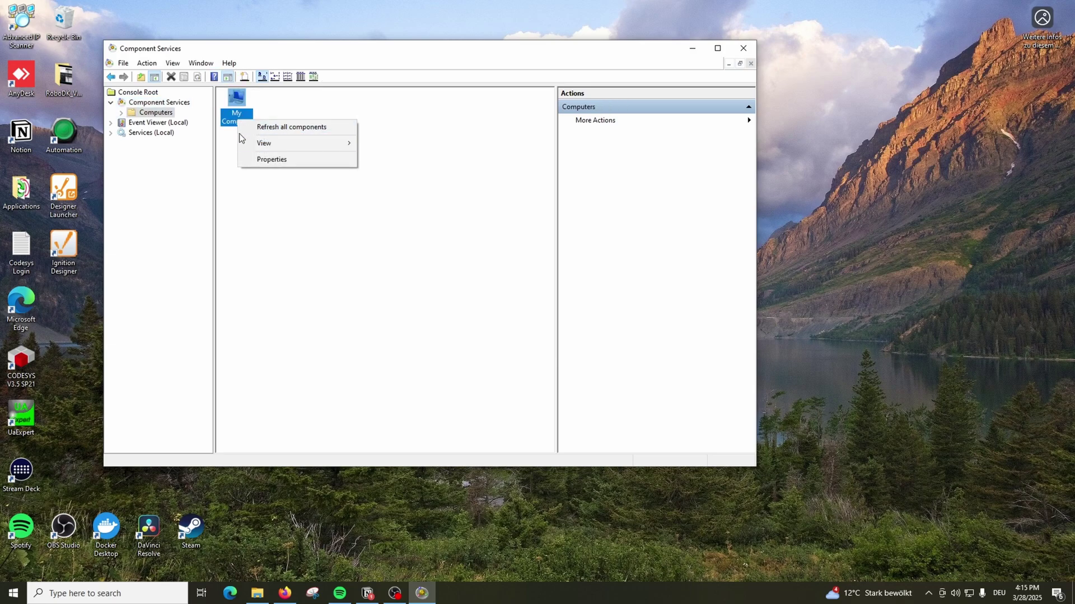
# Apply DCOM defaults of Default authentication and Identify impersonation in My Computer Properties, then view COM Security.
pyautogui.click(271, 159)
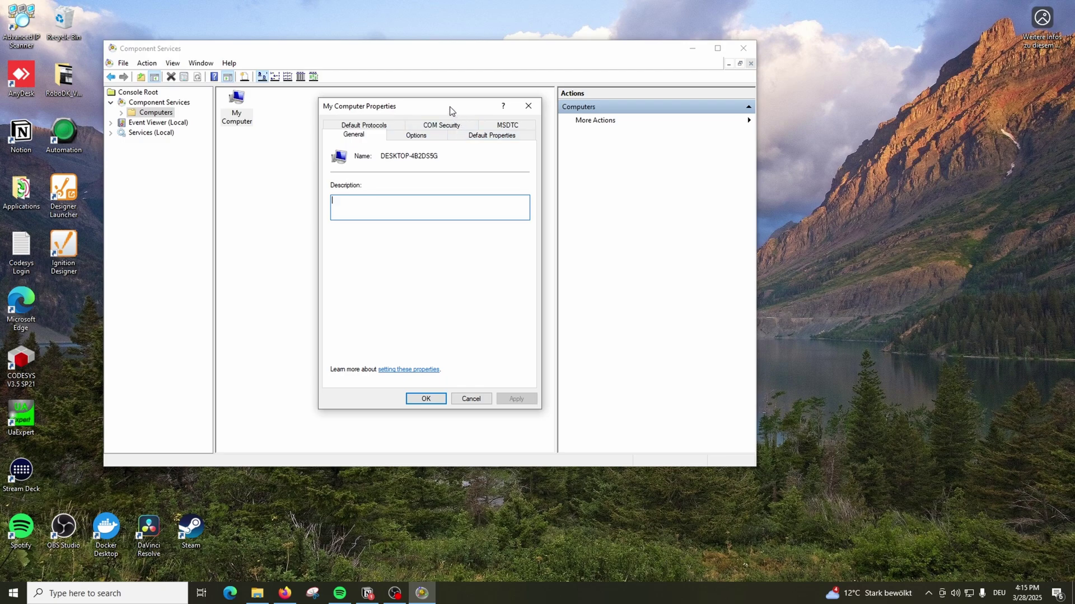
pyautogui.moveTo(451, 111); pyautogui.dragTo(360, 137)
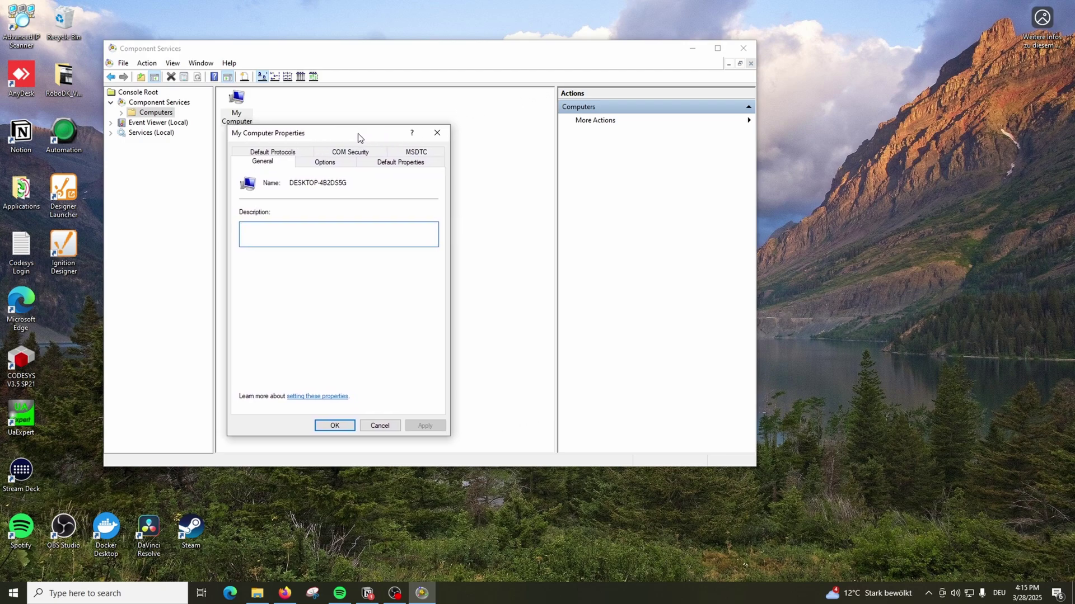
pyautogui.click(395, 166)
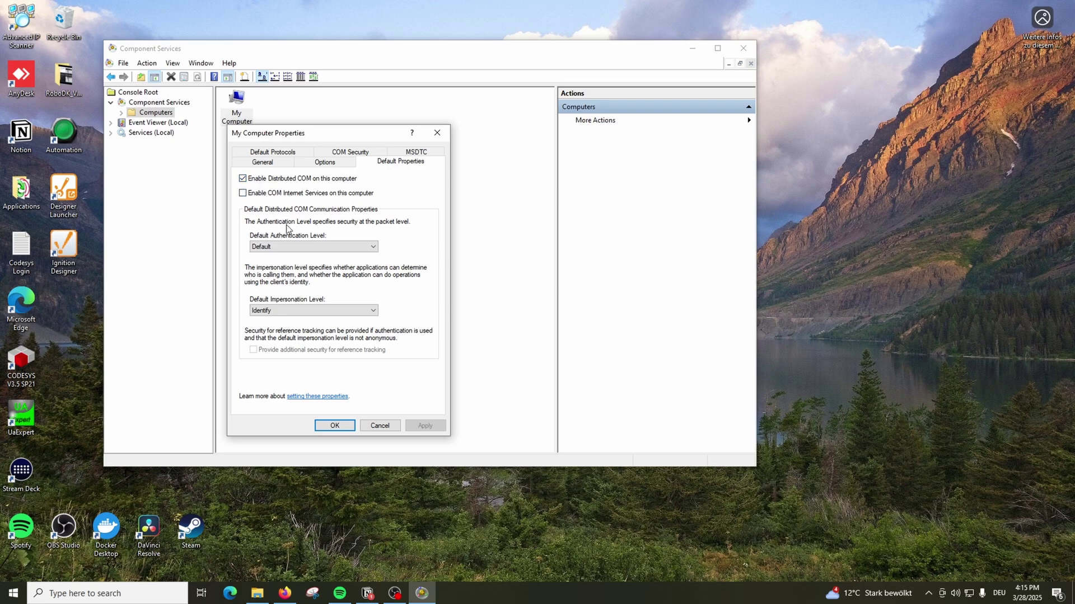
pyautogui.click(363, 247)
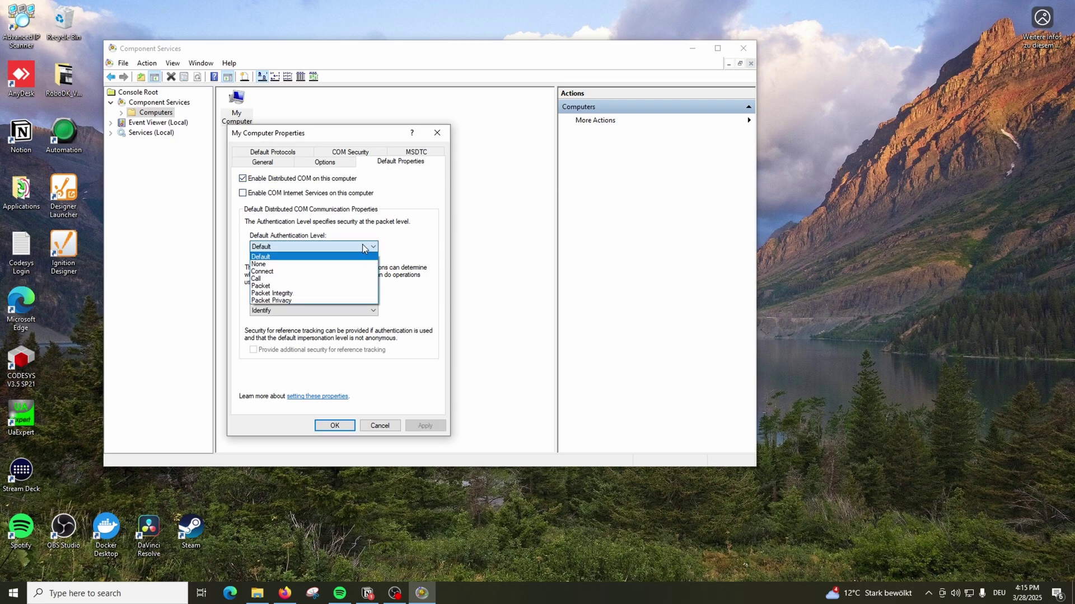
pyautogui.click(266, 257)
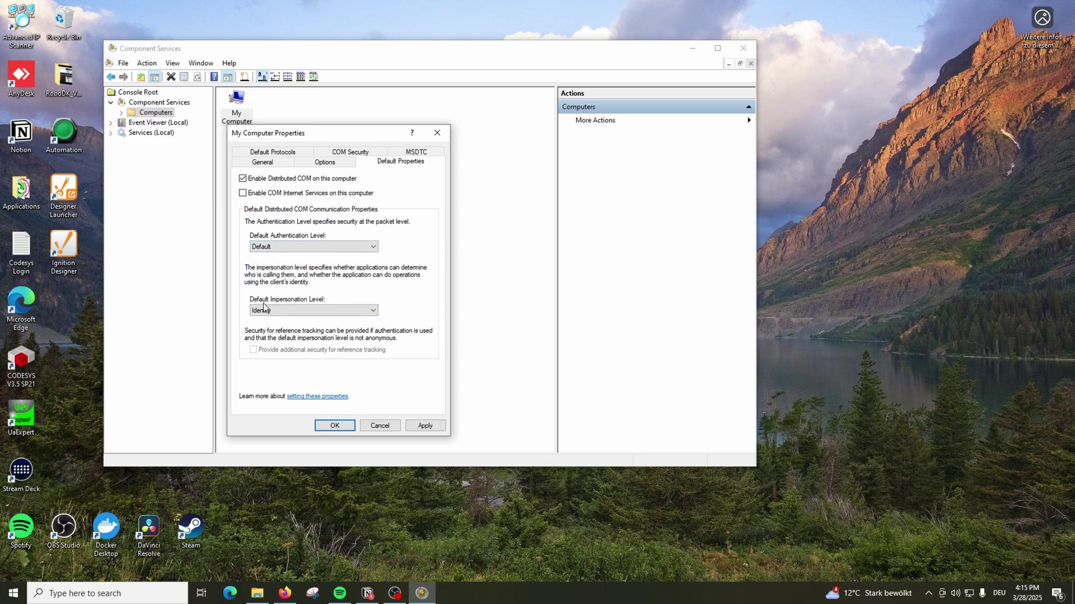
pyautogui.click(359, 312)
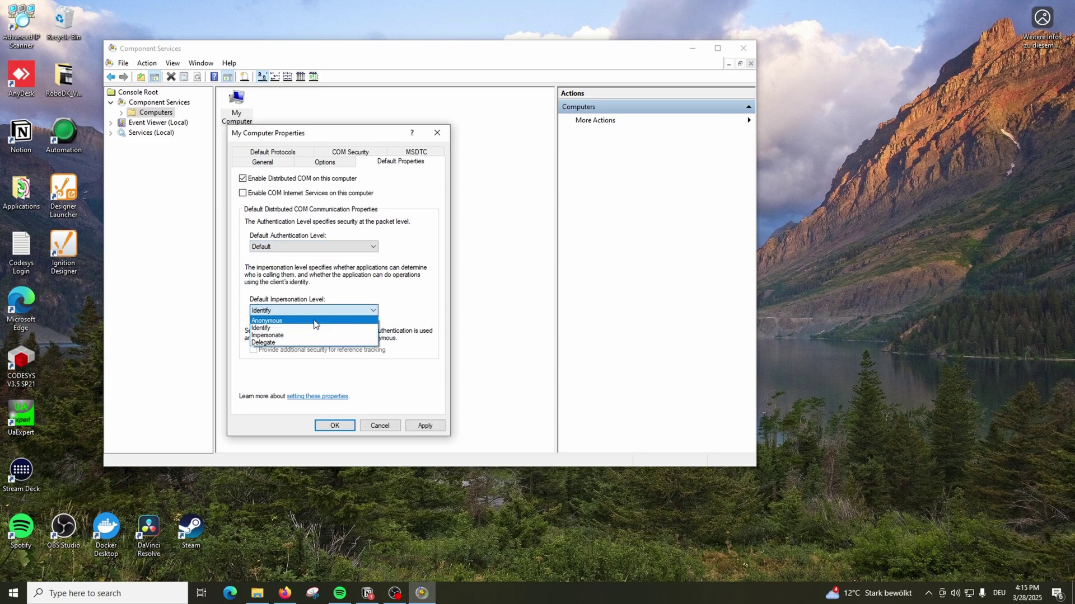
pyautogui.click(272, 326)
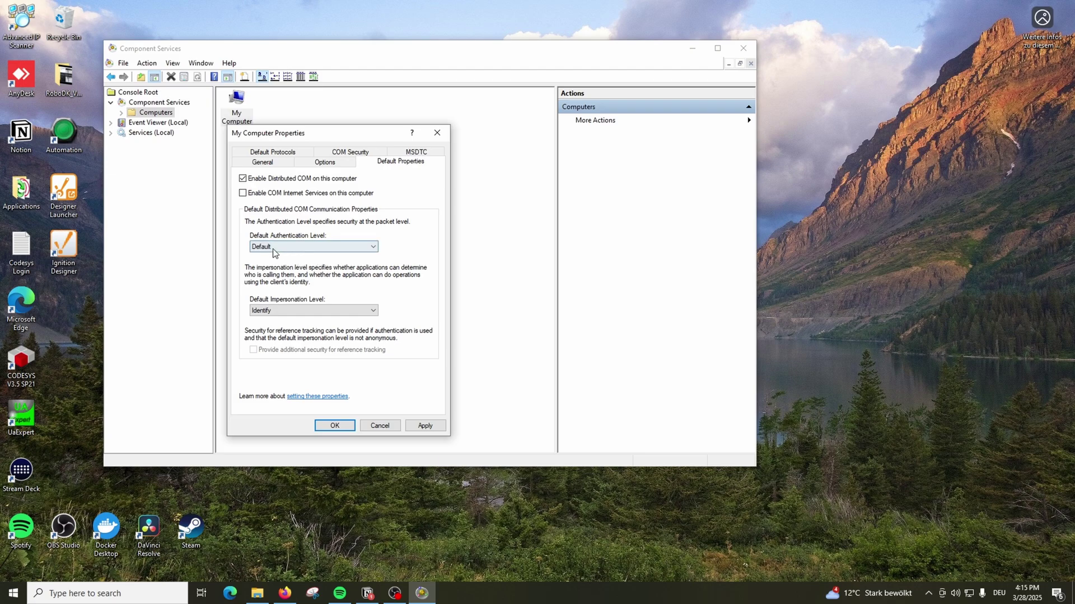
pyautogui.click(416, 424)
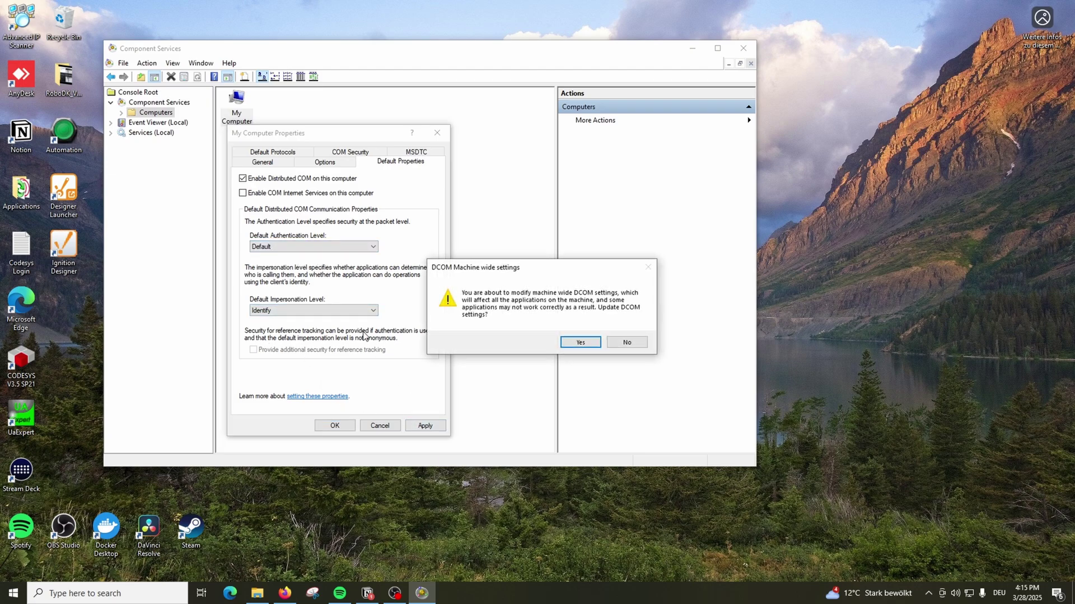
pyautogui.click(582, 341)
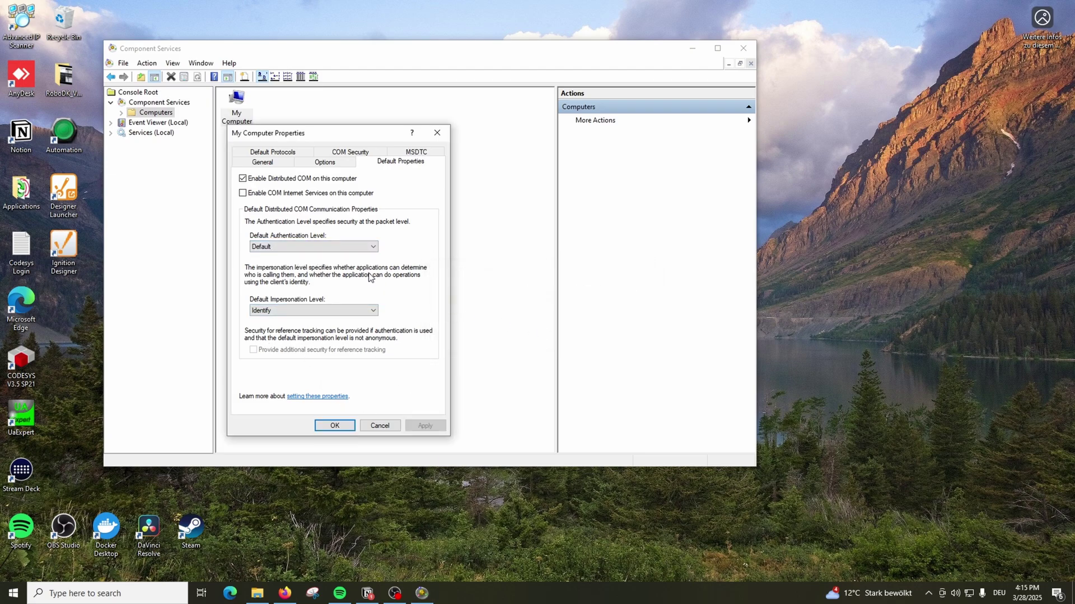
pyautogui.click(345, 155)
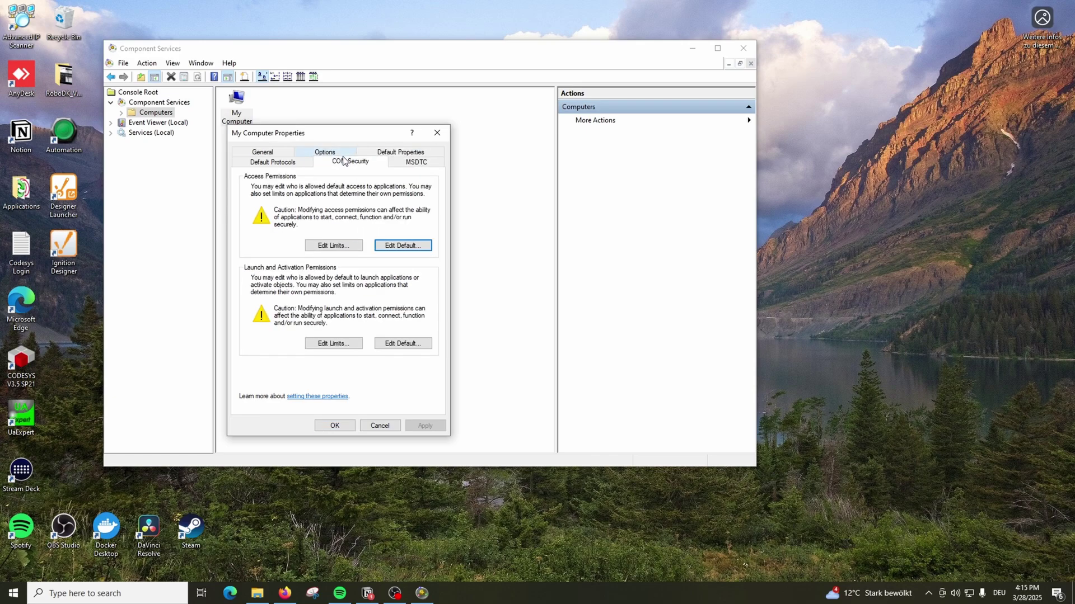
# Open the Access Permission limits and review the Everyone and ANONYMOUS LOGON permission entries.
pyautogui.click(324, 250)
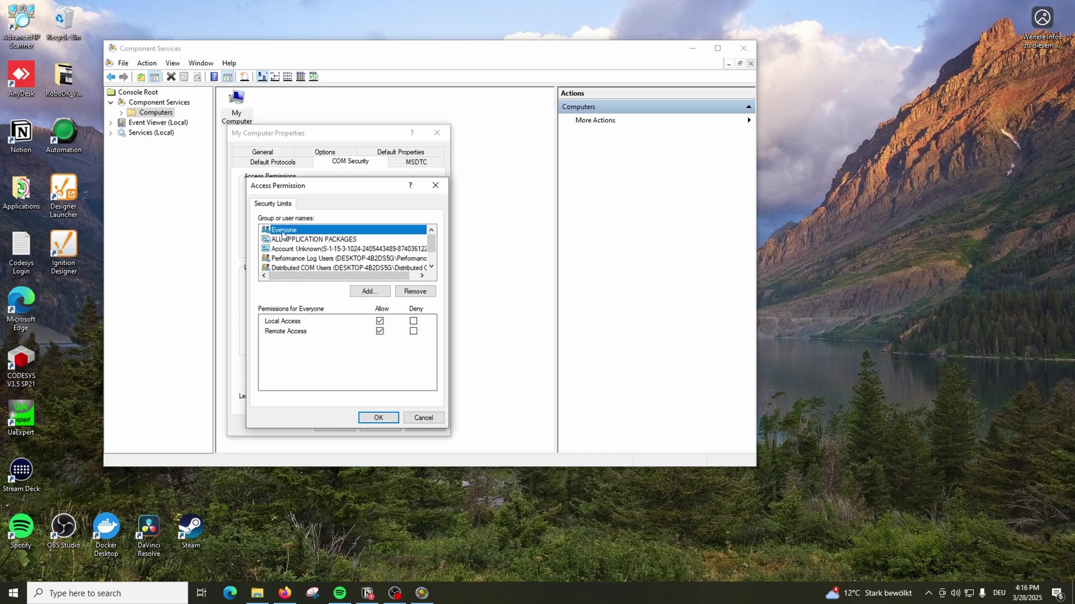
pyautogui.scroll(-1, 324, 253)
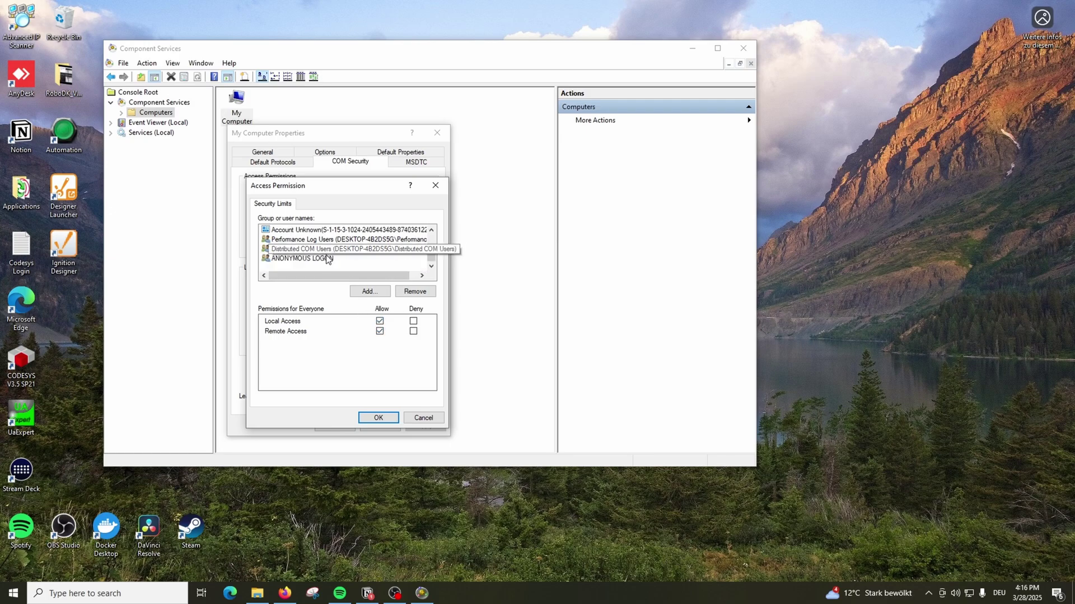
pyautogui.scroll(1, 286, 263)
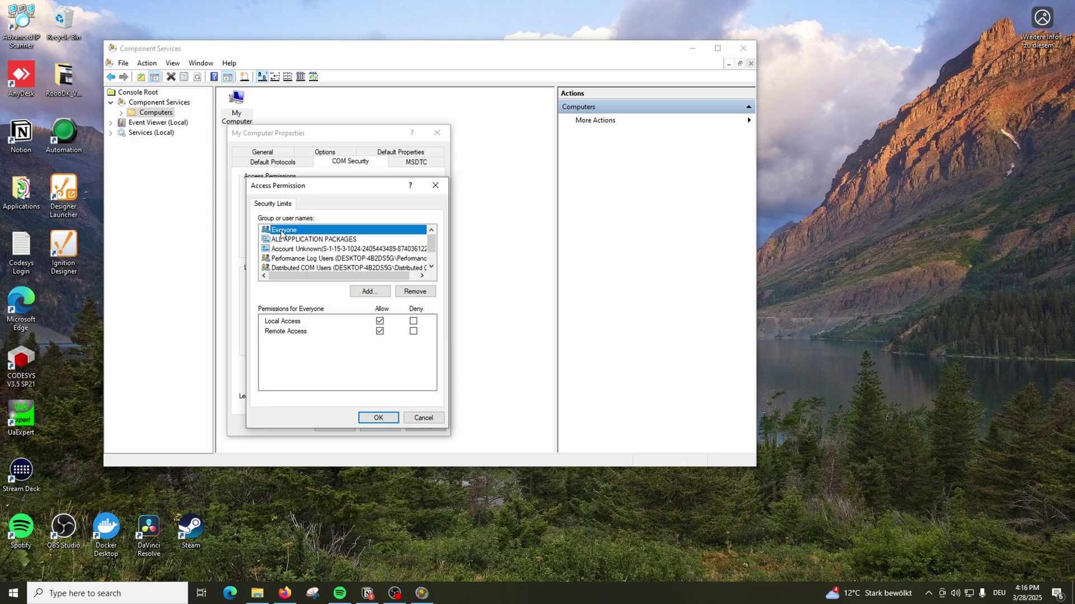
pyautogui.scroll(-1, 283, 235)
pyautogui.click(296, 258)
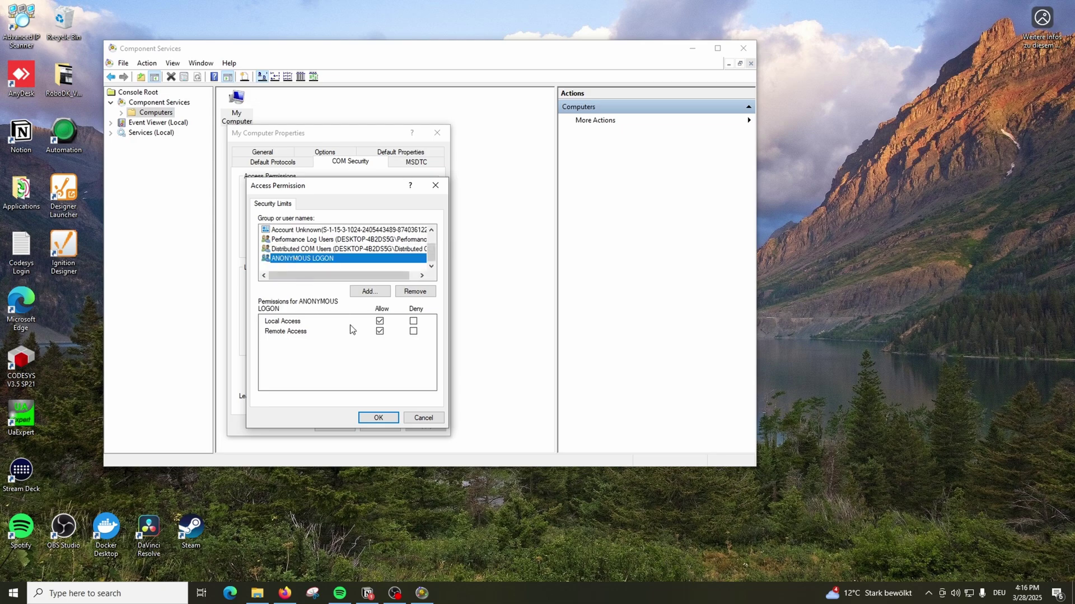
pyautogui.scroll(1, 310, 257)
pyautogui.click(294, 230)
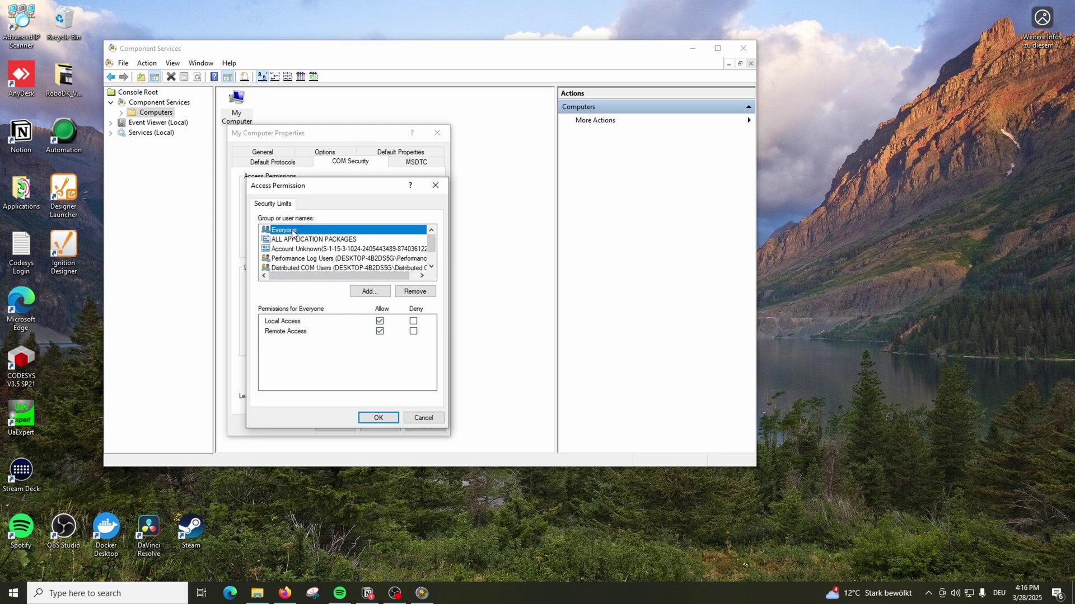
pyautogui.scroll(-1, 292, 234)
pyautogui.click(296, 259)
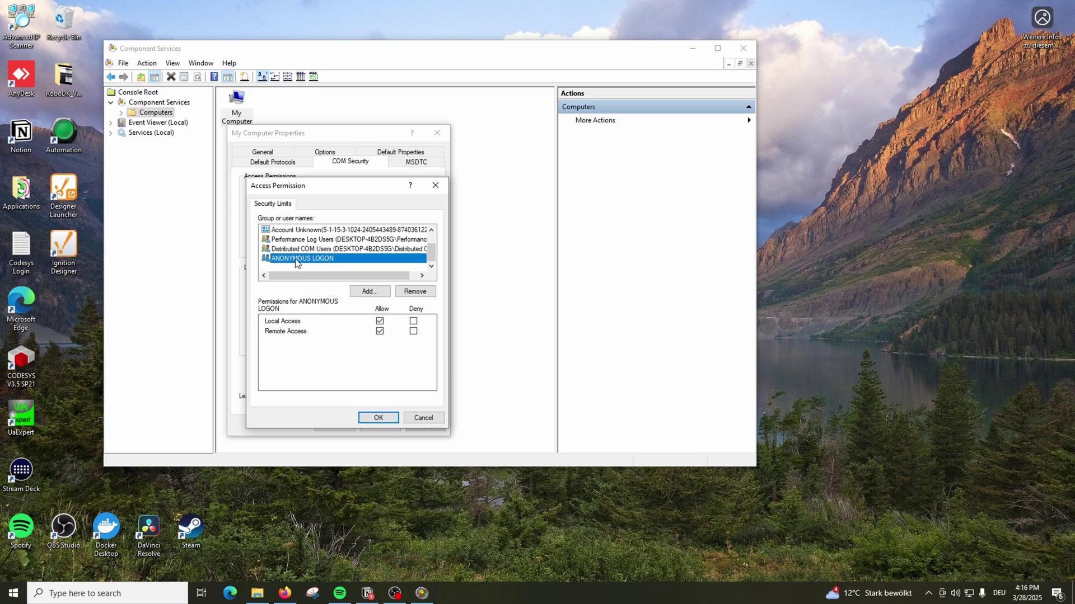
pyautogui.scroll(1, 295, 259)
pyautogui.click(286, 231)
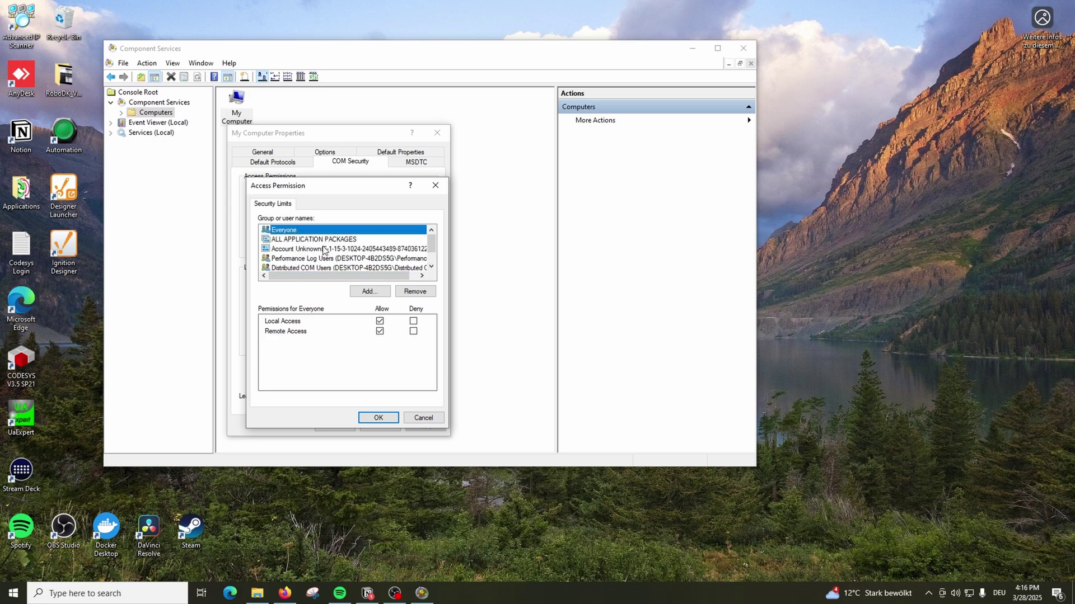
pyautogui.scroll(-1, 310, 254)
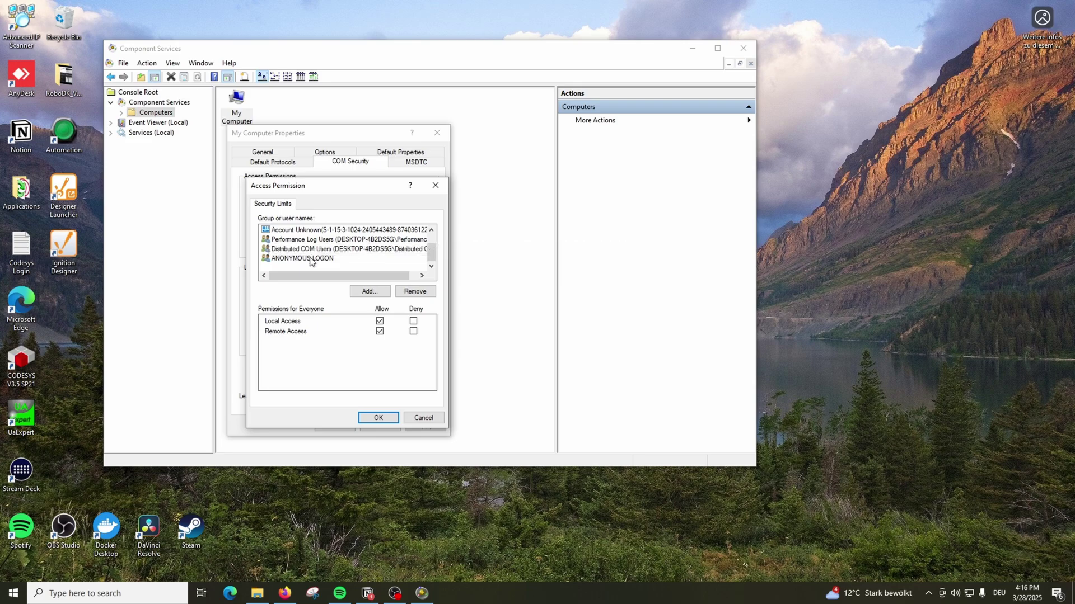
pyautogui.click(310, 259)
pyautogui.scroll(1, 305, 262)
# Add the Everyone group to the access permission limits via Advanced search.
pyautogui.click(370, 291)
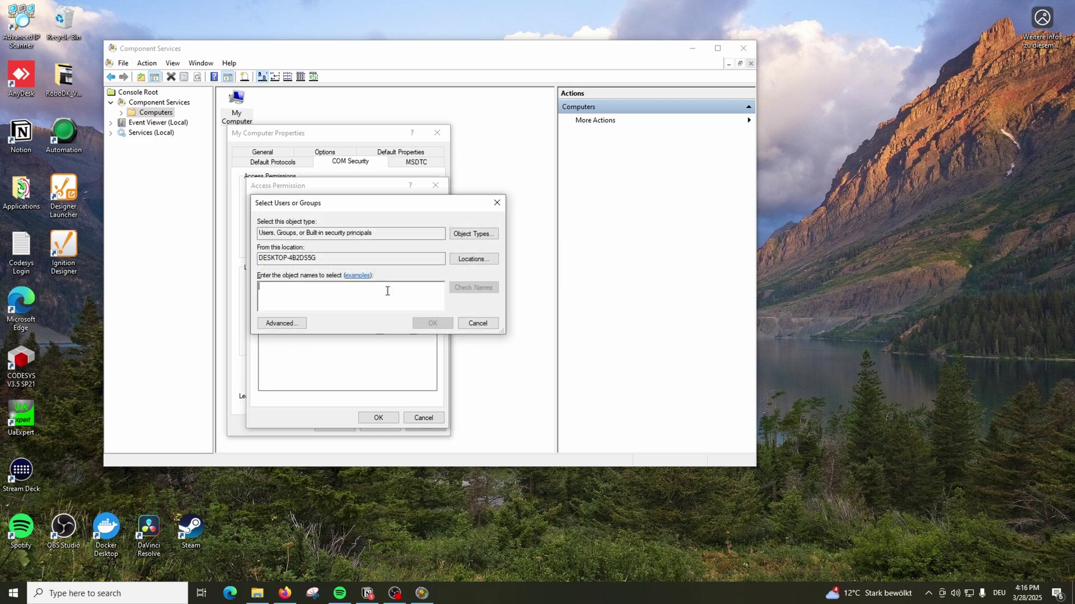
pyautogui.click(299, 323)
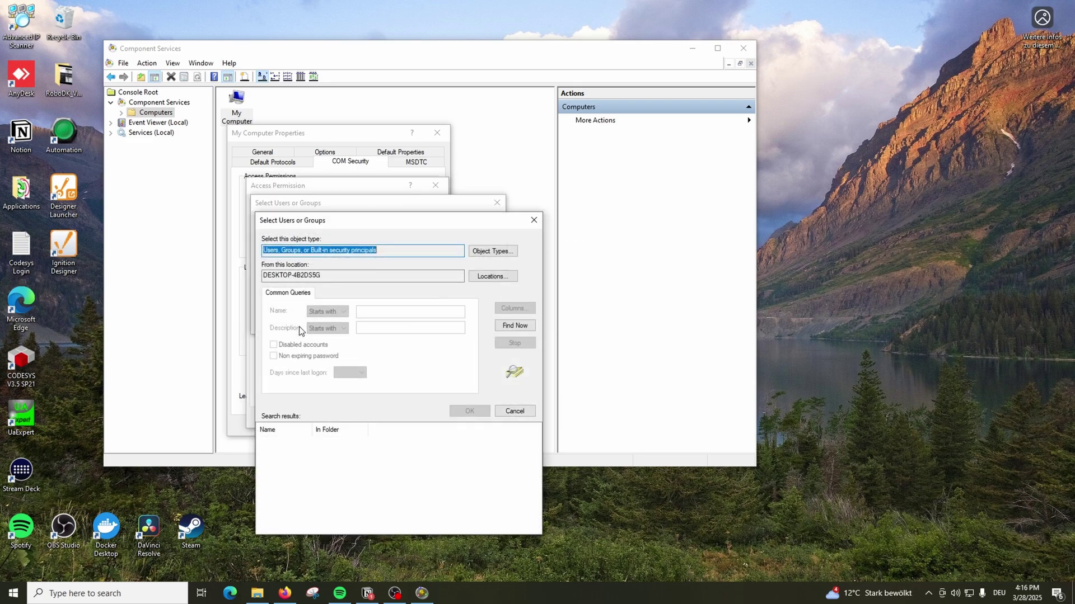
pyautogui.click(513, 327)
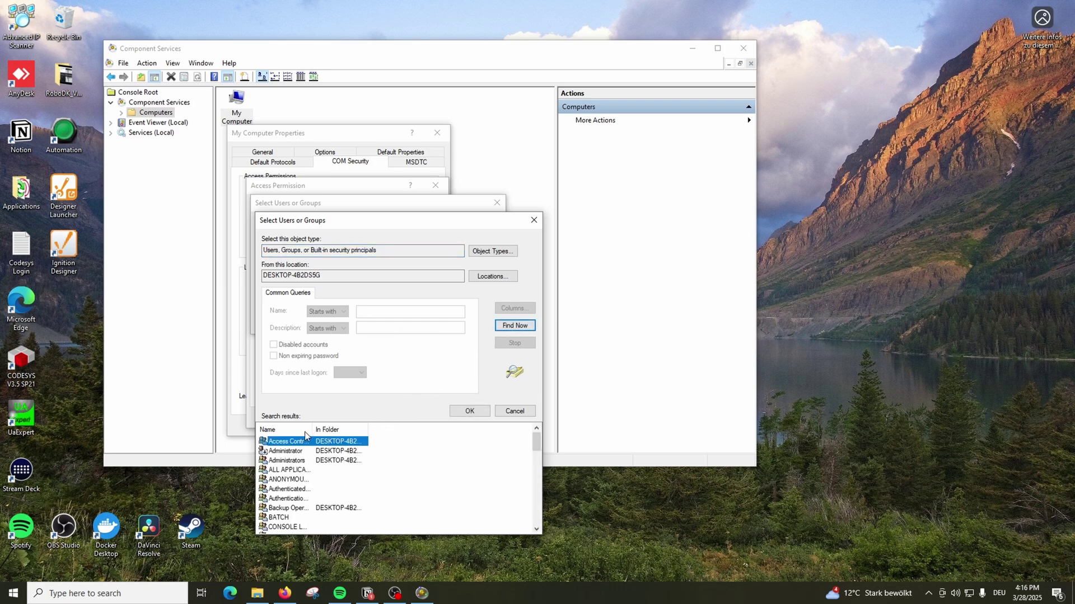
pyautogui.moveTo(312, 429); pyautogui.dragTo(364, 429)
pyautogui.scroll(-5, 304, 491)
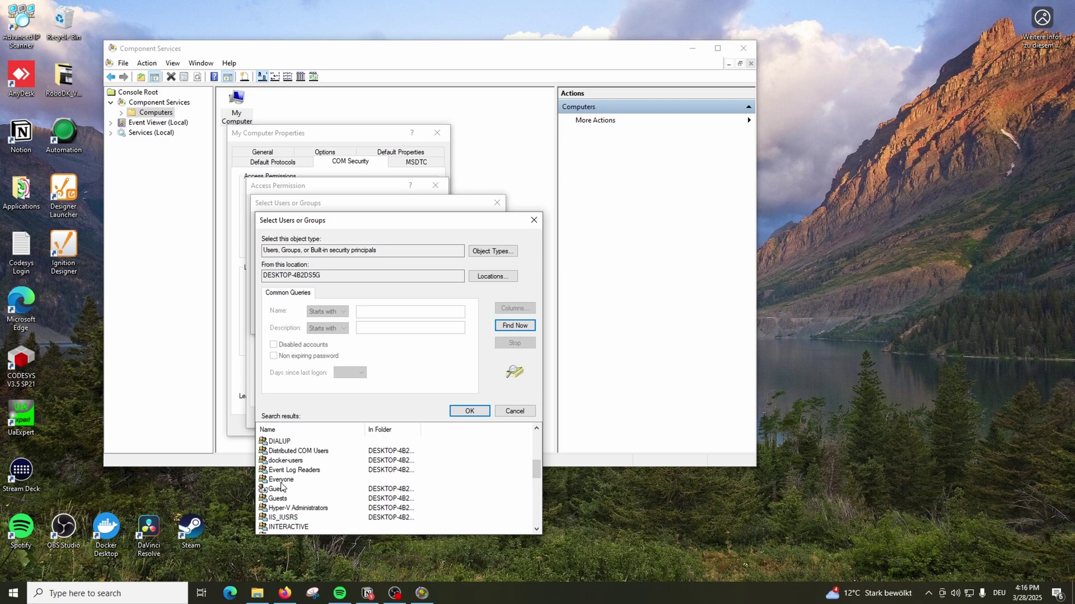
pyautogui.click(283, 480)
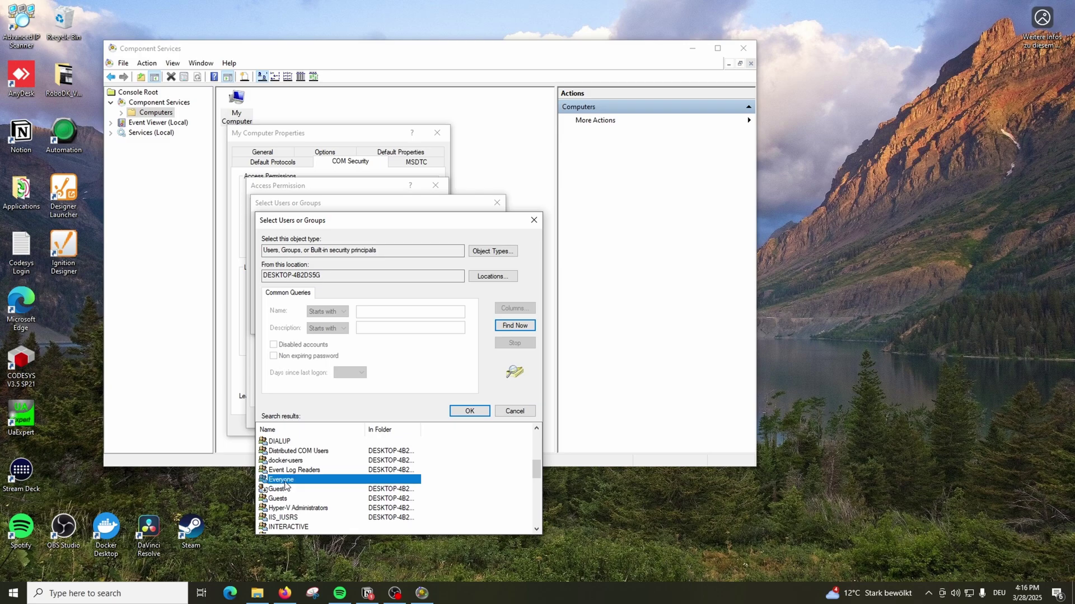
pyautogui.click(469, 411)
pyautogui.click(431, 323)
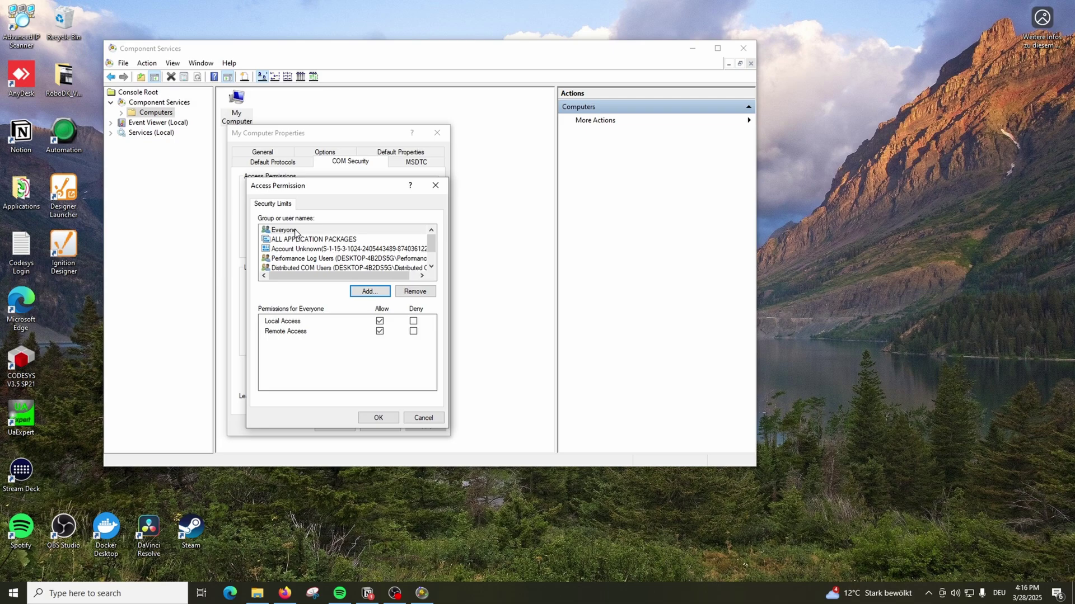
# Add the ANONYMOUS LOGON account to the access permission limits.
pyautogui.click(369, 291)
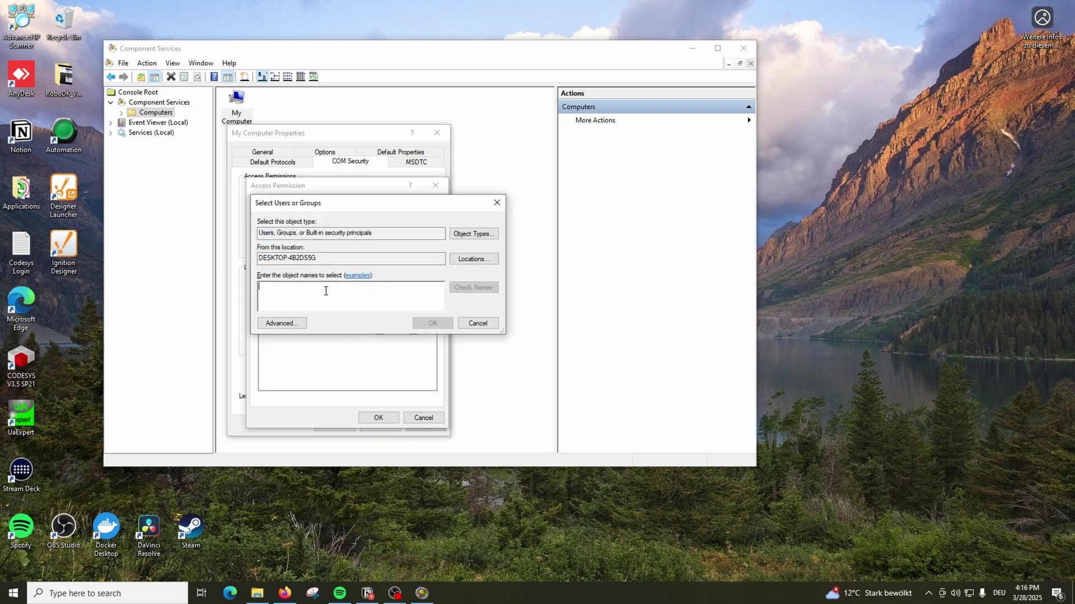
pyautogui.click(275, 324)
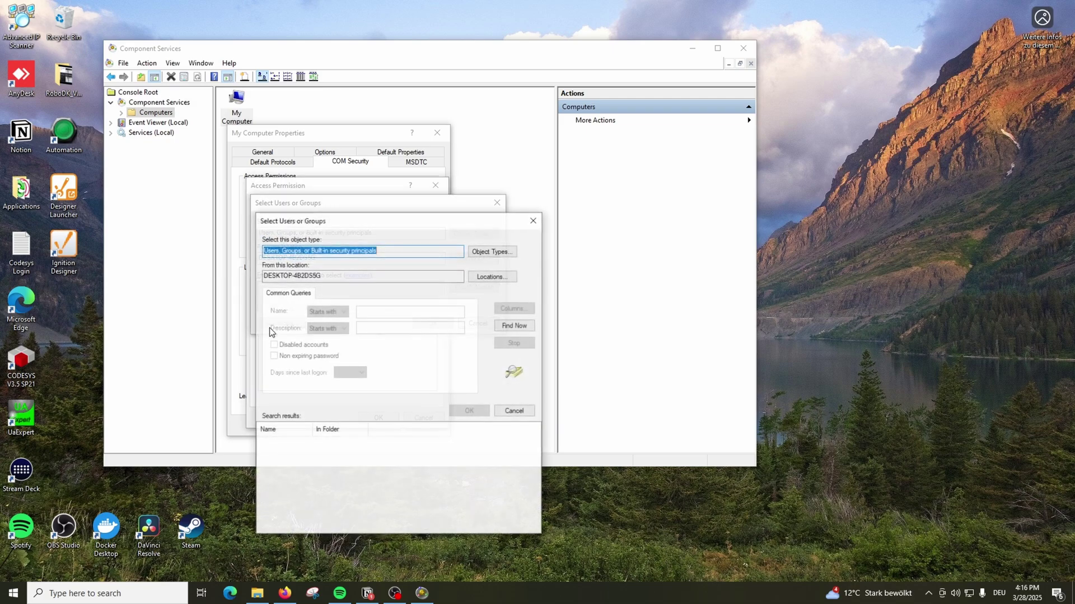
pyautogui.click(511, 326)
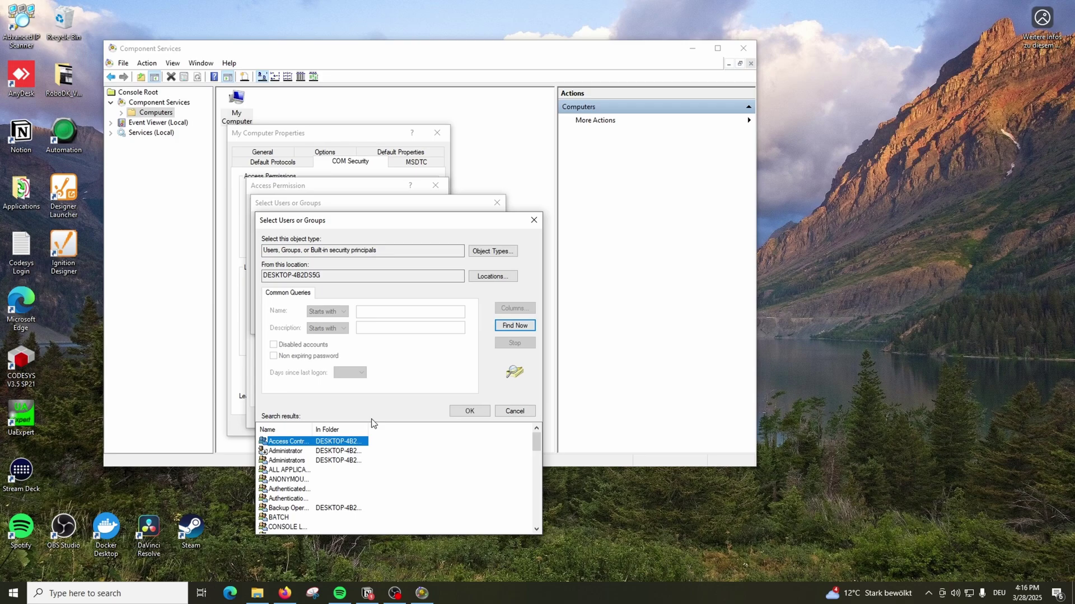
pyautogui.click(295, 481)
pyautogui.moveTo(311, 433); pyautogui.dragTo(361, 433)
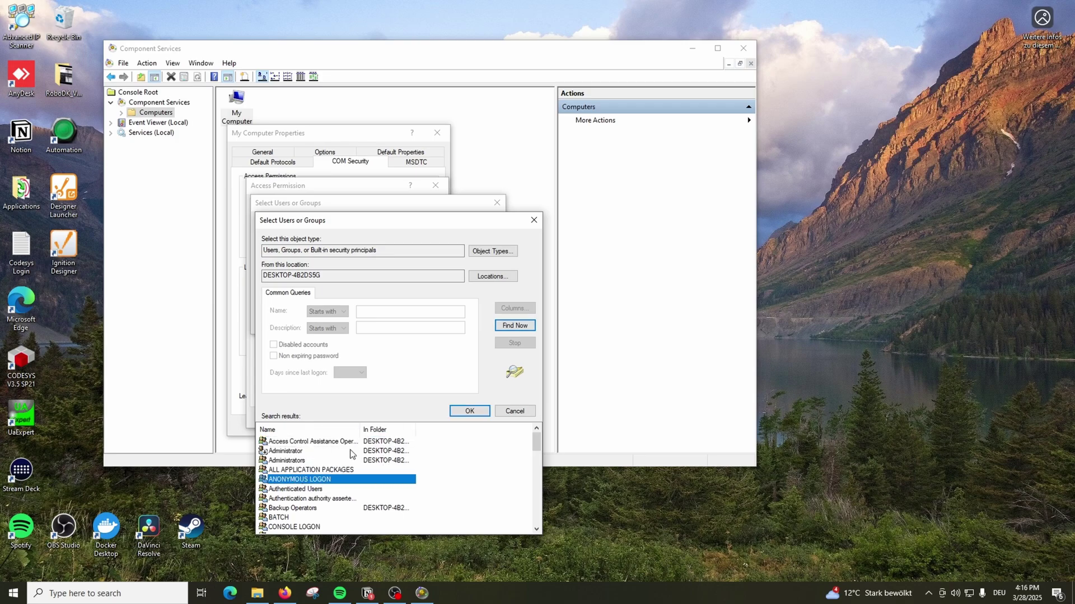
pyautogui.doubleClick(321, 484)
pyautogui.click(428, 325)
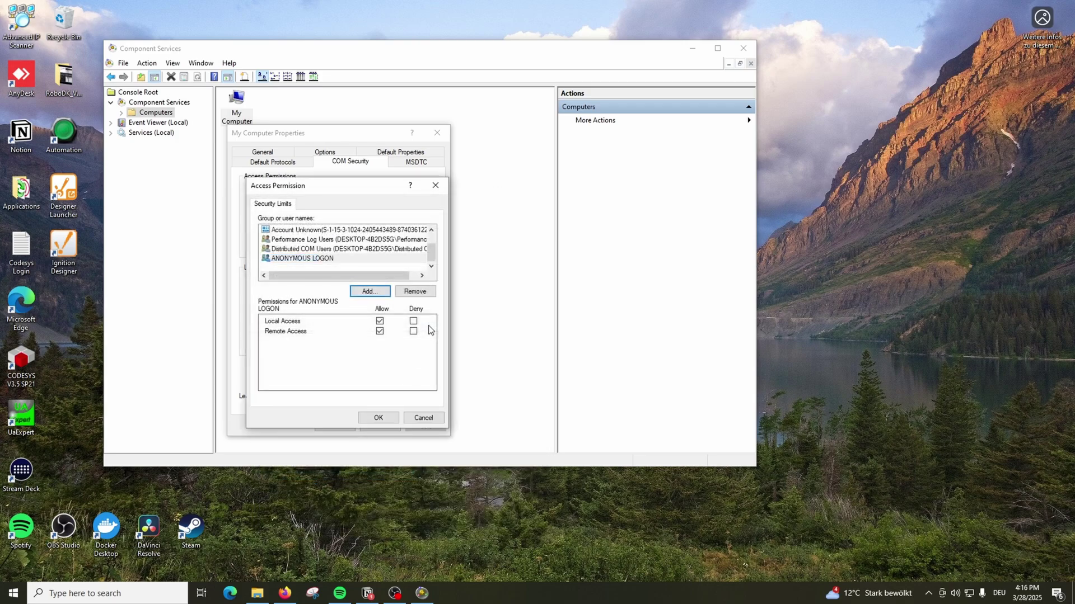
# Verify ANONYMOUS LOGON and Everyone have local and remote access allowed, then accept the limits.
pyautogui.click(303, 261)
pyautogui.scroll(1, 302, 252)
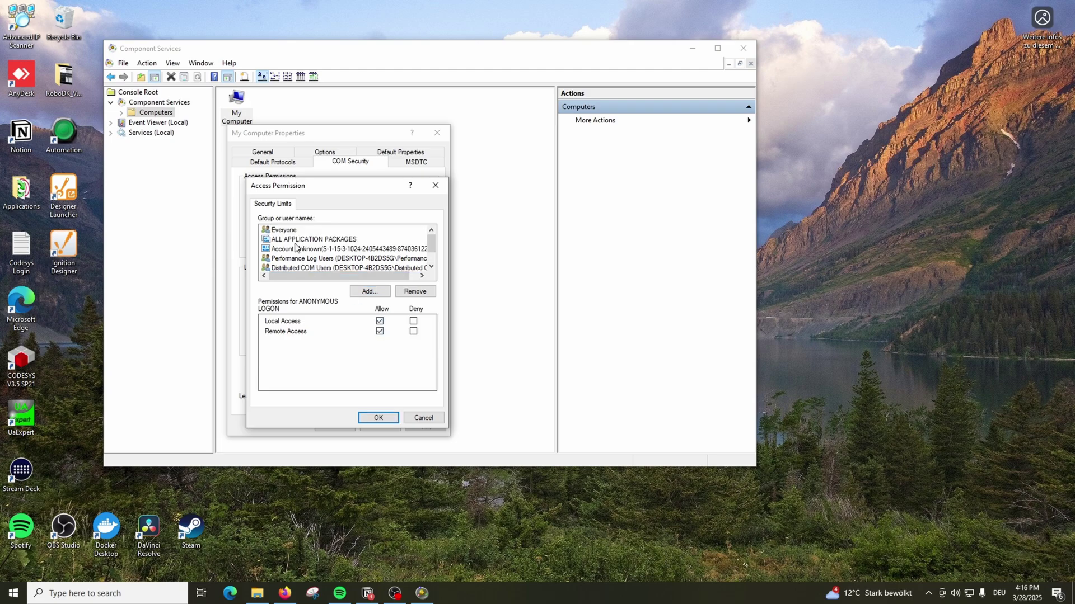
pyautogui.click(299, 231)
pyautogui.click(379, 418)
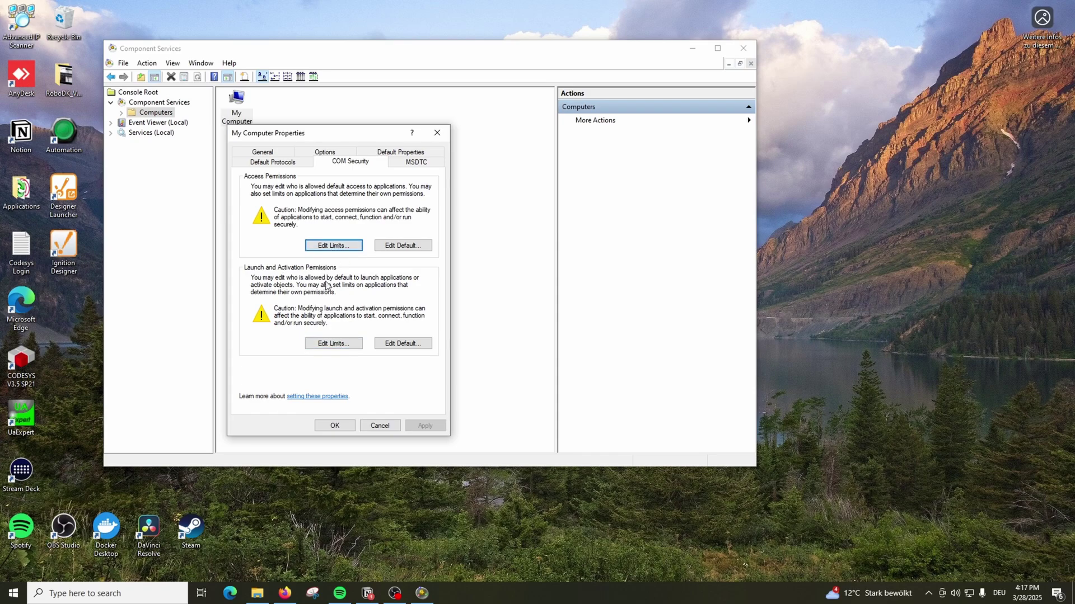
# Allow Everyone Remote Launch and Remote Activation in the launch limits, check ANONYMOUS LOGON, and apply.
pyautogui.click(330, 345)
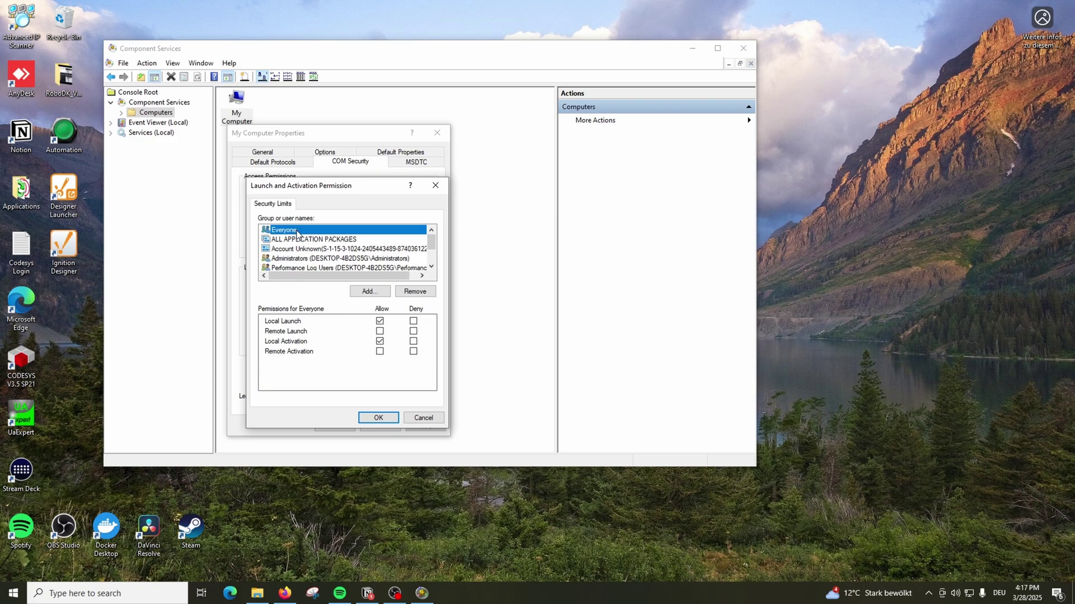
pyautogui.click(380, 331)
pyautogui.click(380, 351)
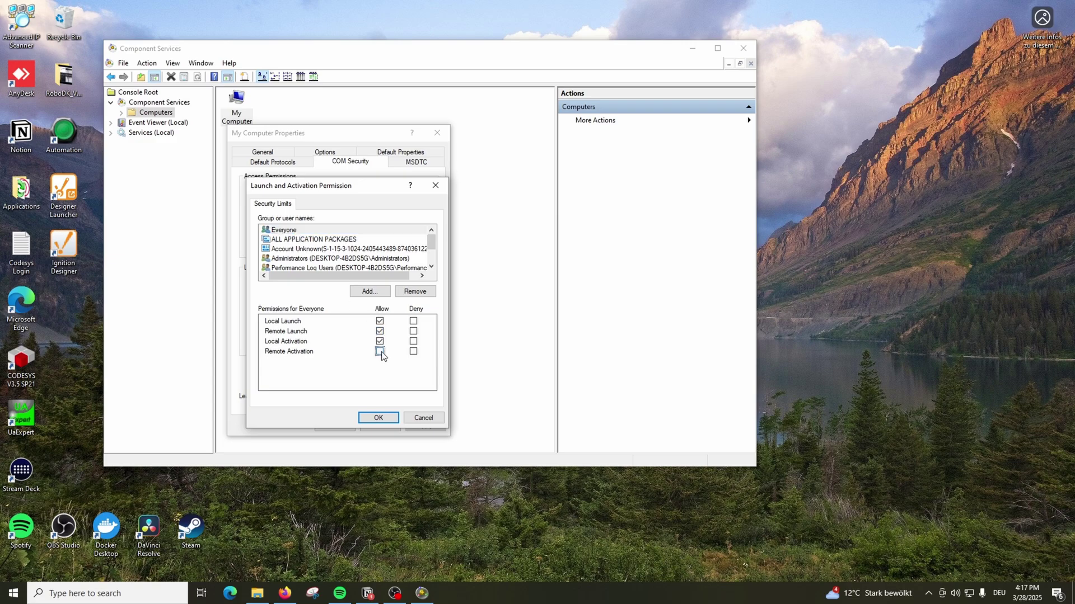
pyautogui.click(306, 239)
pyautogui.click(306, 230)
pyautogui.scroll(-1, 307, 246)
pyautogui.click(311, 258)
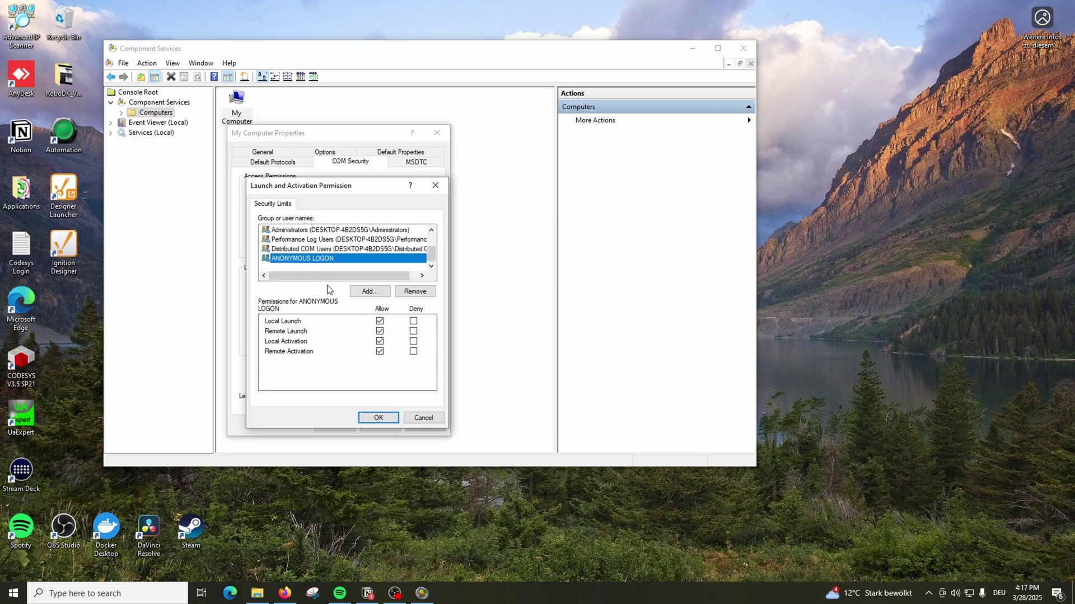
pyautogui.click(378, 418)
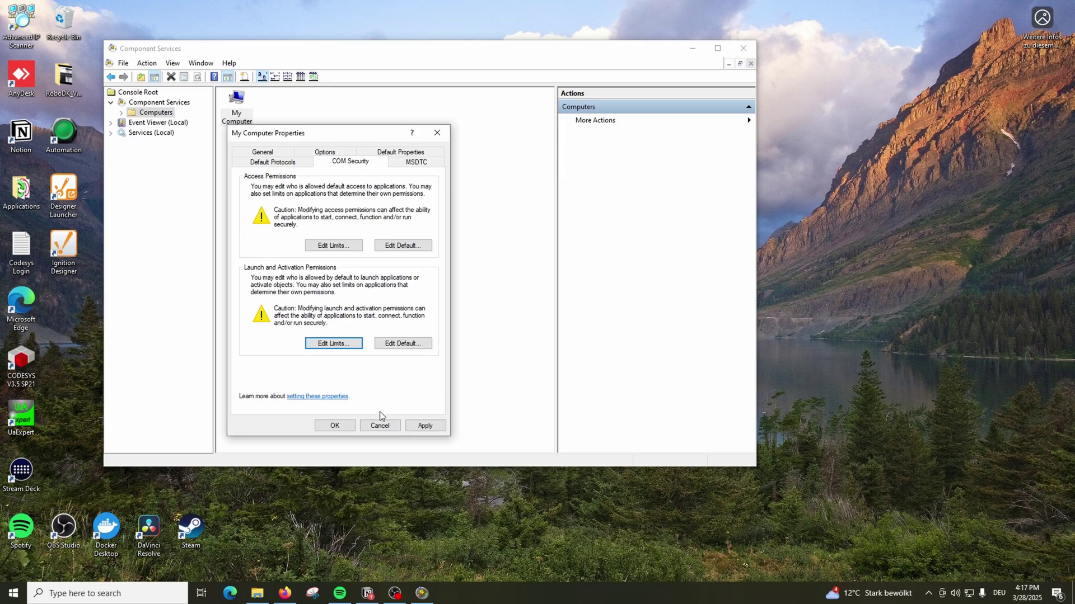
pyautogui.click(424, 428)
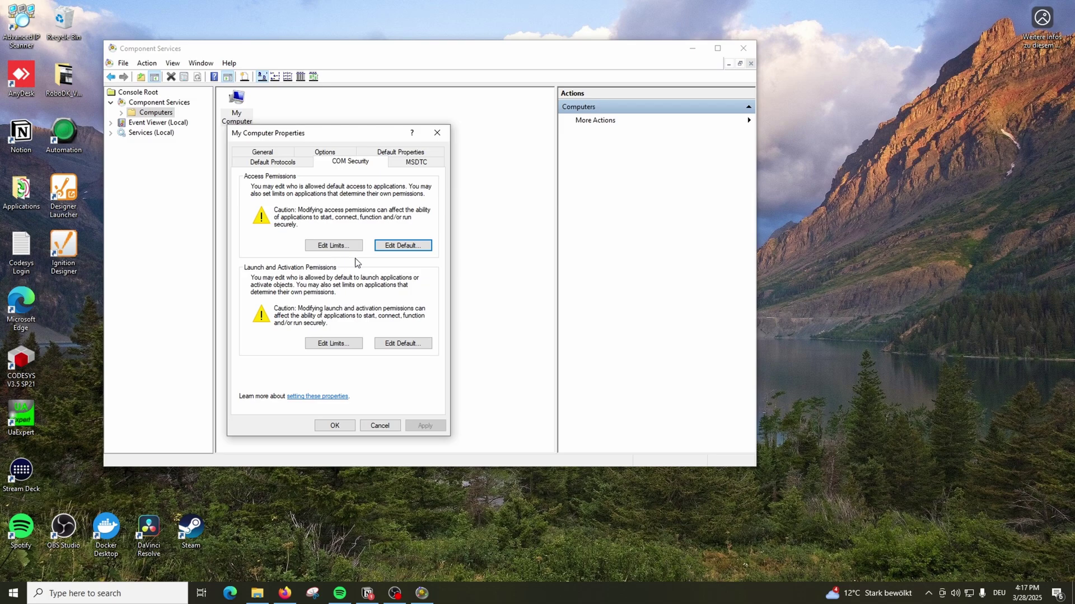
pyautogui.click(417, 249)
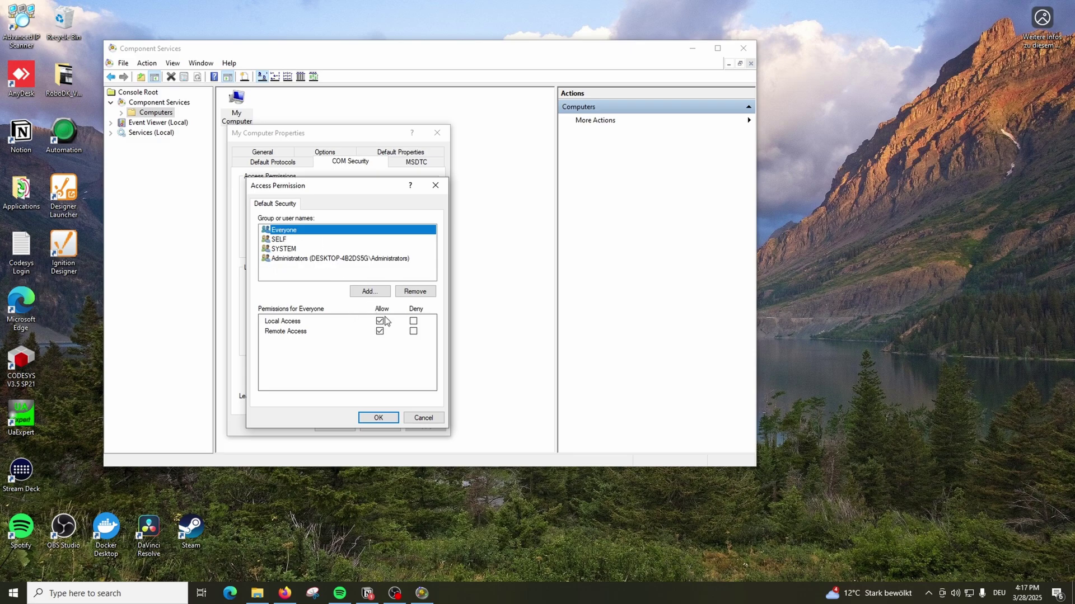
pyautogui.click(415, 419)
pyautogui.click(414, 343)
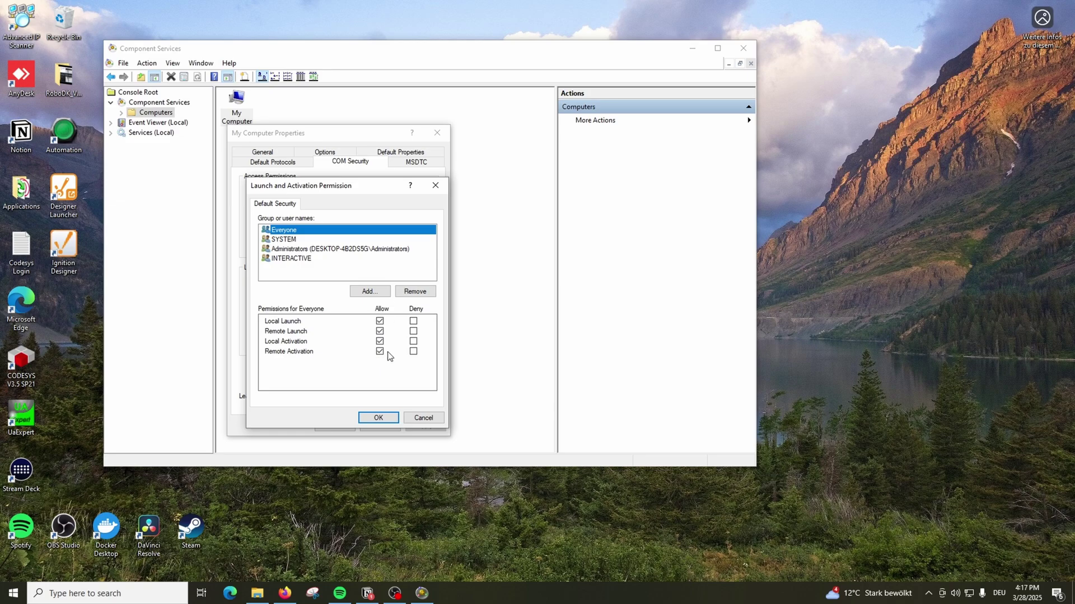
pyautogui.click(424, 416)
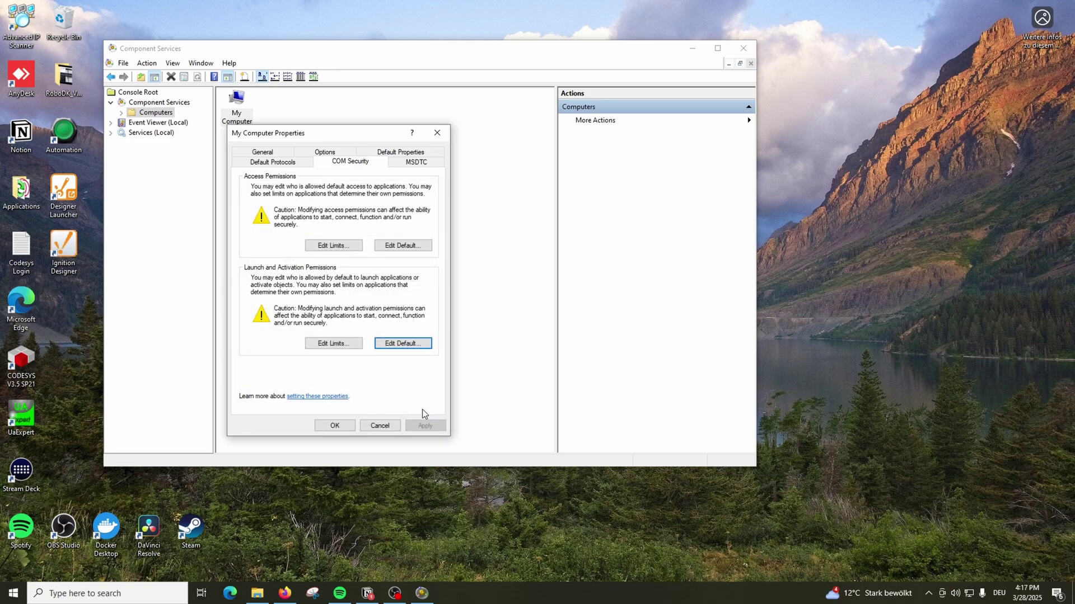
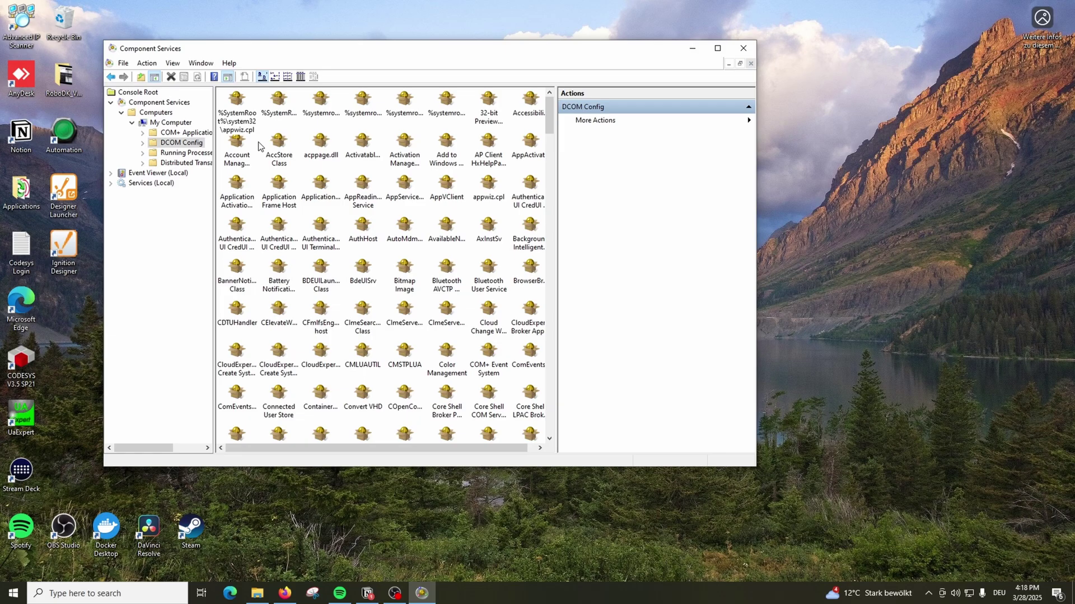
# Switch DCOM Config to detail view with Application IDs and select the OpcEnum entry.
pyautogui.click(301, 78)
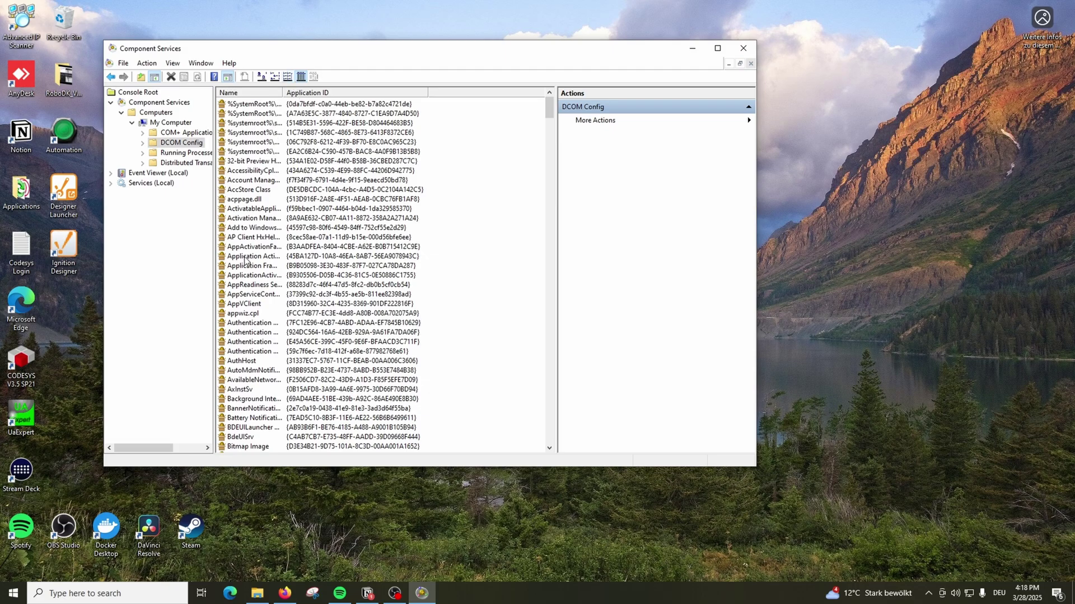
pyautogui.scroll(-15, 246, 269)
pyautogui.scroll(-20, 246, 275)
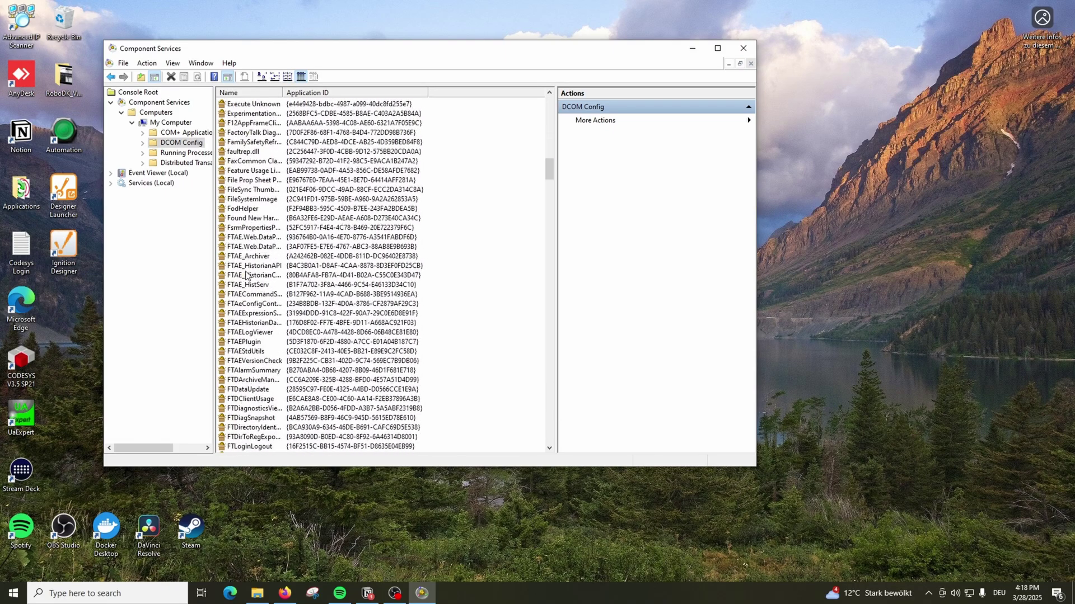
pyautogui.scroll(-10, 246, 276)
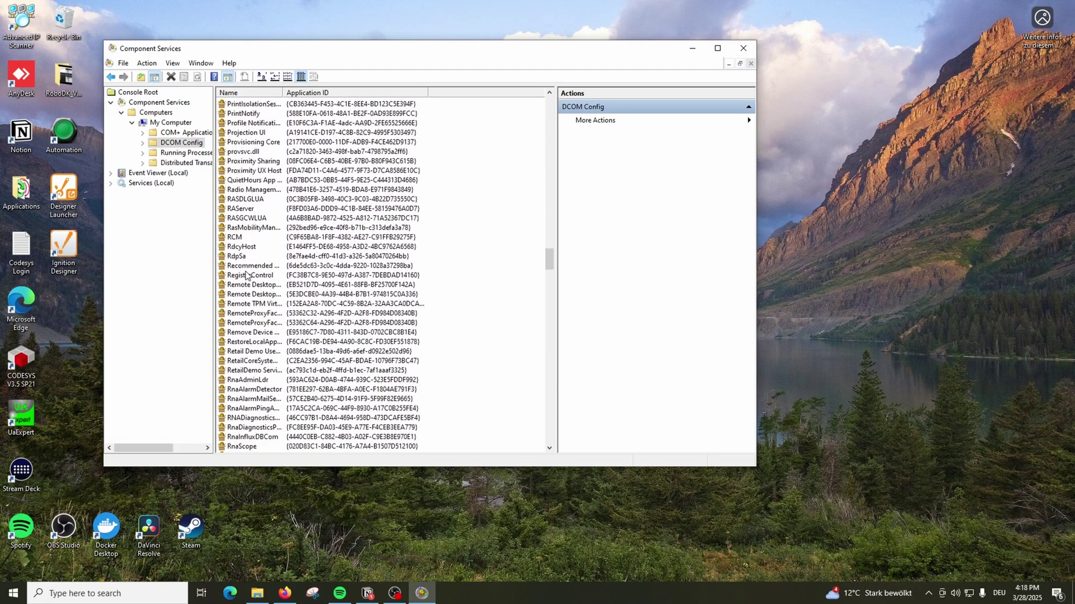
pyautogui.scroll(13, 246, 276)
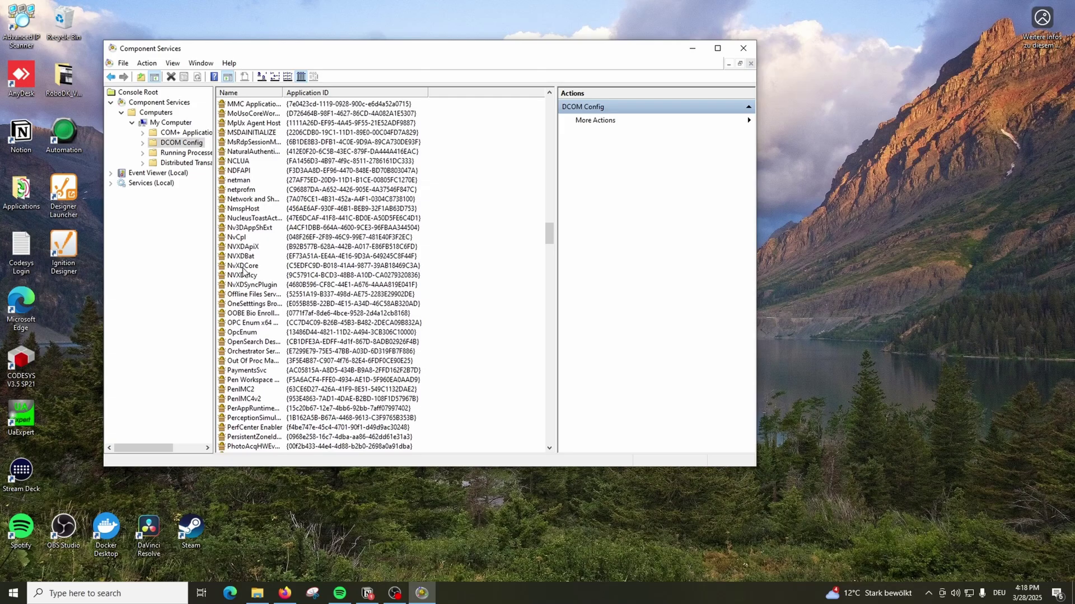
pyautogui.click(240, 333)
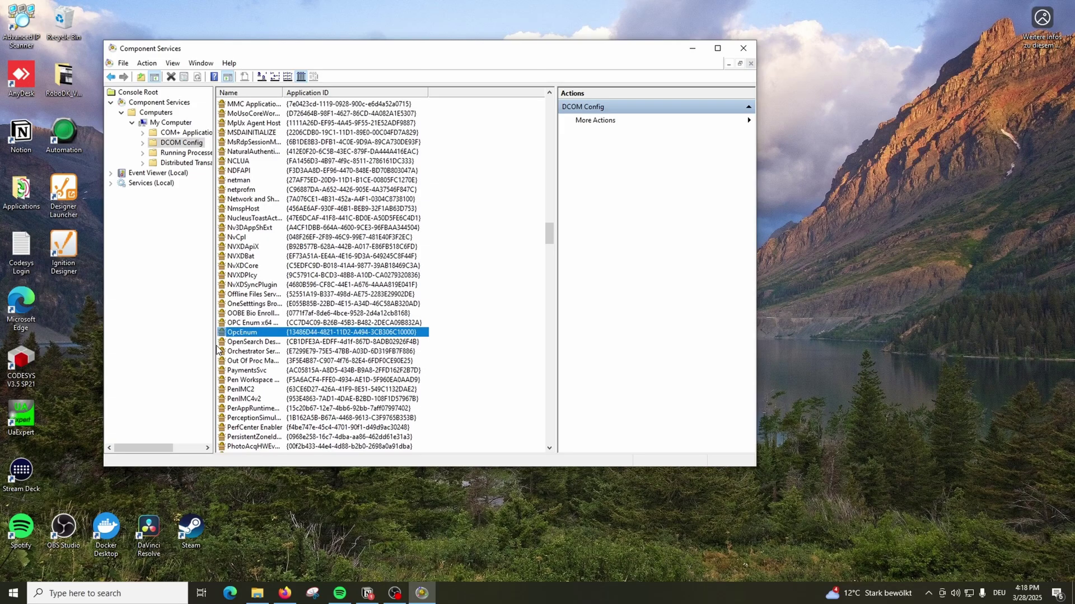
# Open OpcEnum's properties, check its Identity and Security tabs, and edit Launch and Activation Permissions.
pyautogui.rightClick(244, 334)
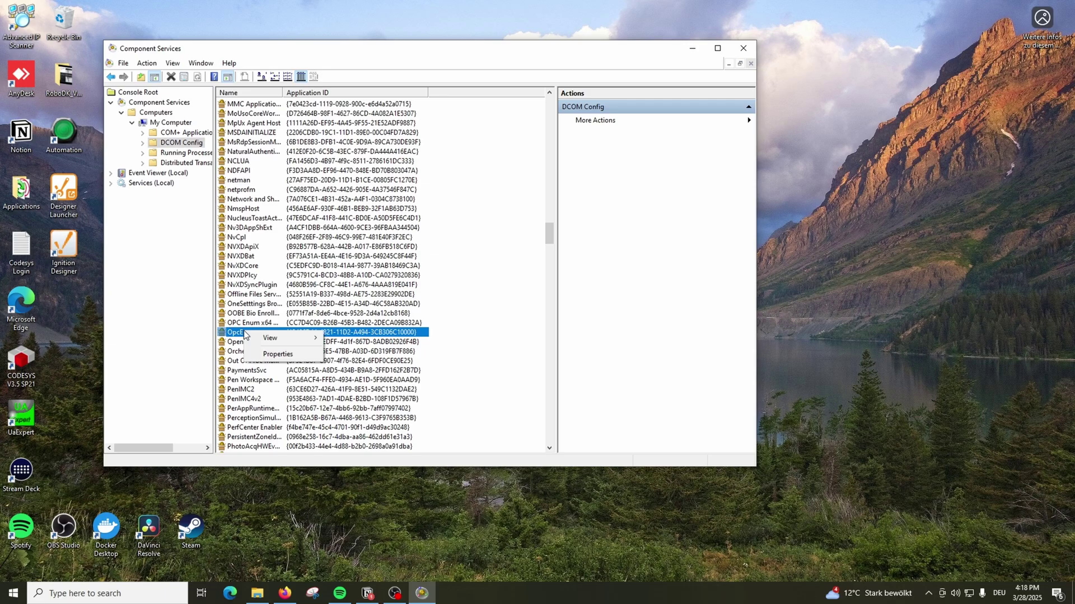
pyautogui.click(263, 353)
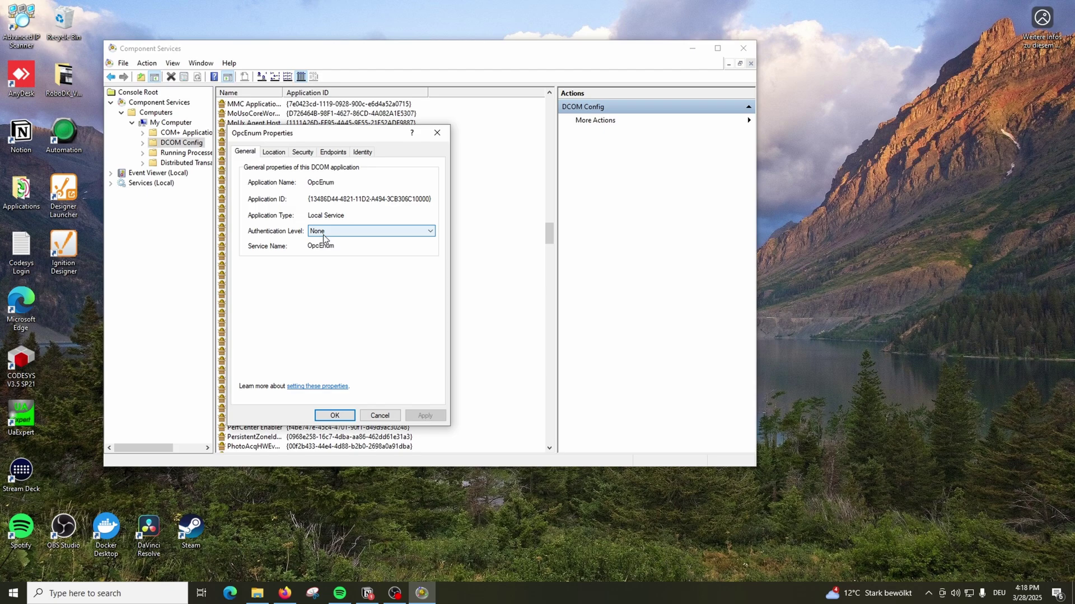
pyautogui.click(362, 153)
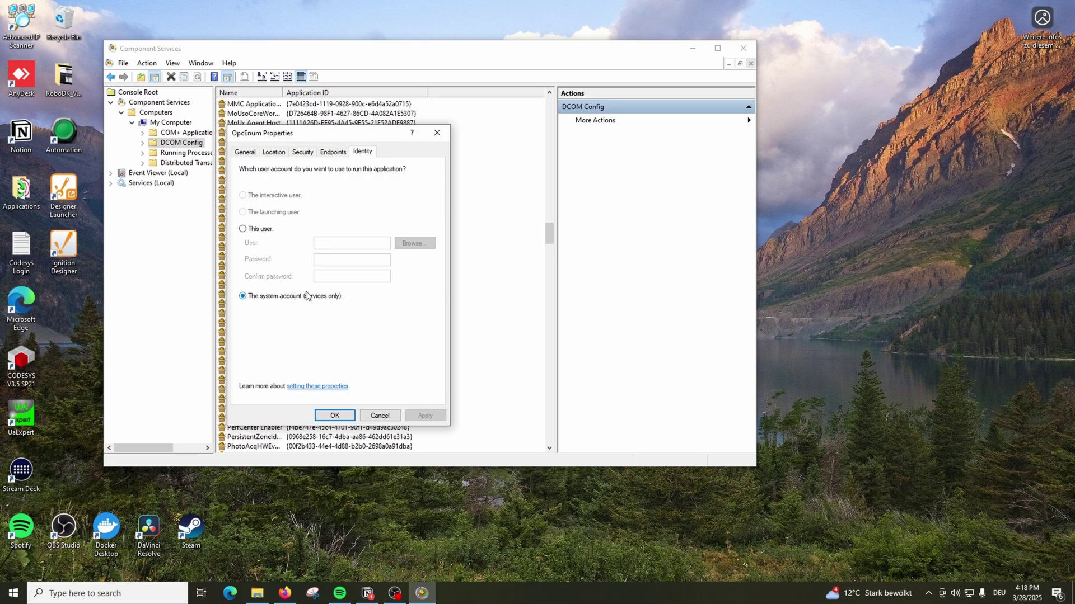
pyautogui.click(299, 154)
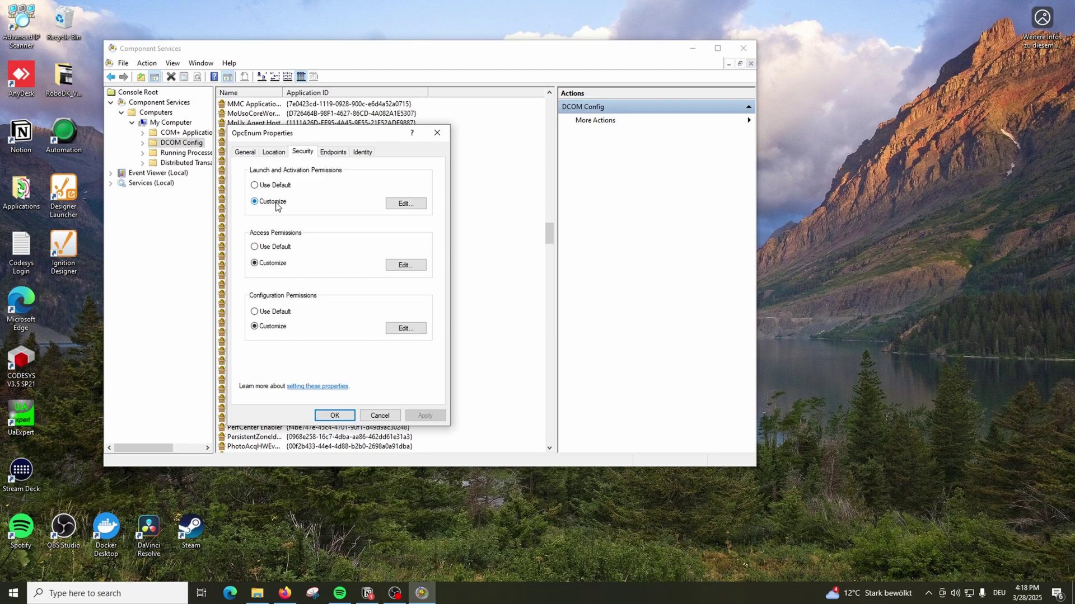
pyautogui.click(404, 205)
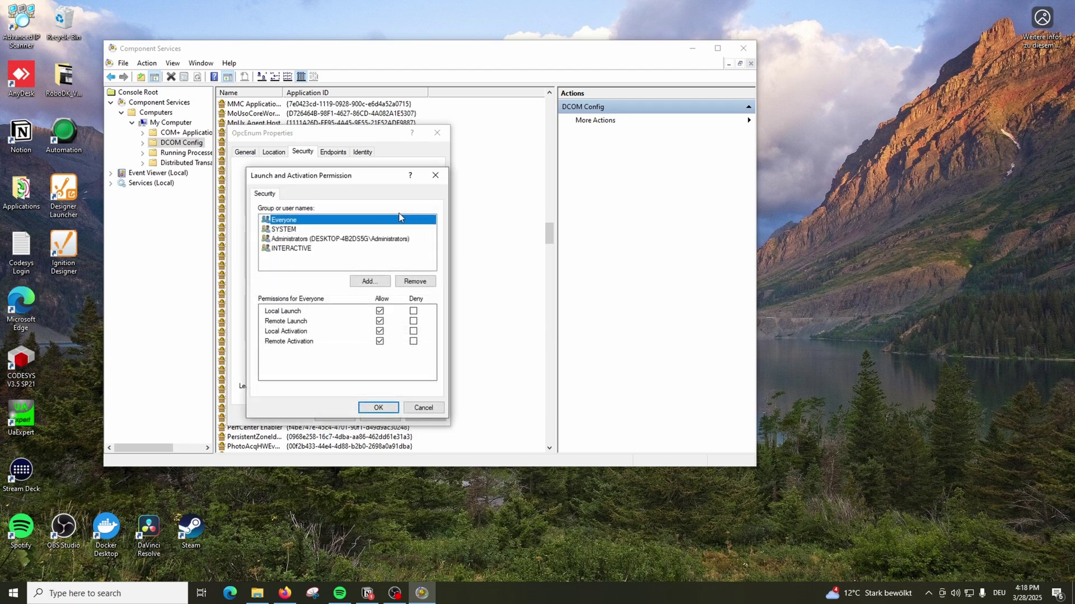
# Allow Remote Launch for Everyone on OpcEnum and accept the Access permissions unchanged.
pyautogui.click(379, 321)
pyautogui.click(378, 408)
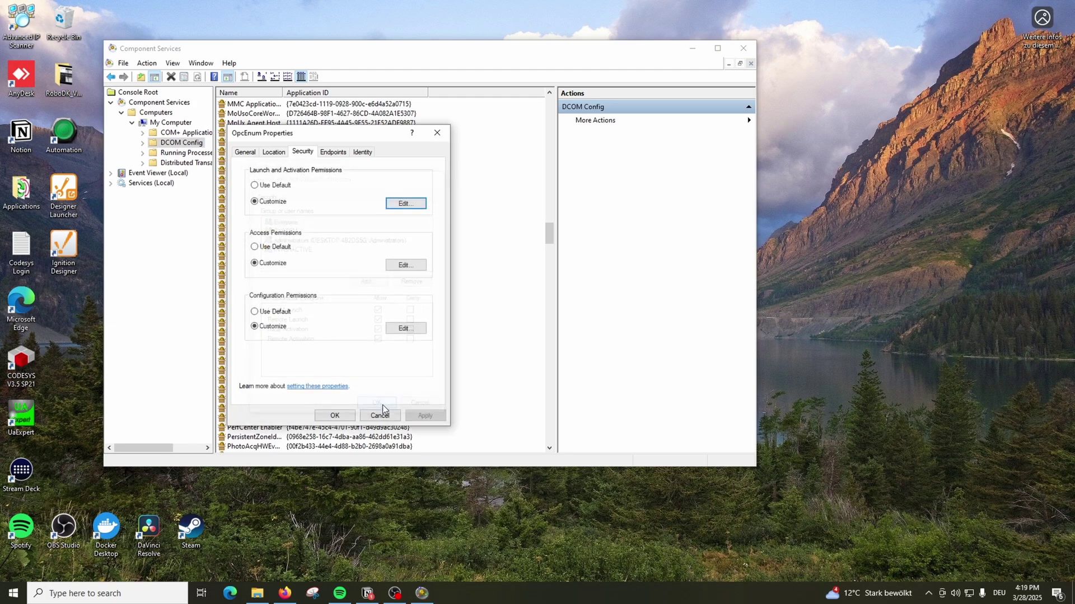
pyautogui.click(403, 267)
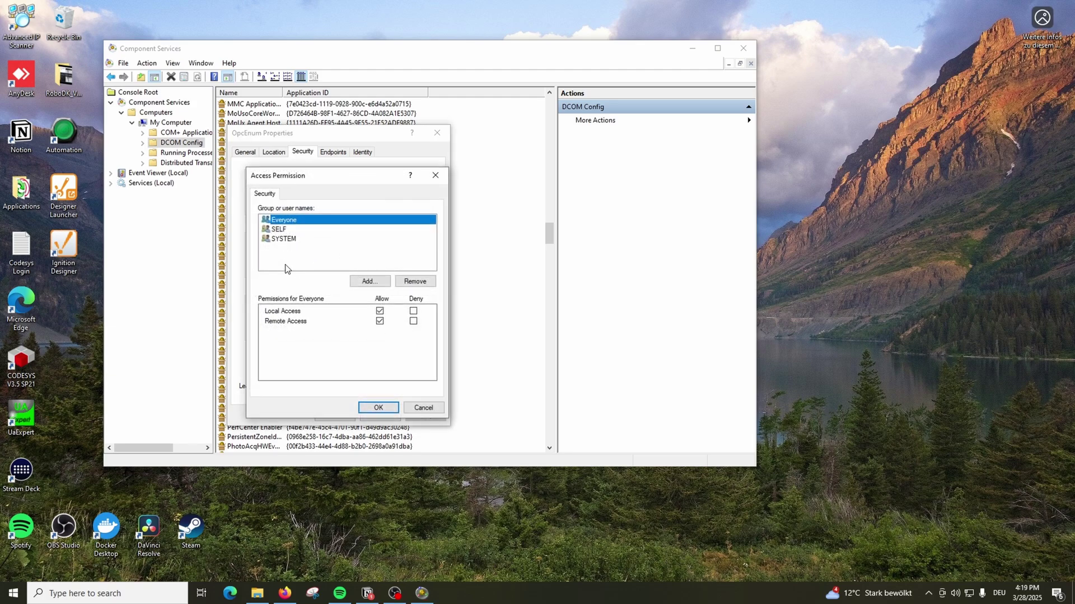
pyautogui.click(379, 408)
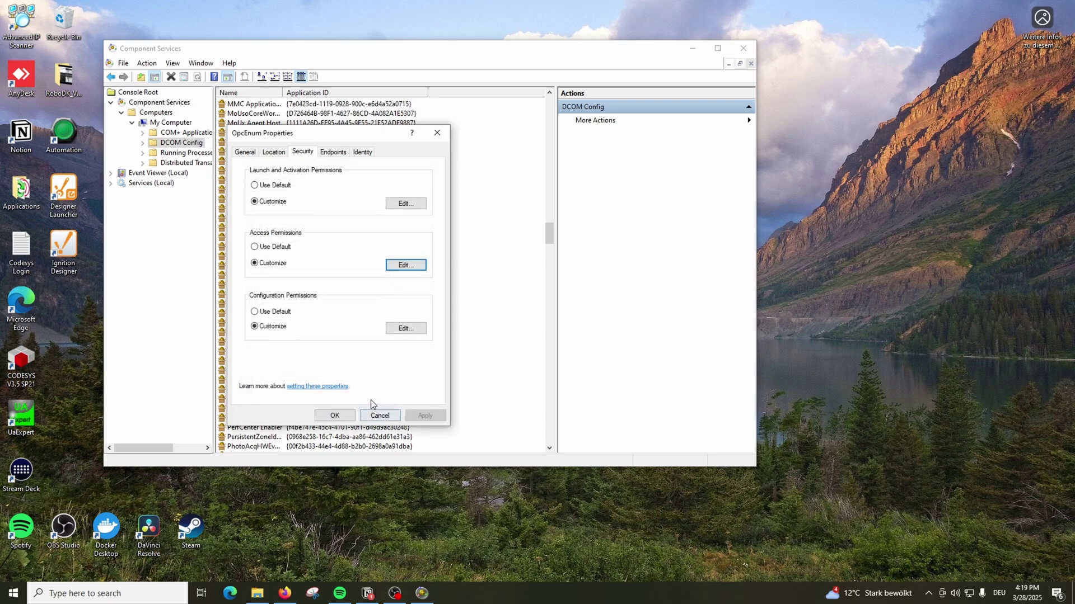
# Review OpcEnum Configuration permissions for Account Unknown, CREATOR OWNER, SYSTEM, Administrators and Users.
pyautogui.click(409, 329)
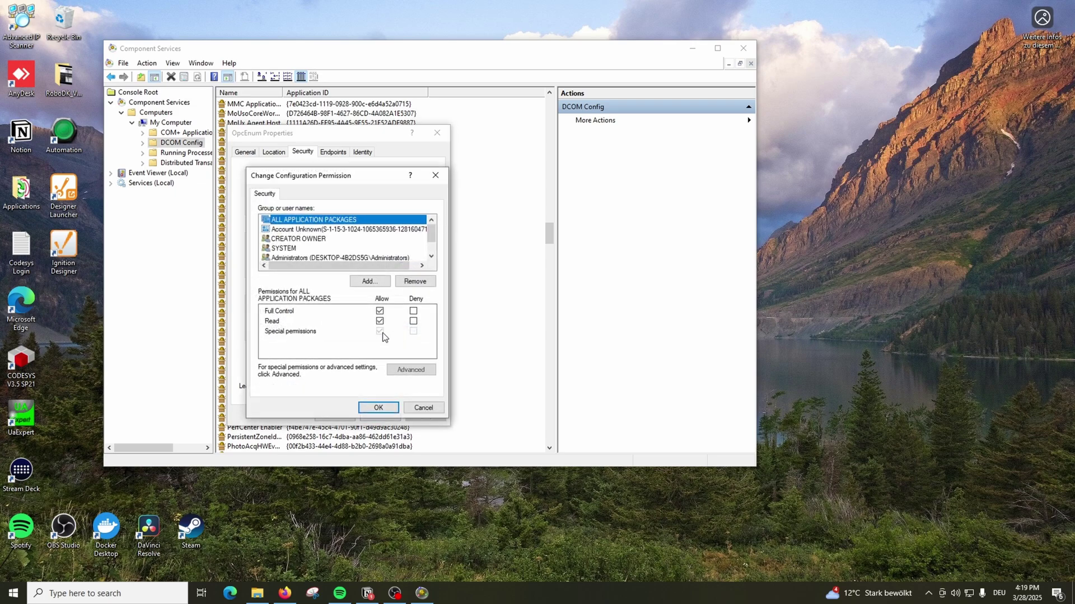
pyautogui.scroll(-1, 318, 244)
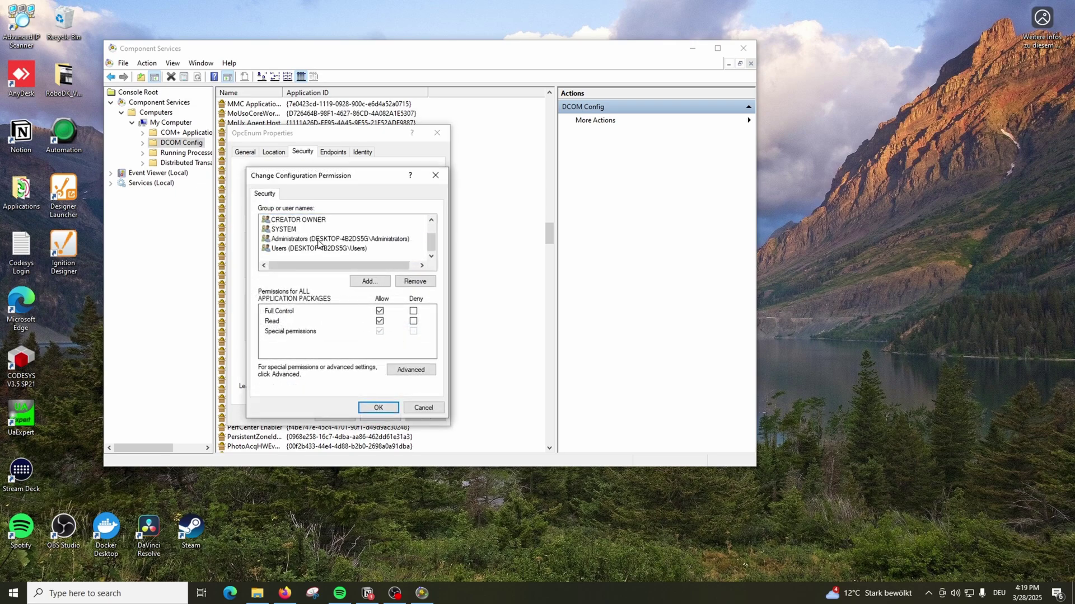
pyautogui.scroll(1, 312, 238)
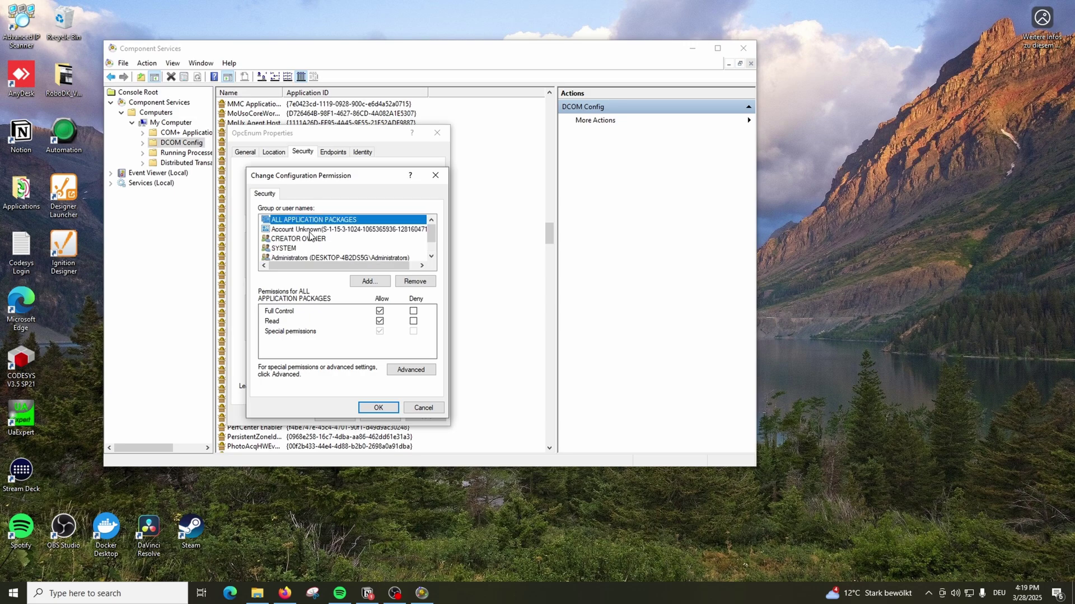
pyautogui.click(311, 231)
pyautogui.click(311, 241)
pyautogui.click(312, 248)
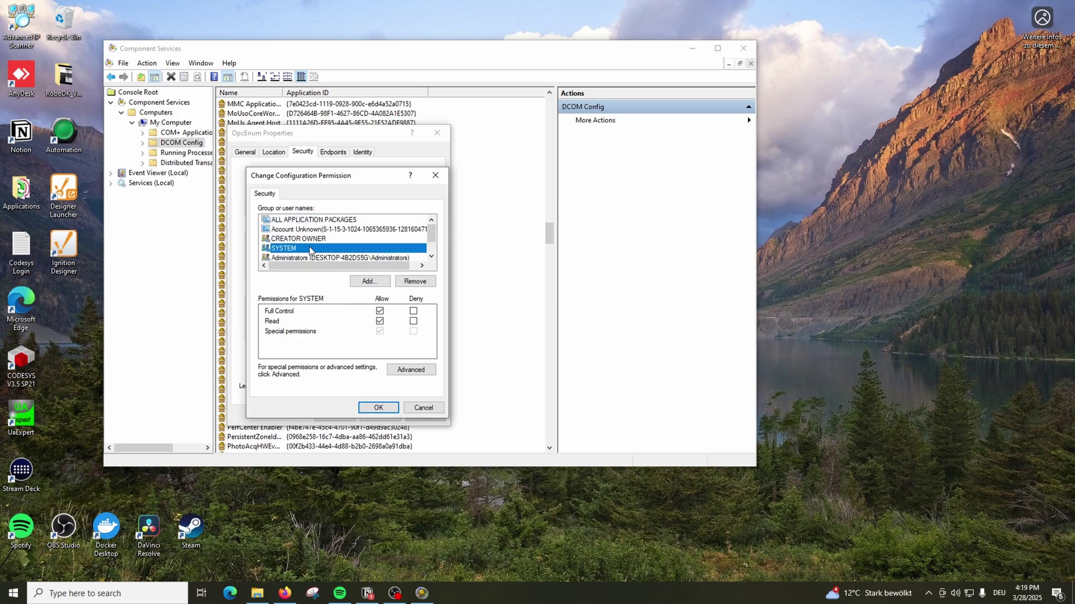
pyautogui.scroll(-1, 315, 245)
pyautogui.click(321, 240)
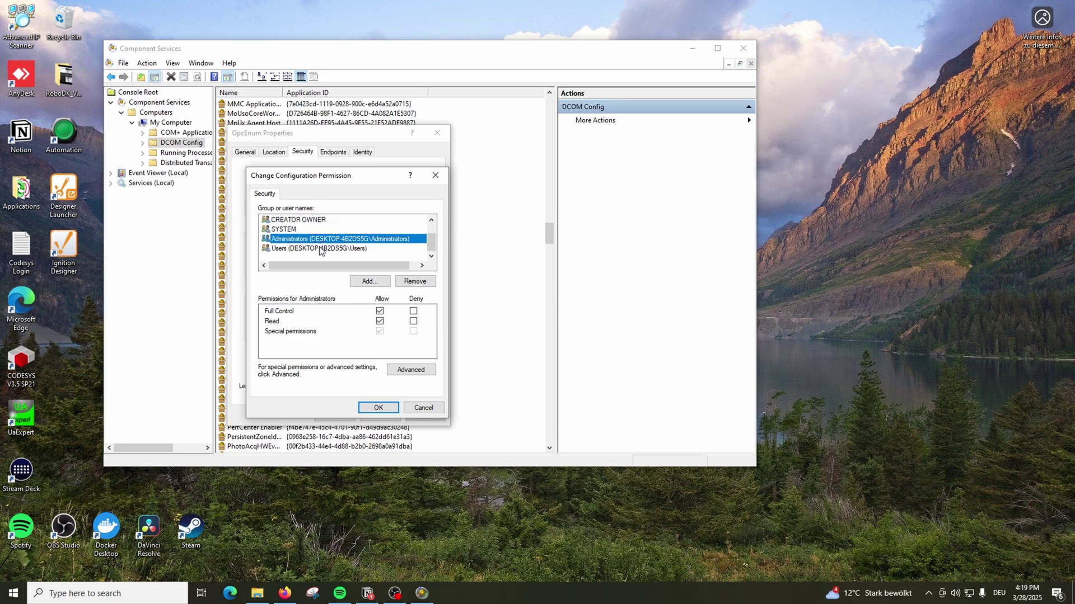
pyautogui.click(320, 249)
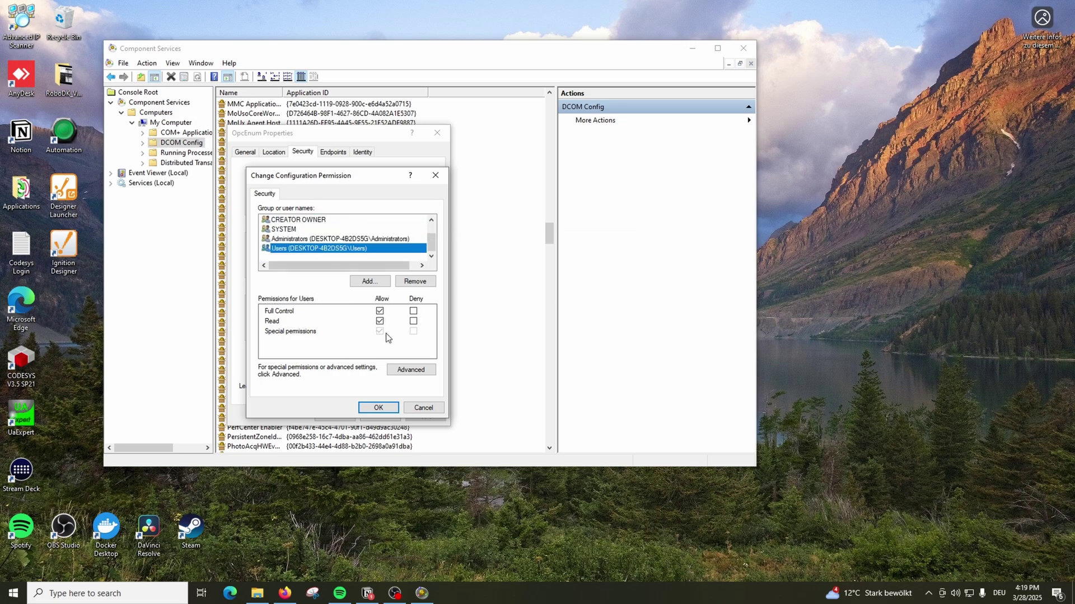
# Recheck Administrators, SYSTEM, CREATOR OWNER, Account Unknown and ALL APPLICATION PACKAGES, then accept the Configuration permissions.
pyautogui.click(308, 239)
pyautogui.click(309, 229)
pyautogui.scroll(1, 316, 233)
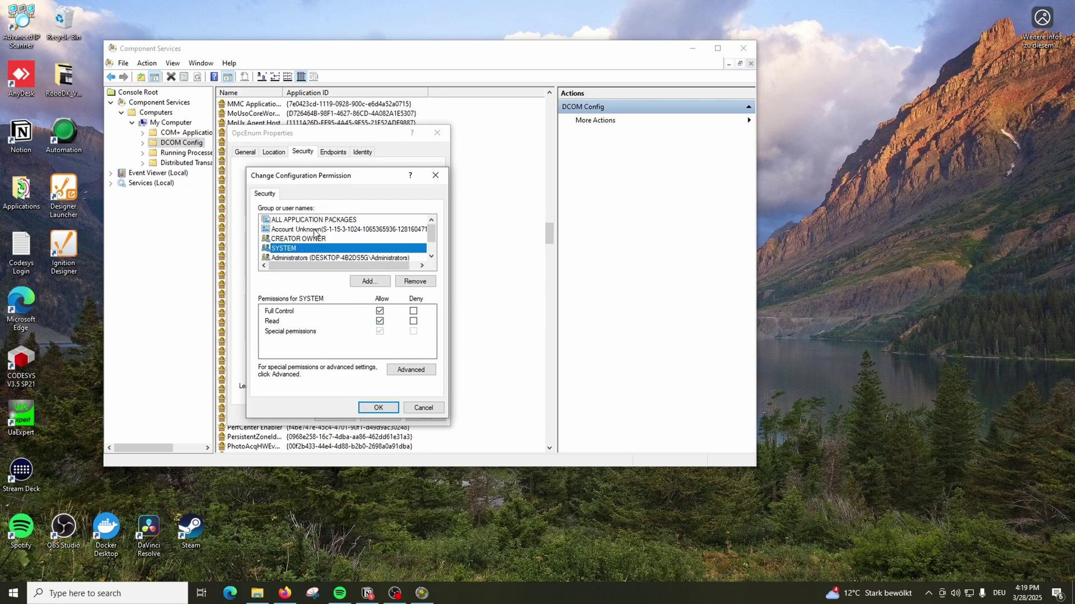
pyautogui.click(315, 239)
pyautogui.click(314, 230)
pyautogui.click(318, 221)
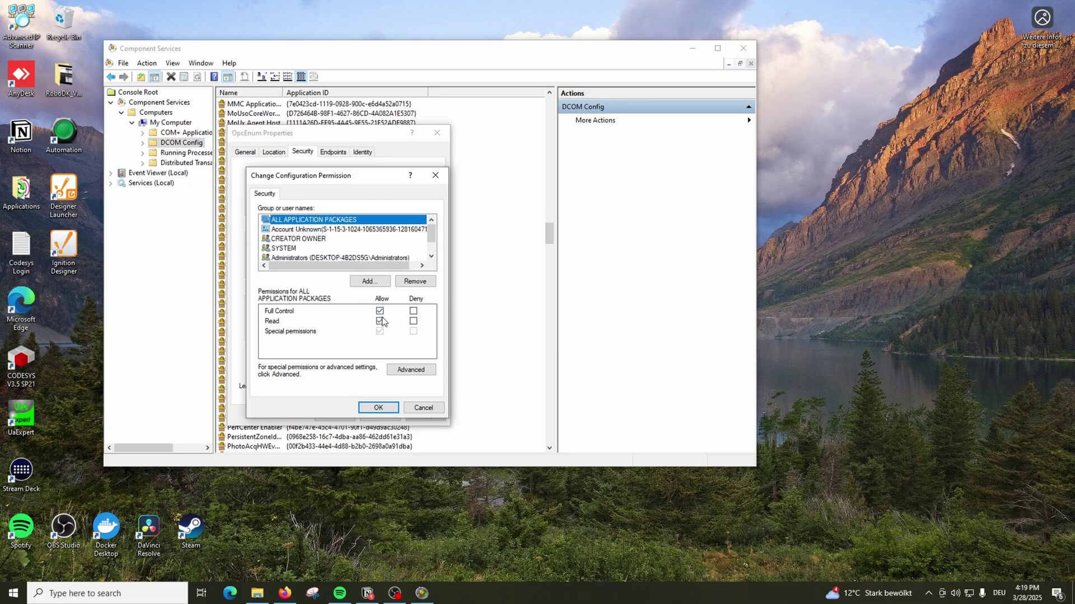
pyautogui.click(379, 408)
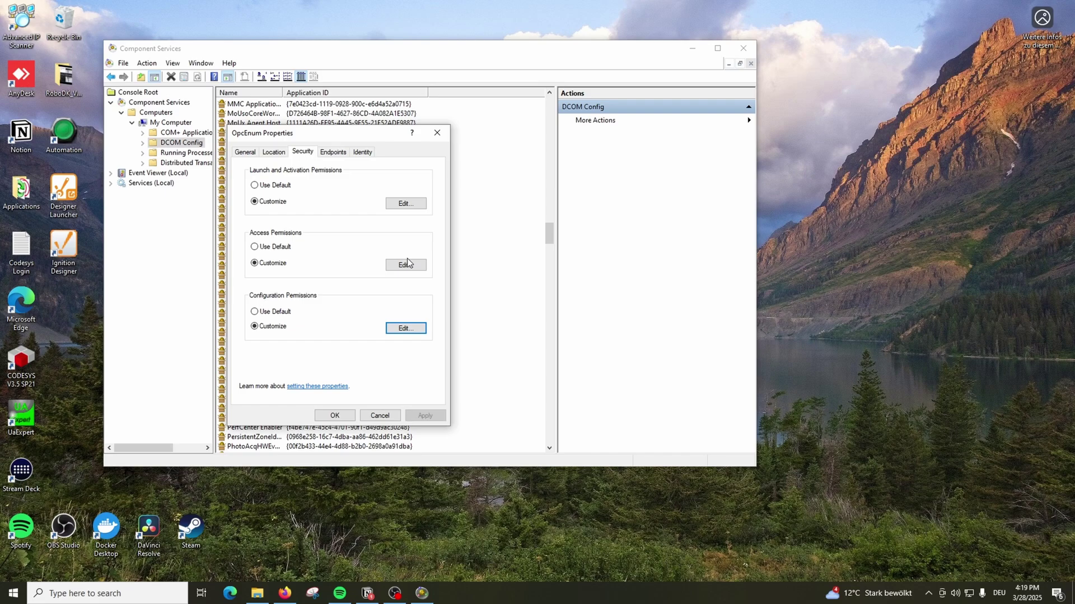
# Review OpcEnum's Location, Security, Endpoints, Identity and General tabs, then close its properties with OK.
pyautogui.click(282, 154)
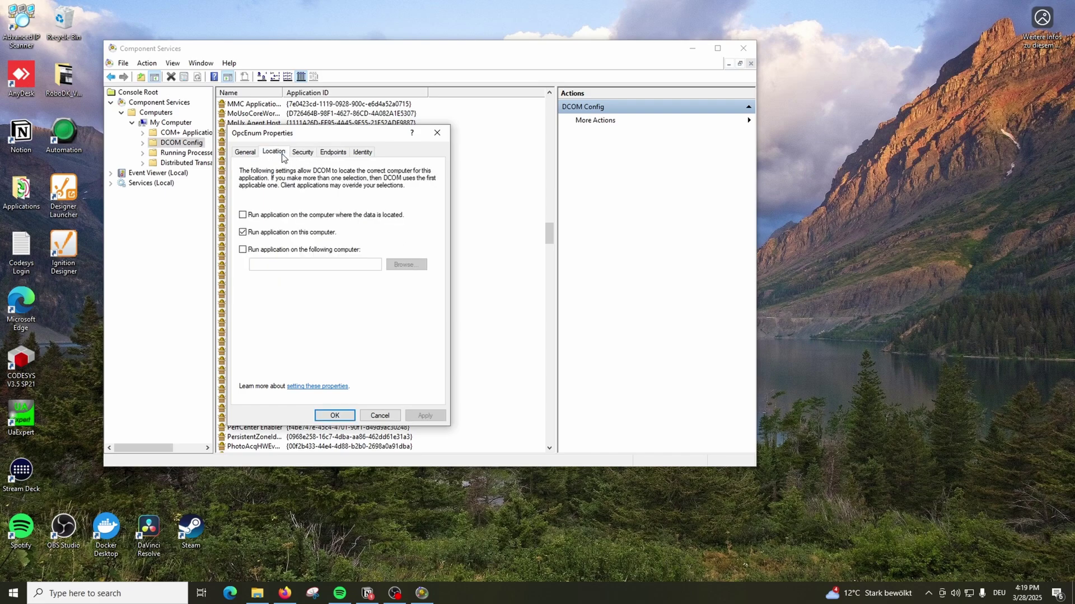
pyautogui.click(306, 157)
pyautogui.click(330, 154)
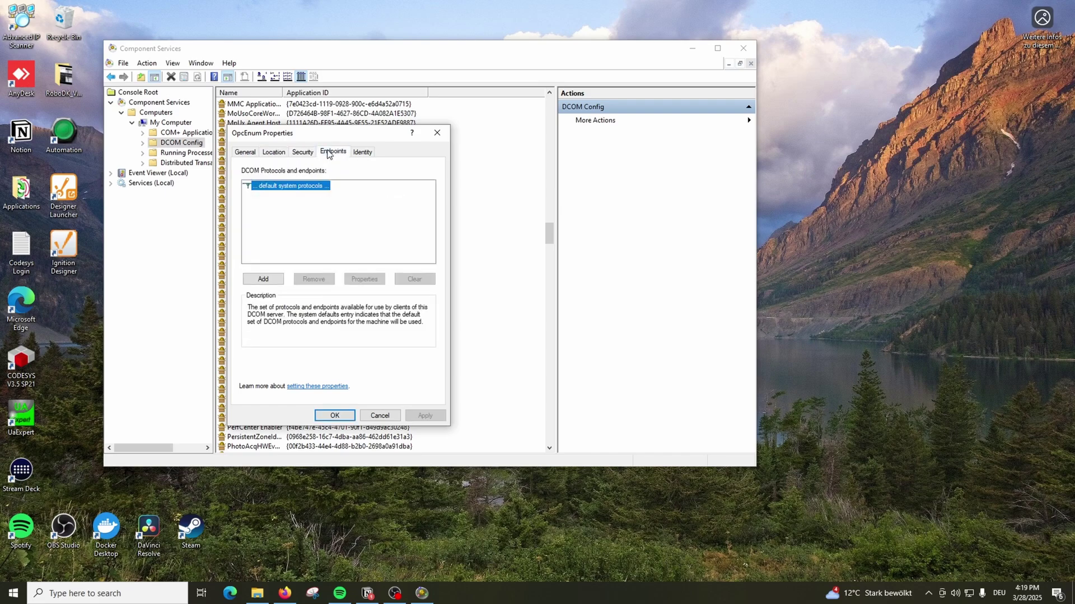
pyautogui.click(357, 154)
pyautogui.click(251, 154)
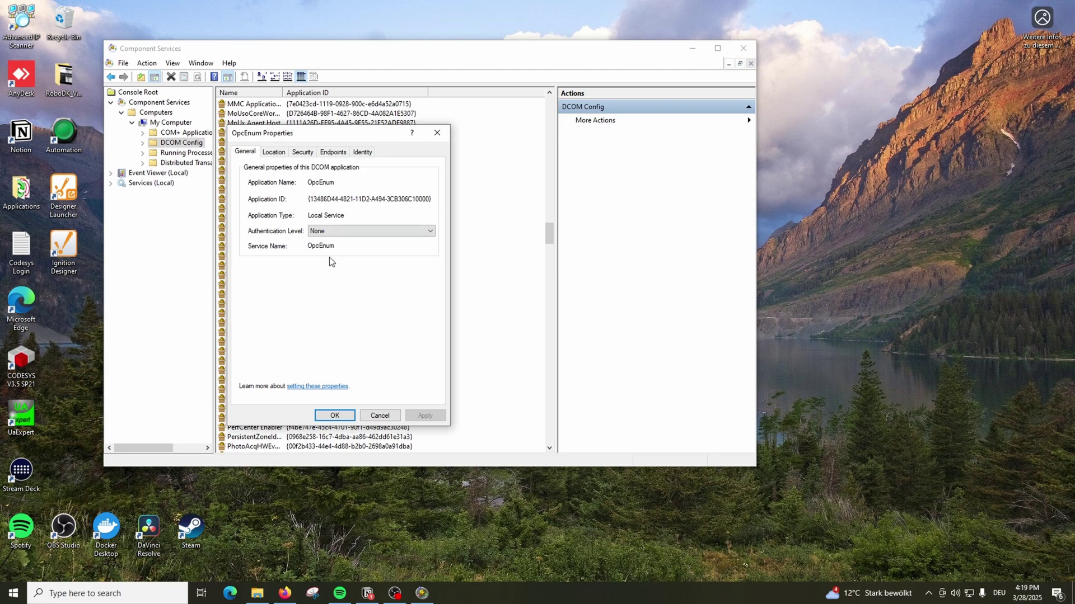
pyautogui.click(334, 416)
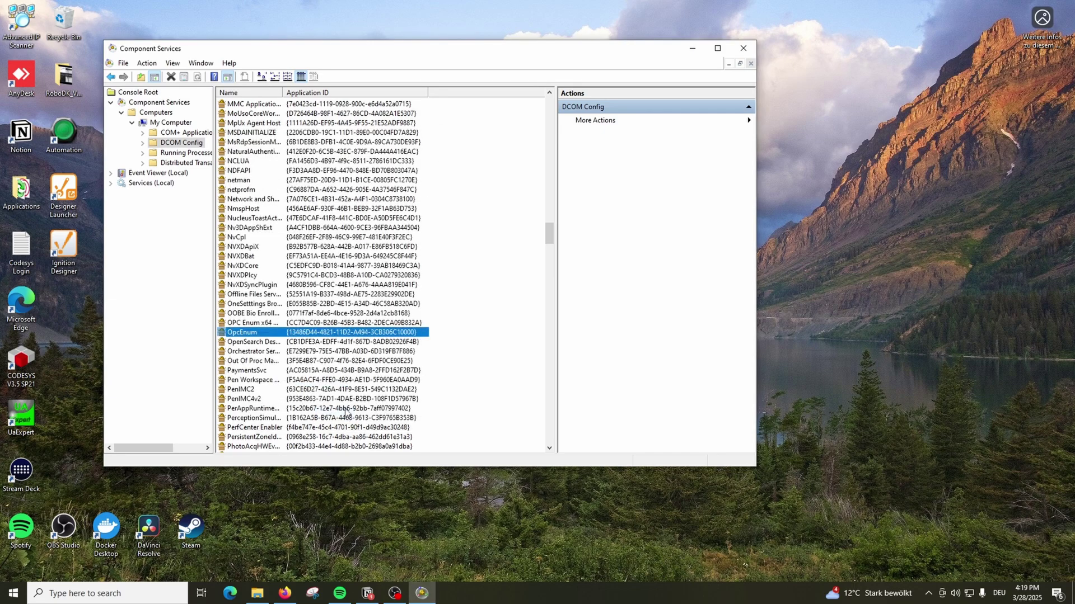
# Scroll down the DCOM Config list to RSLinx and bring up its actions menu.
pyautogui.scroll(-10, 243, 307)
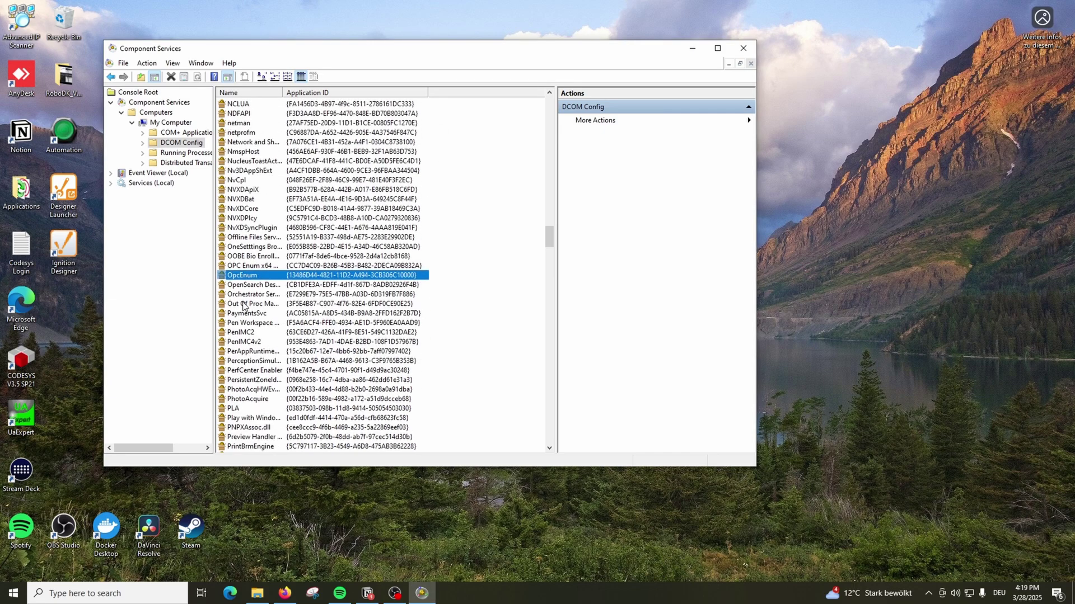
pyautogui.scroll(-2, 244, 306)
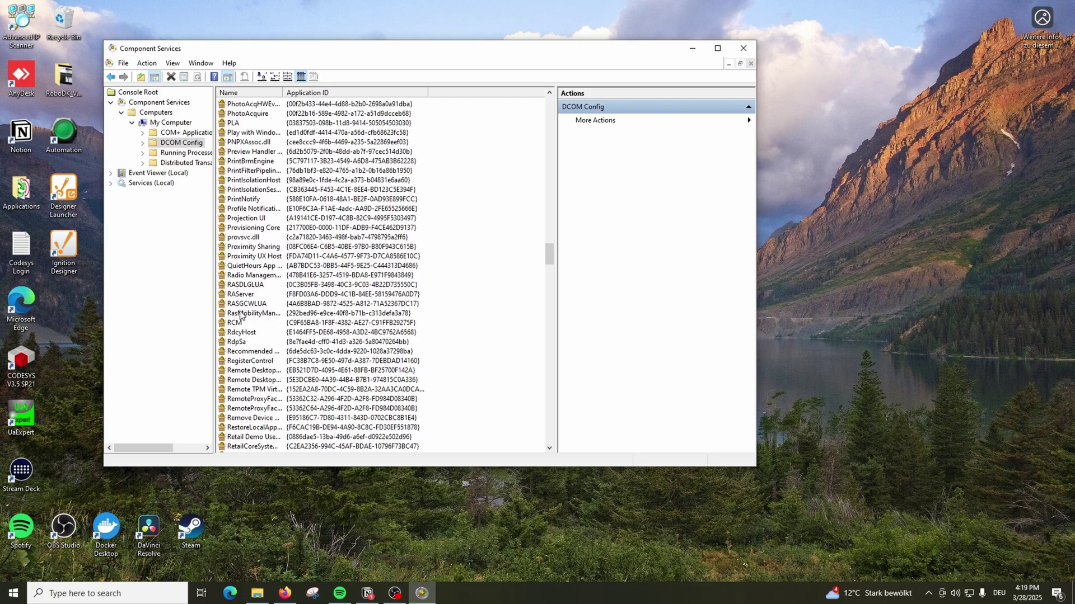
pyautogui.scroll(-13, 241, 315)
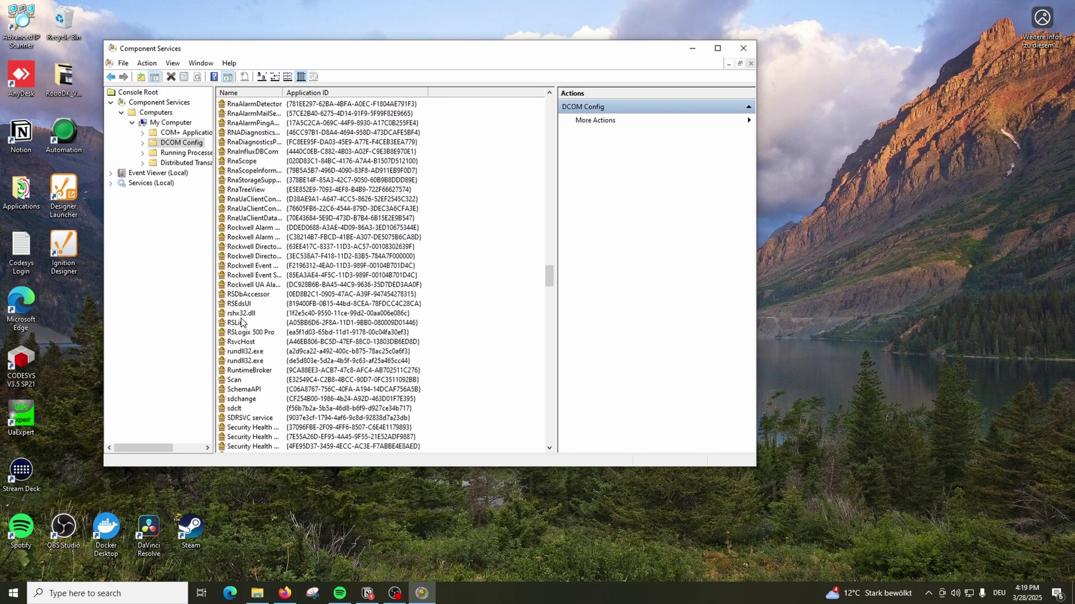
pyautogui.rightClick(242, 322)
# Open RSLinx Properties and set Launch and Activation Permissions to Customize, confirming the Everyone list.
pyautogui.click(273, 348)
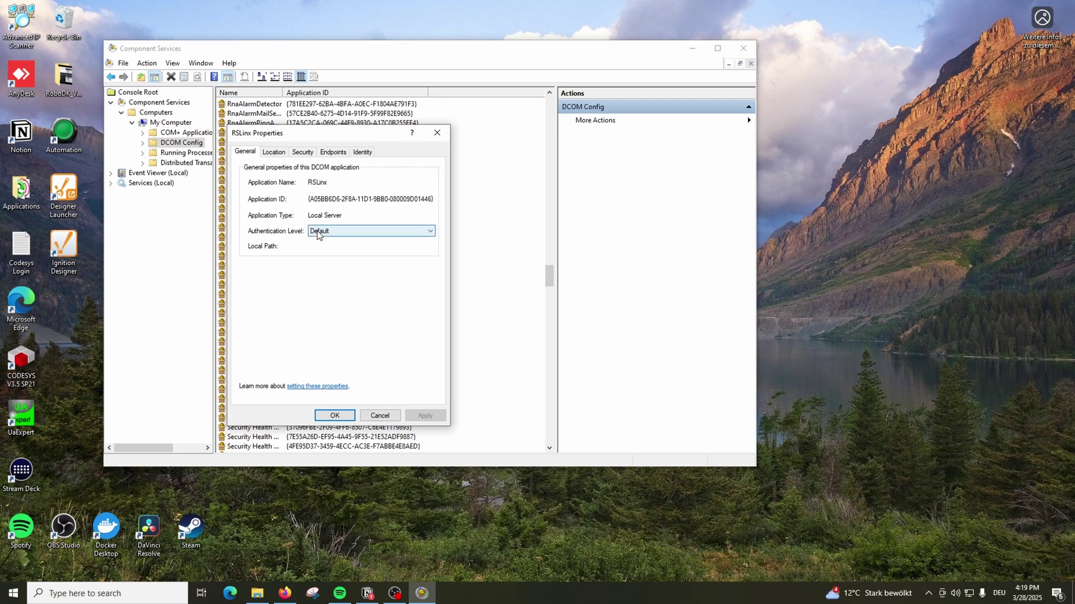
pyautogui.click(274, 152)
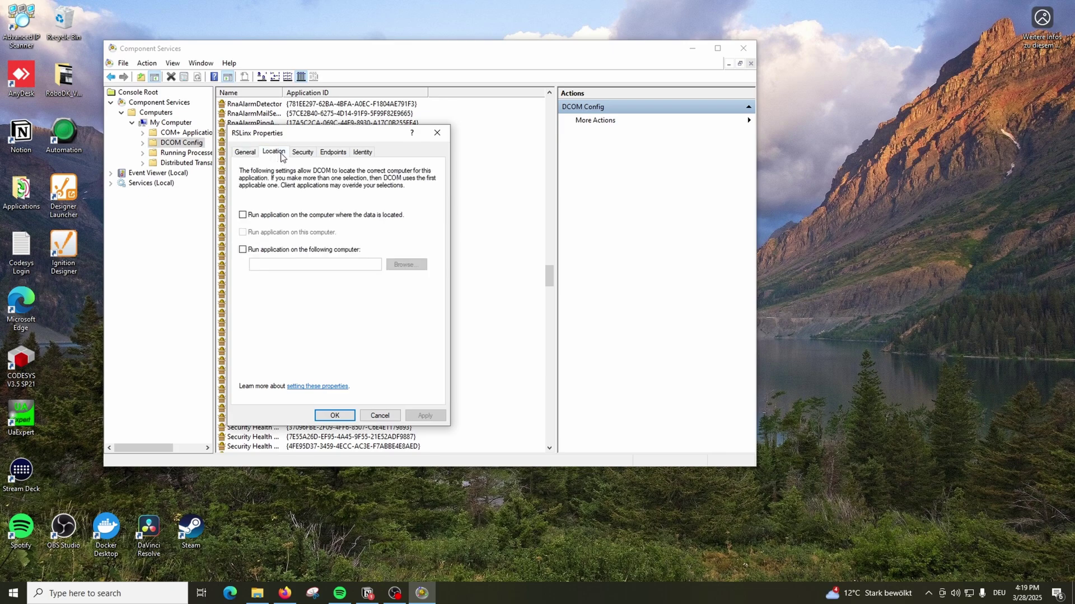
pyautogui.click(303, 153)
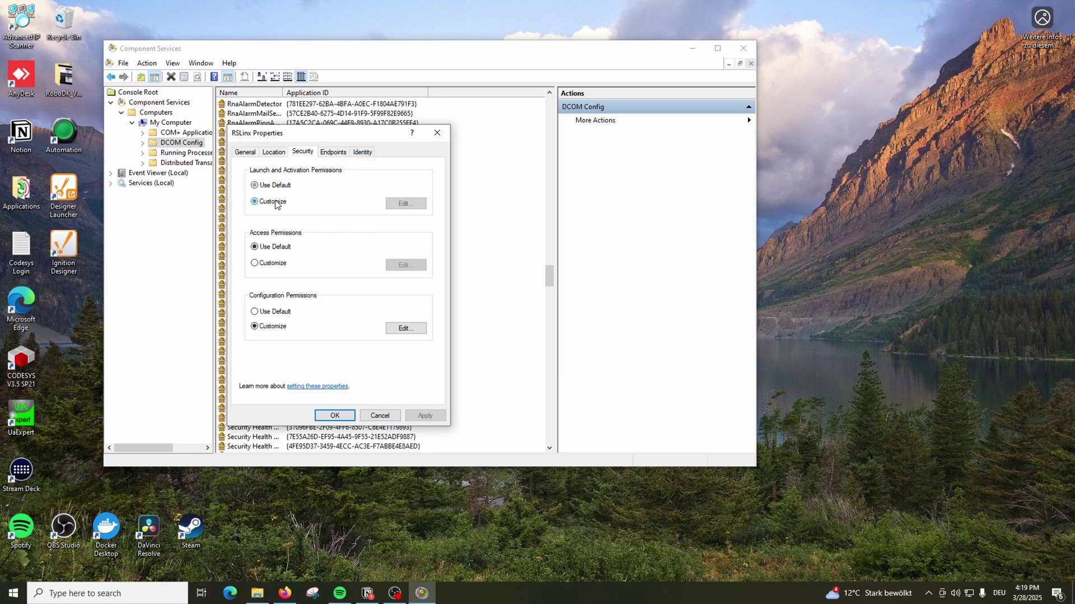
pyautogui.click(274, 201)
pyautogui.click(405, 204)
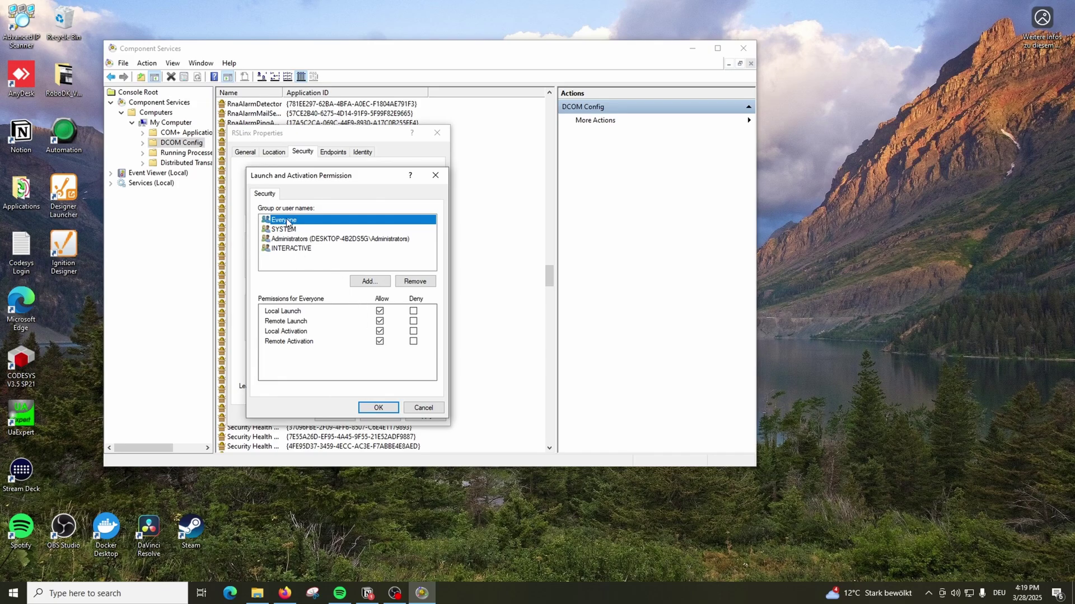
pyautogui.click(377, 407)
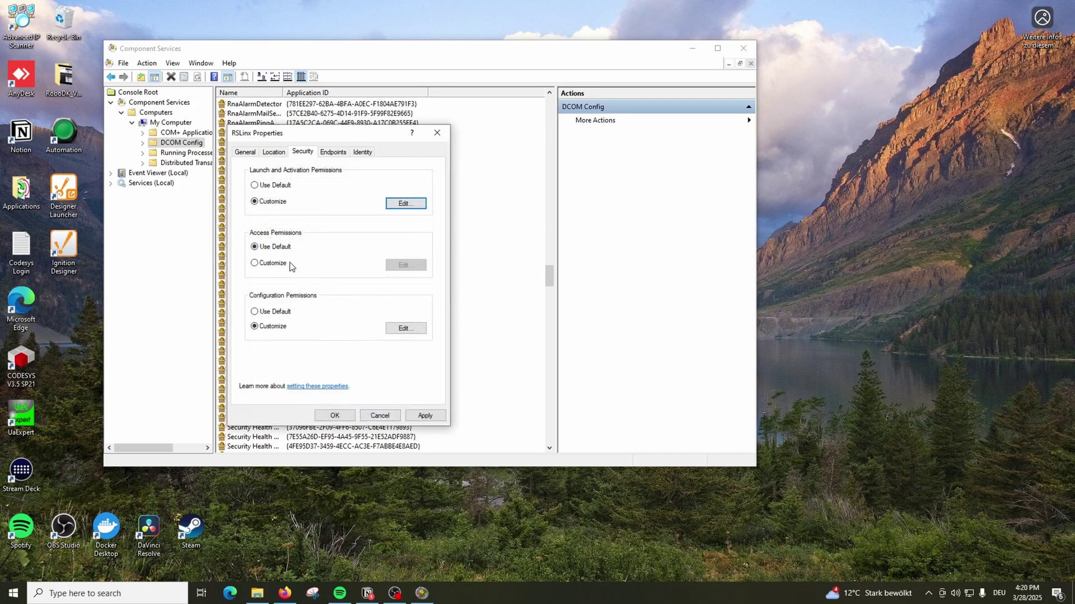
# Customize RSLinx's Access permissions, confirm the Access and Configuration lists, and apply the changes.
pyautogui.click(278, 264)
pyautogui.click(406, 265)
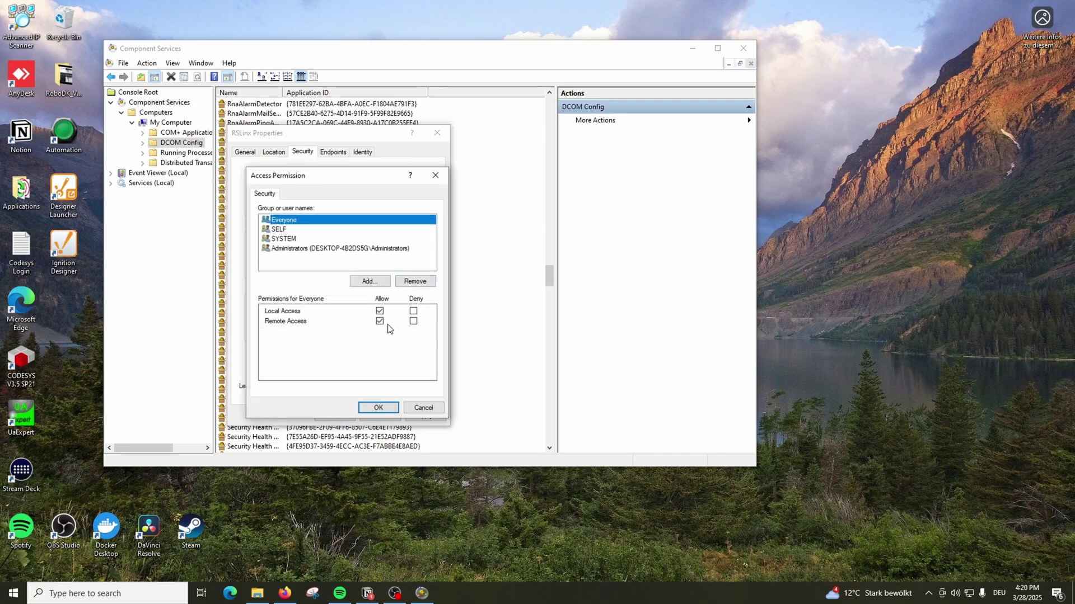
pyautogui.click(378, 408)
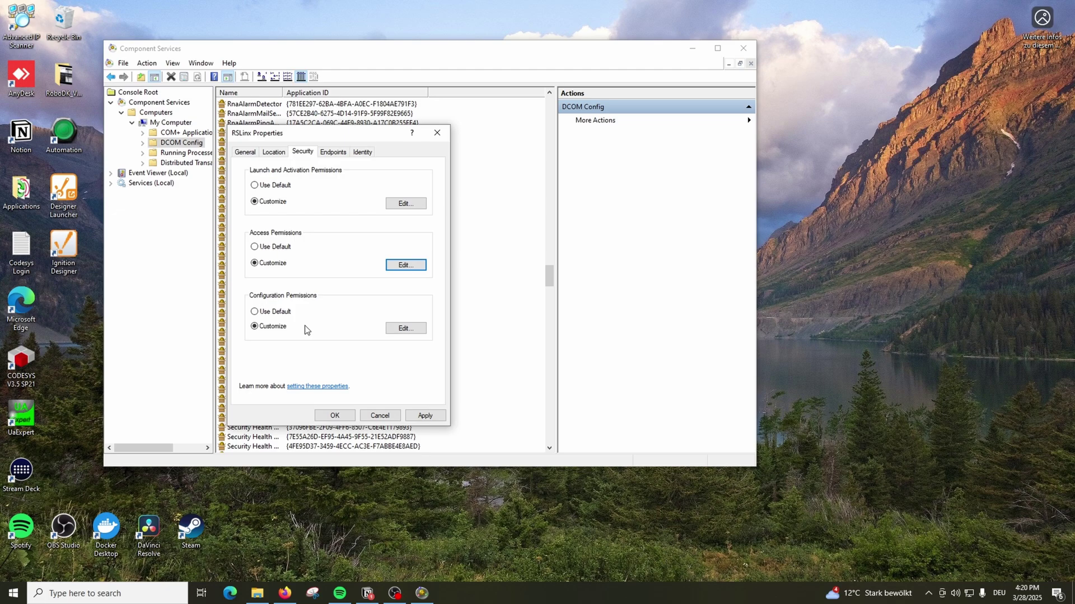
pyautogui.click(405, 329)
pyautogui.click(378, 406)
pyautogui.click(423, 414)
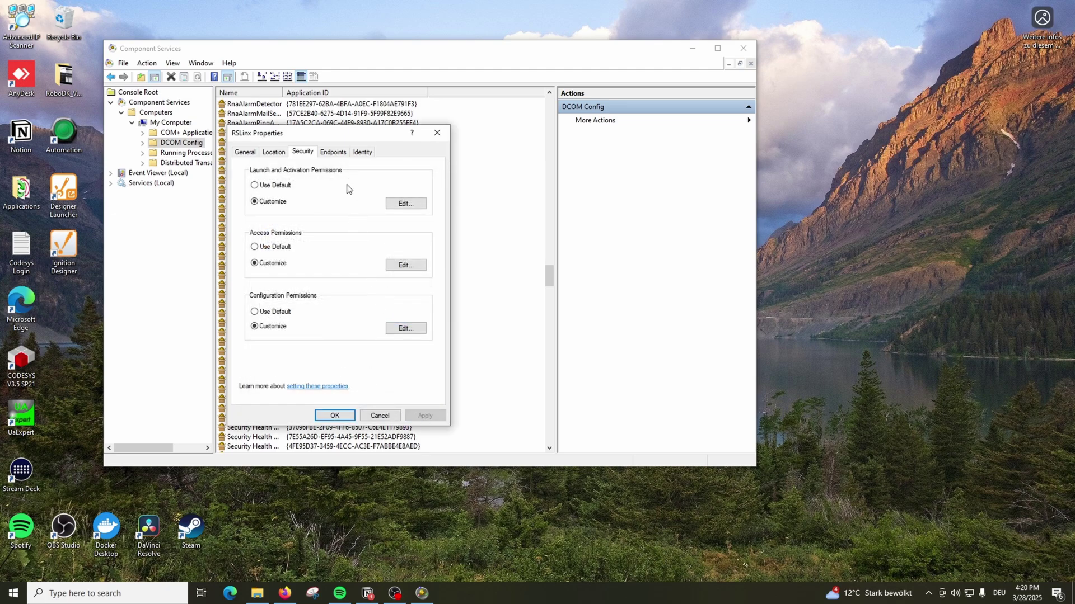
# Check RSLinx's Endpoints and Identity tabs, then close its properties with OK.
pyautogui.click(334, 153)
pyautogui.click(361, 152)
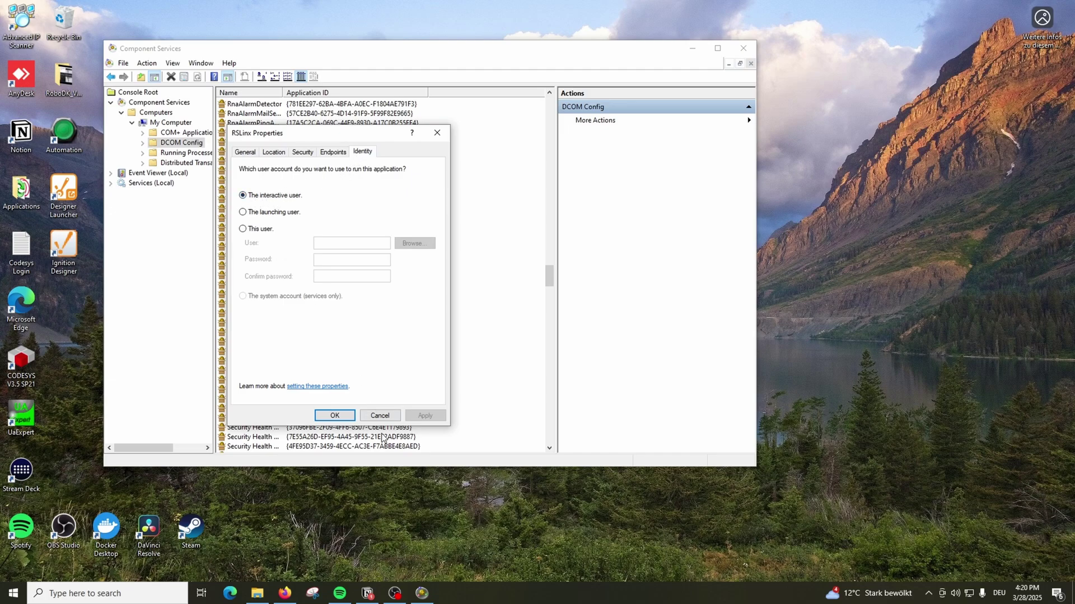
pyautogui.click(334, 416)
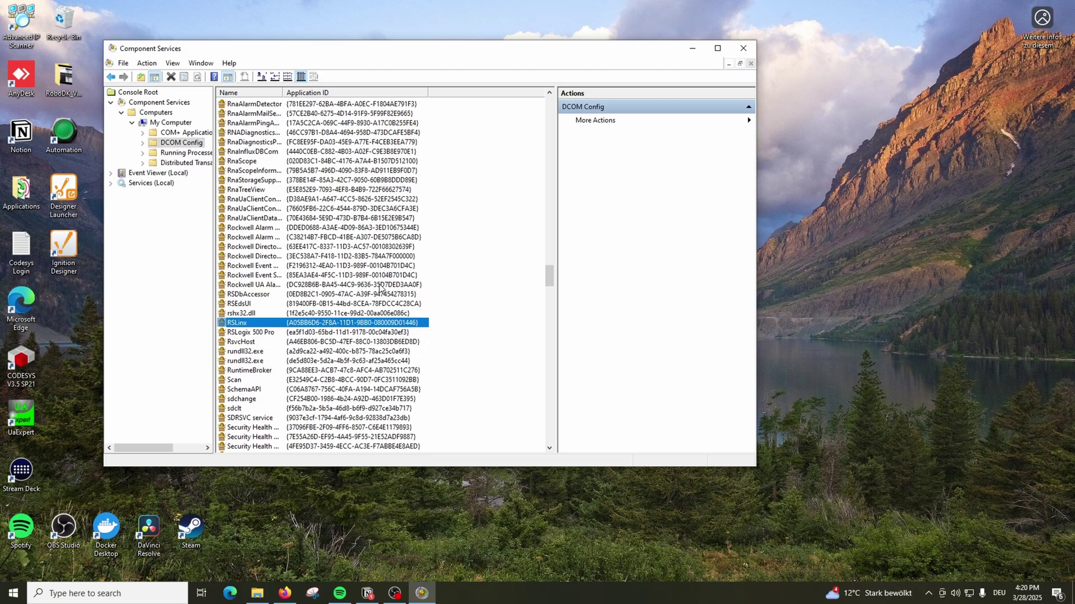
# Close Component Services and run RSLogix 500 English as administrator from an 'rsl' search.
pyautogui.click(744, 49)
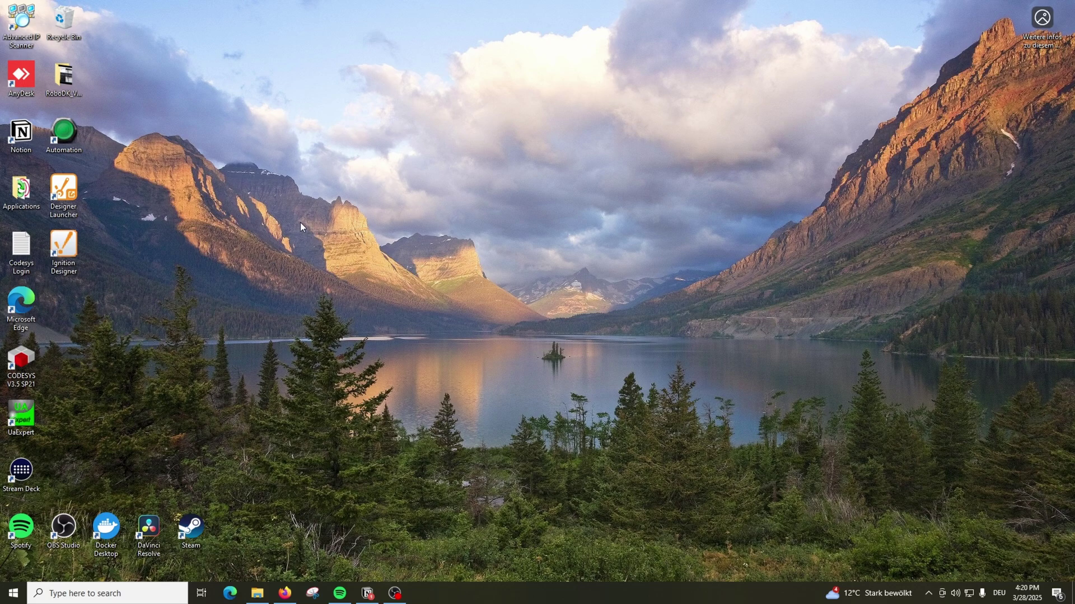
pyautogui.click(131, 591)
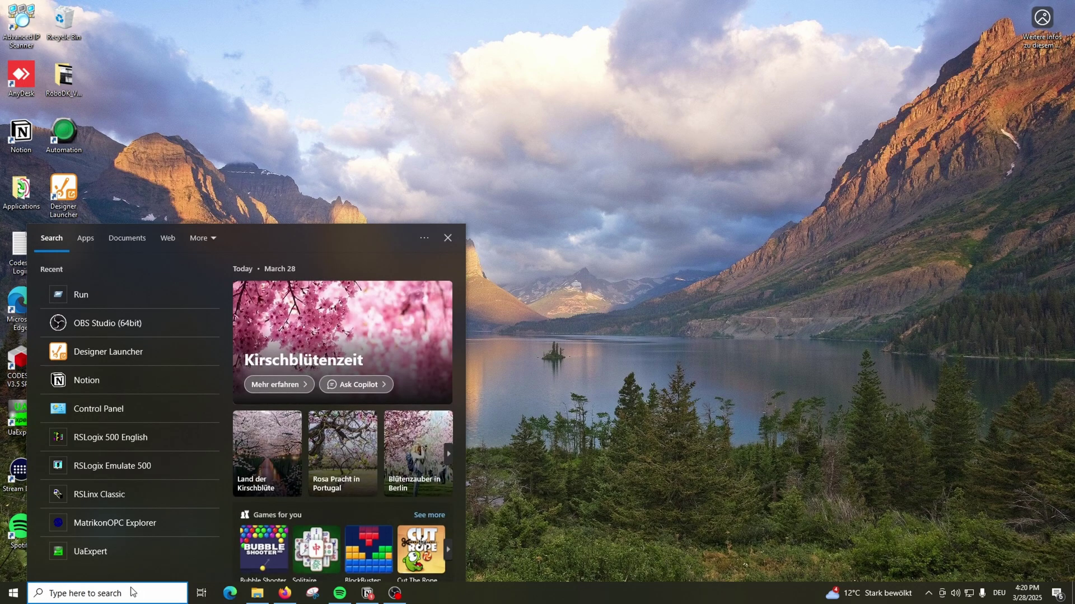
pyautogui.write('rsl')
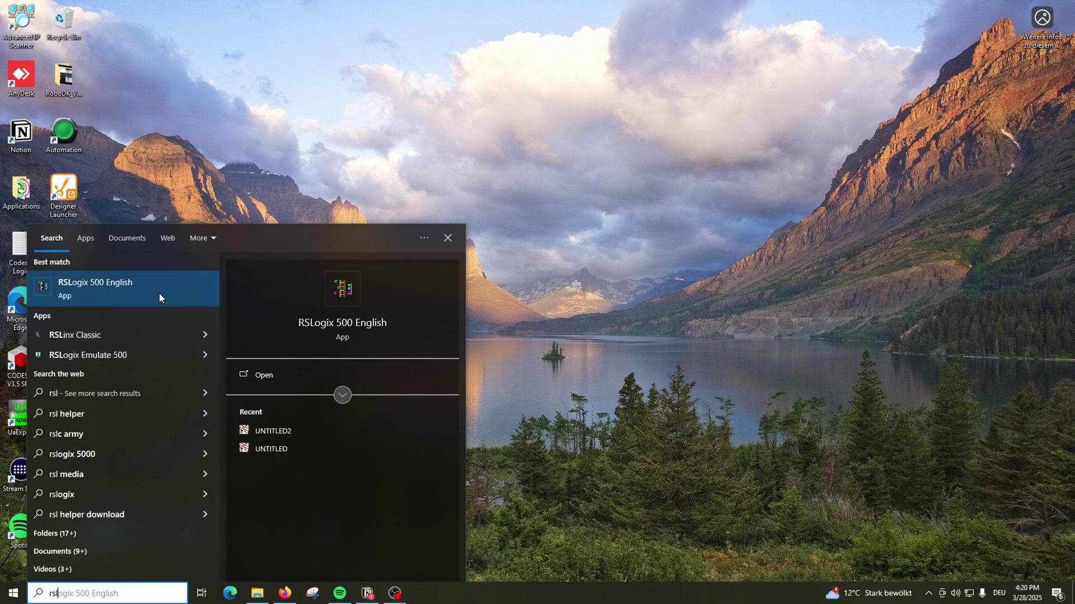
pyautogui.rightClick(159, 293)
pyautogui.click(169, 302)
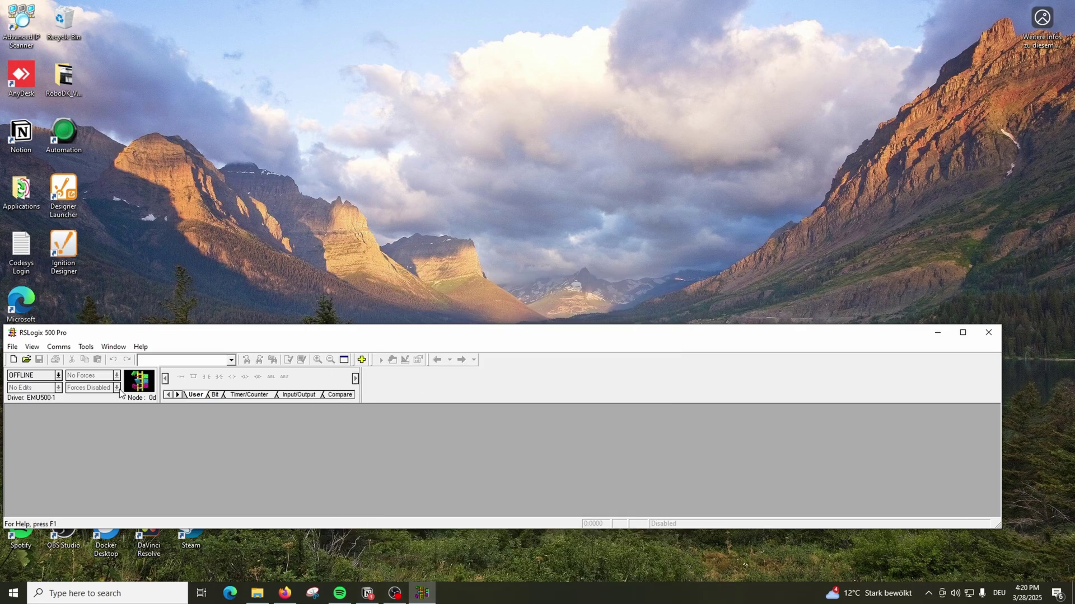
# Open the UNTITLED2 ladder program from the Project folder in RSLogix 500.
pyautogui.click(26, 359)
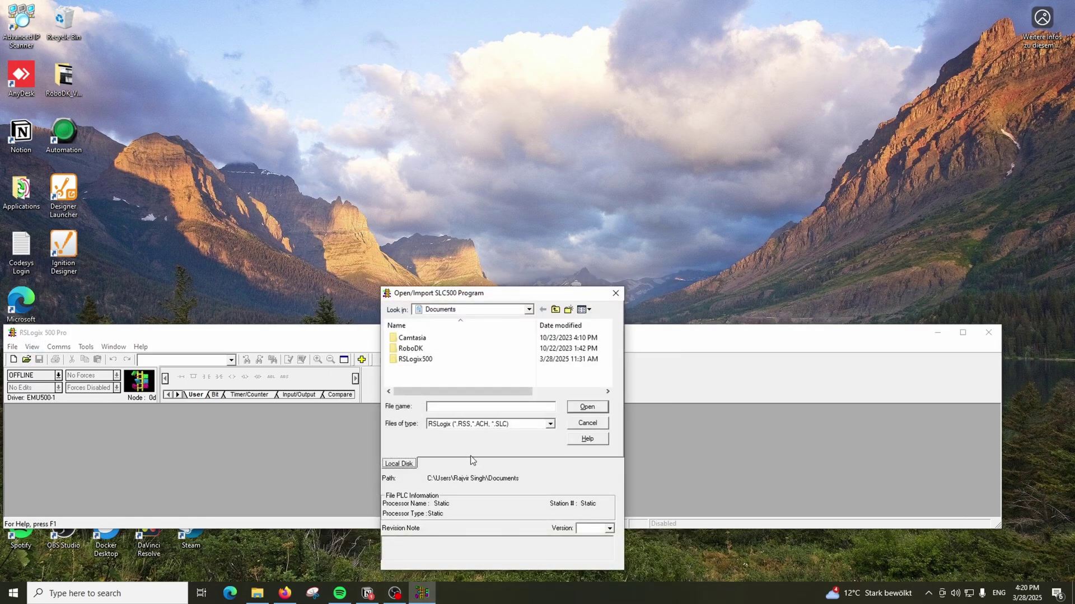
pyautogui.doubleClick(434, 338)
pyautogui.doubleClick(428, 381)
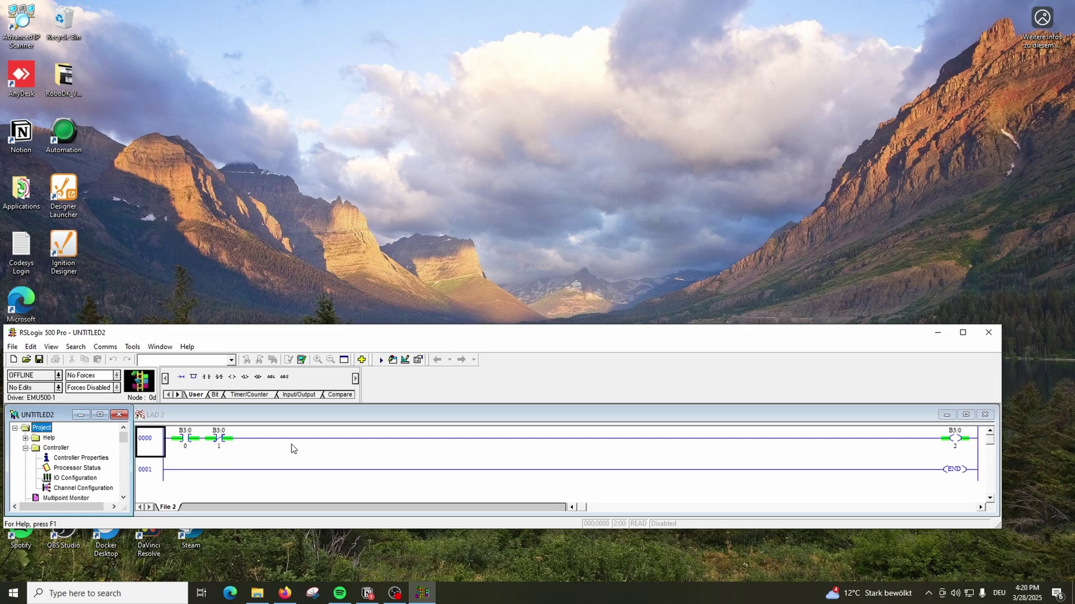
# Launch RSLinx Classic via an 'rslin' search and move its window to the top-left.
pyautogui.click(157, 593)
pyautogui.write('r')
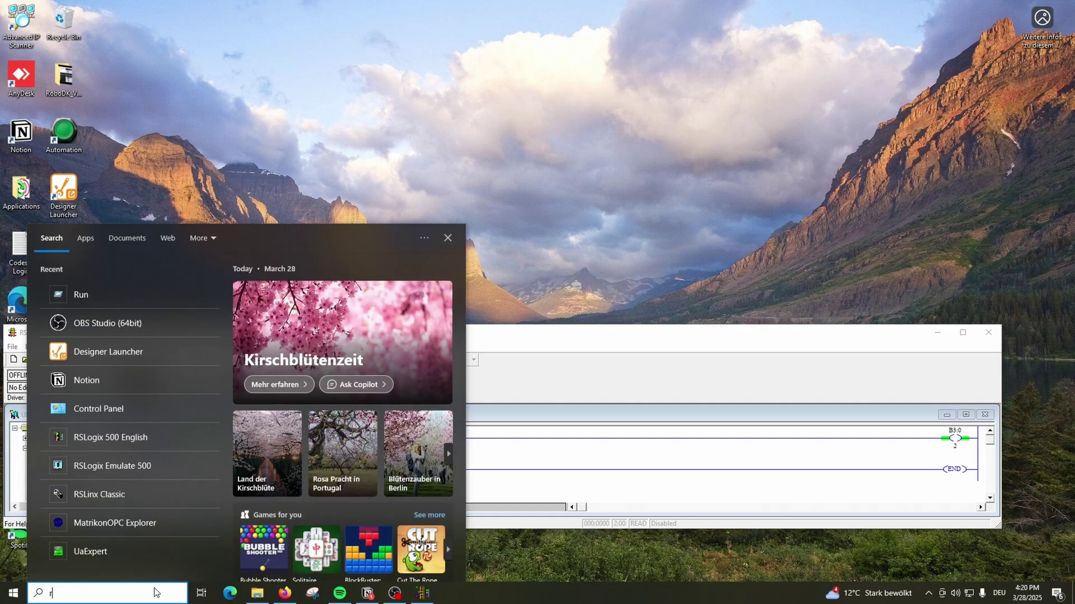
pyautogui.write('slin')
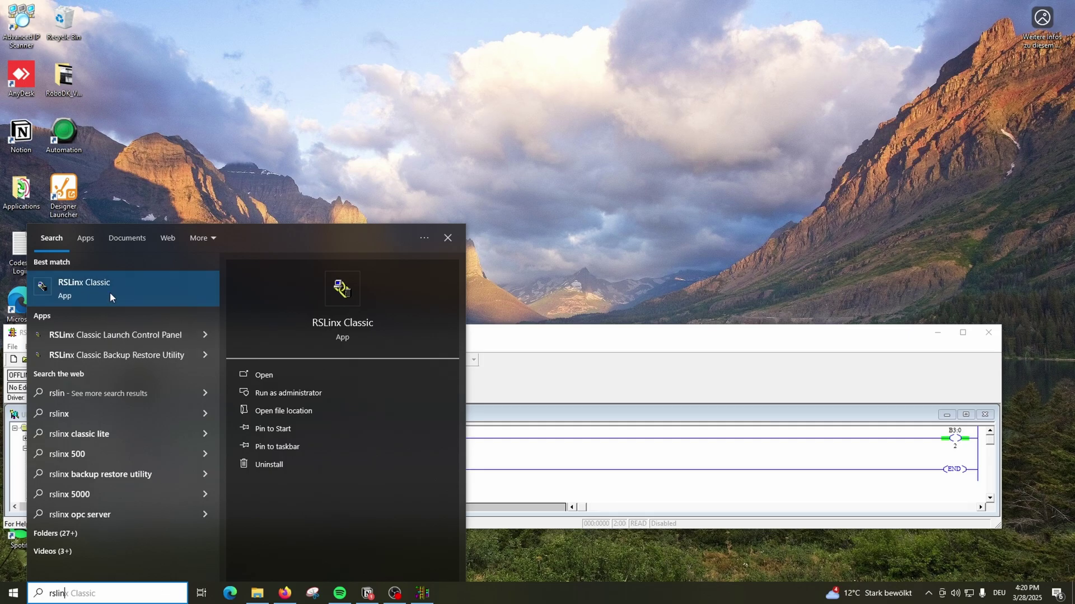
pyautogui.click(110, 293)
pyautogui.moveTo(908, 226); pyautogui.dragTo(288, 69)
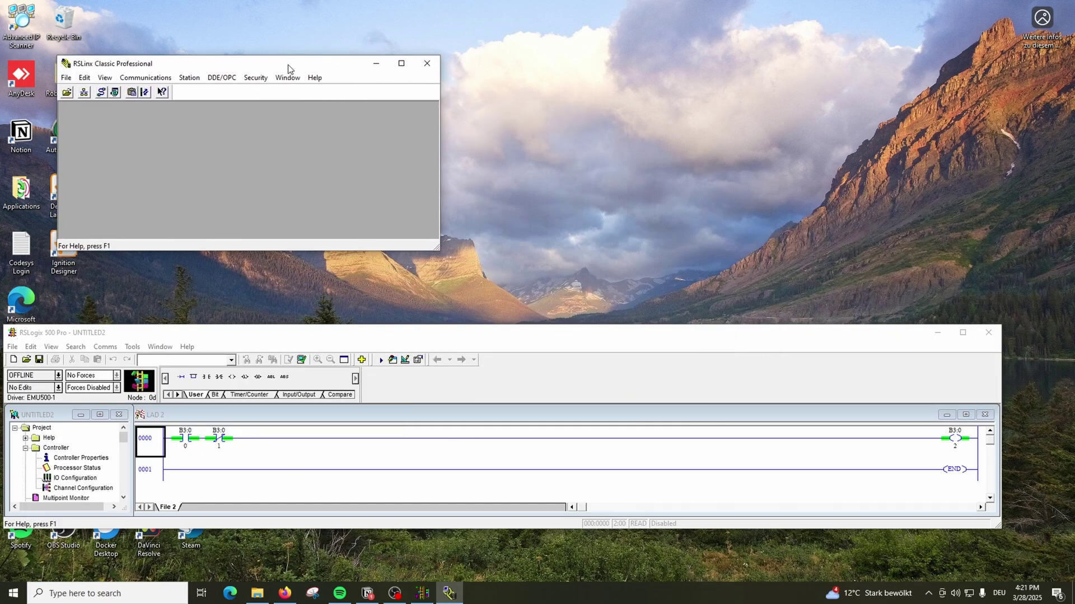
# Open Configure Drivers and try stopping EMU500-1, dismissing the cannot-be-stopped warning.
pyautogui.click(145, 77)
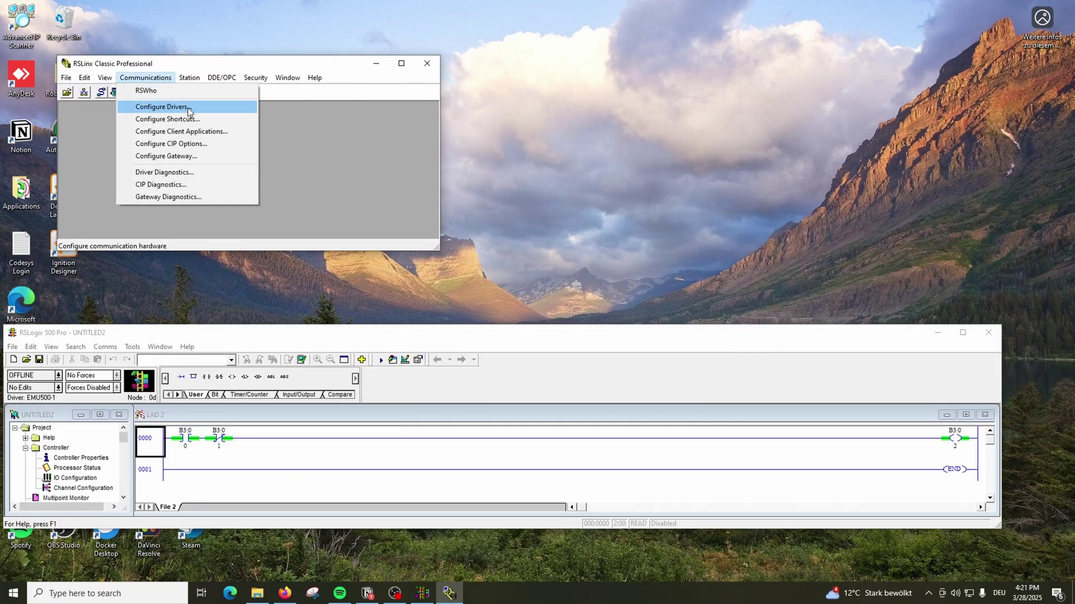
pyautogui.click(188, 110)
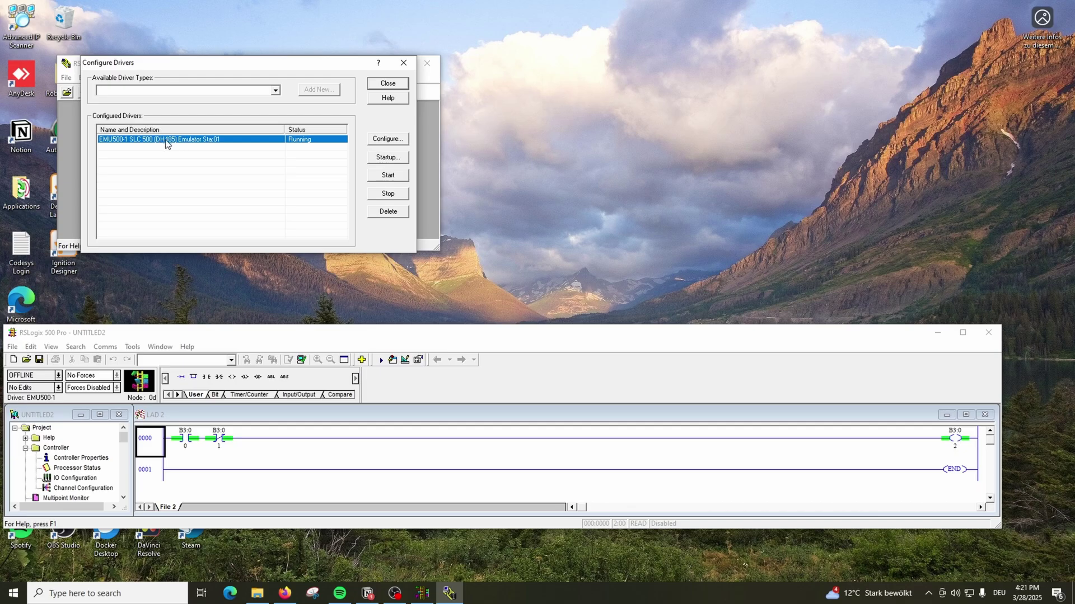
pyautogui.click(387, 195)
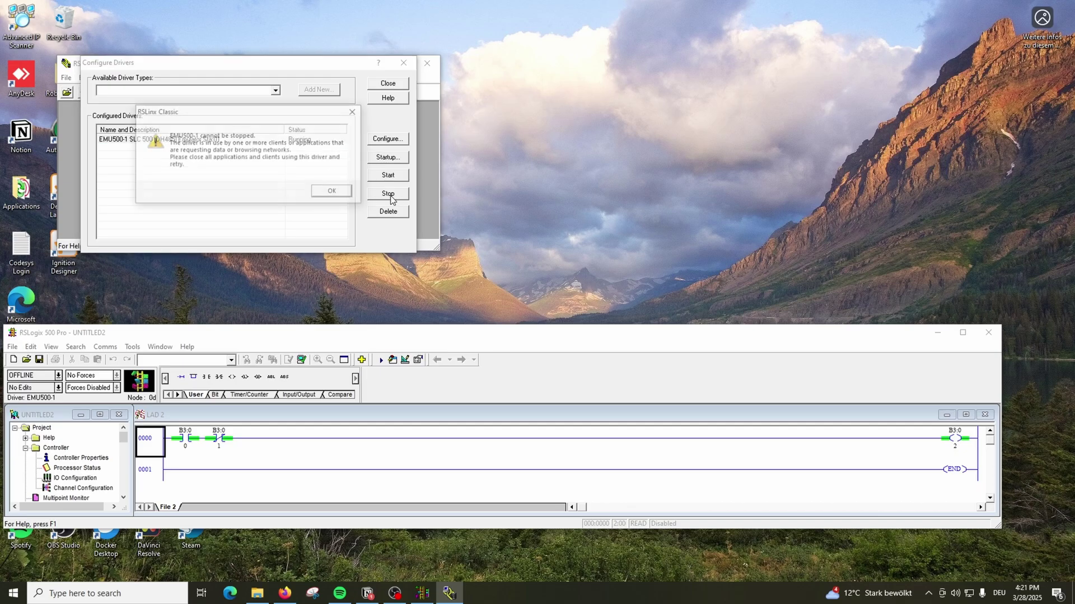
pyautogui.click(323, 191)
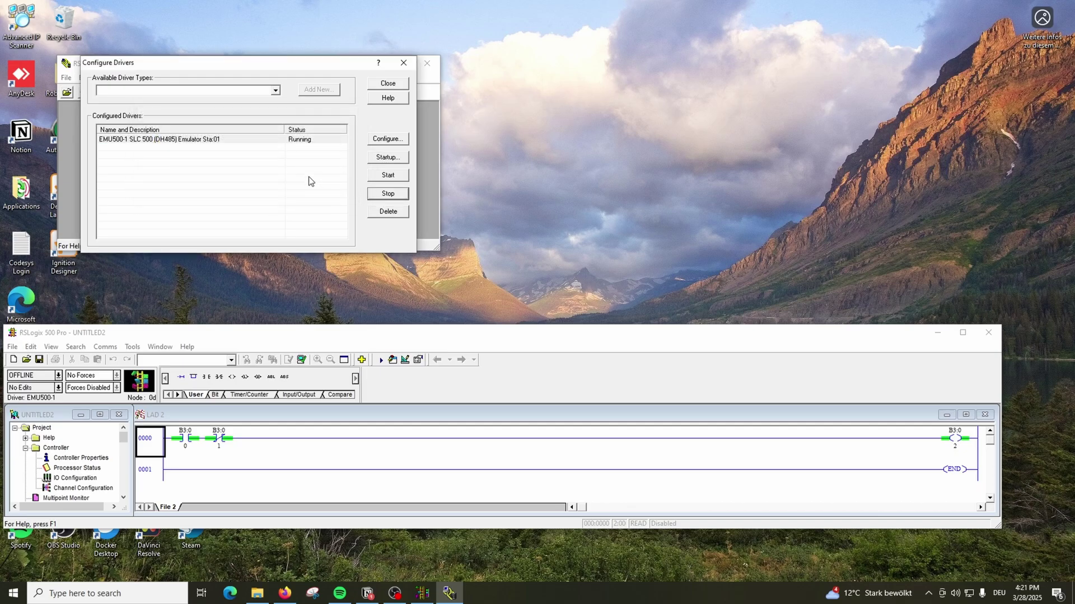
# Choose the SLC 500 (DH485) Emulator type, retry stopping EMU500-1, then close Configure Drivers and RSLinx.
pyautogui.click(297, 140)
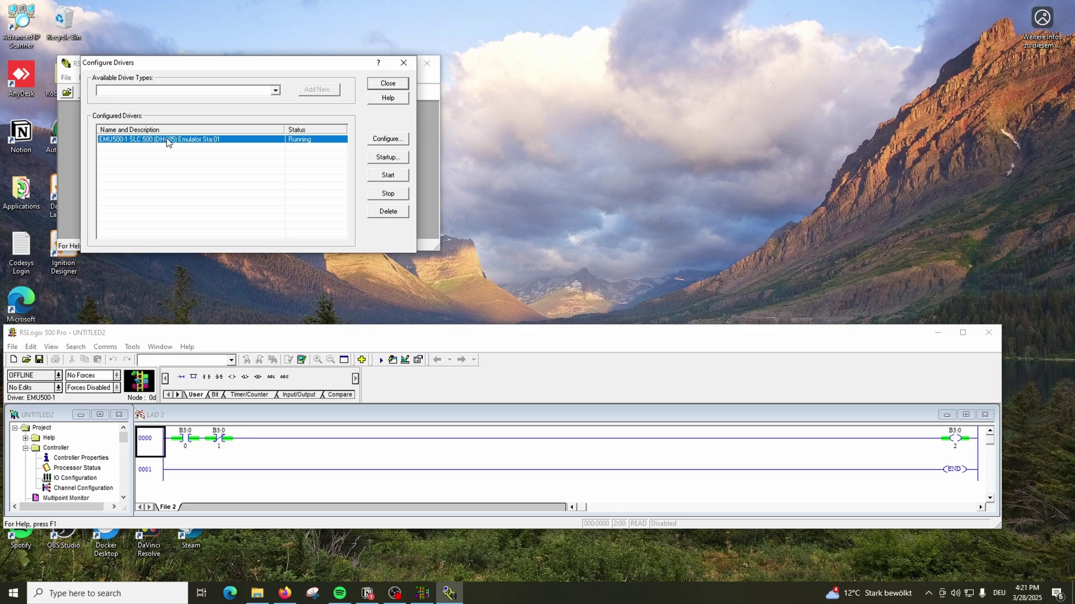
pyautogui.click(275, 91)
pyautogui.click(275, 90)
pyautogui.click(274, 91)
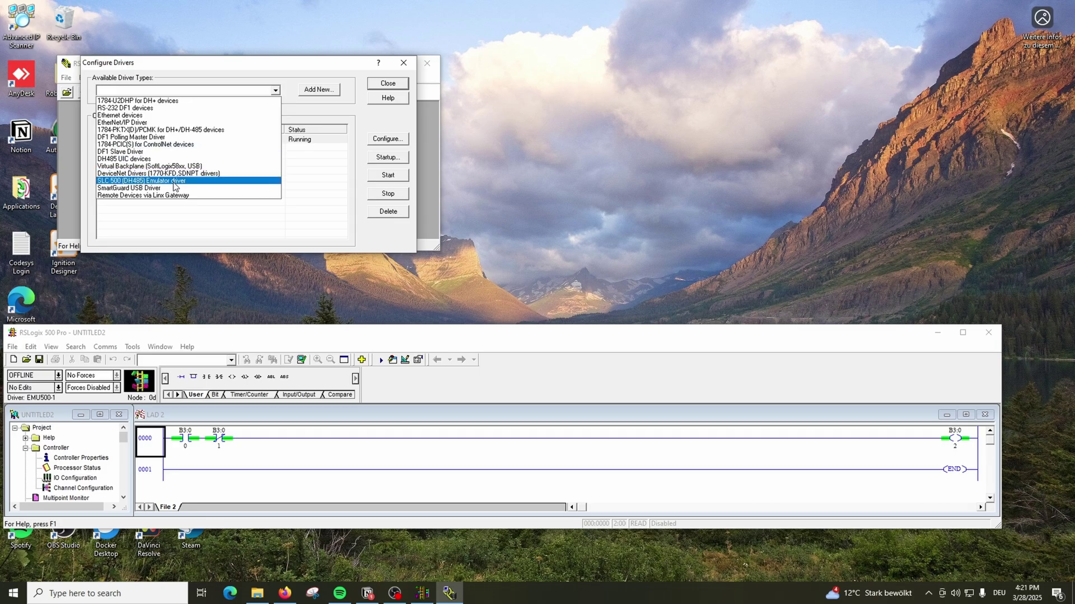
pyautogui.click(173, 181)
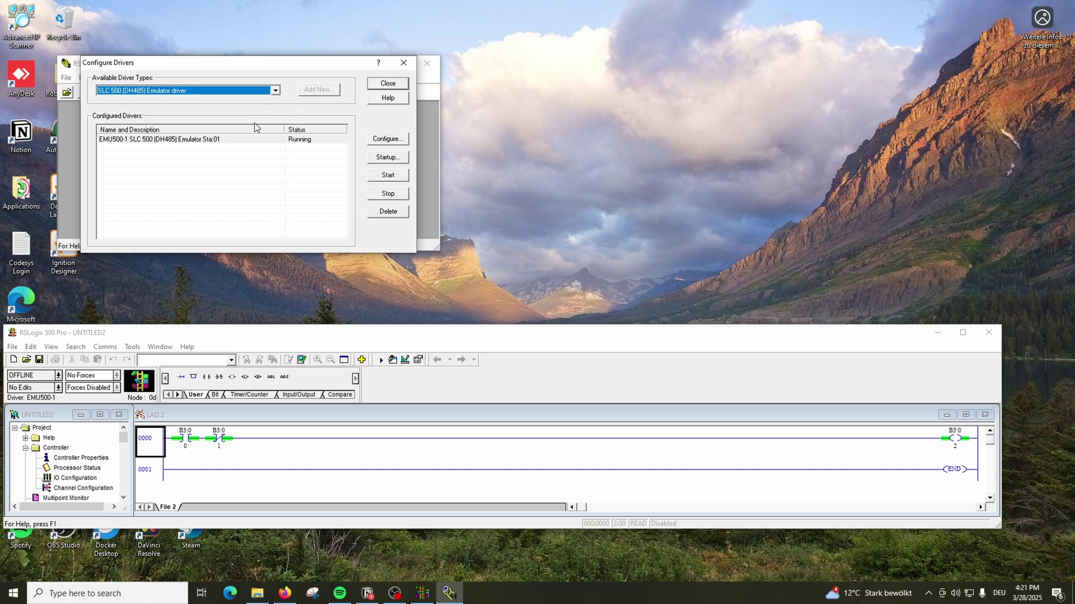
pyautogui.click(214, 140)
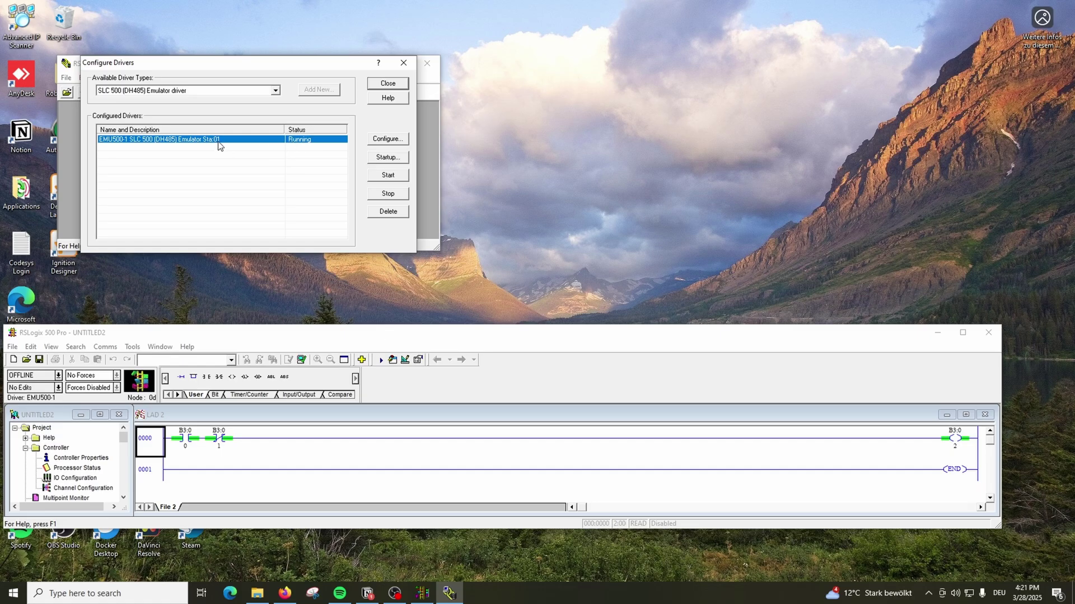
pyautogui.click(386, 194)
pyautogui.click(326, 194)
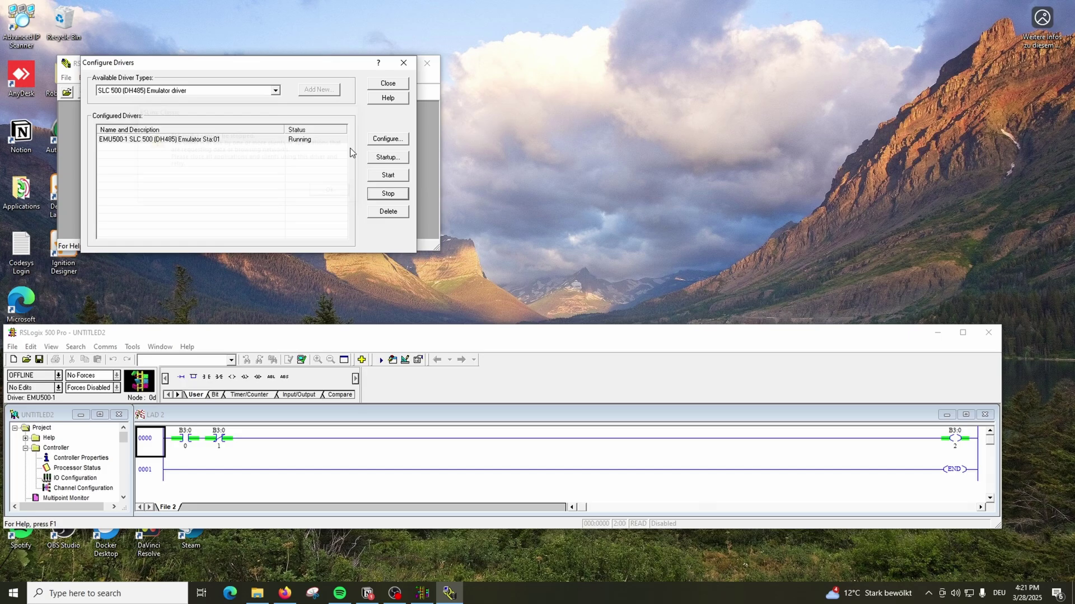
pyautogui.click(403, 63)
pyautogui.click(426, 62)
# Search 'rsl' from the taskbar and dismiss the stray pop-up menu.
pyautogui.click(82, 593)
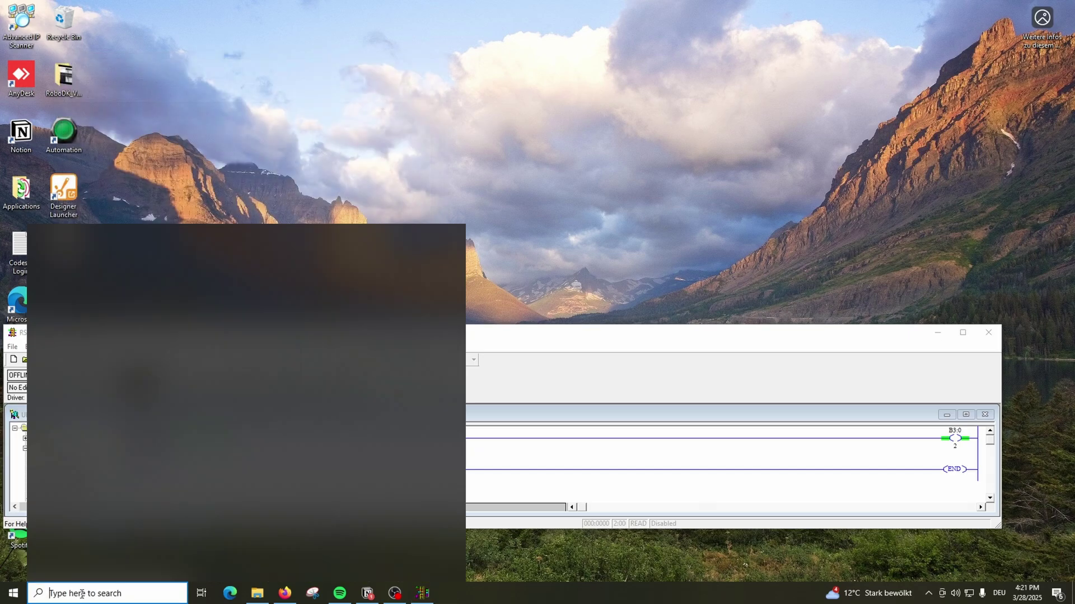
pyautogui.write('rsl')
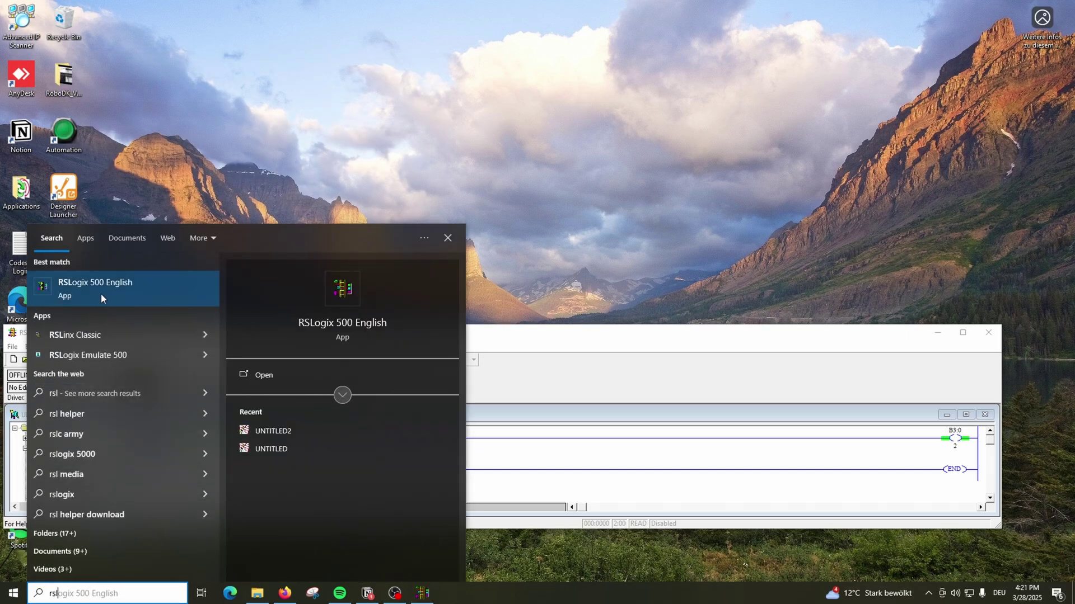
pyautogui.rightClick(103, 336)
pyautogui.click(284, 275)
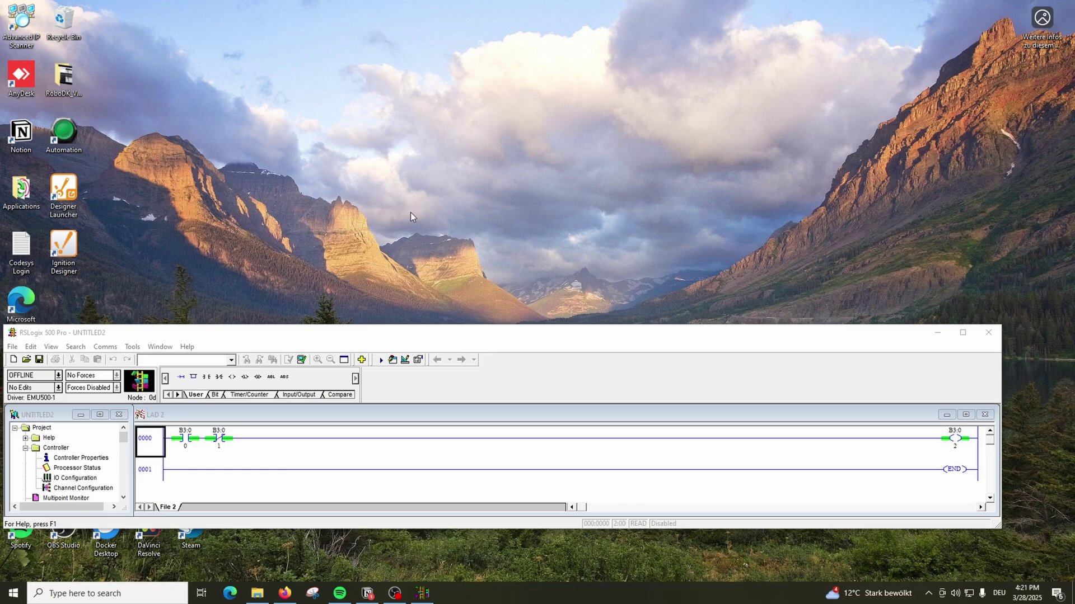
# Reopen Configure Drivers, confirm EMU500-1 can't be stopped, and choose the SLC 500 (DH485) Emulator type.
pyautogui.click(145, 78)
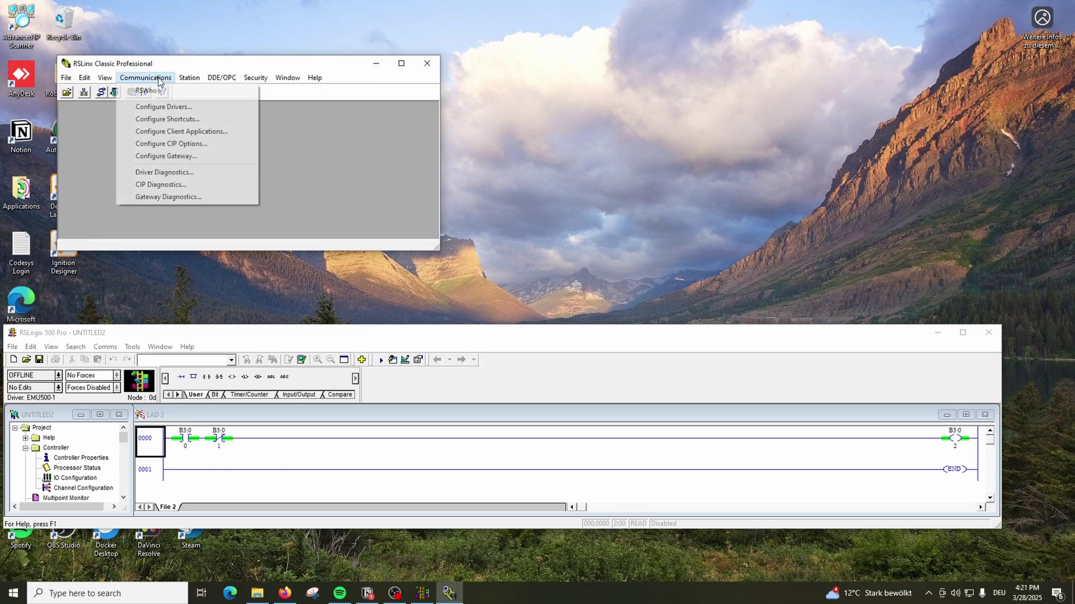
pyautogui.click(161, 107)
pyautogui.click(387, 193)
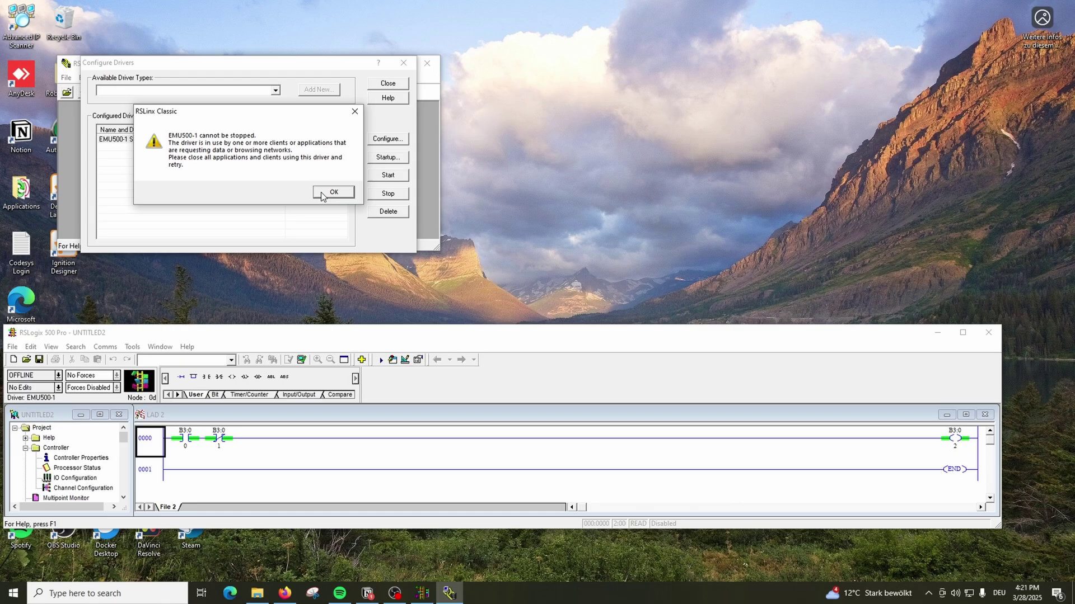
pyautogui.click(323, 194)
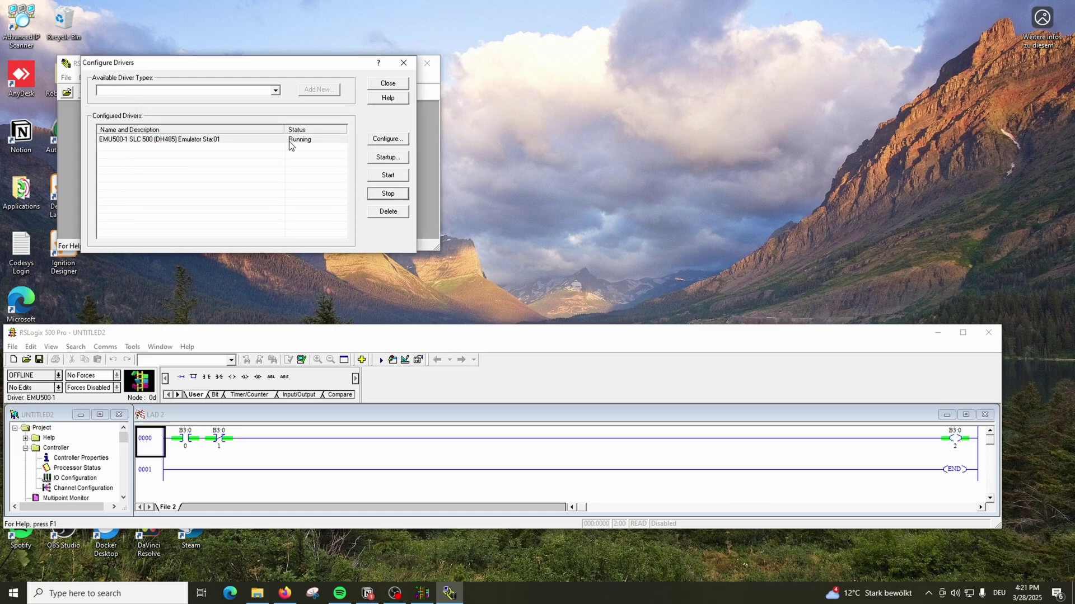
pyautogui.click(225, 145)
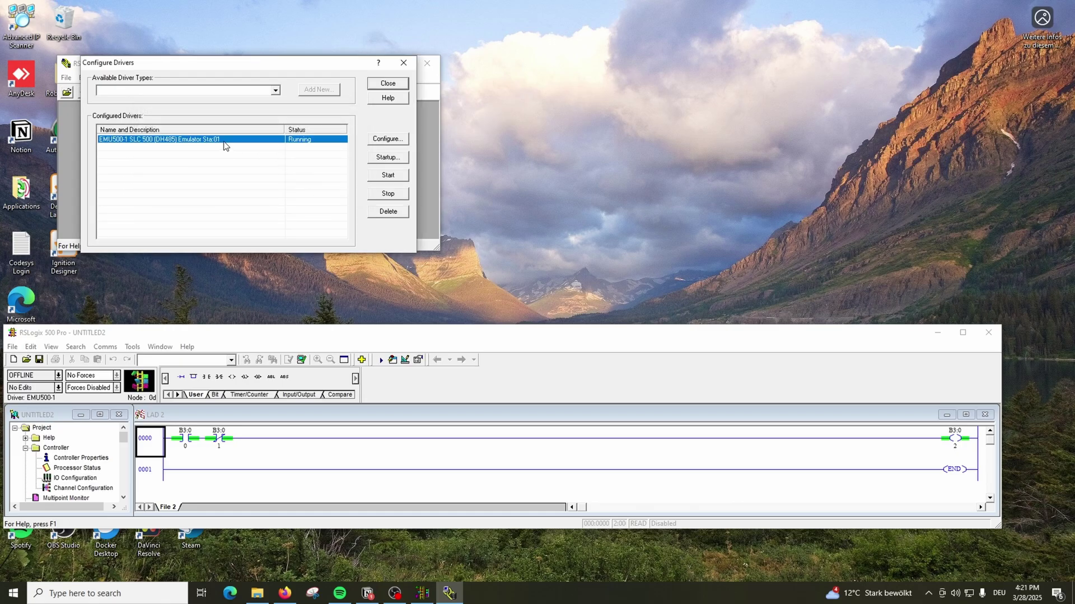
pyautogui.click(275, 91)
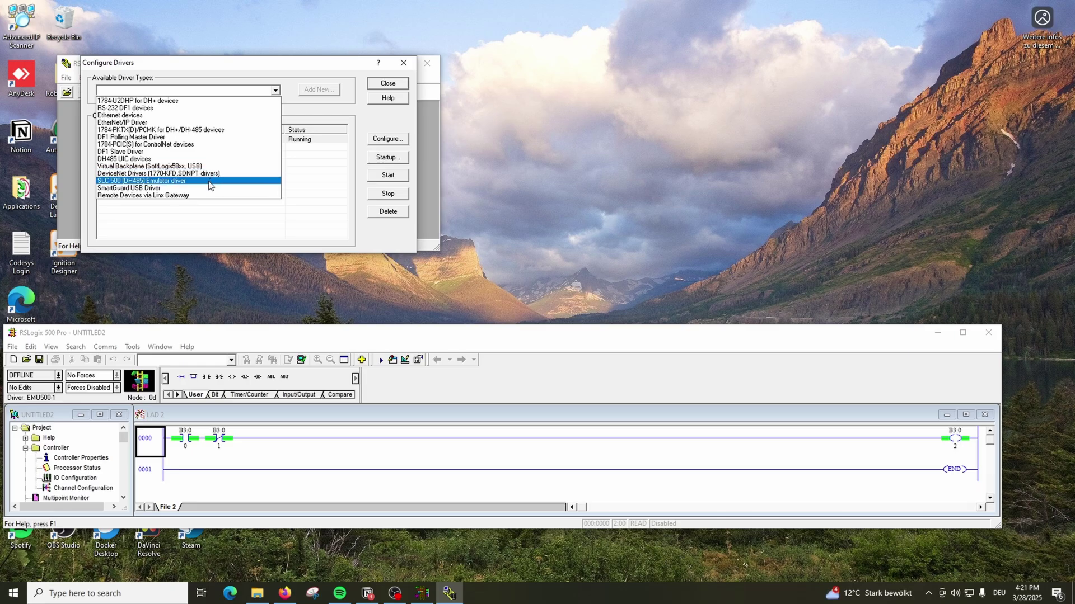
pyautogui.click(231, 168)
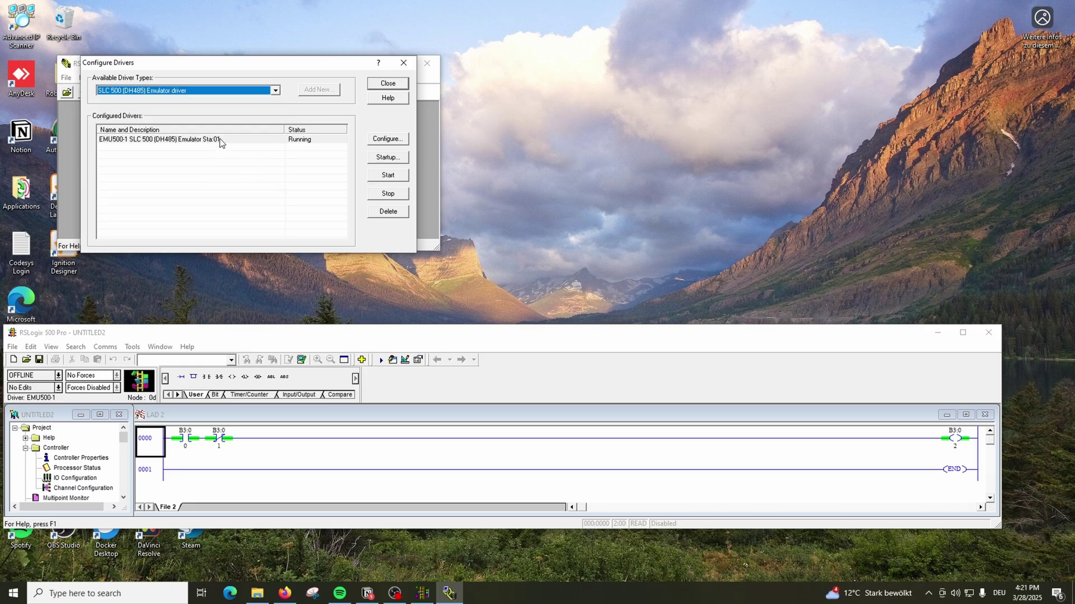
# Close Configure Drivers, open RSWho and expand the EMU500-1 DH-485 network.
pyautogui.click(397, 85)
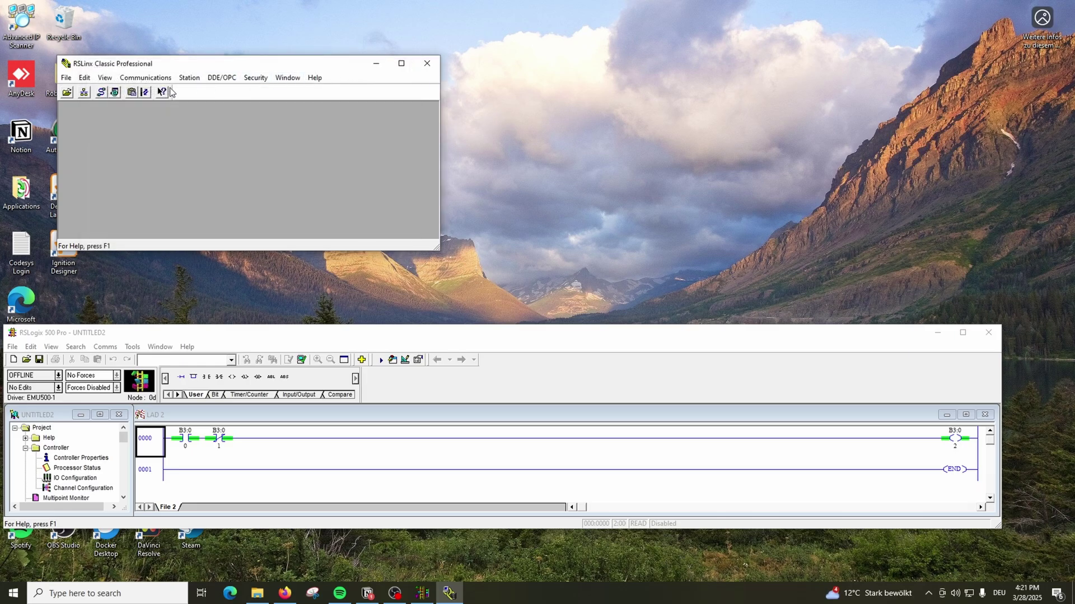
pyautogui.click(141, 79)
pyautogui.click(148, 91)
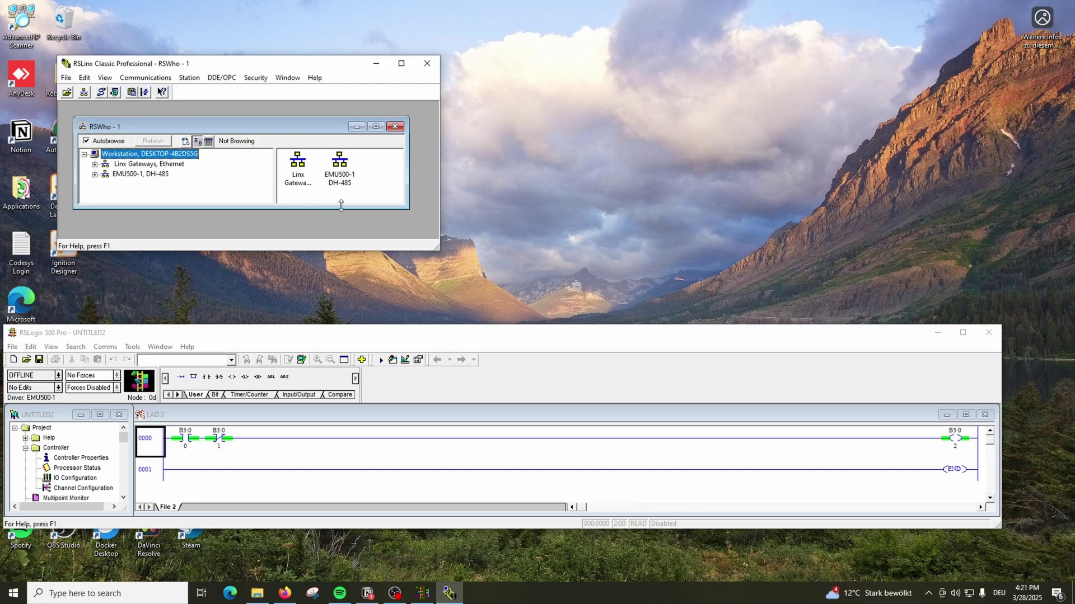
pyautogui.click(95, 174)
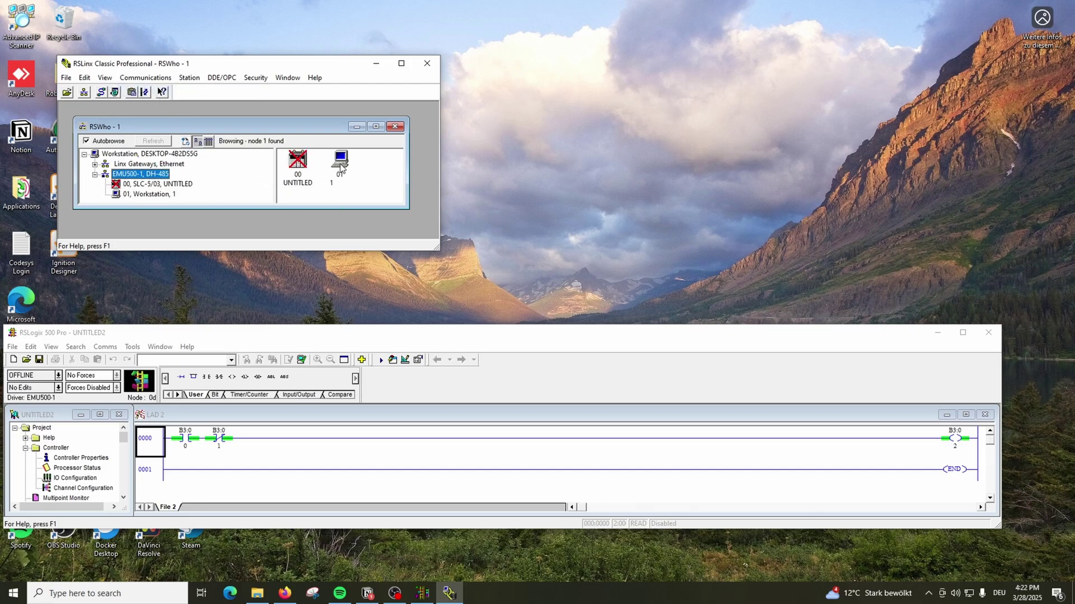
pyautogui.click(338, 170)
# Remove node 00 SLC-5/03 UNTITLED, select workstation node 01, then enlarge and reposition the window.
pyautogui.rightClick(298, 162)
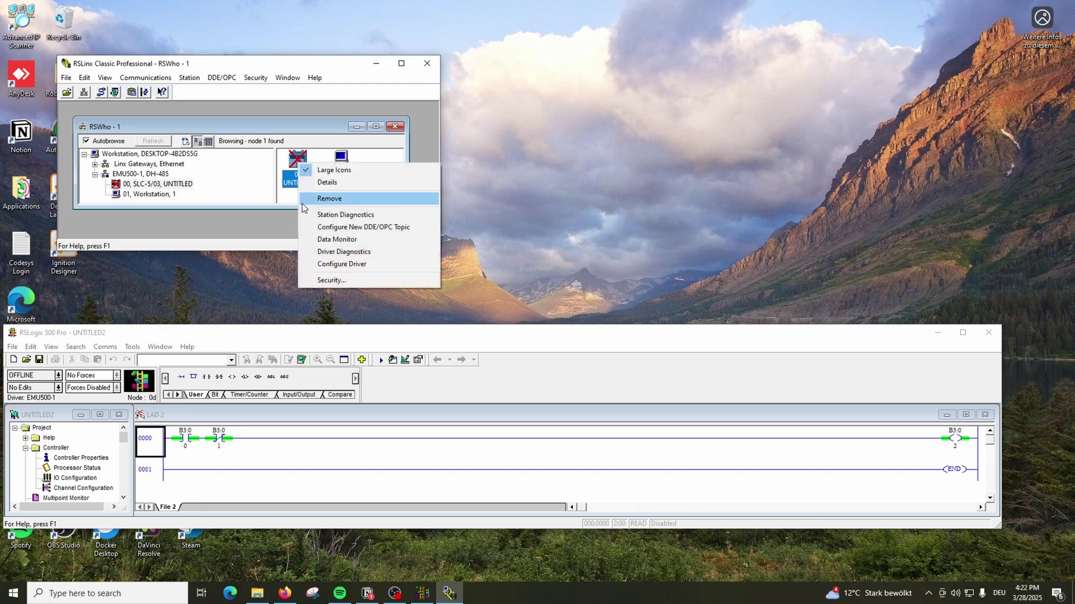
pyautogui.click(325, 199)
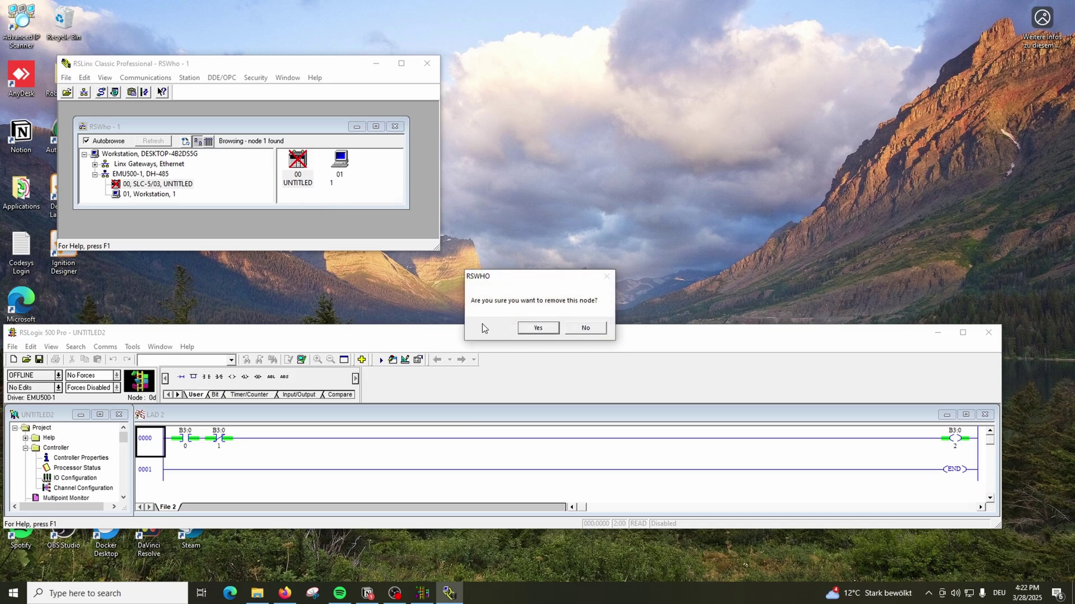
pyautogui.click(541, 326)
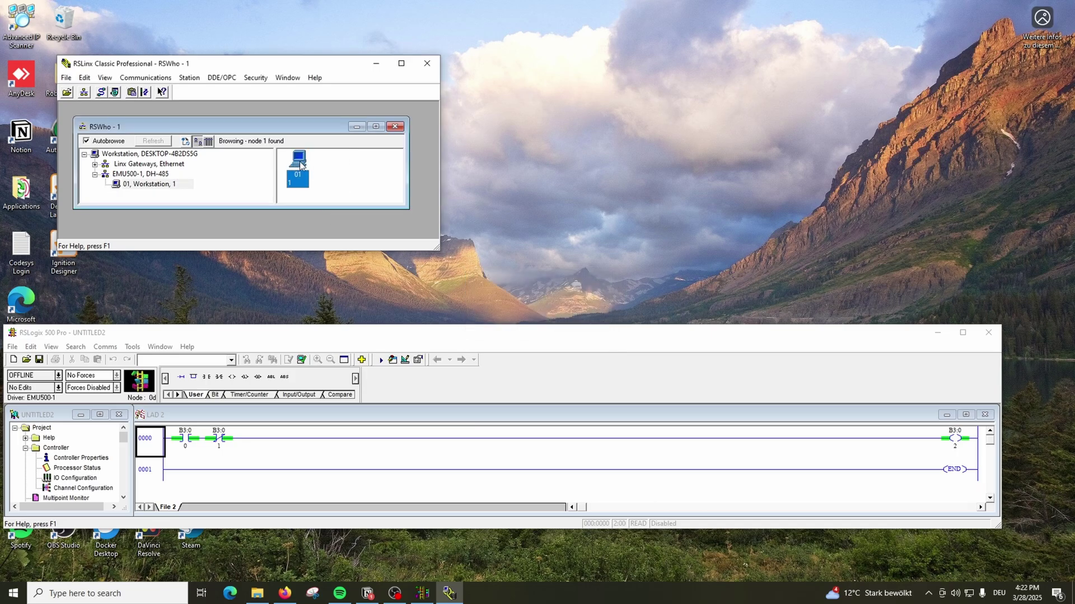
pyautogui.click(157, 176)
pyautogui.click(298, 171)
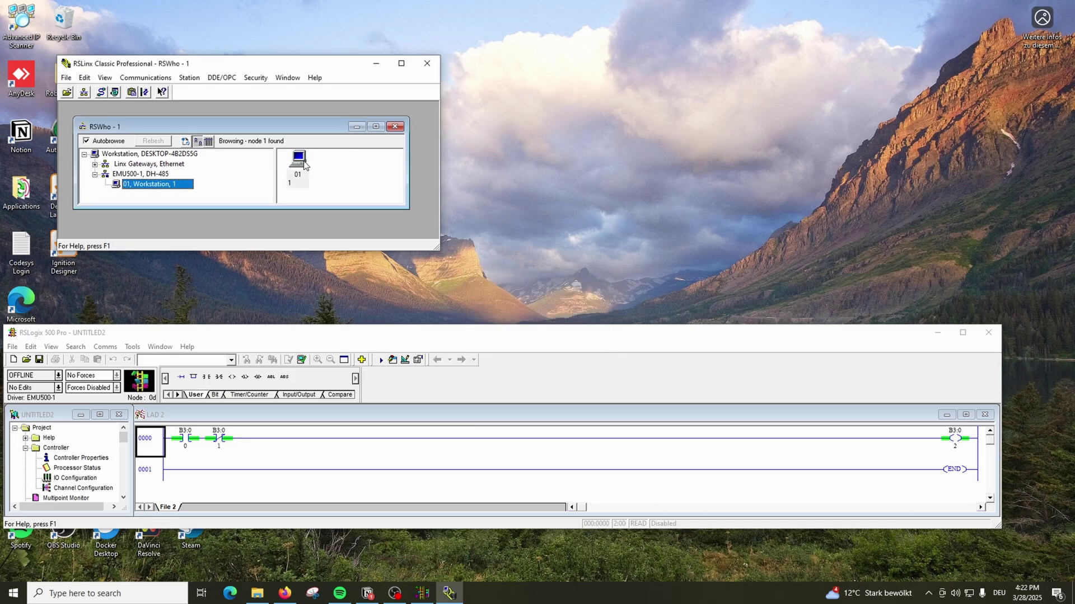
pyautogui.moveTo(409, 209); pyautogui.dragTo(435, 239)
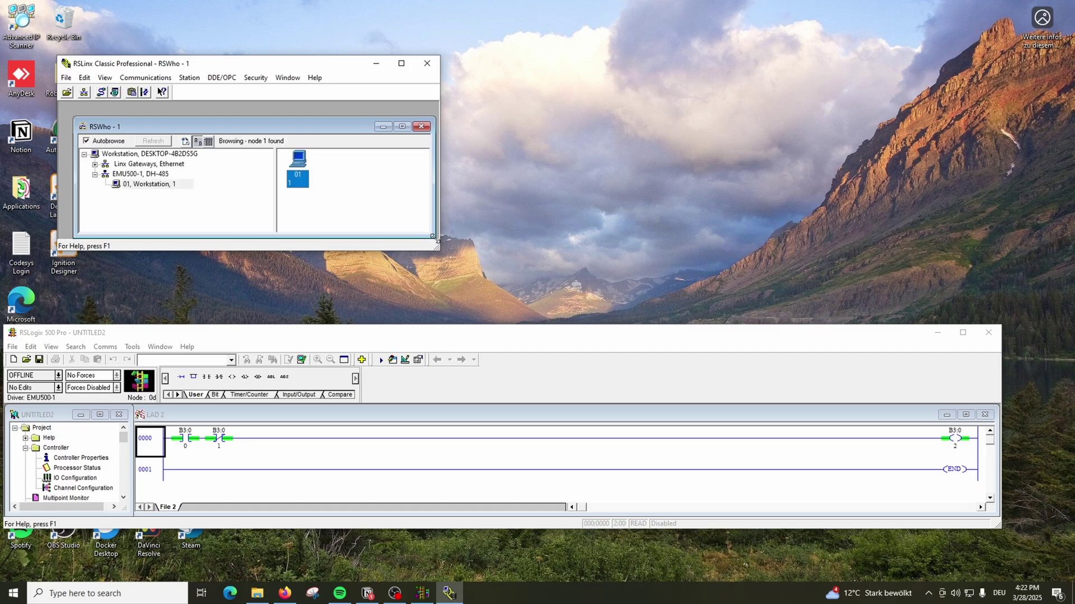
pyautogui.moveTo(186, 71); pyautogui.dragTo(134, 143)
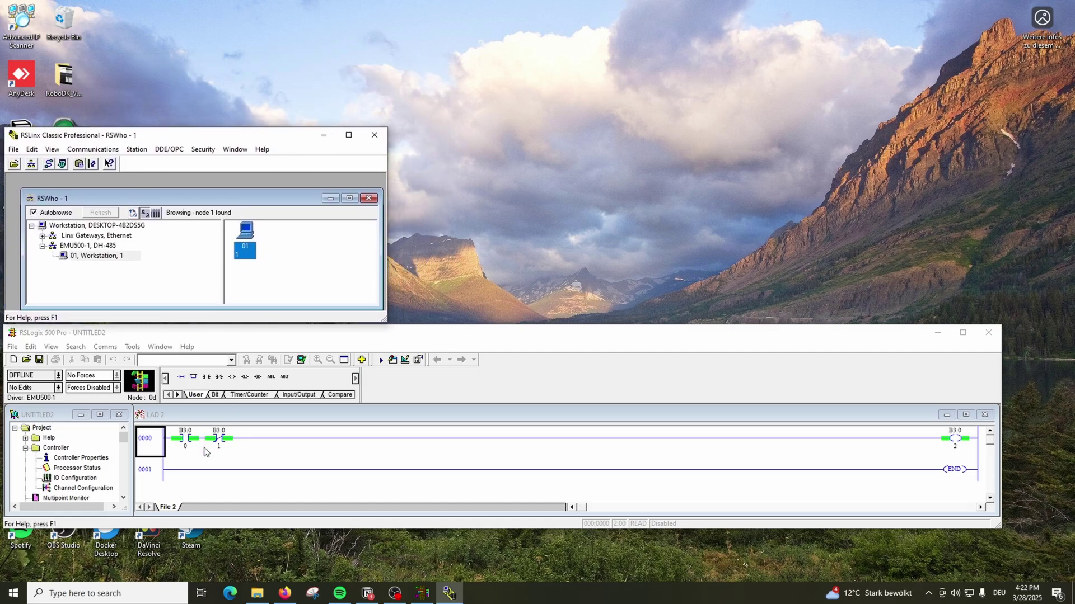
# Launch RSLogix Emulate 500, dismiss the We032 error and close its loaded processor file.
pyautogui.click(124, 593)
pyautogui.write('rsem')
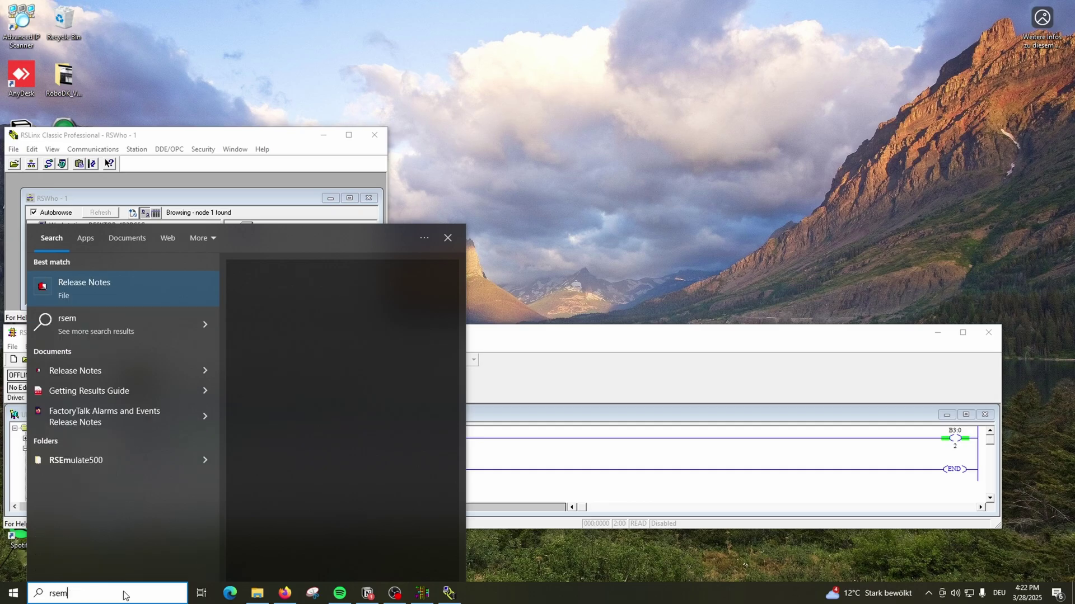
pyautogui.press('BackSpace')
pyautogui.press('BackSpace')
pyautogui.write('logix em')
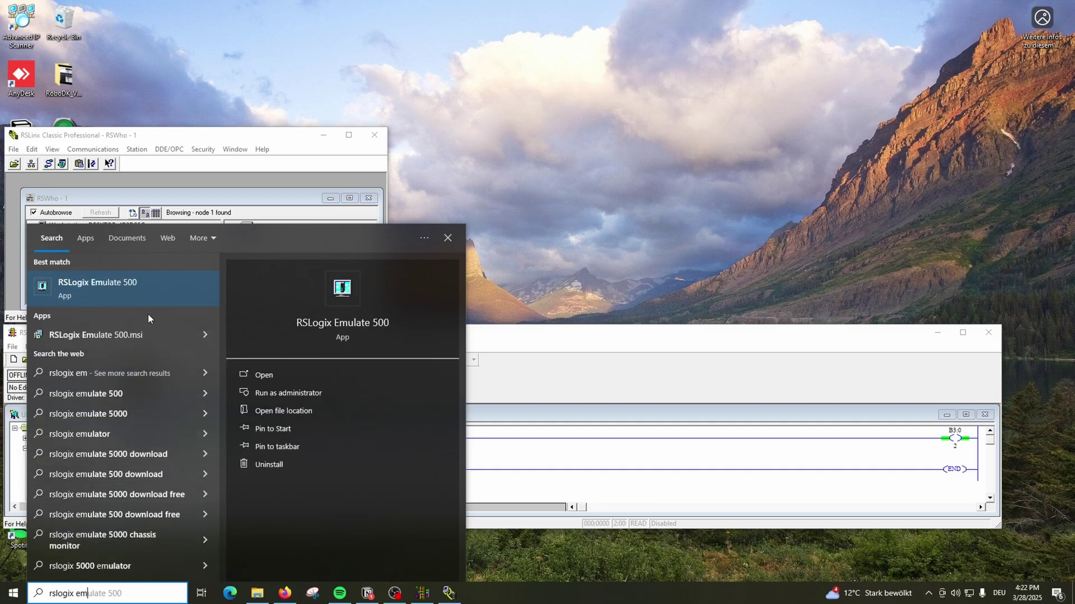
pyautogui.click(135, 288)
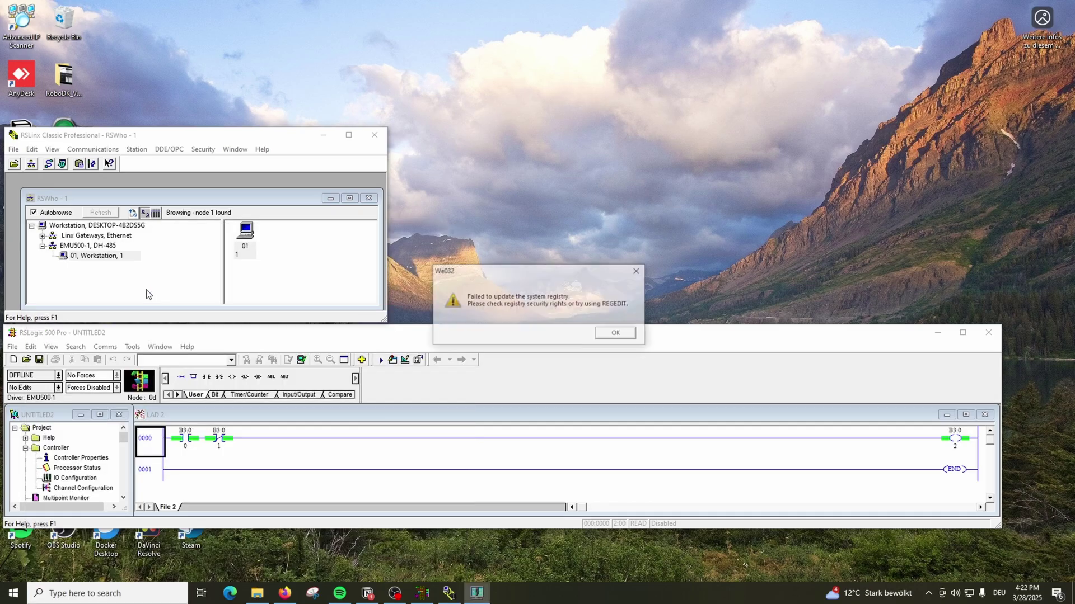
pyautogui.click(616, 333)
pyautogui.moveTo(257, 123); pyautogui.dragTo(558, 38)
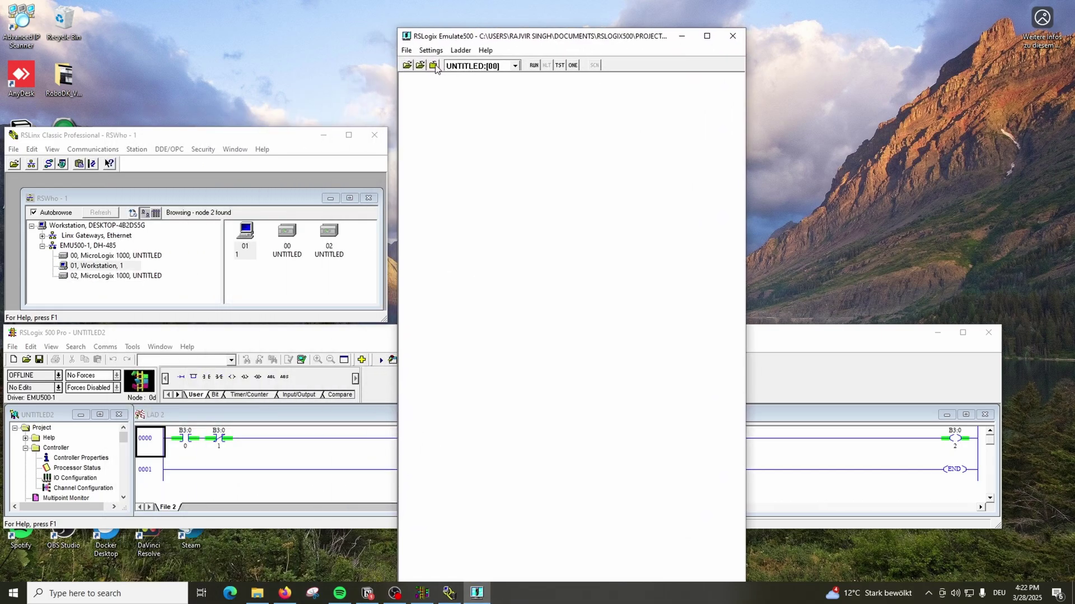
pyautogui.click(434, 65)
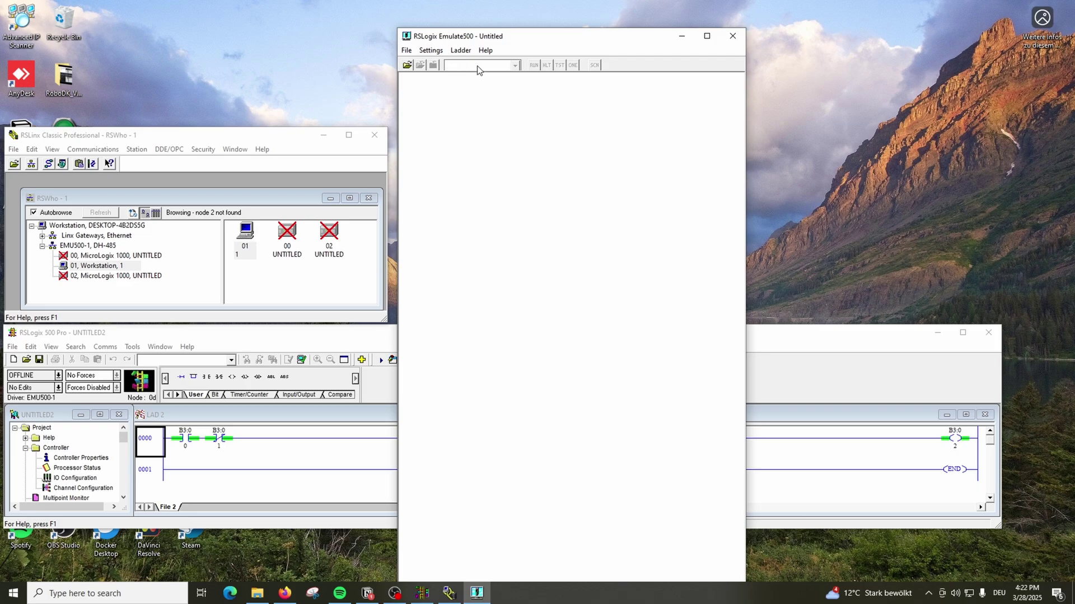
# Remove the stale nodes 00 and 02 from the EMU500-1 network in RSWho.
pyautogui.rightClick(289, 235)
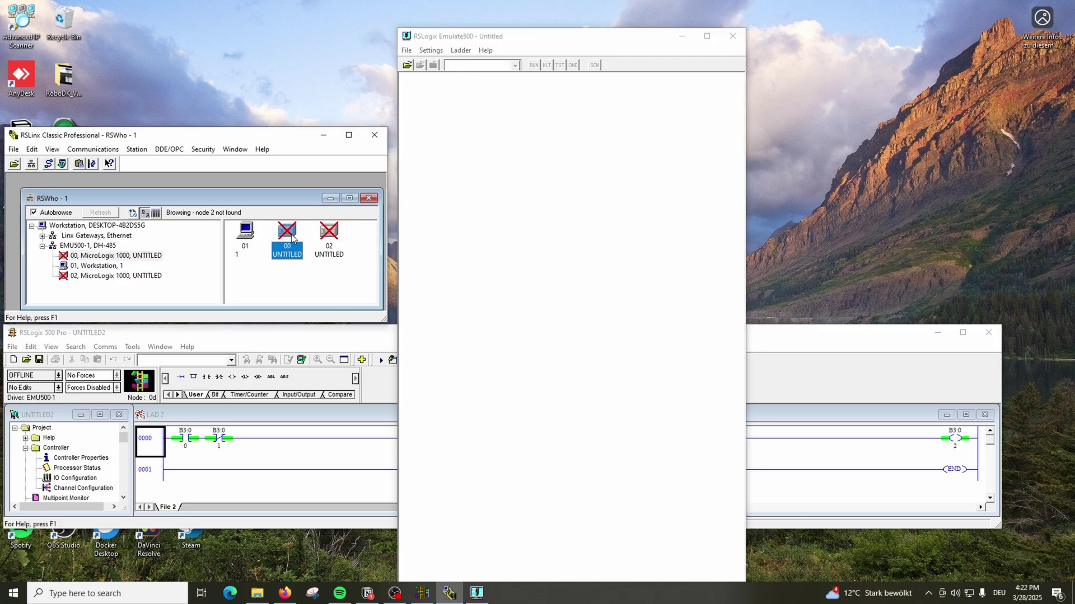
pyautogui.press('Escape')
pyautogui.rightClick(293, 248)
pyautogui.click(314, 267)
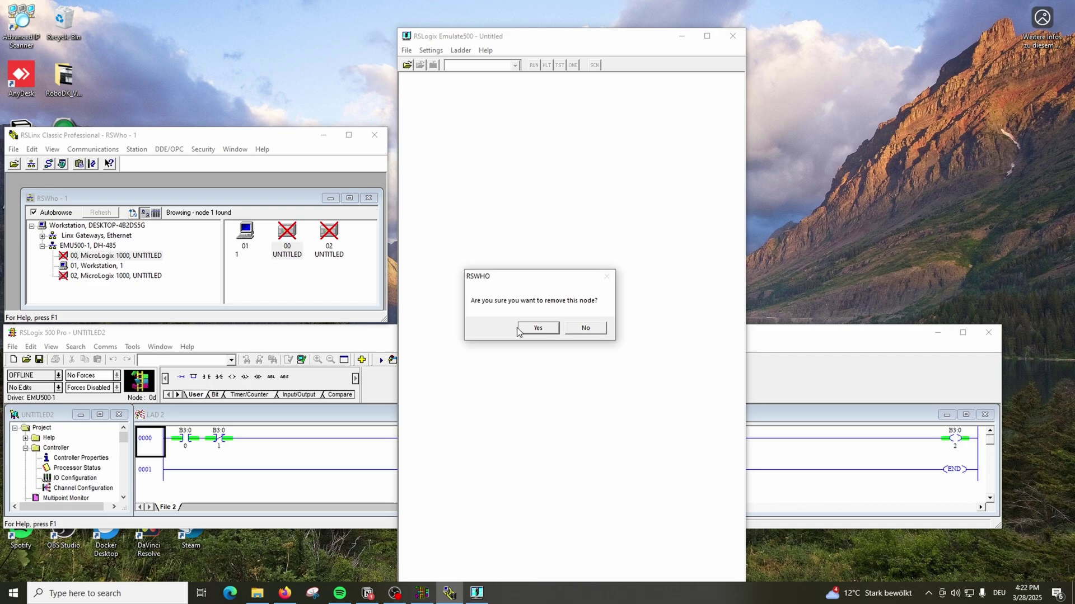
pyautogui.press('Return')
pyautogui.rightClick(288, 240)
pyautogui.click(392, 261)
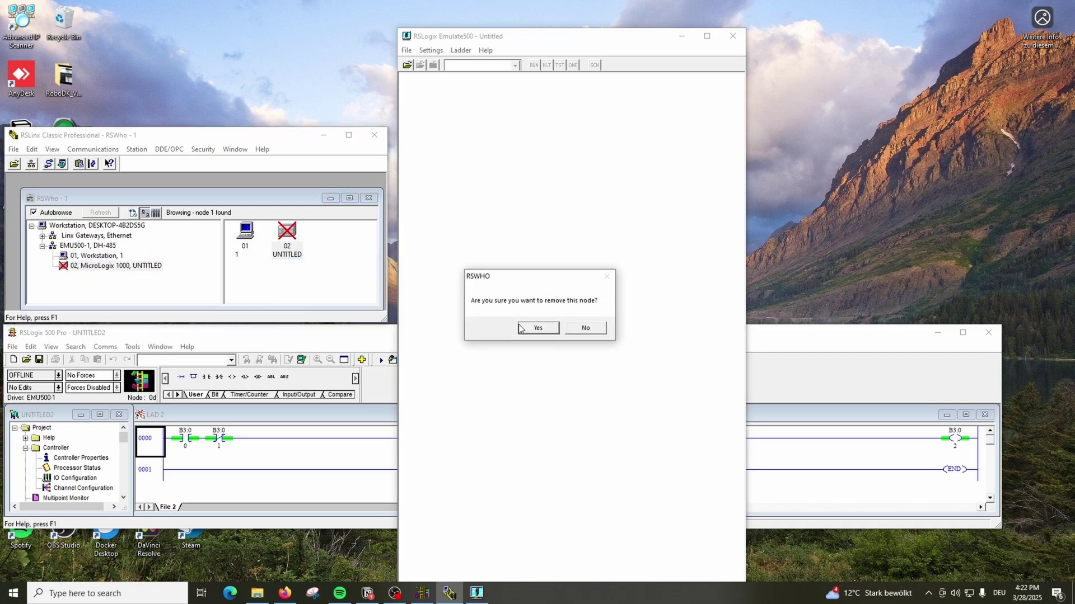
pyautogui.press('Return')
pyautogui.moveTo(576, 33); pyautogui.dragTo(594, 56)
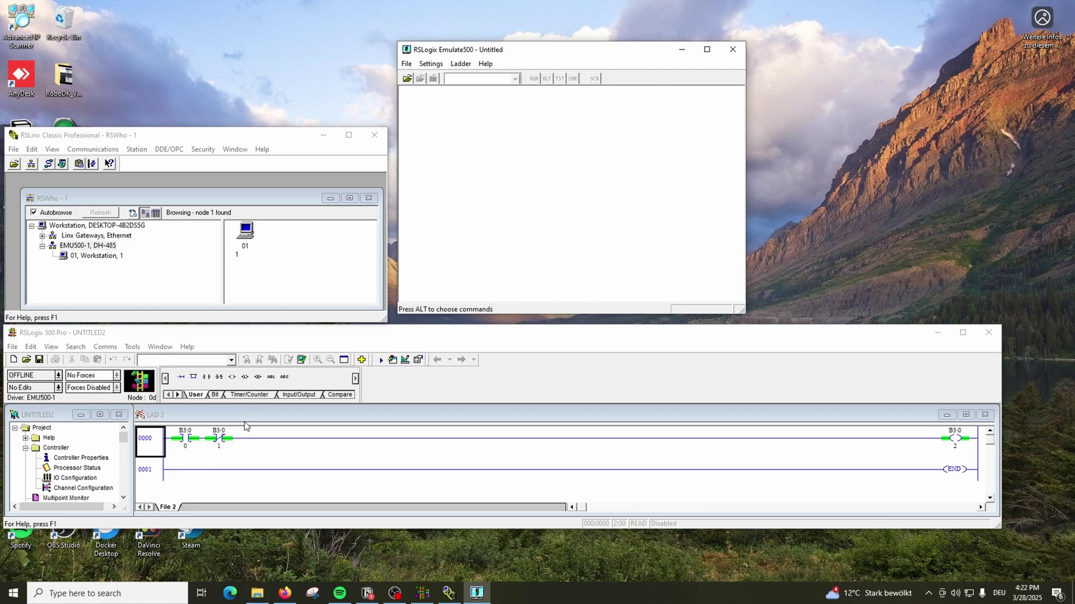
# Verify the ladder project and save it as UNTITLED2.RSS.
pyautogui.click(192, 458)
pyautogui.click(221, 447)
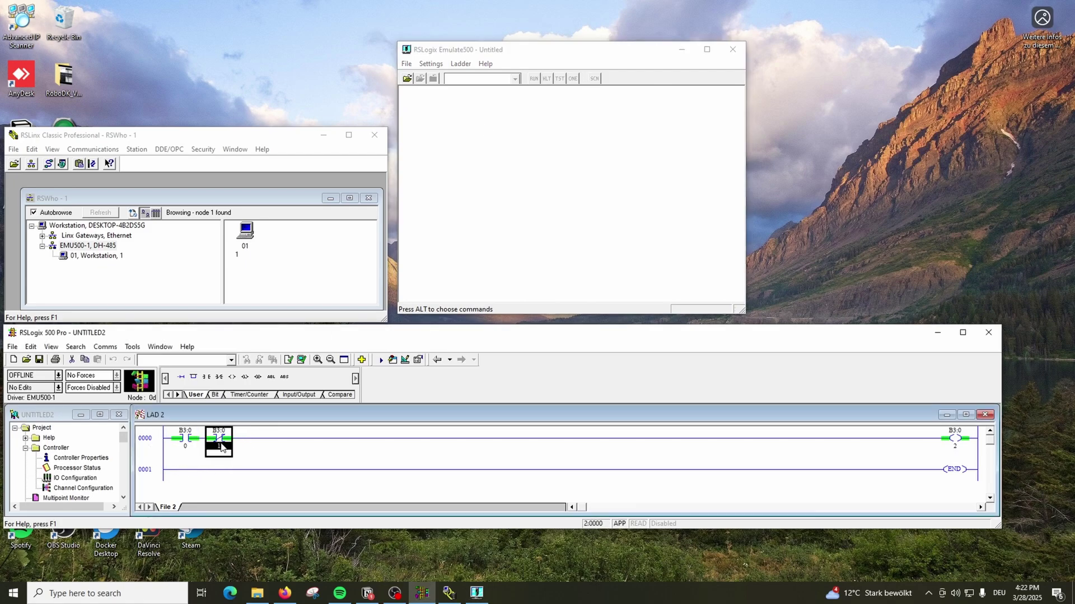
pyautogui.click(183, 446)
pyautogui.click(302, 360)
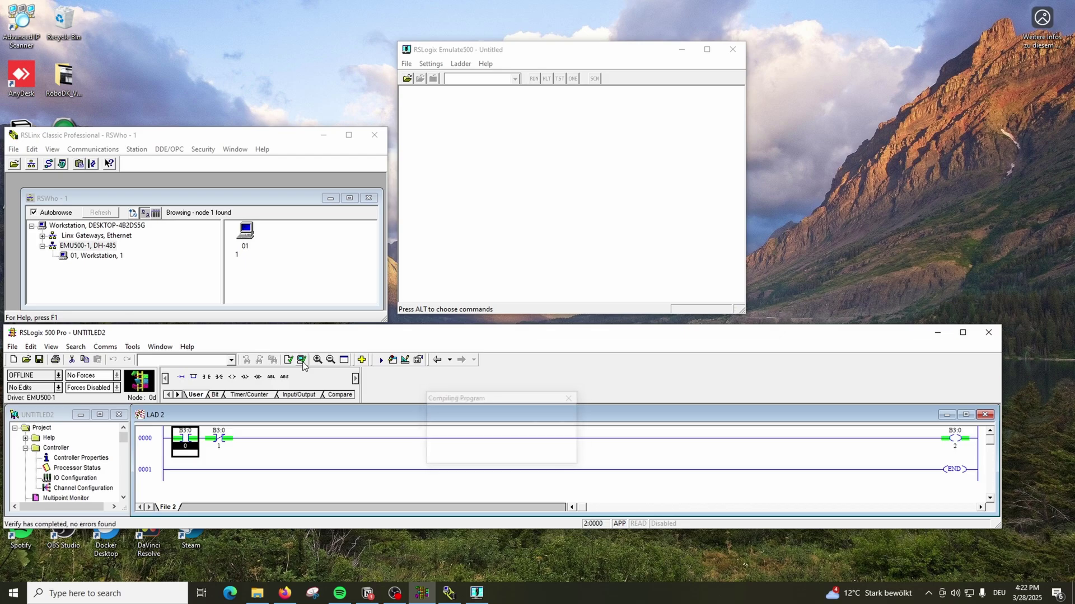
pyautogui.click(39, 359)
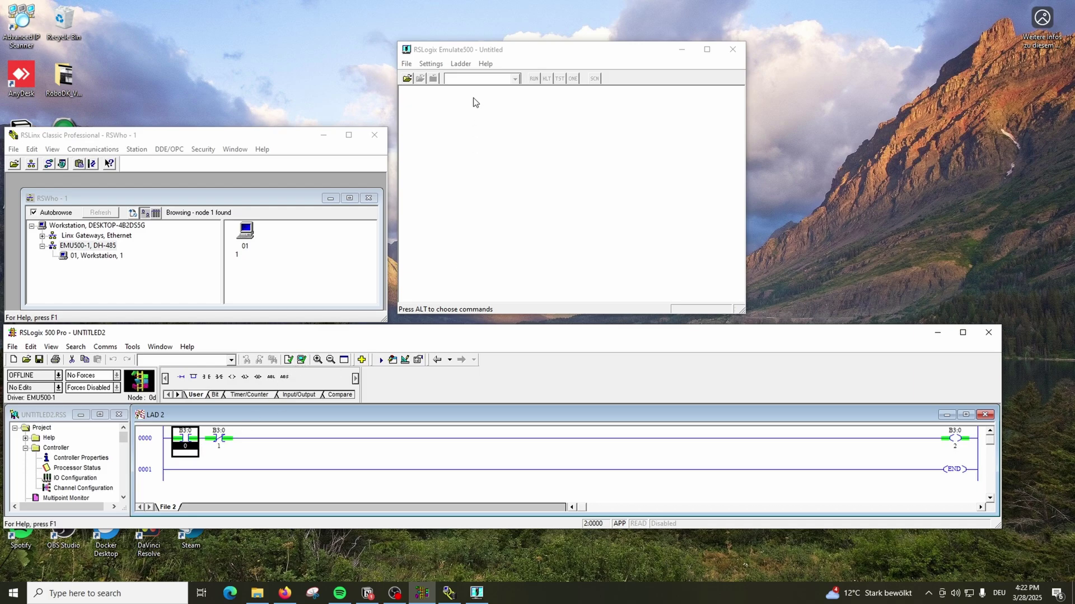
# Load UNTITLED2 into Emulate 500 as station 0, leaving it in Halt.
pyautogui.click(407, 79)
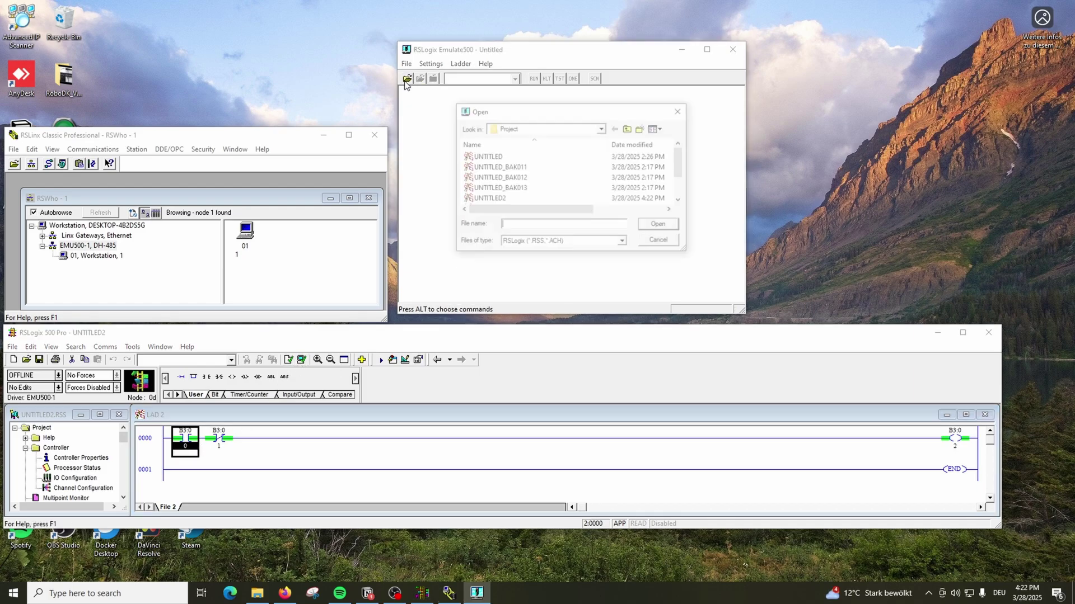
pyautogui.click(487, 199)
pyautogui.click(658, 227)
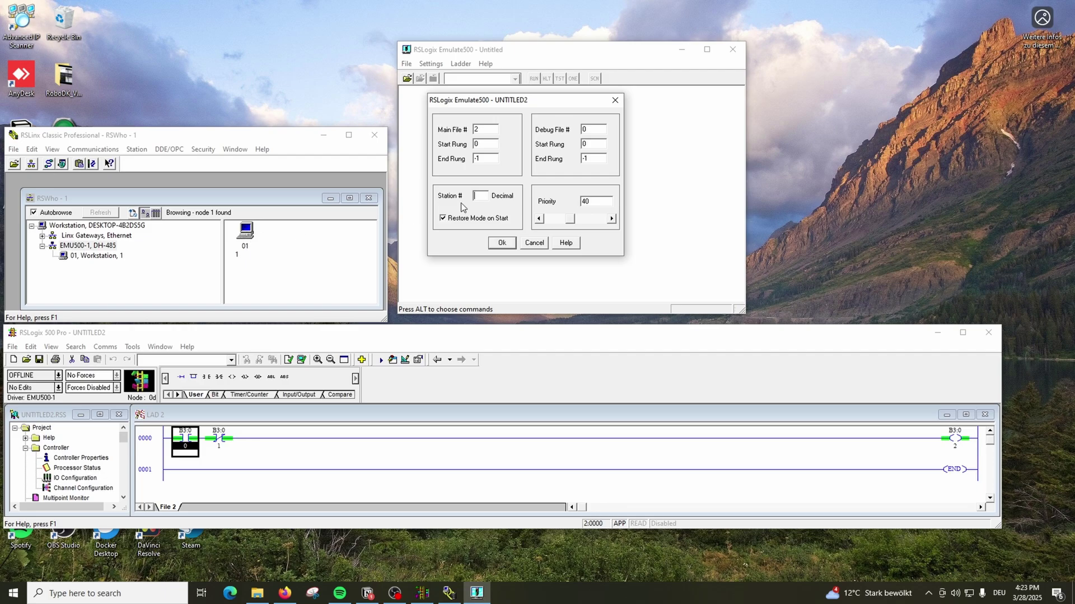
pyautogui.write('0')
pyautogui.click(502, 243)
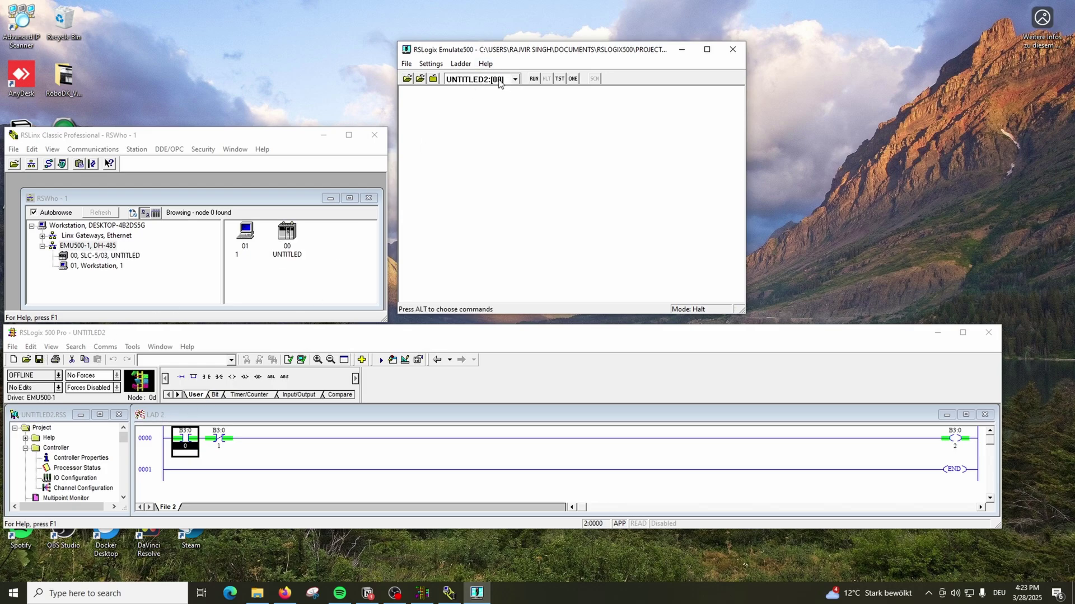
# Stop the emulation and remove the UNTITLED node 00 from RSWho.
pyautogui.click(288, 234)
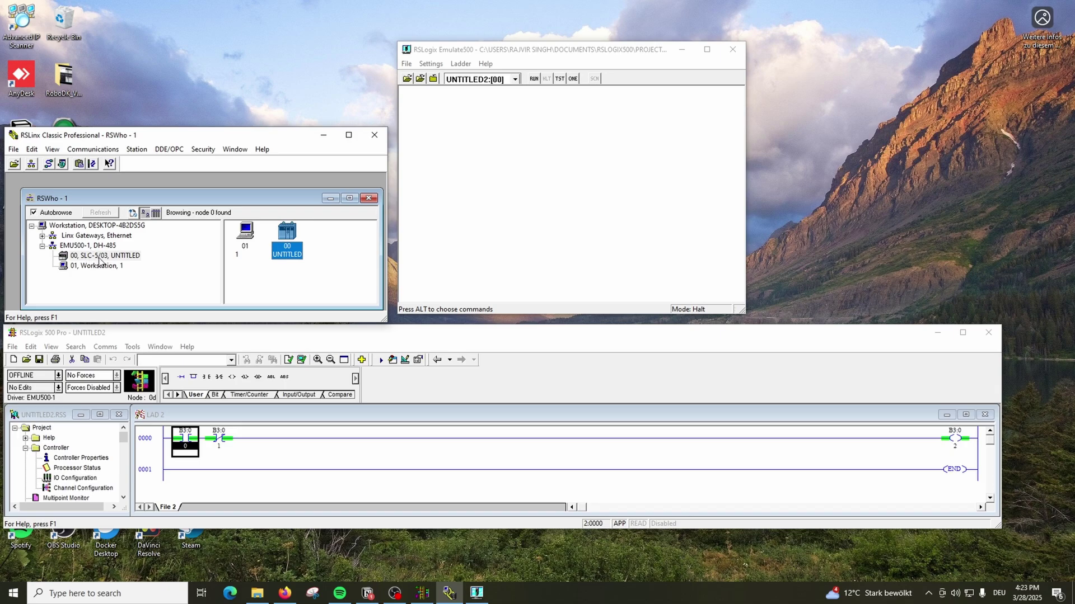
pyautogui.click(212, 451)
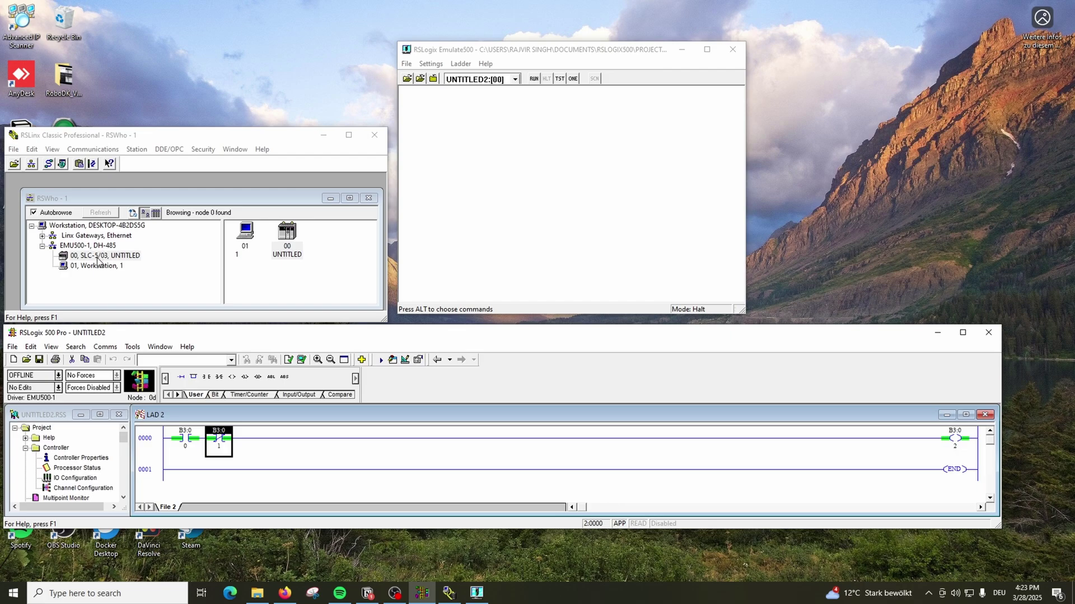
pyautogui.click(434, 79)
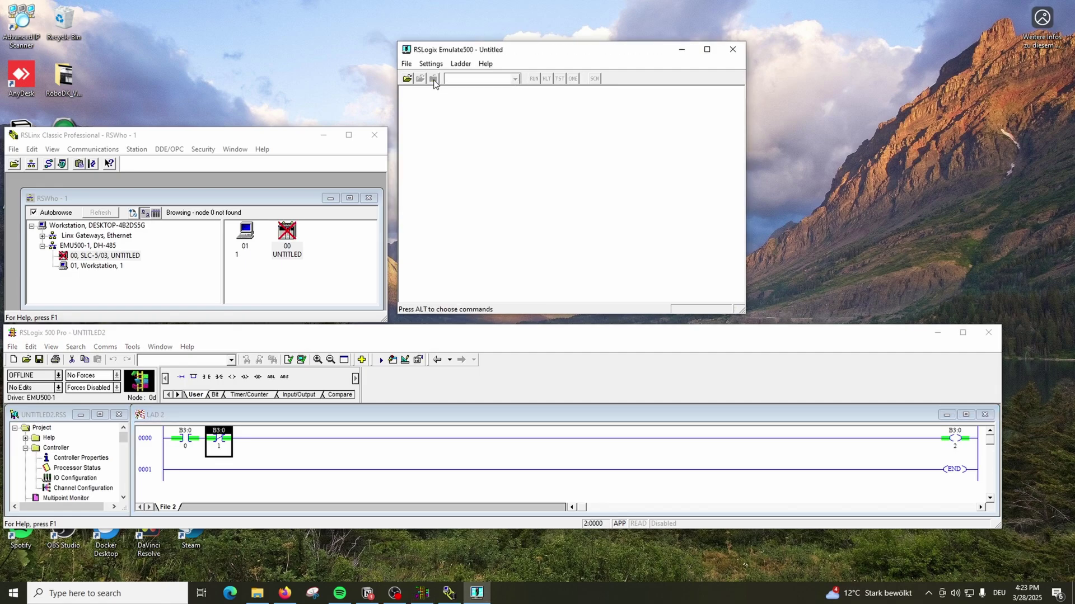
pyautogui.rightClick(287, 233)
pyautogui.click(318, 269)
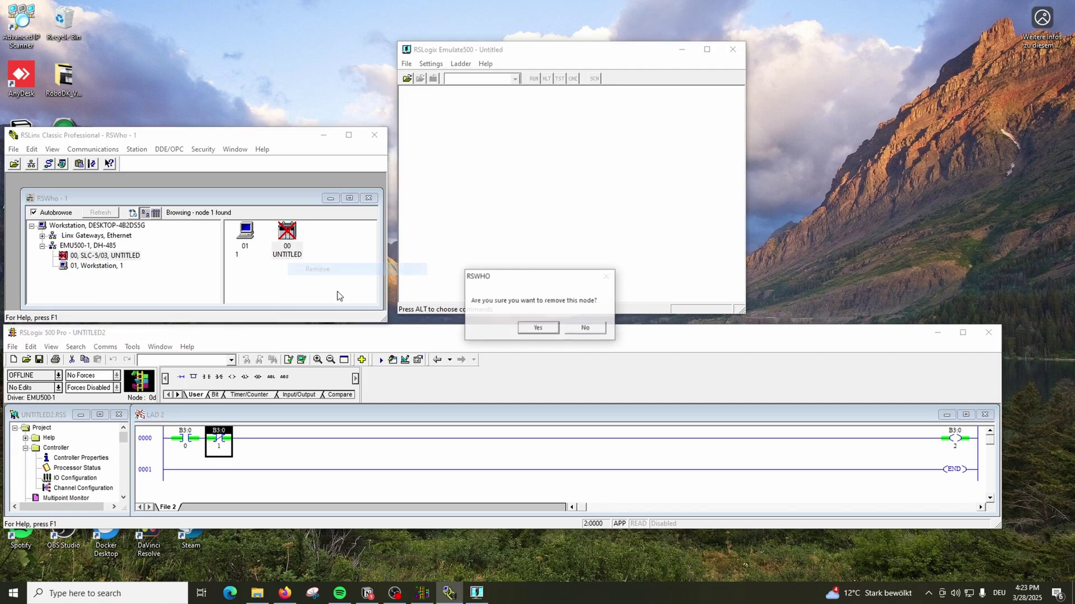
pyautogui.click(537, 329)
# Start opening a saved SLC 500 program and browse into the RSLogix500 folder.
pyautogui.click(26, 360)
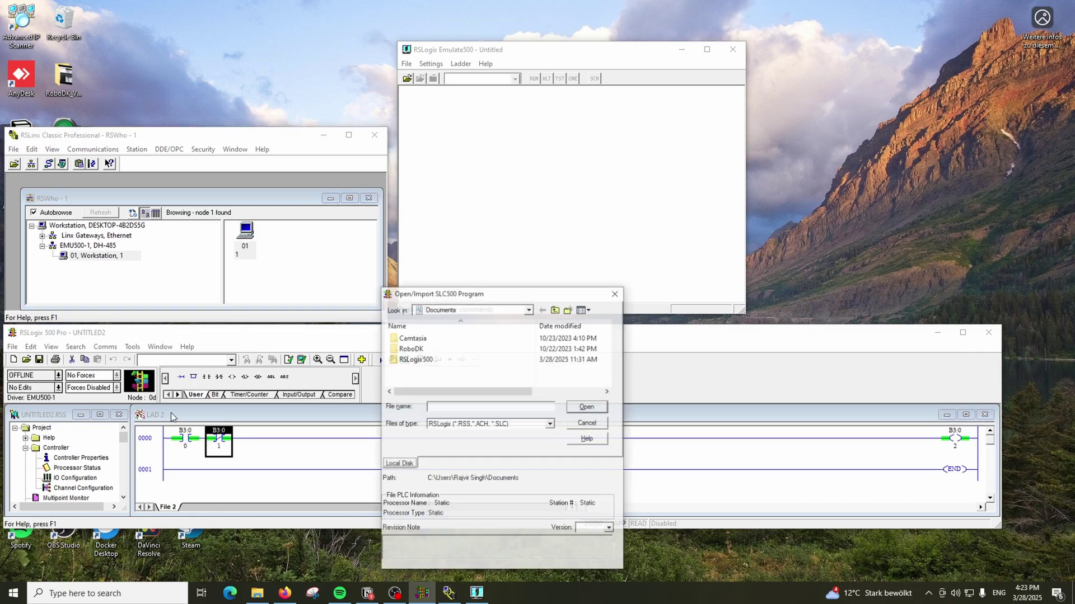
pyautogui.click(429, 360)
pyautogui.doubleClick(429, 360)
# Open the UNTITLED program from the Project folder, closing the current processor file.
pyautogui.doubleClick(421, 339)
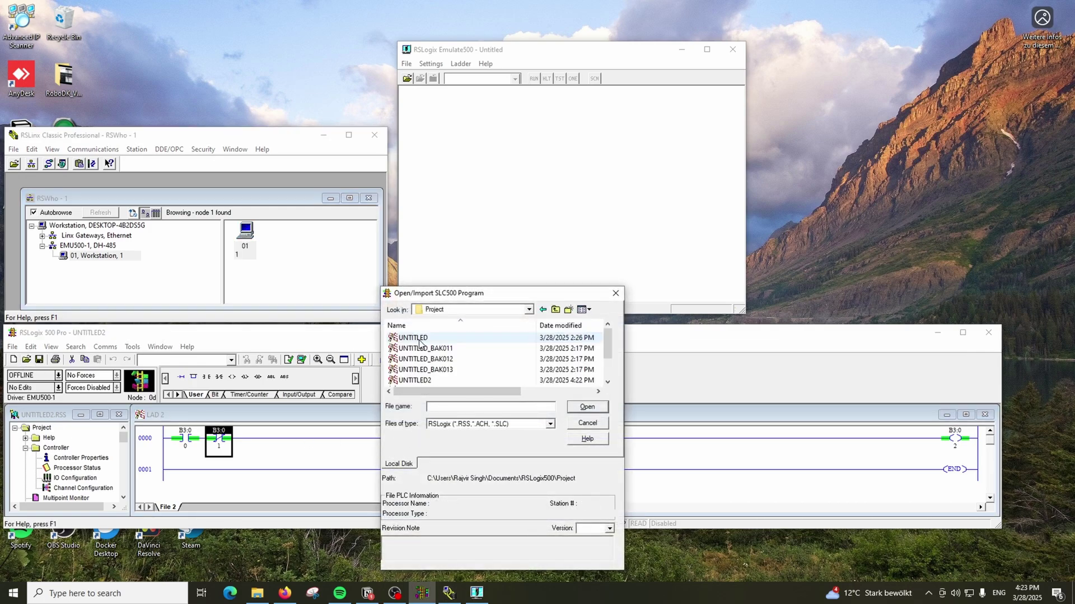
pyautogui.doubleClick(421, 340)
pyautogui.click(528, 458)
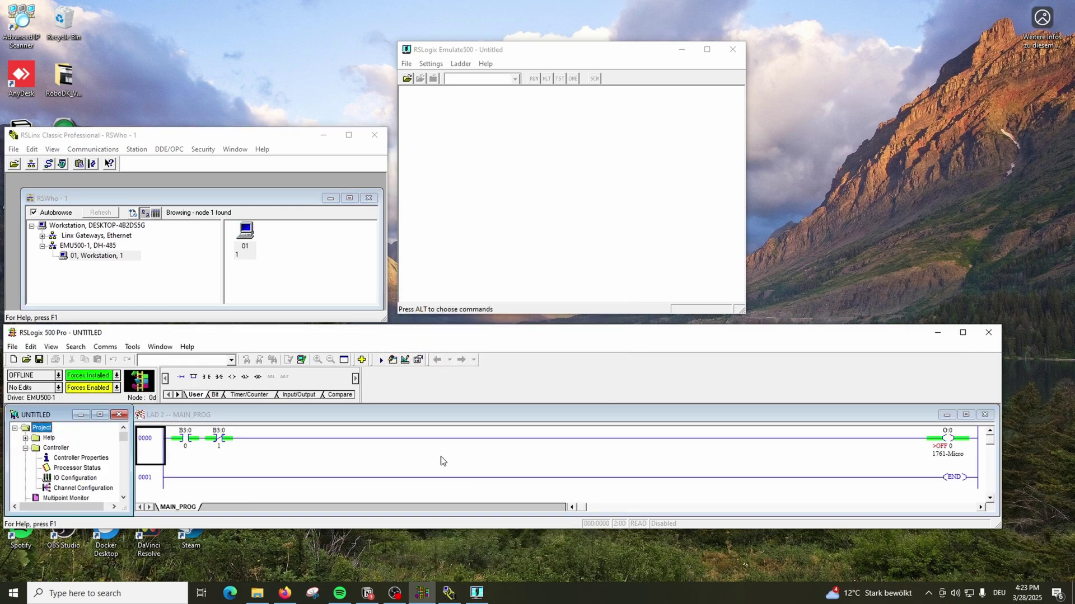
# Verify the UNTITLED ladder project without errors and save it.
pyautogui.click(196, 440)
pyautogui.click(215, 441)
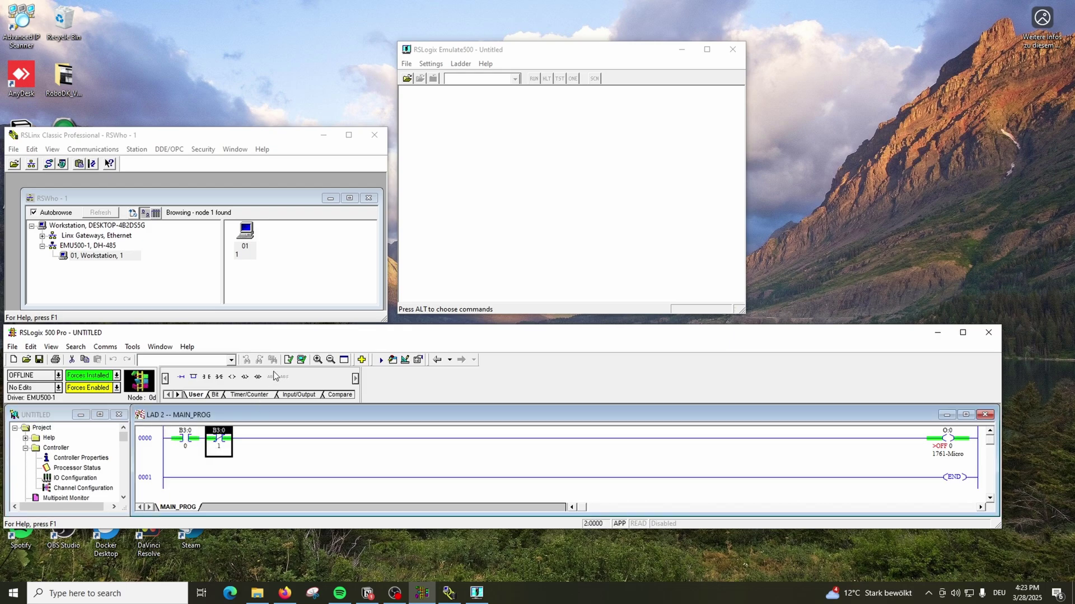
pyautogui.click(302, 361)
pyautogui.click(39, 360)
# Load UNTITLED into Emulate 500 as station 0 and check node 00 MicroLogix 1000 in RSWho.
pyautogui.click(406, 78)
pyautogui.doubleClick(487, 157)
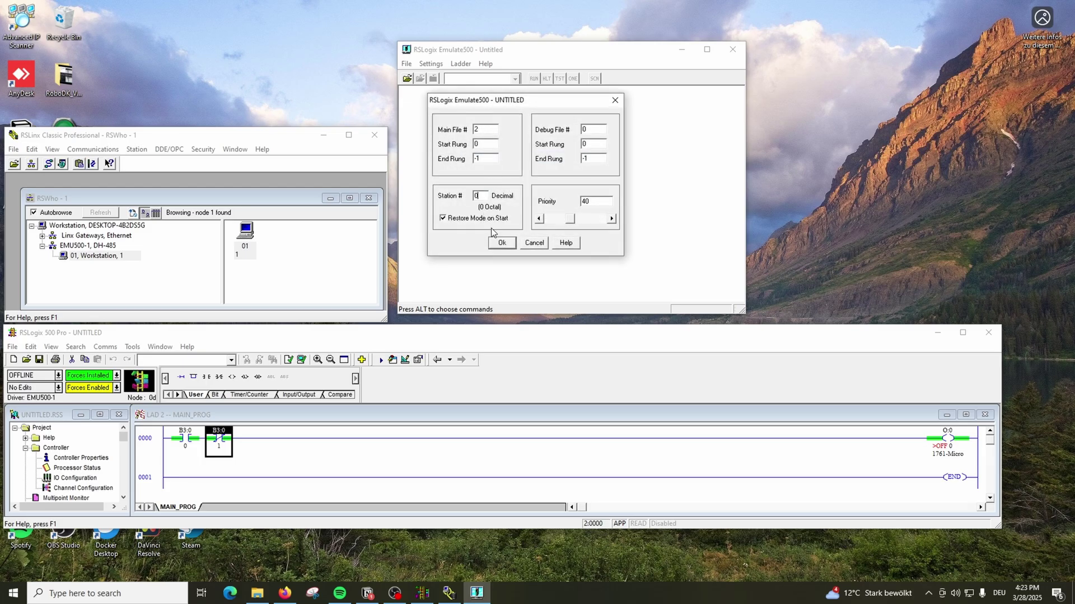
pyautogui.click(502, 242)
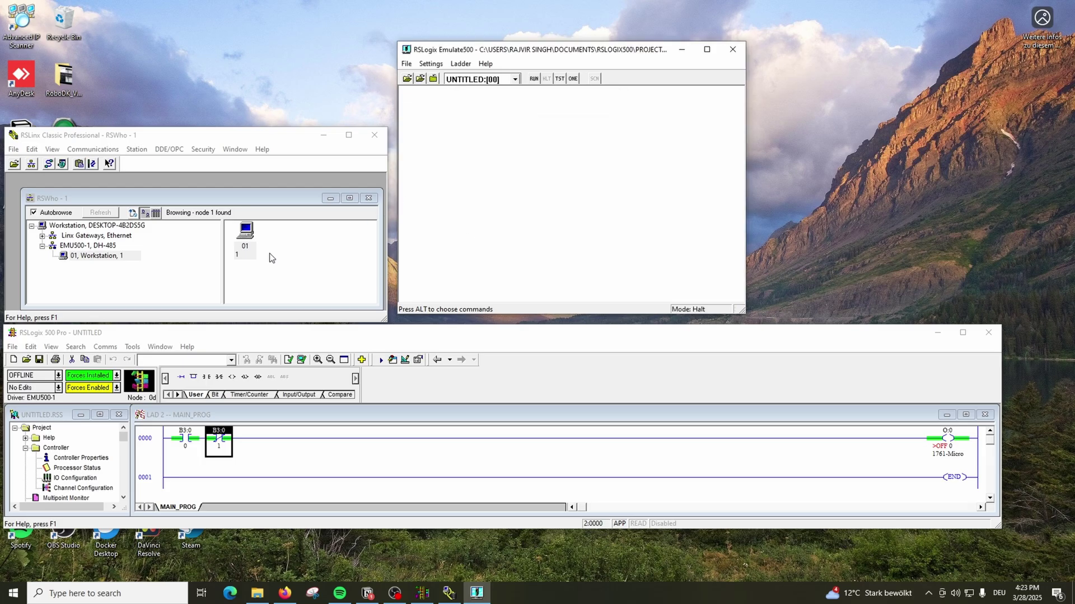
pyautogui.click(138, 258)
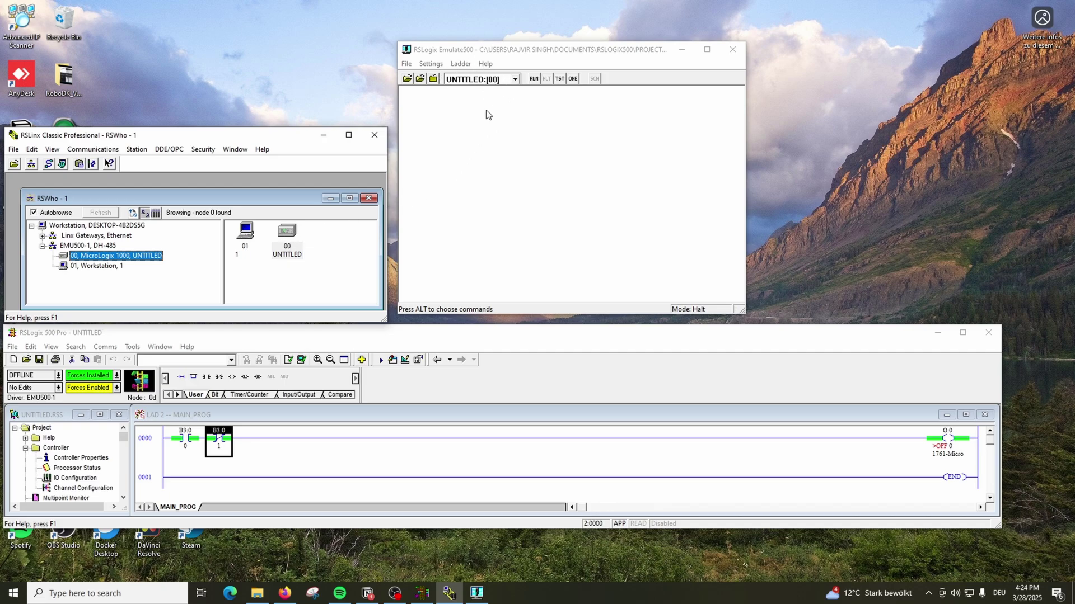
# Open System Comms and select the MicroLogix 1000 at node 00.
pyautogui.click(102, 350)
pyautogui.click(110, 361)
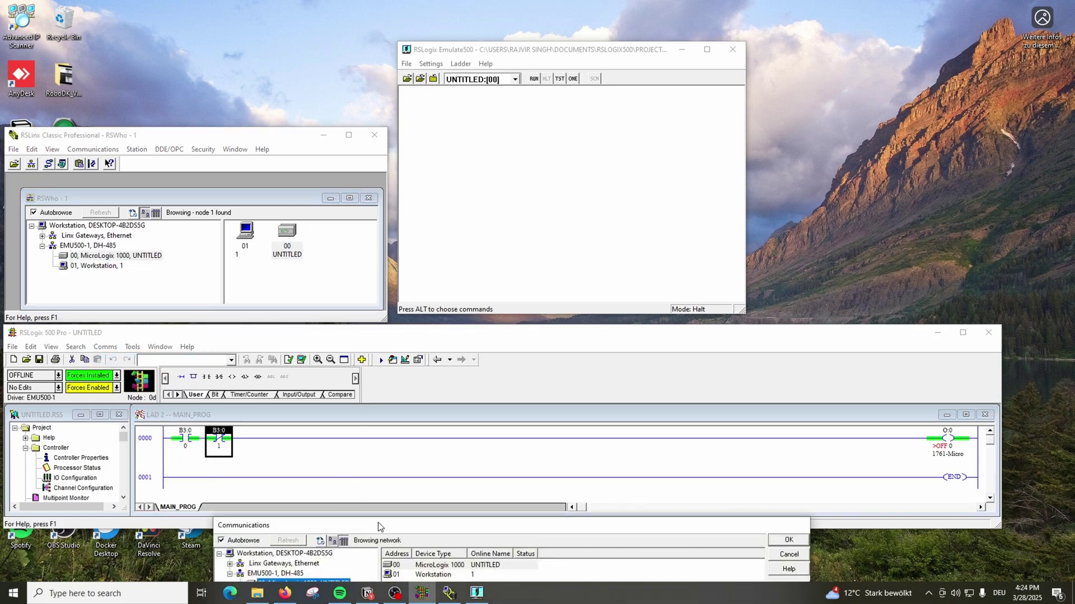
pyautogui.moveTo(378, 526); pyautogui.dragTo(426, 270)
pyautogui.click(442, 310)
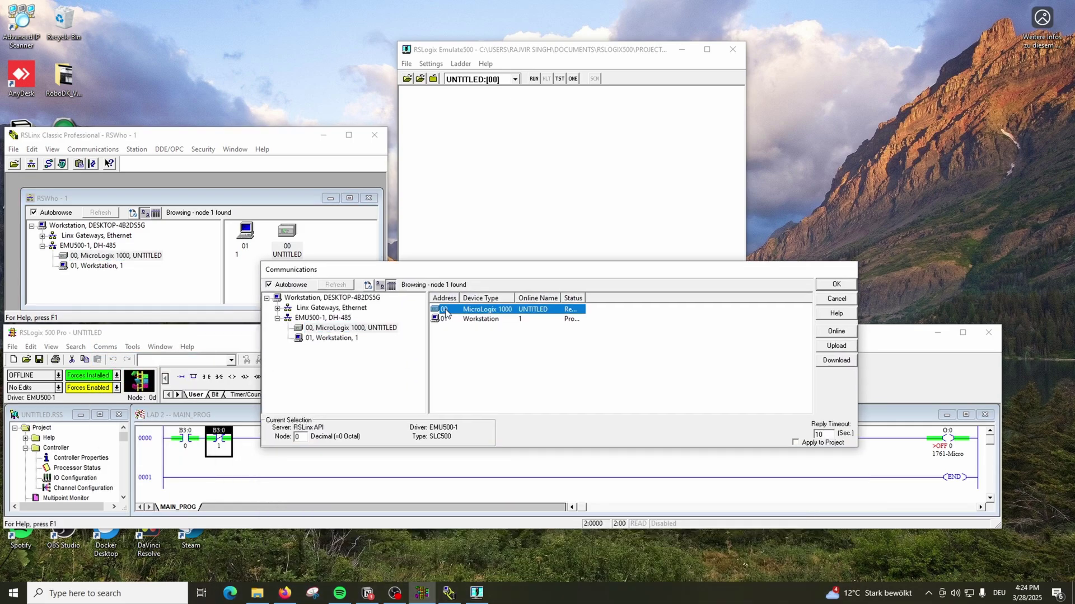
# Go online with node 00, retrying past the Server Busy warnings and dismissing the emulator message.
pyautogui.click(837, 285)
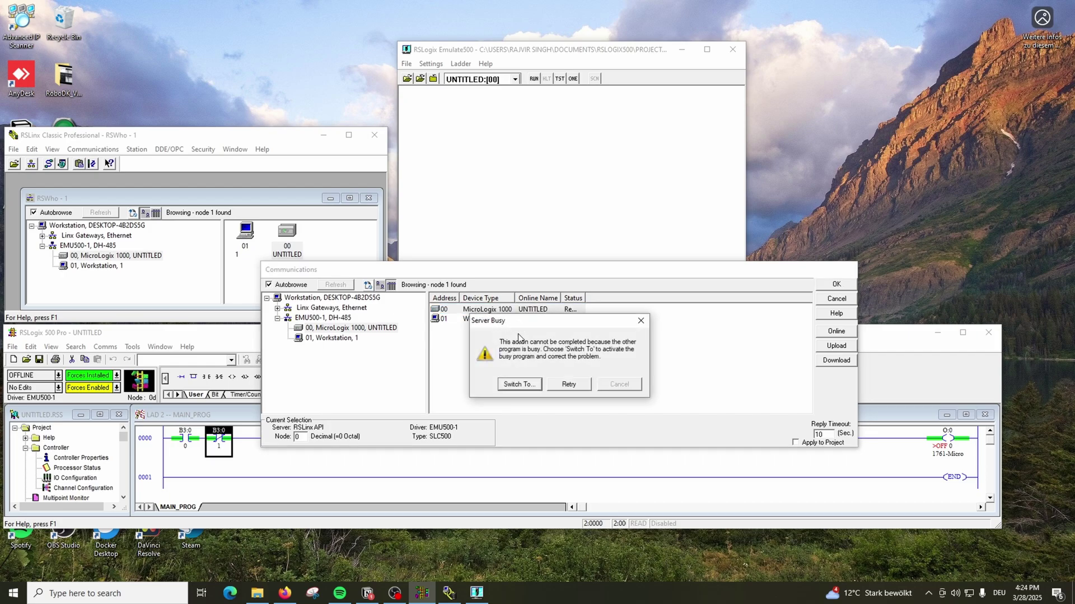
pyautogui.click(569, 385)
pyautogui.click(569, 386)
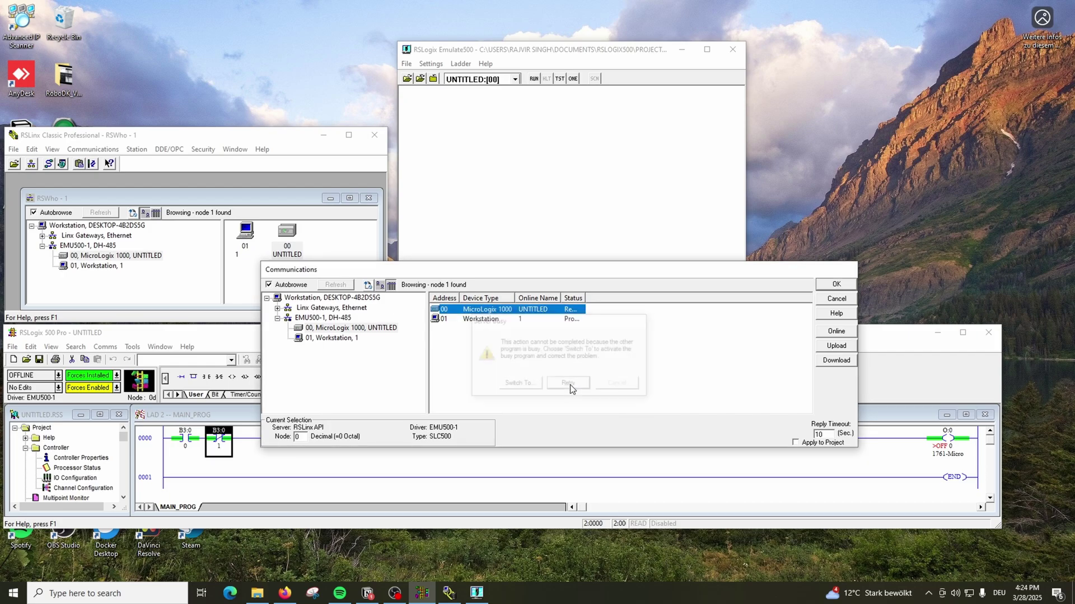
pyautogui.click(569, 385)
pyautogui.click(569, 384)
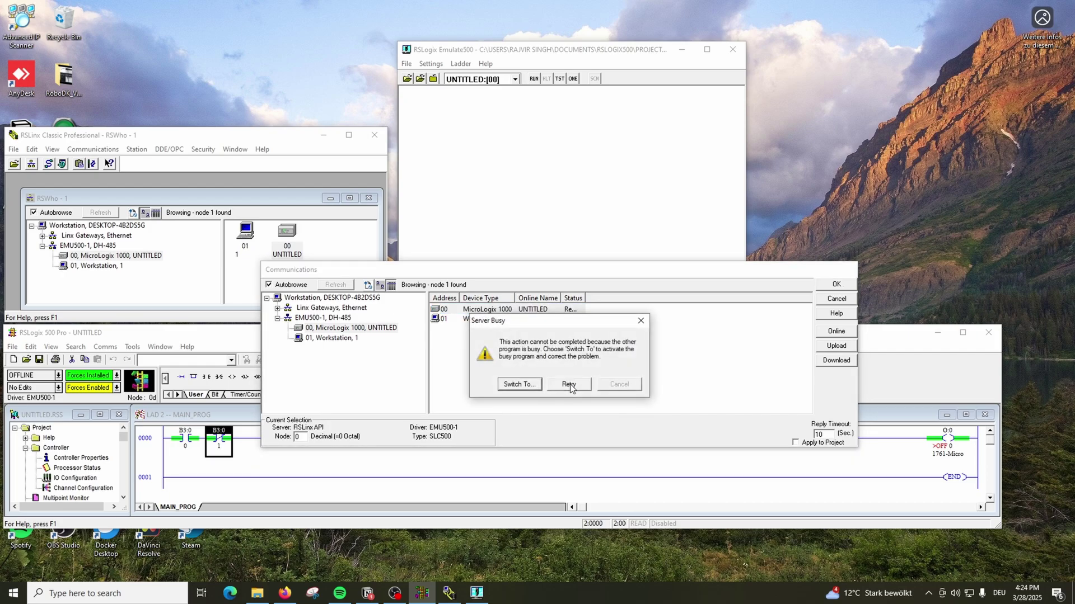
pyautogui.click(568, 385)
pyautogui.click(570, 385)
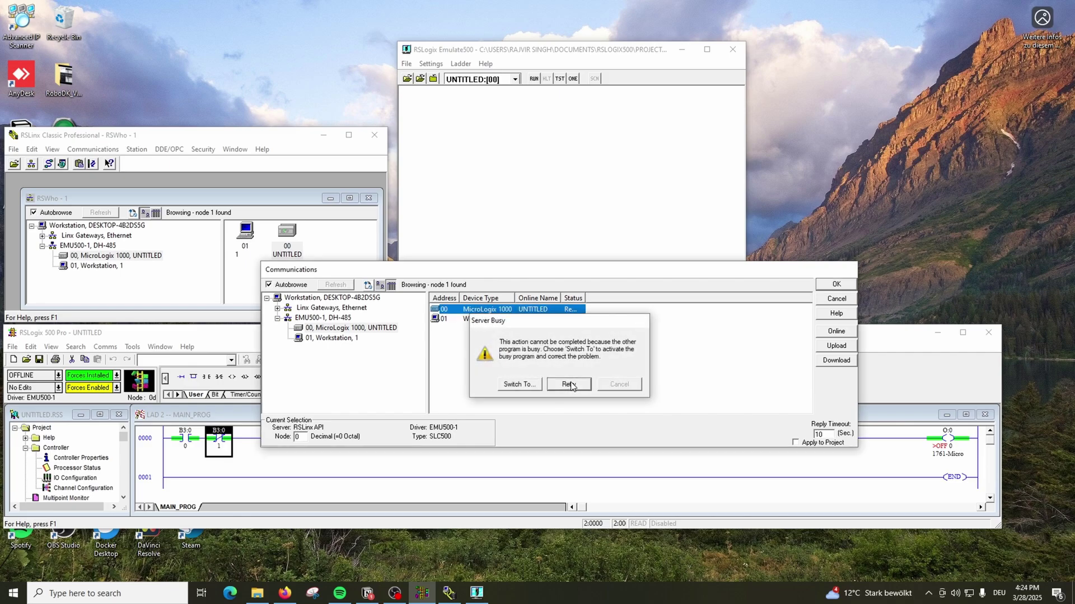
pyautogui.click(570, 385)
pyautogui.click(571, 385)
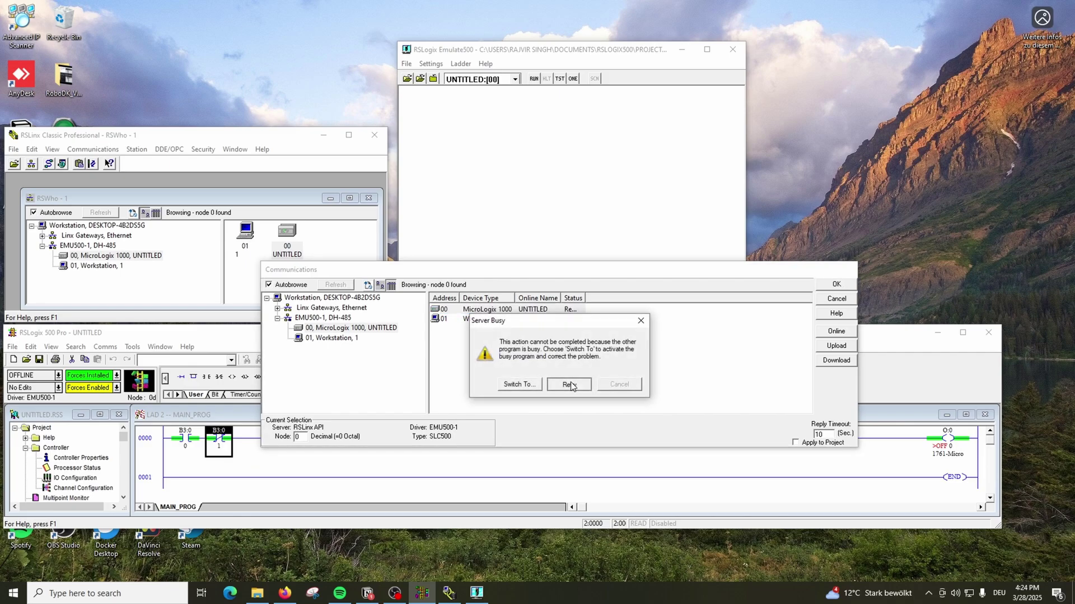
pyautogui.click(576, 386)
pyautogui.click(579, 386)
pyautogui.click(579, 387)
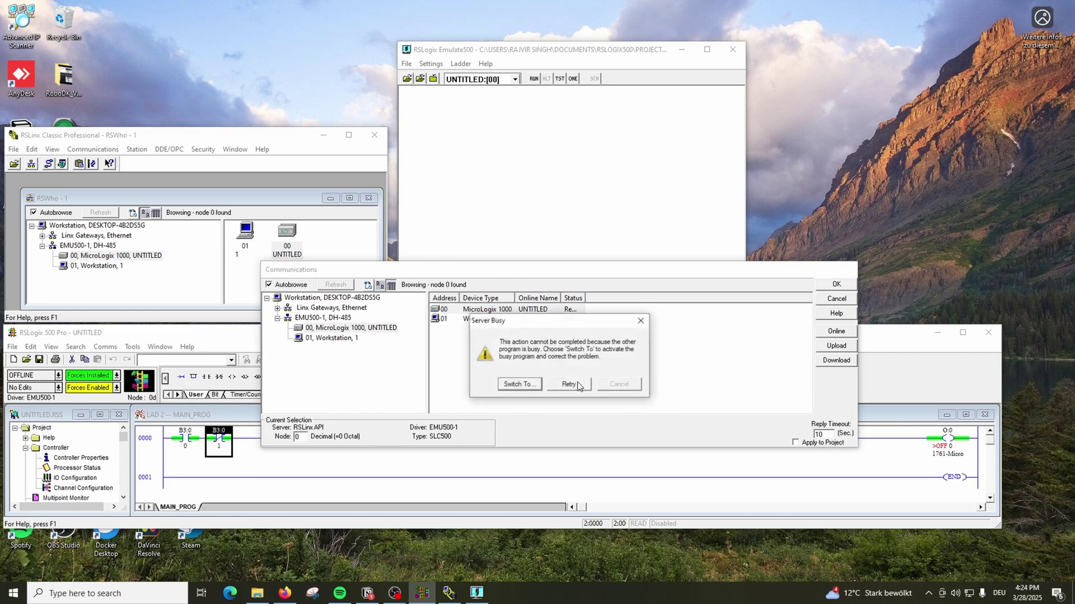
pyautogui.click(579, 386)
pyautogui.click(639, 323)
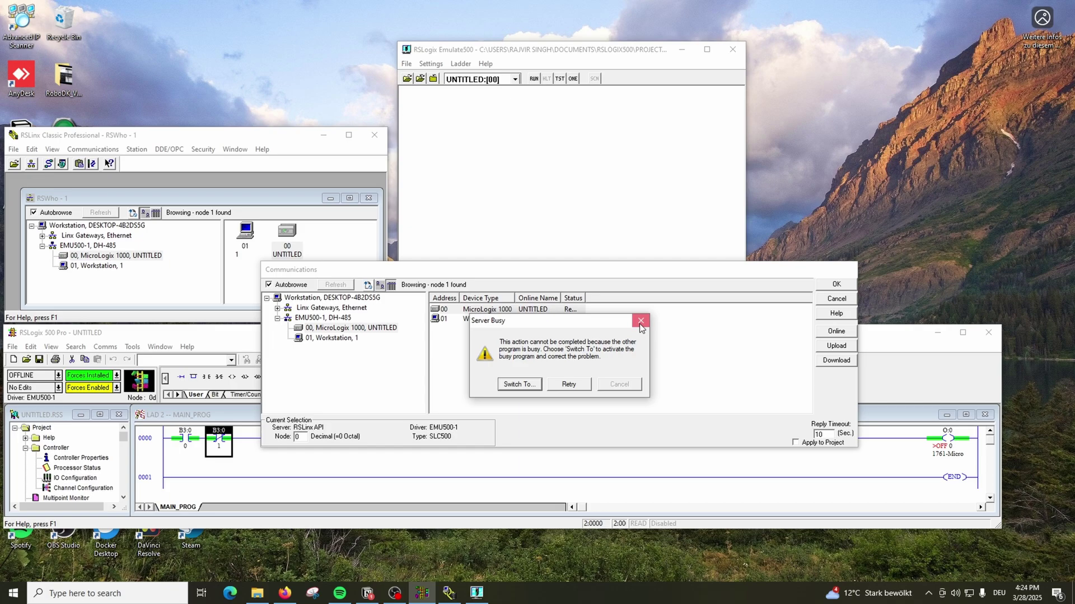
pyautogui.click(640, 324)
pyautogui.click(640, 323)
pyautogui.click(641, 324)
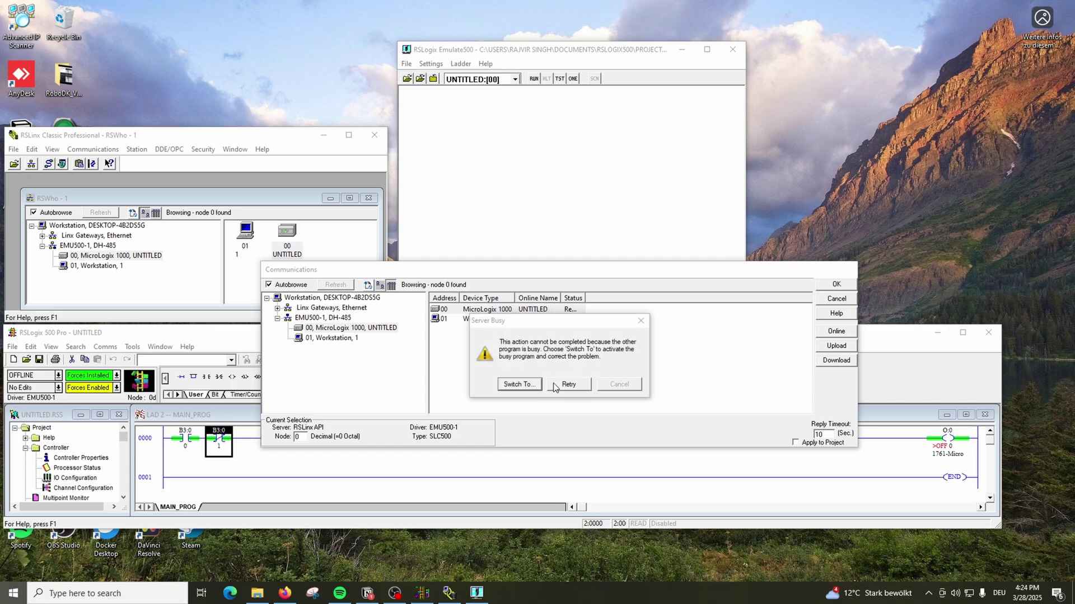
pyautogui.click(640, 322)
pyautogui.click(641, 322)
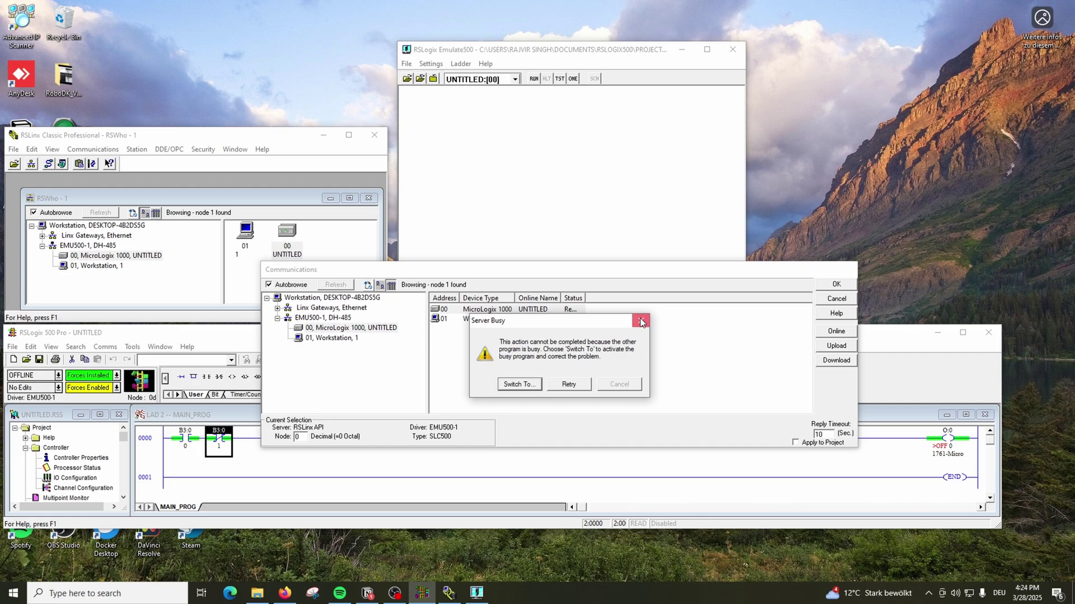
pyautogui.click(641, 322)
pyautogui.click(641, 321)
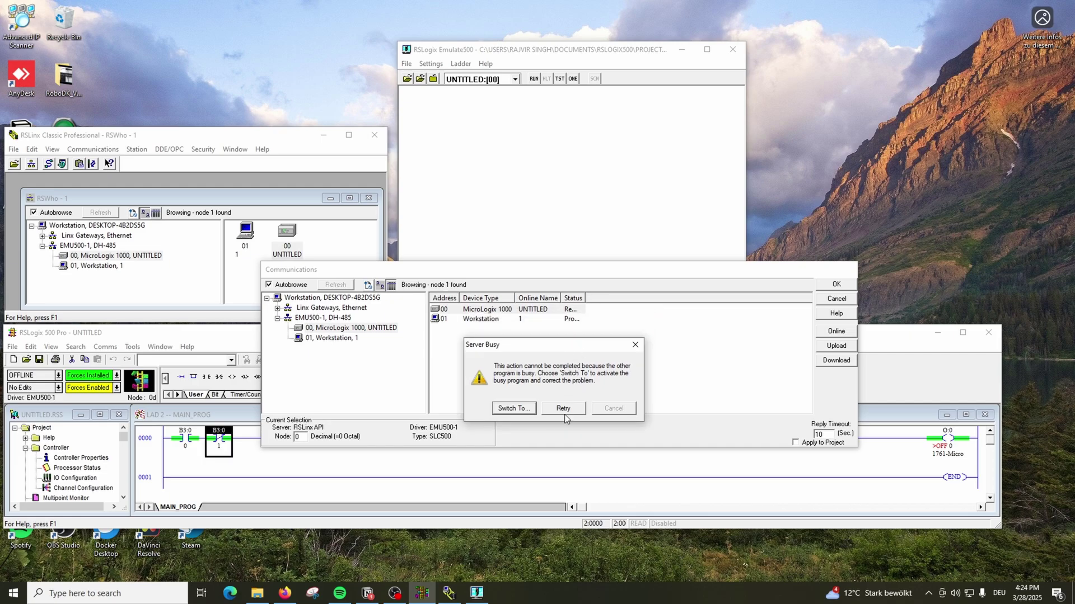
pyautogui.click(563, 411)
pyautogui.click(591, 384)
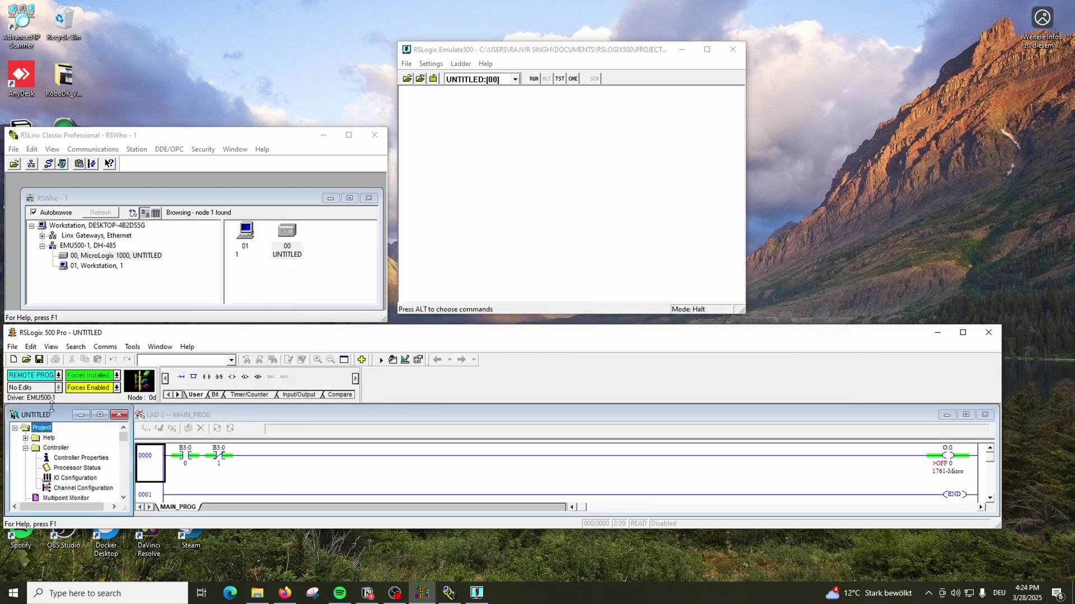
# Switch the emulated processor to Remote Run mode.
pyautogui.click(58, 376)
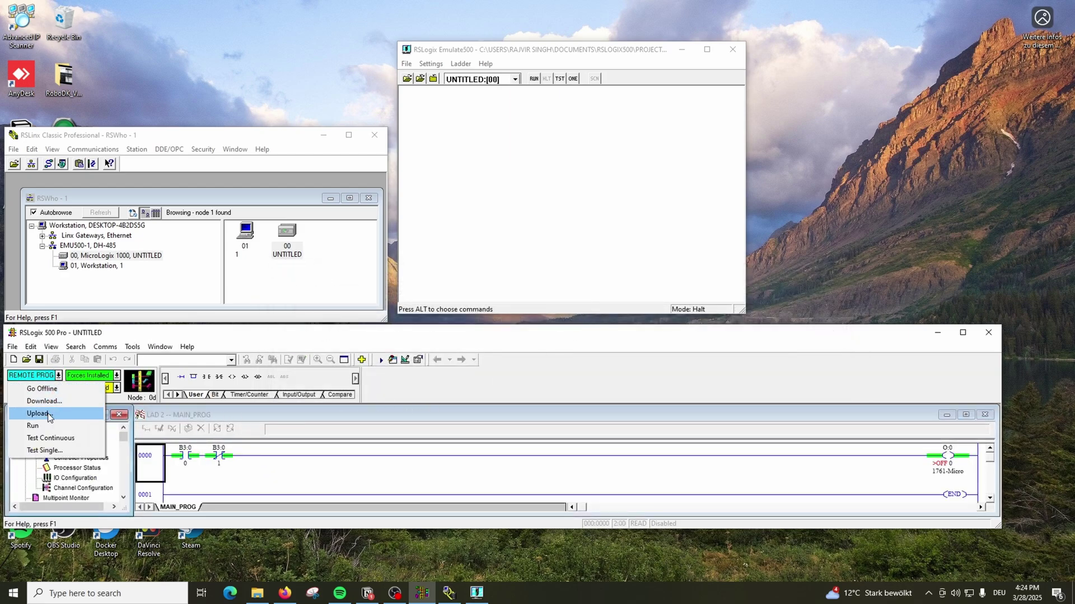
pyautogui.click(33, 426)
pyautogui.click(535, 458)
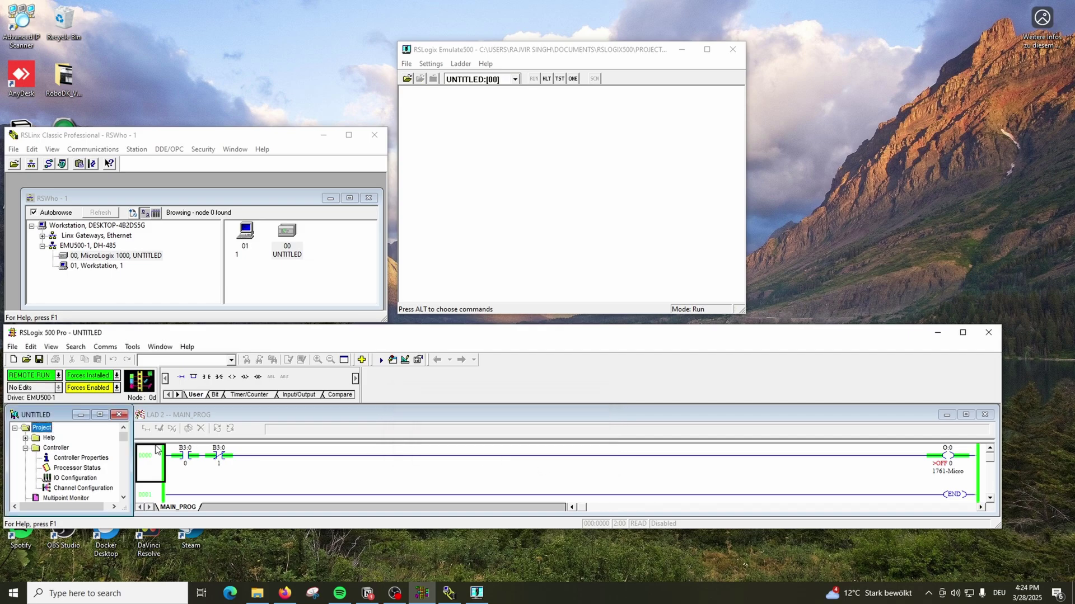
# Toggle bit B3:0/0 on and back off, energizing then de-energizing output O:0.
pyautogui.click(214, 463)
pyautogui.click(186, 464)
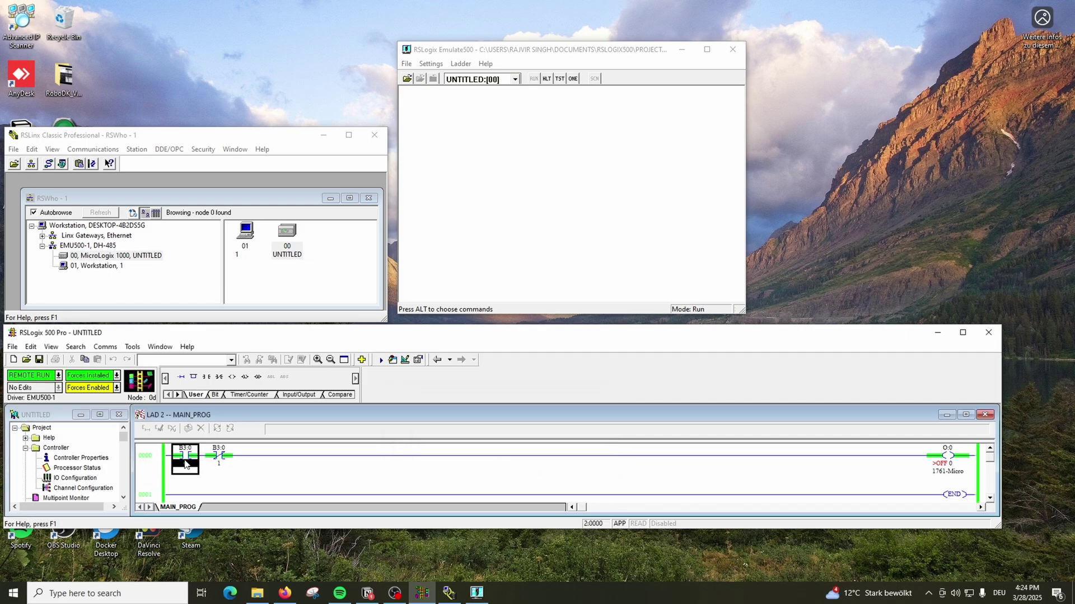
pyautogui.rightClick(186, 463)
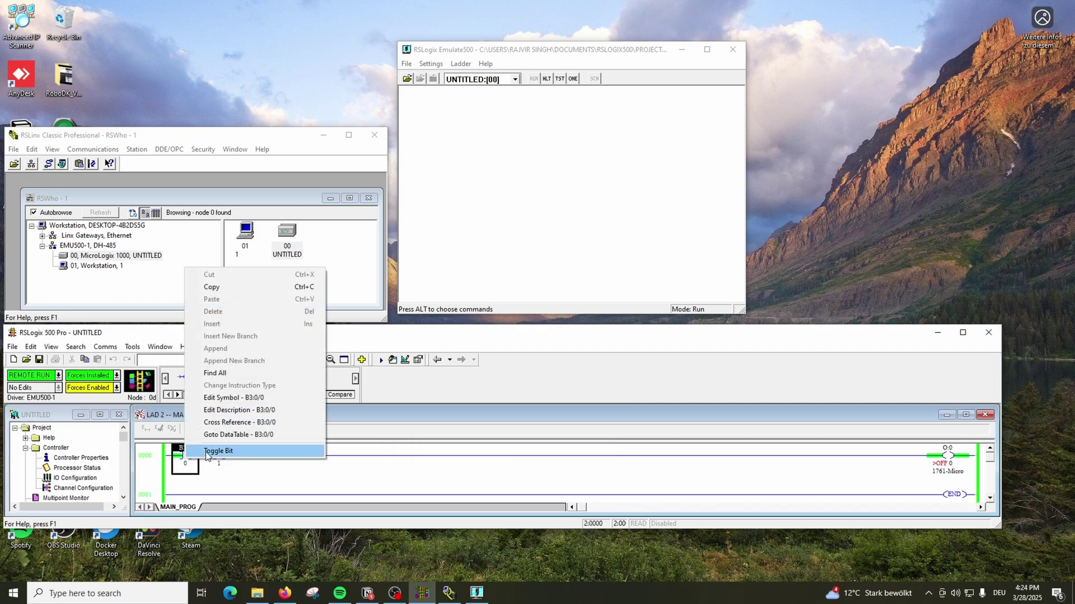
pyautogui.click(209, 451)
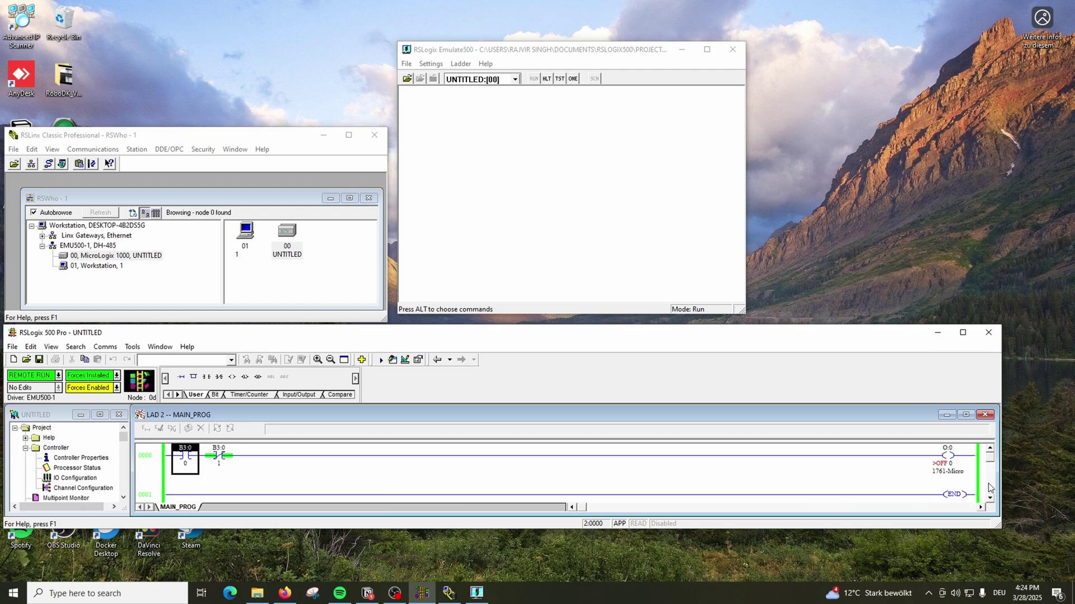
pyautogui.rightClick(189, 459)
pyautogui.click(207, 449)
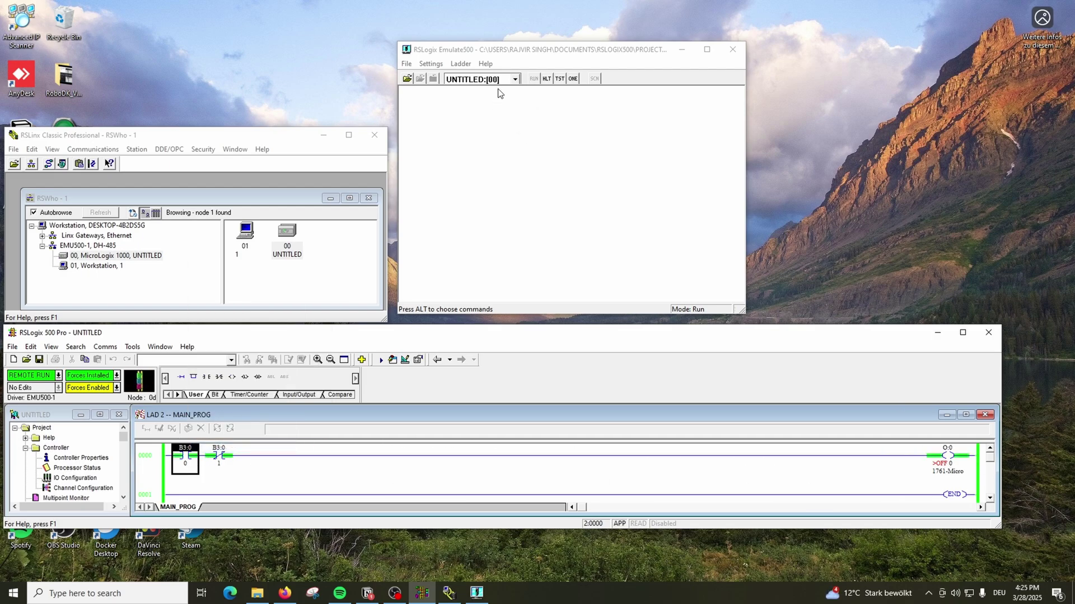
pyautogui.rightClick(180, 453)
pyautogui.click(193, 444)
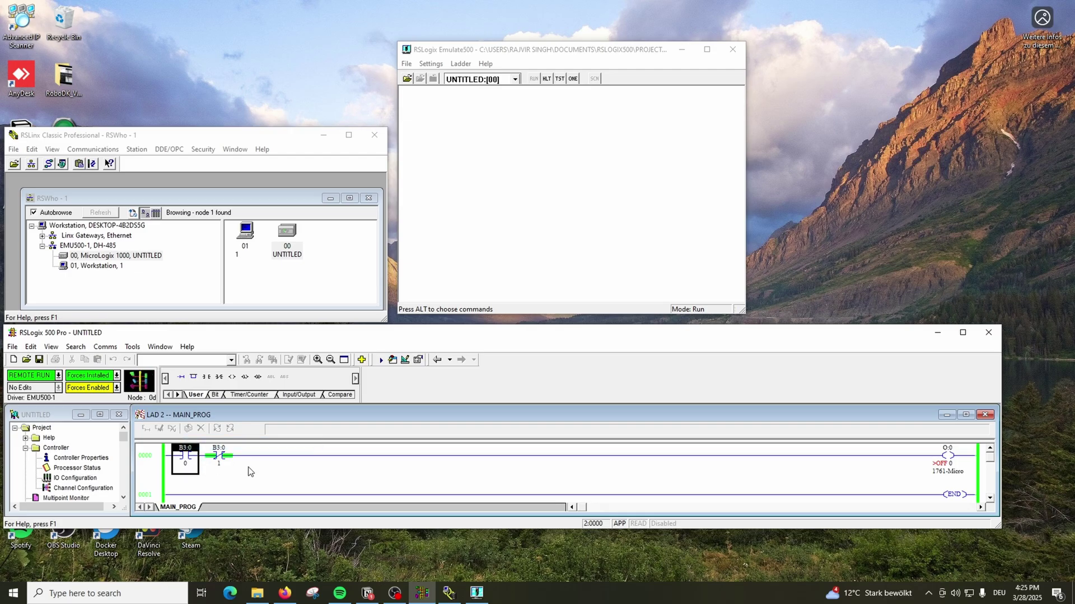
# Attempt the Ignition gateway sign-in with saved credentials, then close the failed sign-in page.
pyautogui.click(285, 592)
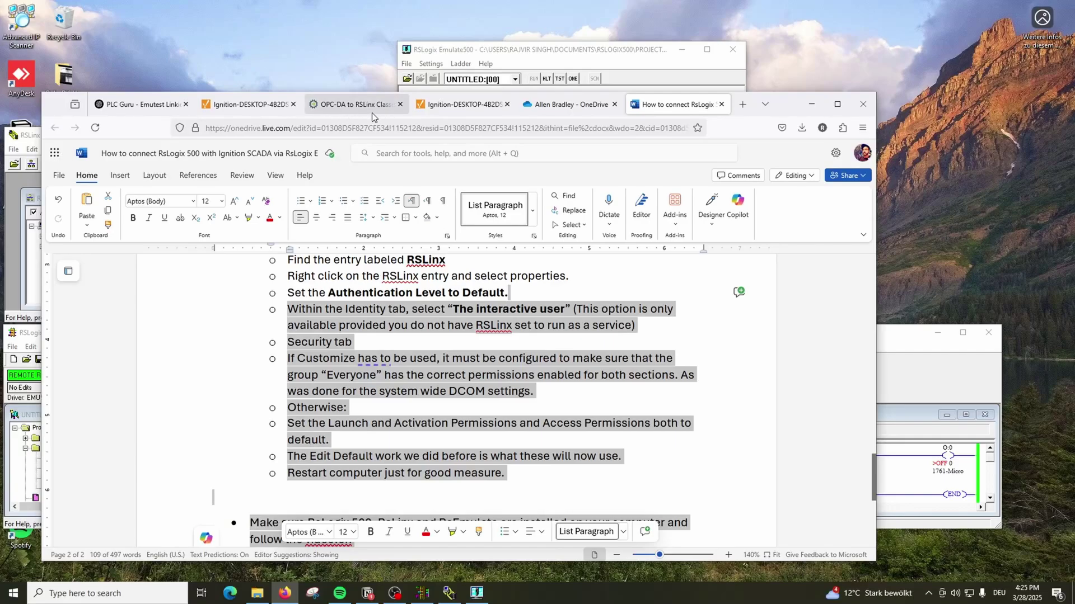
pyautogui.click(247, 106)
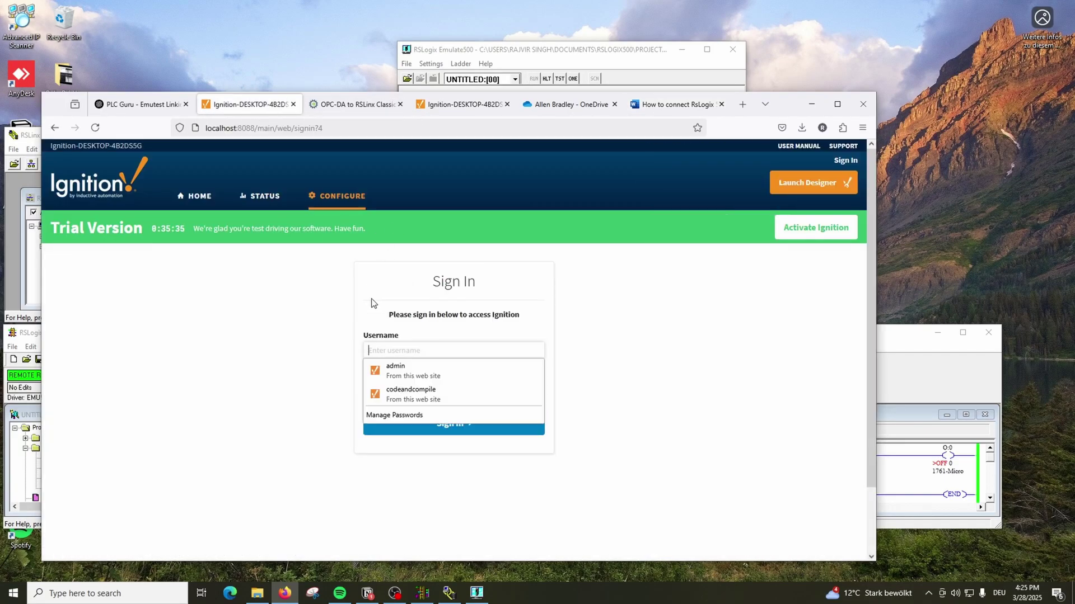
pyautogui.click(391, 392)
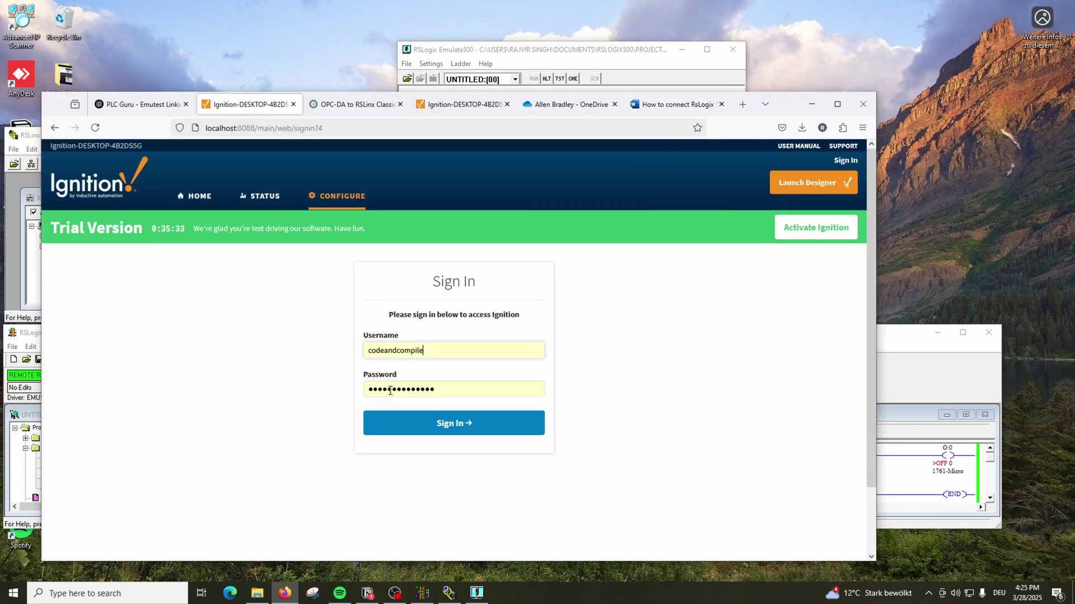
pyautogui.click(406, 424)
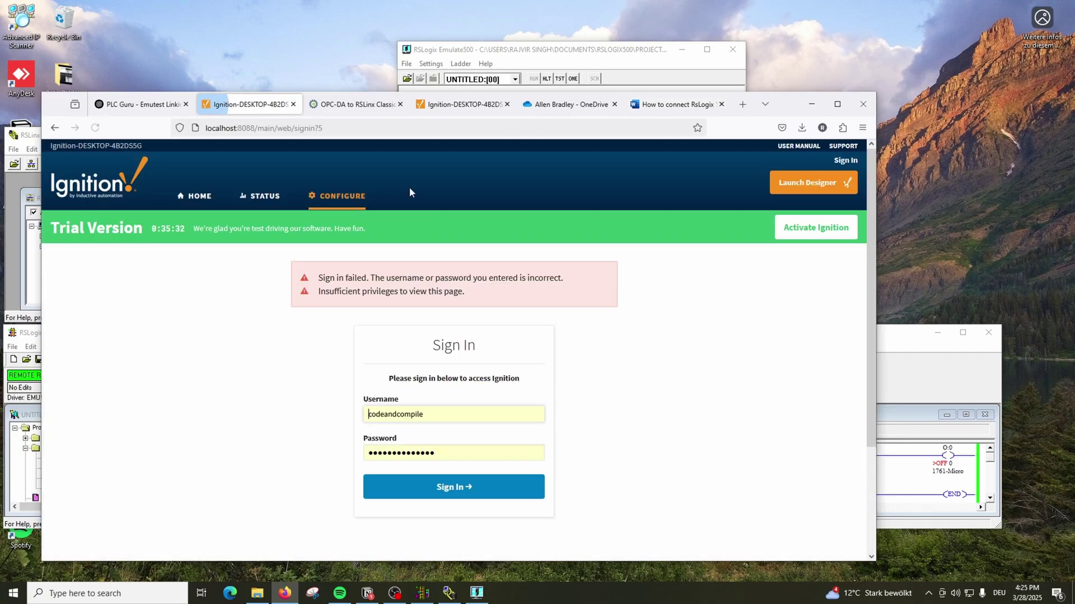
pyautogui.click(293, 104)
# In the signed-in Ignition tab, go to the gateway Home and open Config.
pyautogui.click(352, 104)
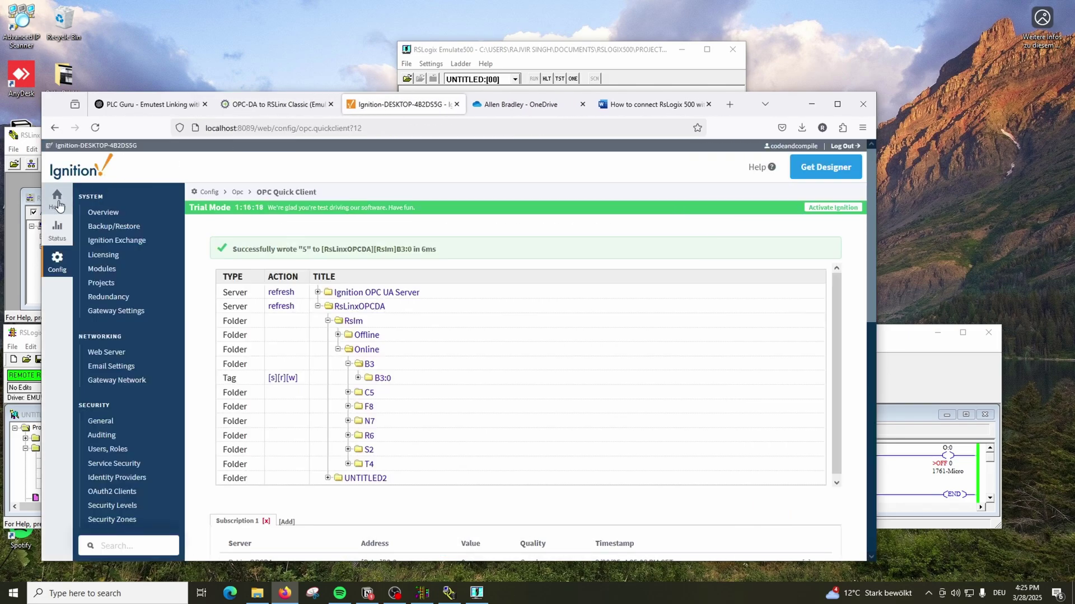
pyautogui.click(57, 198)
pyautogui.doubleClick(251, 128)
pyautogui.moveTo(222, 134); pyautogui.dragTo(238, 131)
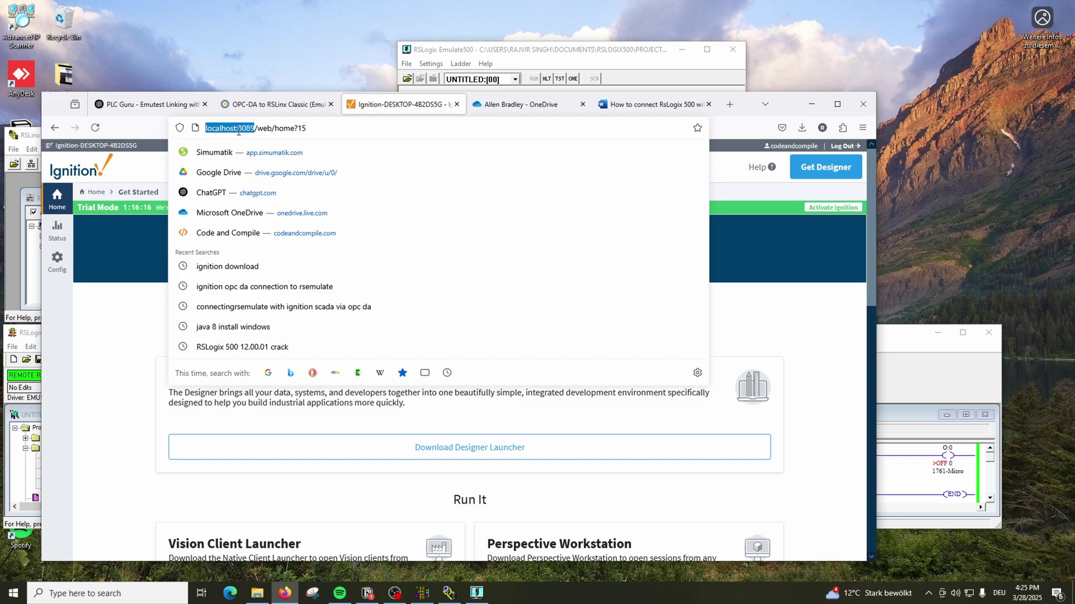
pyautogui.click(140, 177)
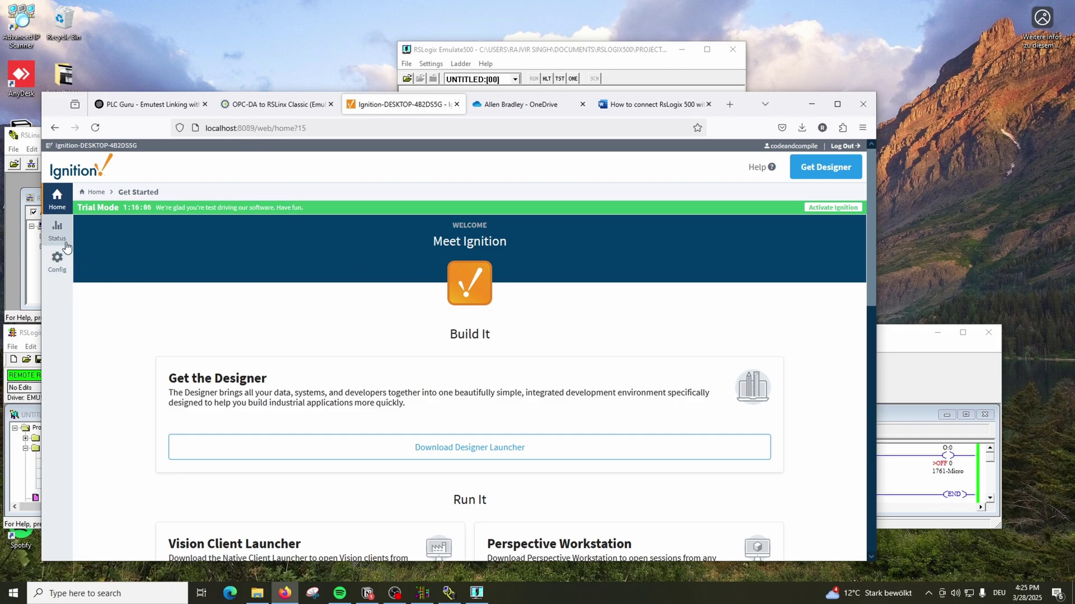
pyautogui.click(60, 265)
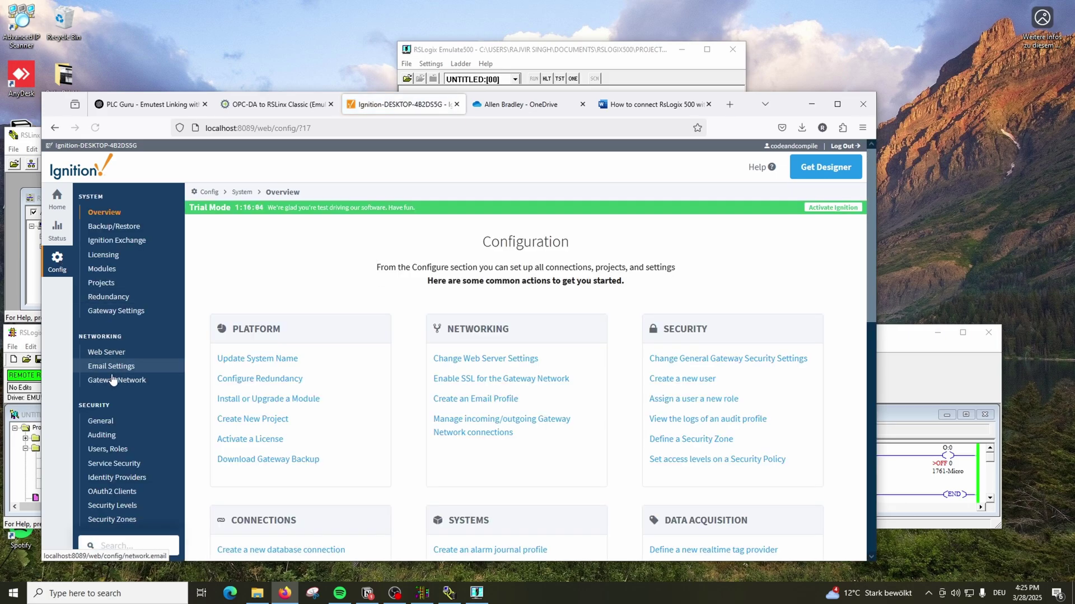
# Open the OPC Connections list in the gateway configuration.
pyautogui.scroll(-5, 112, 386)
pyautogui.scroll(-2, 110, 404)
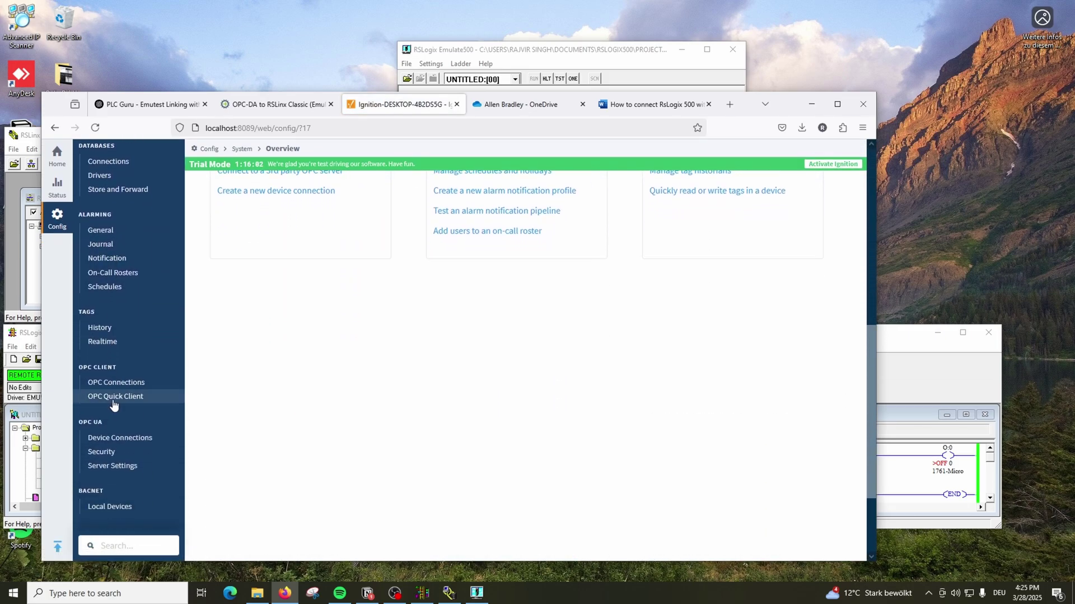
pyautogui.click(116, 382)
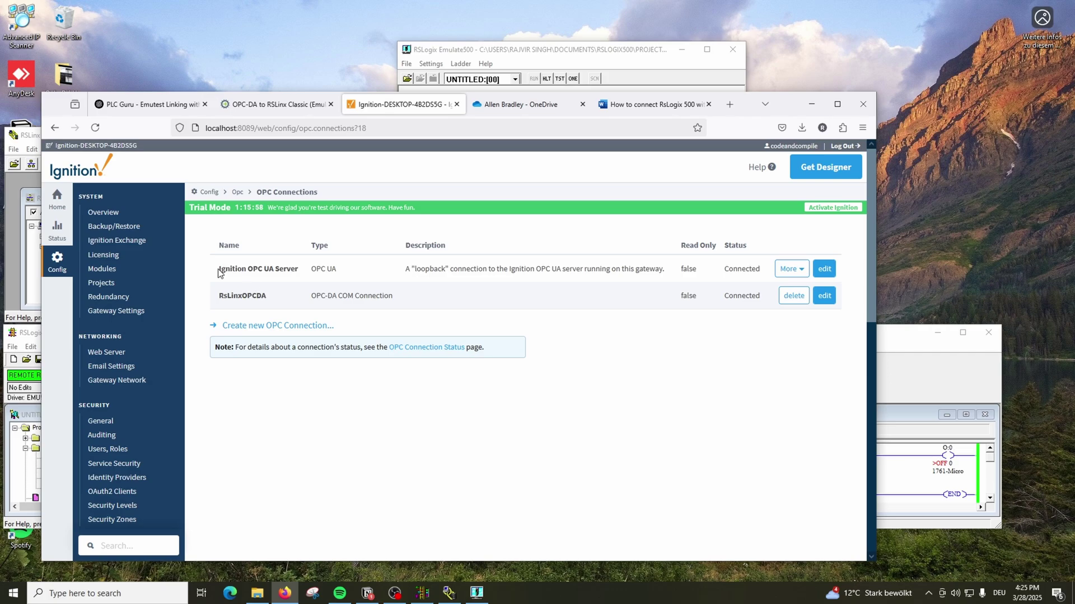
pyautogui.moveTo(220, 273); pyautogui.dragTo(649, 271)
pyautogui.click(649, 271)
# Delete the RsLinxOPCDA connection and minimize the browser to reveal the PLC windows.
pyautogui.click(802, 302)
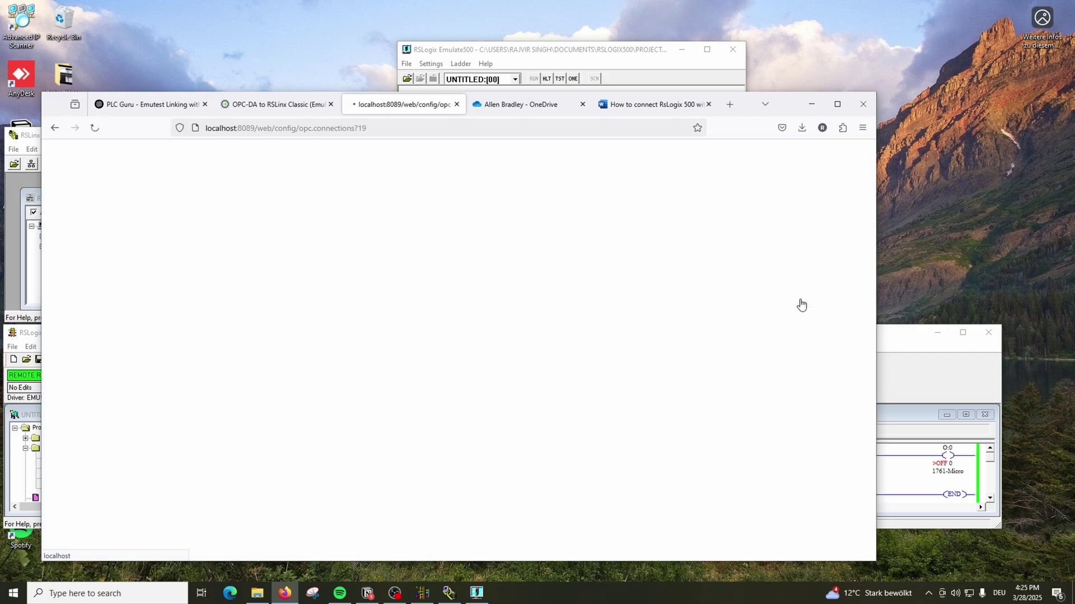
pyautogui.click(521, 342)
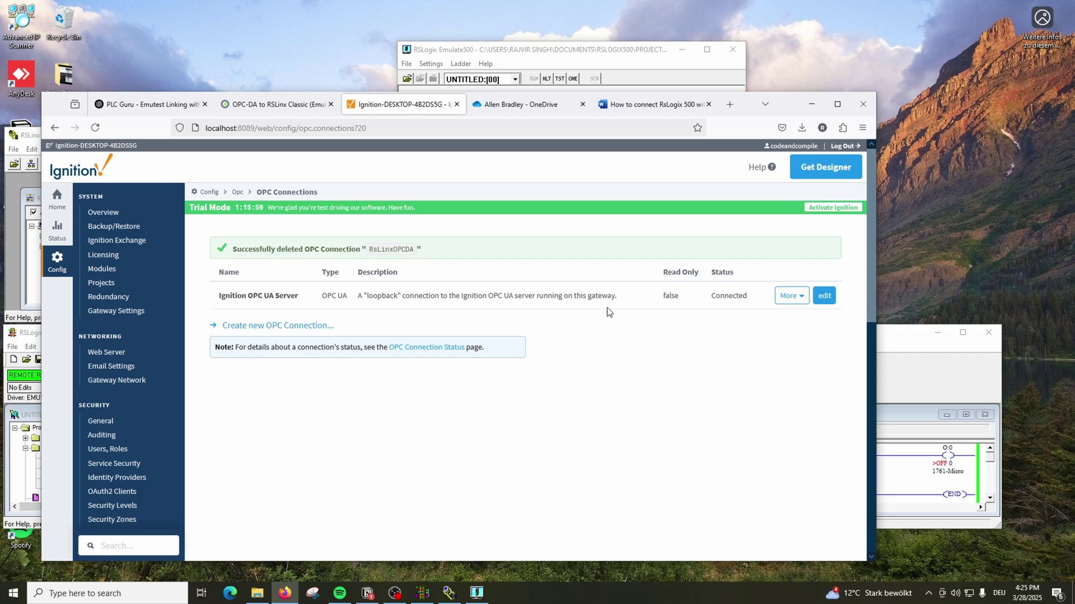
pyautogui.click(809, 109)
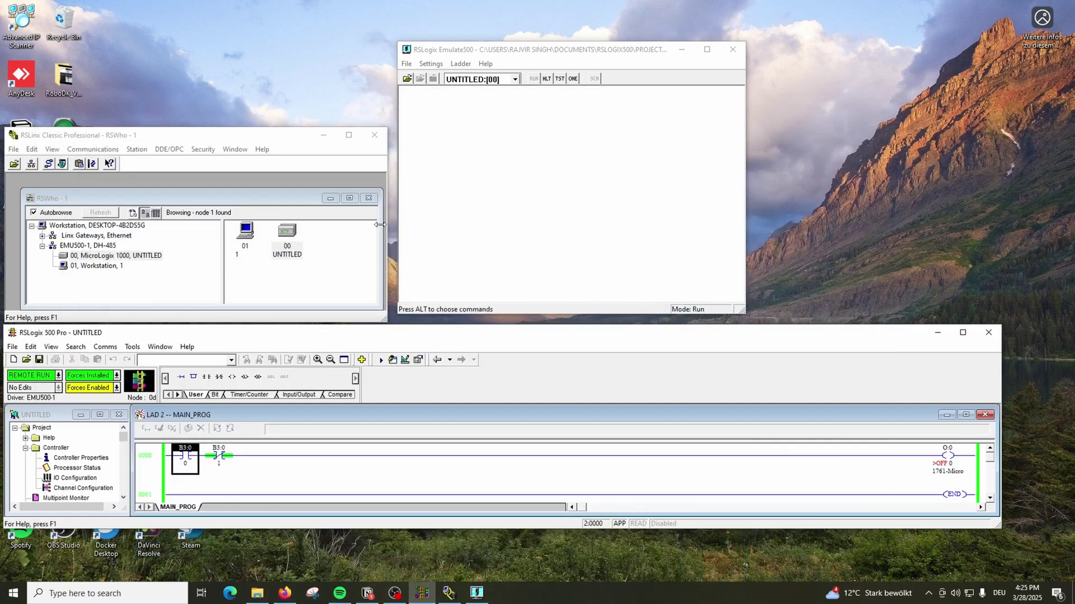
pyautogui.click(462, 197)
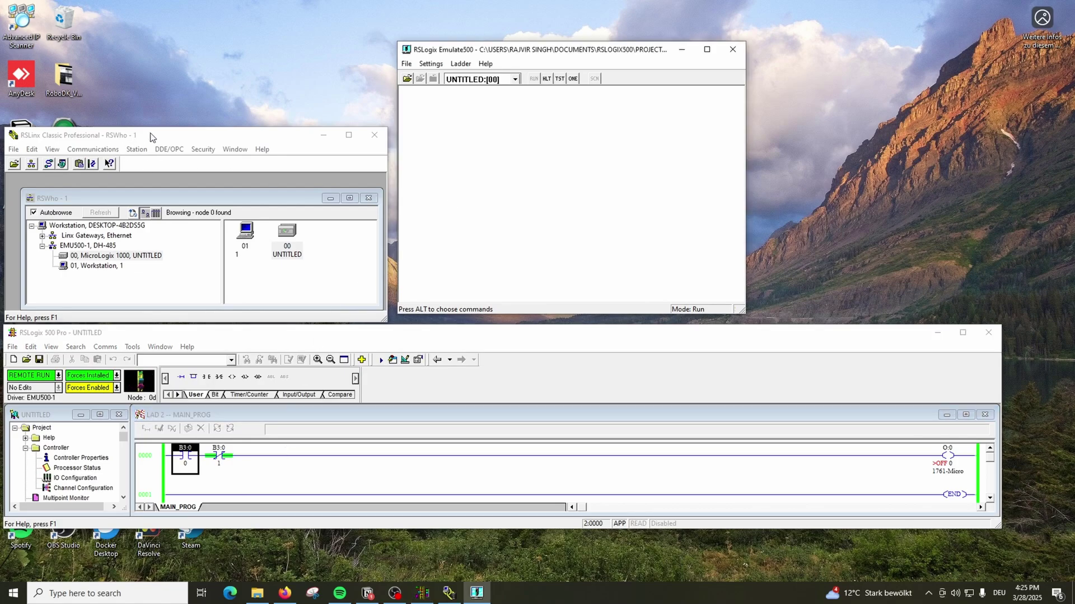
# Delete the Rslm, UNTITLED and UNTITLED2 DDE/OPC topics in Topic Configuration.
pyautogui.moveTo(150, 137); pyautogui.dragTo(155, 63)
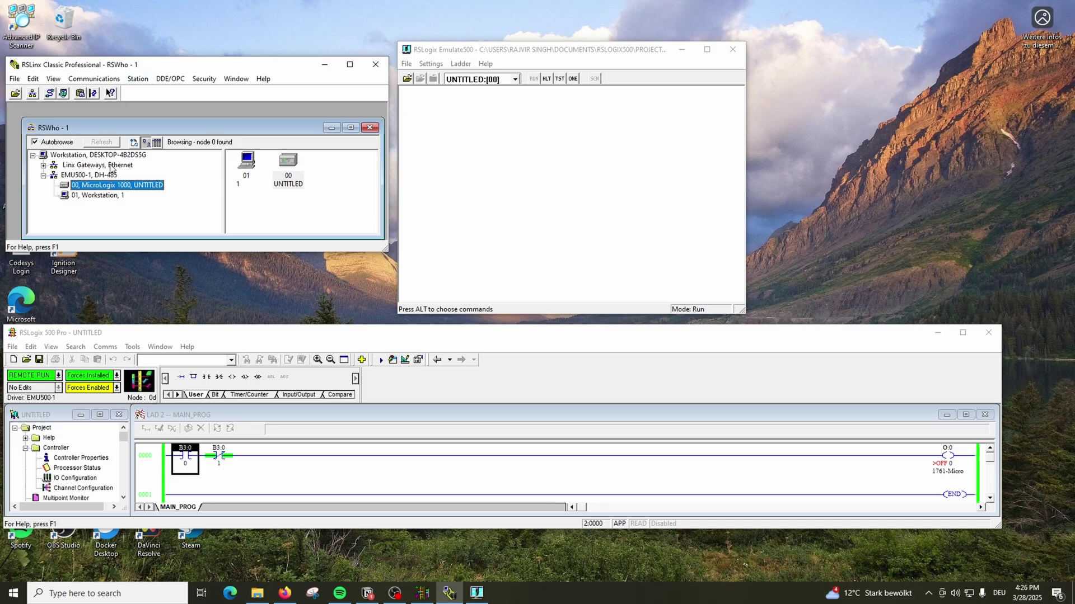
pyautogui.click(168, 81)
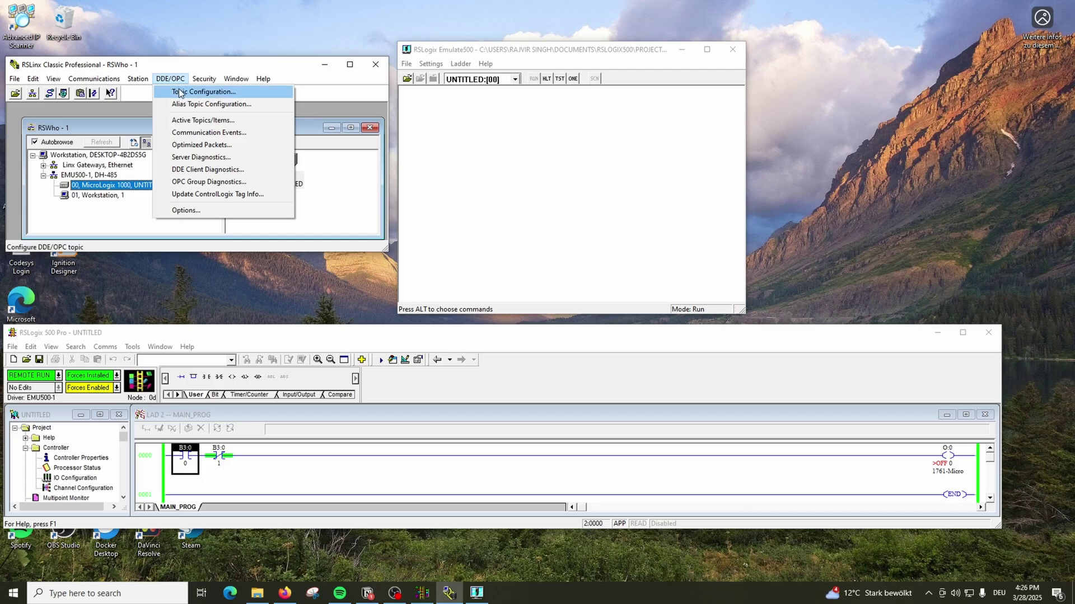
pyautogui.click(179, 91)
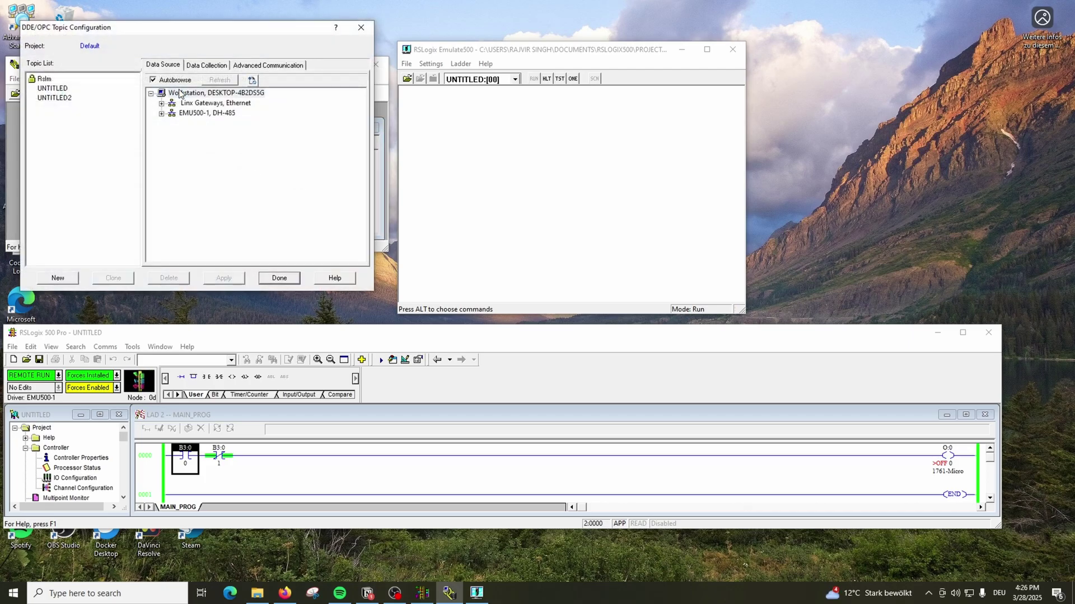
pyautogui.click(51, 88)
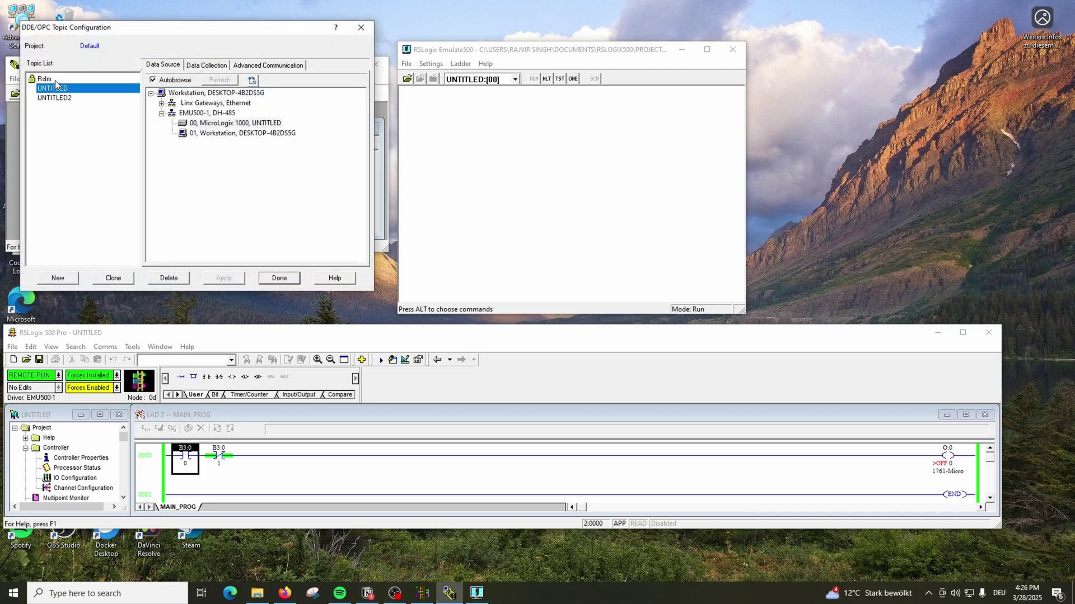
pyautogui.press('Up')
pyautogui.click(173, 280)
pyautogui.click(235, 196)
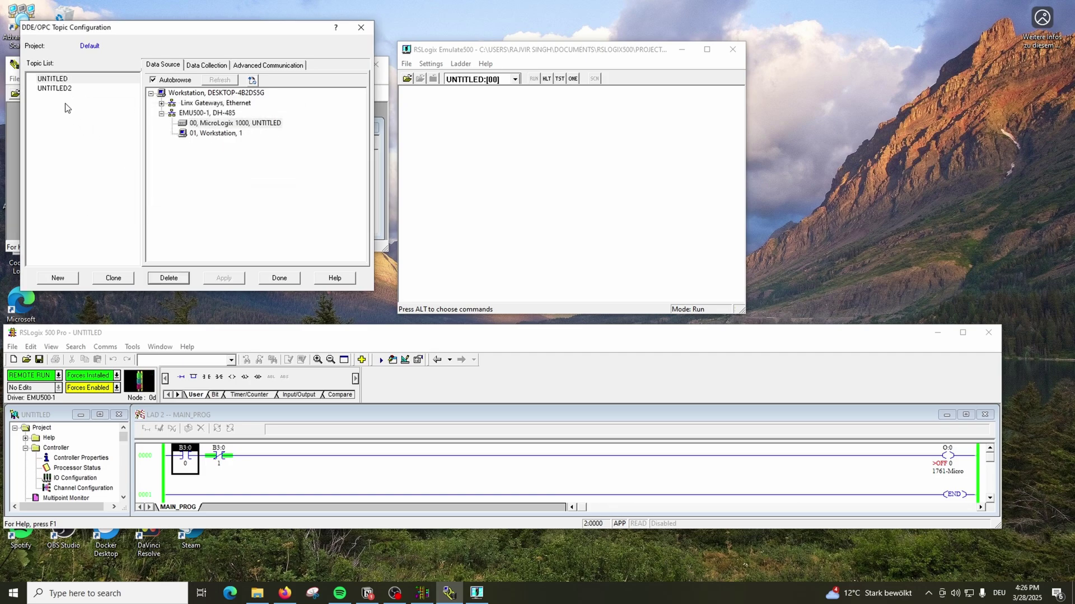
pyautogui.click(168, 277)
pyautogui.press('Return')
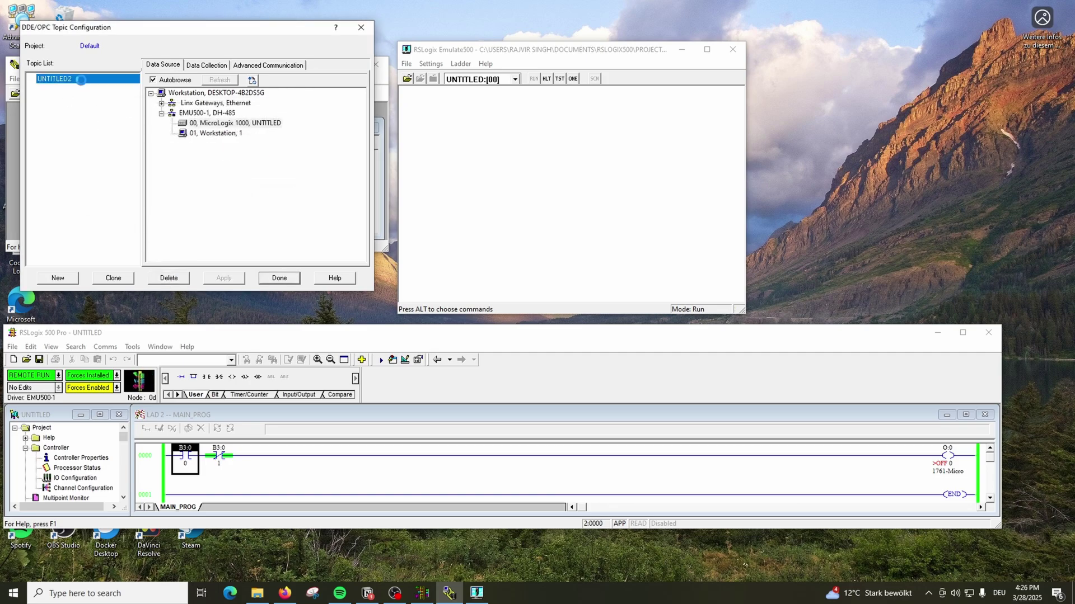
pyautogui.click(169, 280)
pyautogui.press('Return')
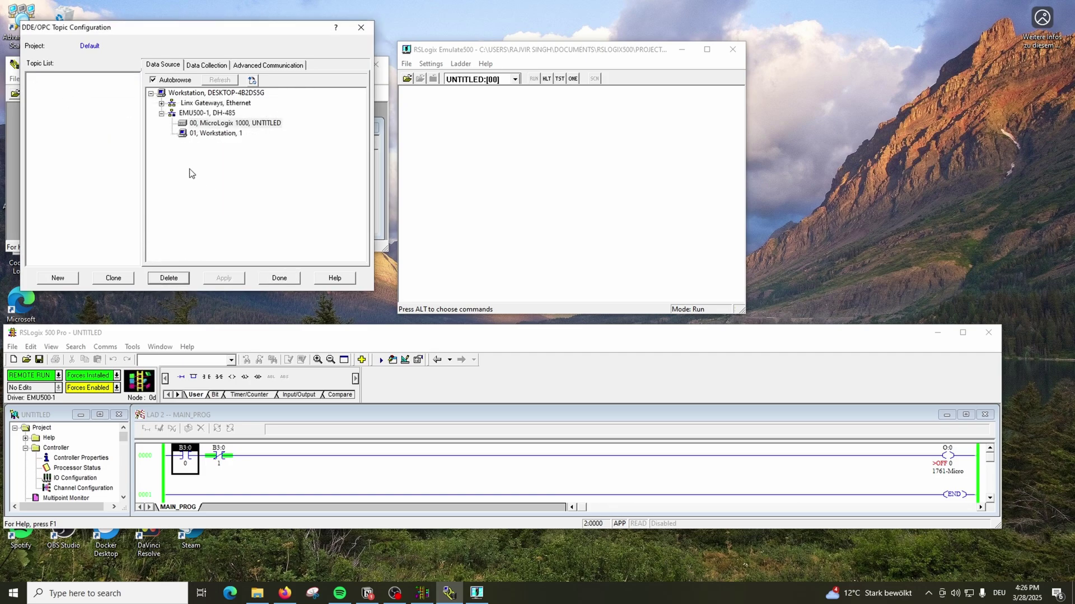
# Create and apply topic RsLogix500 using node 00, MicroLogix 1000, UNTITLED as data source.
pyautogui.click(49, 281)
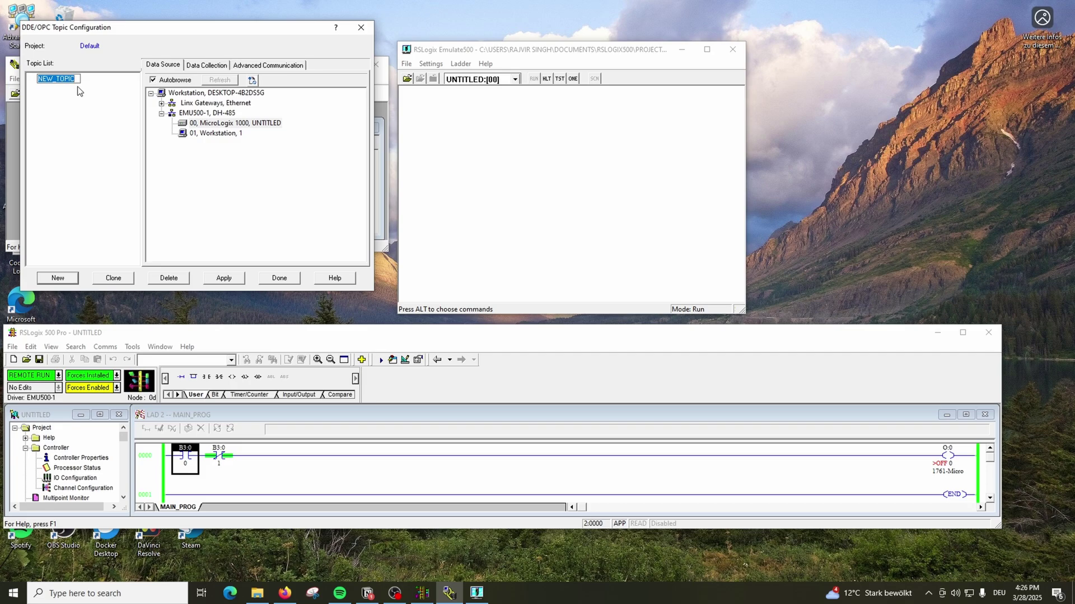
pyautogui.write('RsLogix500')
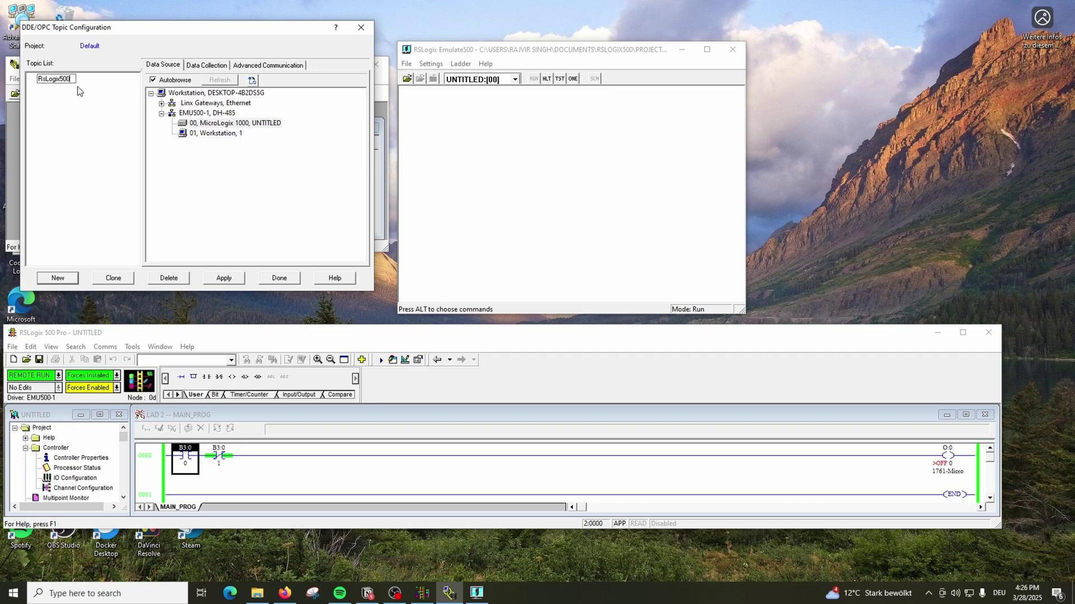
pyautogui.press('Return')
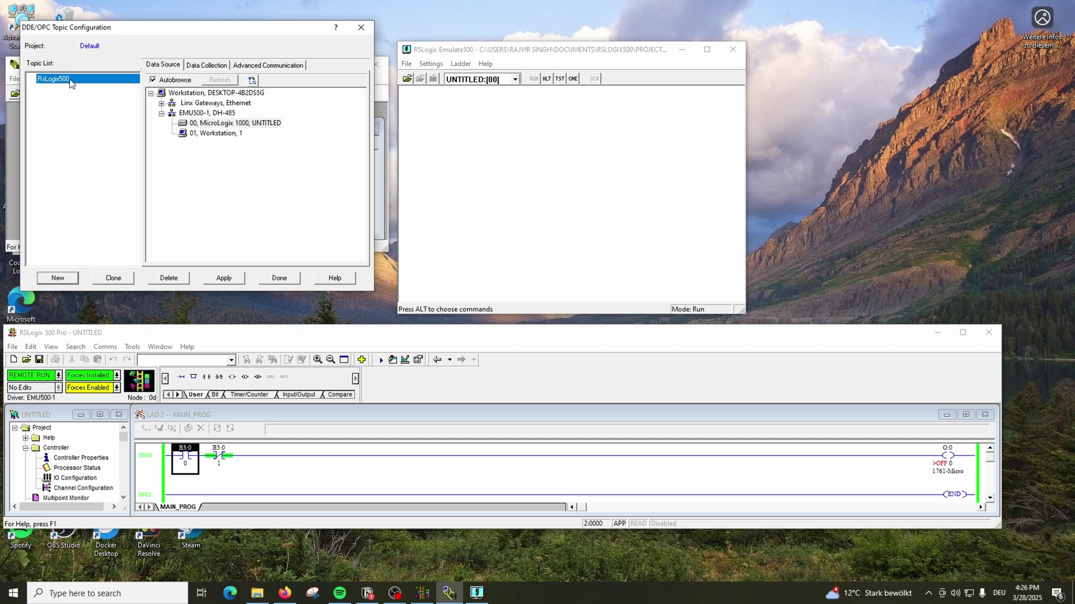
pyautogui.click(204, 124)
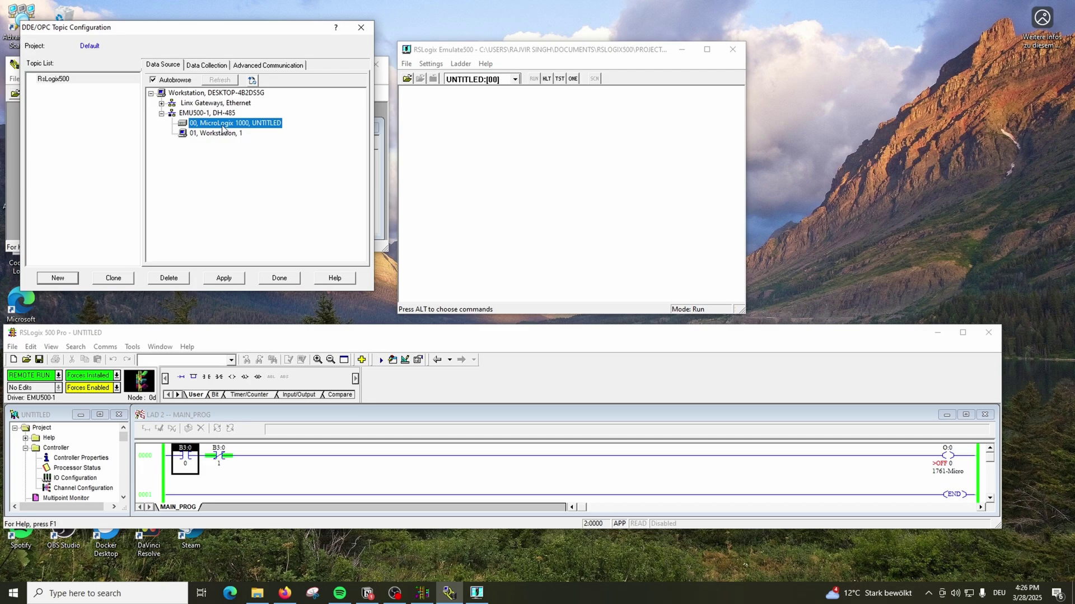
pyautogui.click(224, 278)
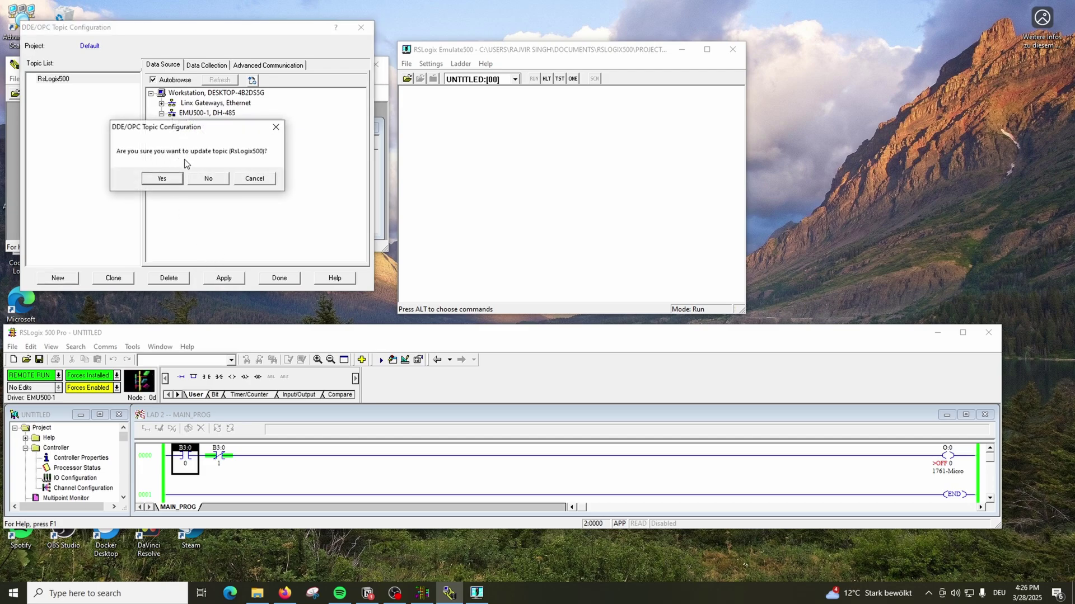
pyautogui.click(162, 178)
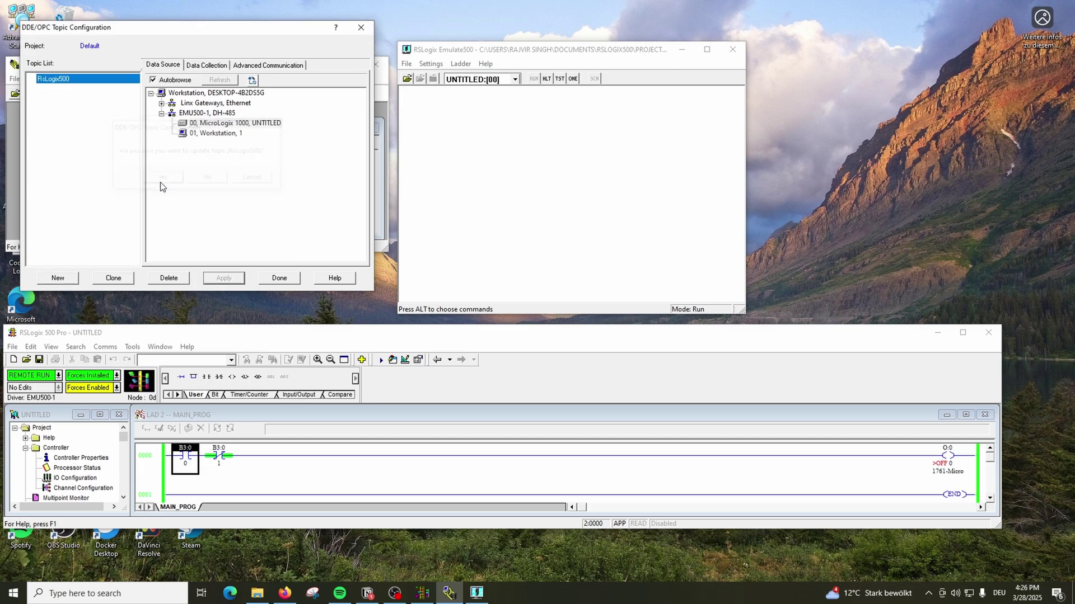
pyautogui.click(190, 127)
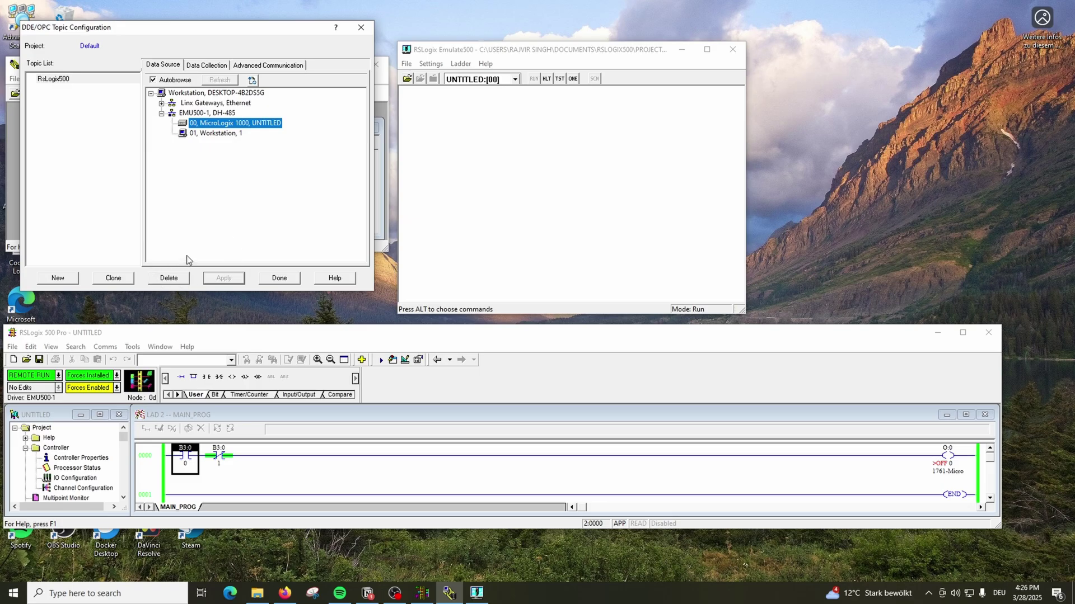
pyautogui.click(276, 281)
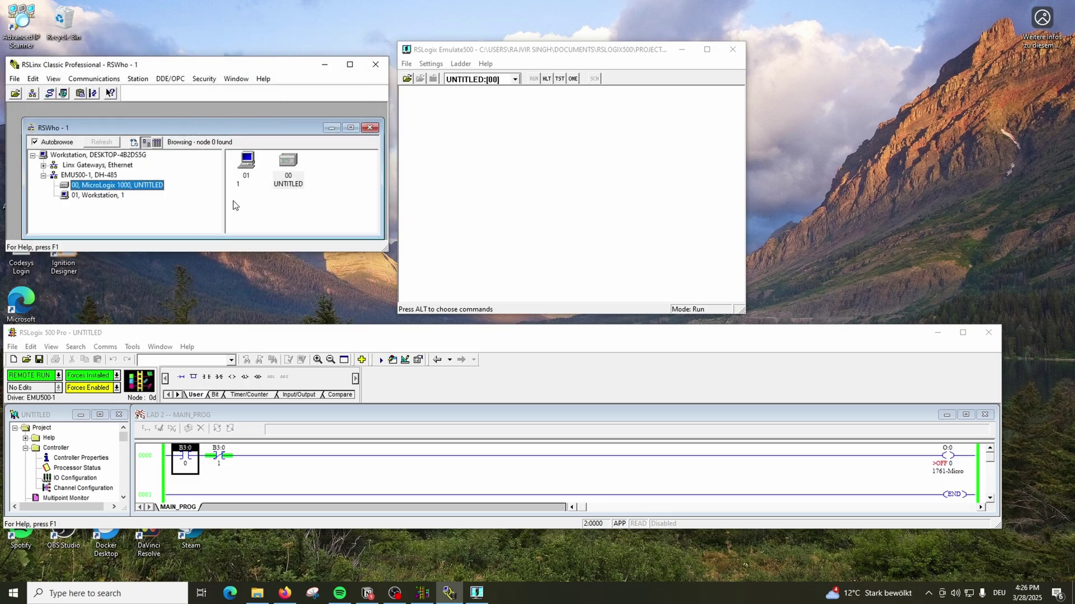
# Start a new OPC-DA COM connection to the local RSLinx OPC Server.
pyautogui.click(285, 593)
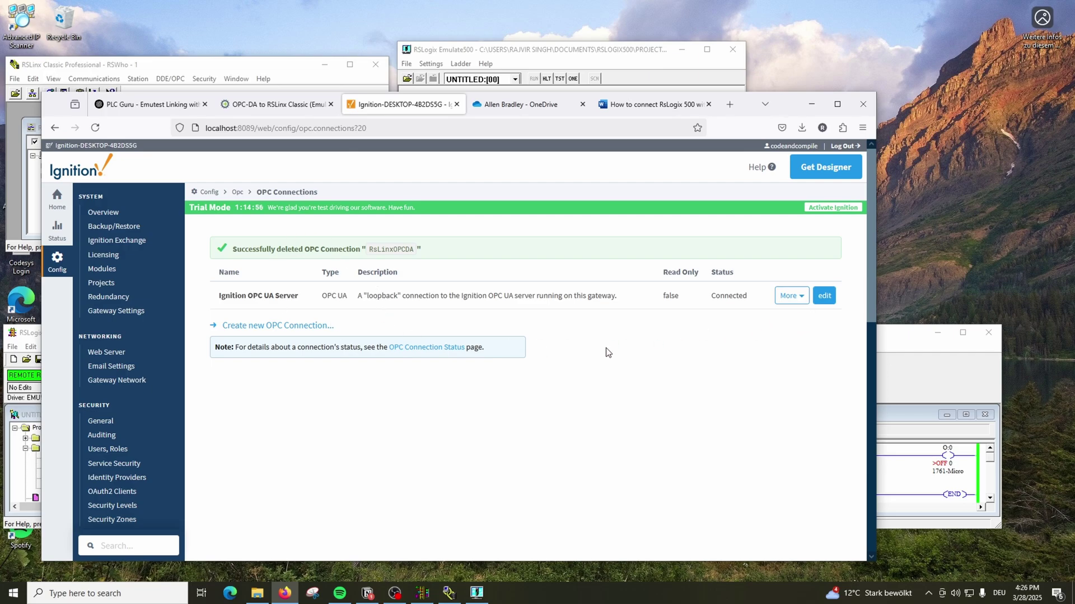
pyautogui.click(285, 327)
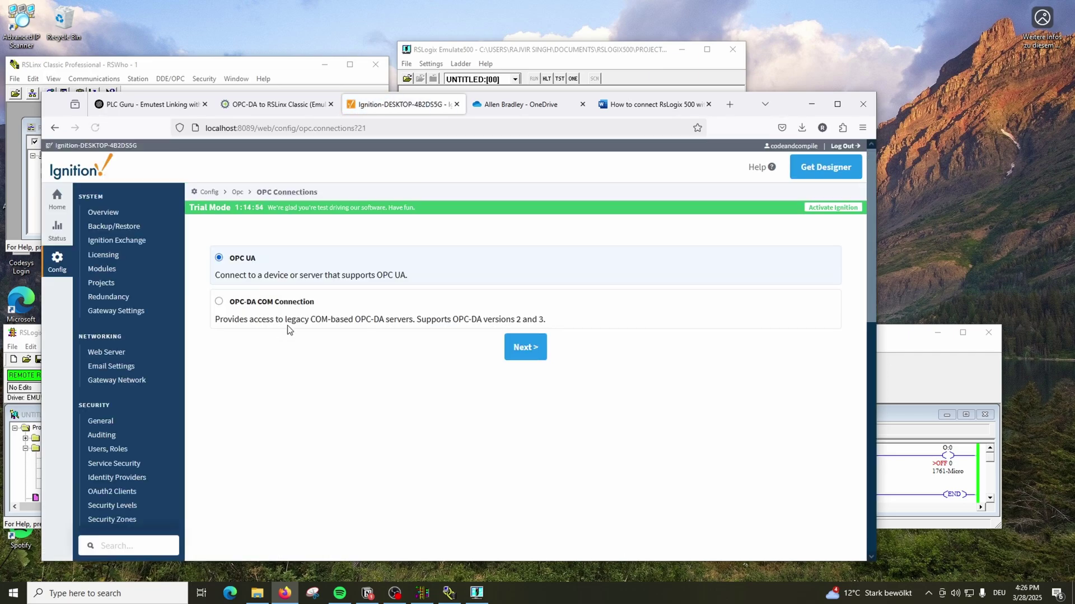
pyautogui.click(218, 302)
pyautogui.click(510, 348)
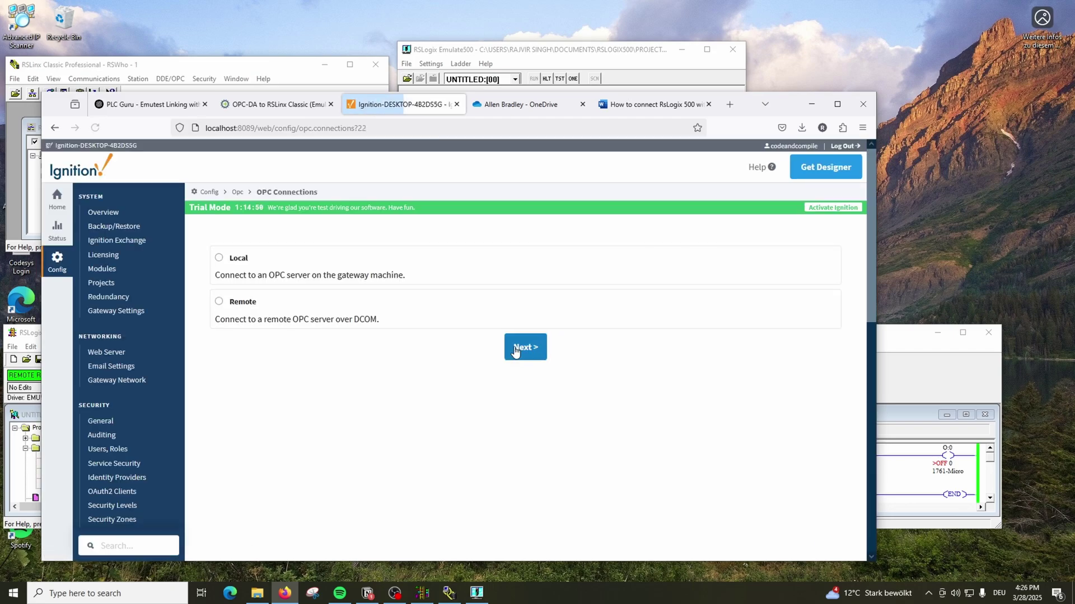
pyautogui.click(218, 258)
pyautogui.click(535, 348)
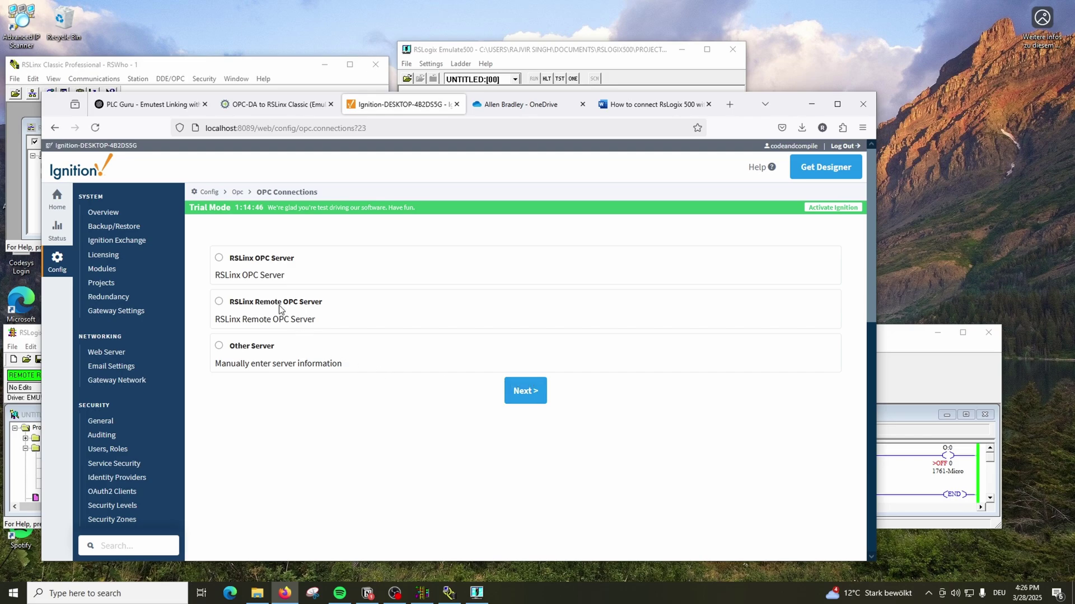
pyautogui.click(219, 260)
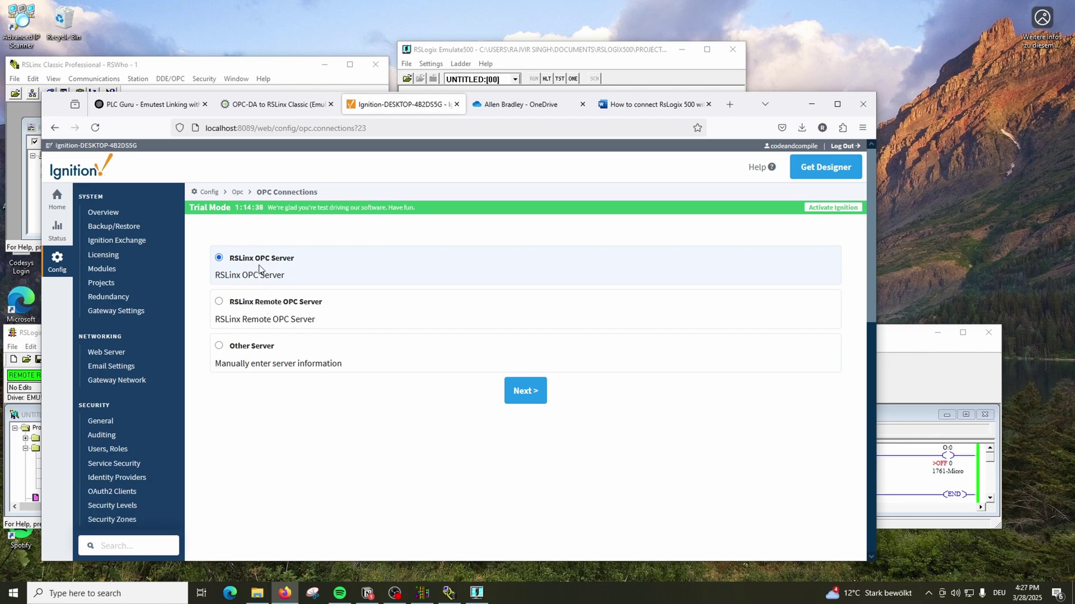
pyautogui.click(537, 398)
# Name the connection RsLinxDA and create it.
pyautogui.click(344, 285)
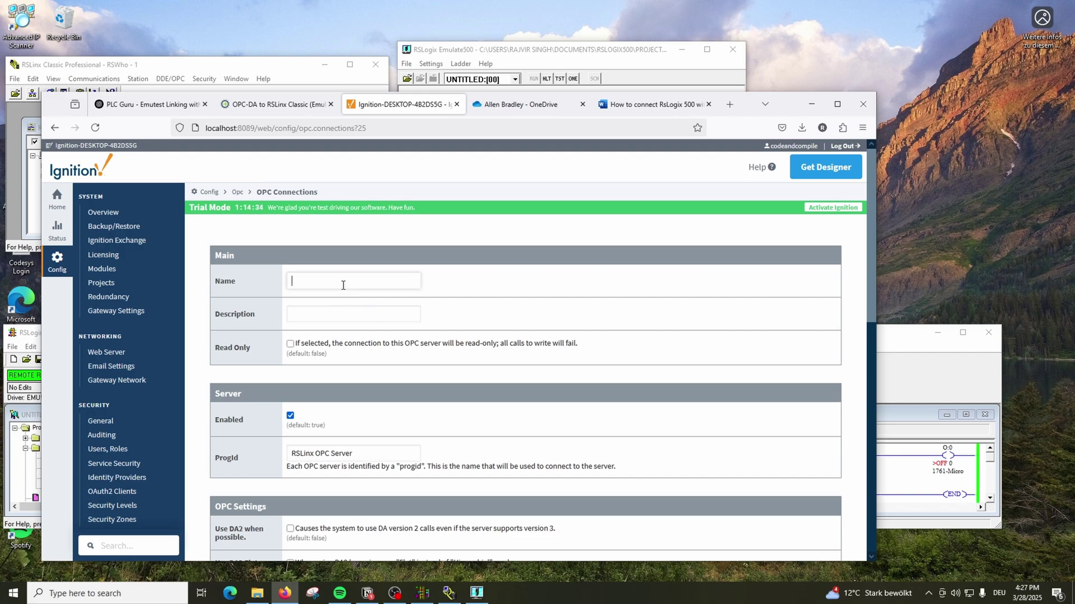
pyautogui.write('RsLi')
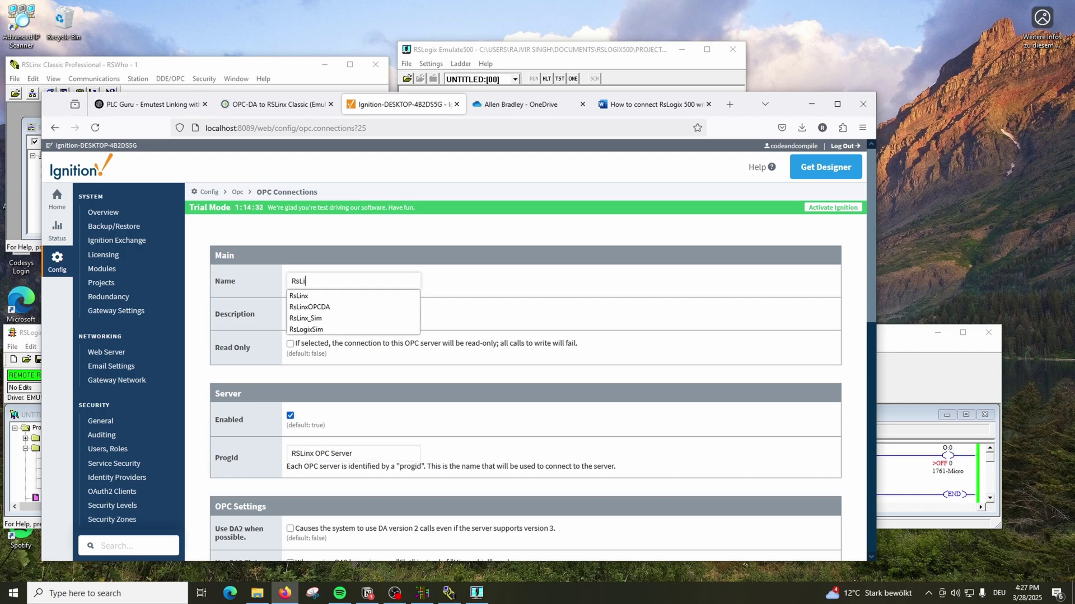
pyautogui.write('nx')
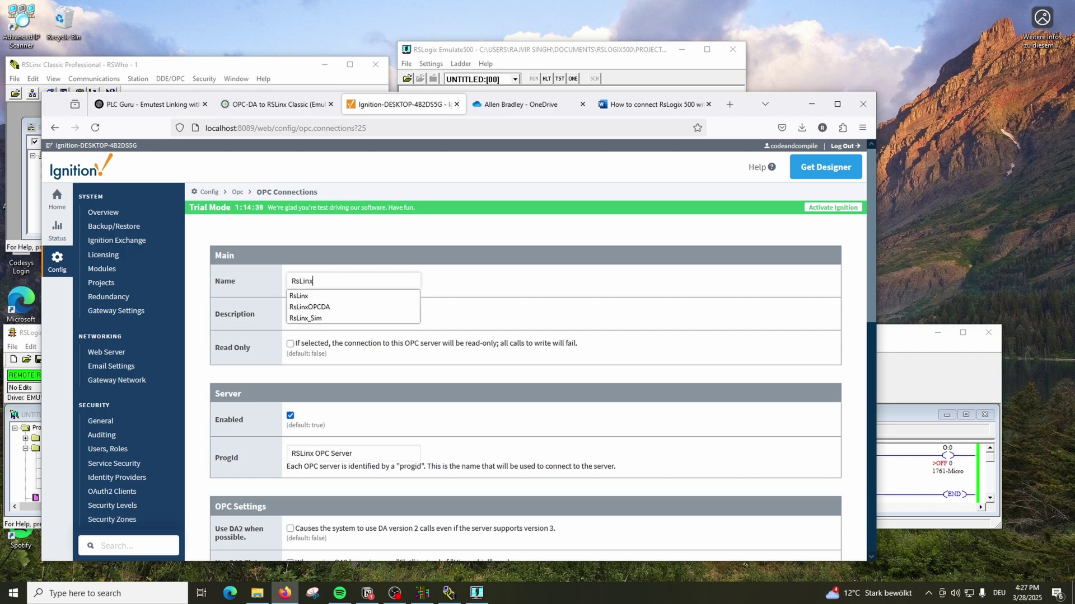
pyautogui.write('DA')
pyautogui.click(440, 288)
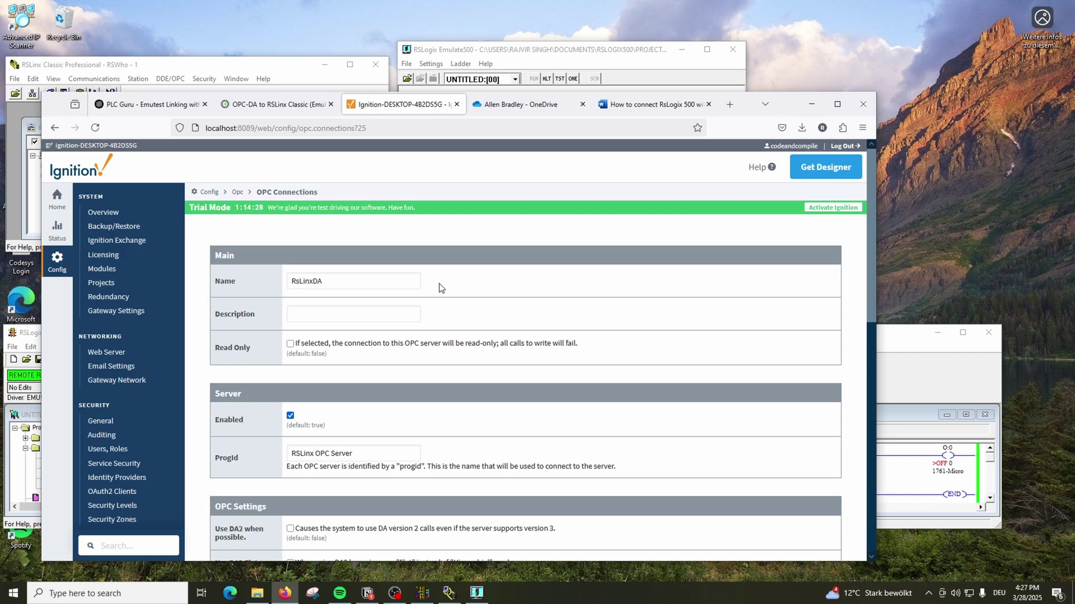
pyautogui.scroll(-5, 439, 287)
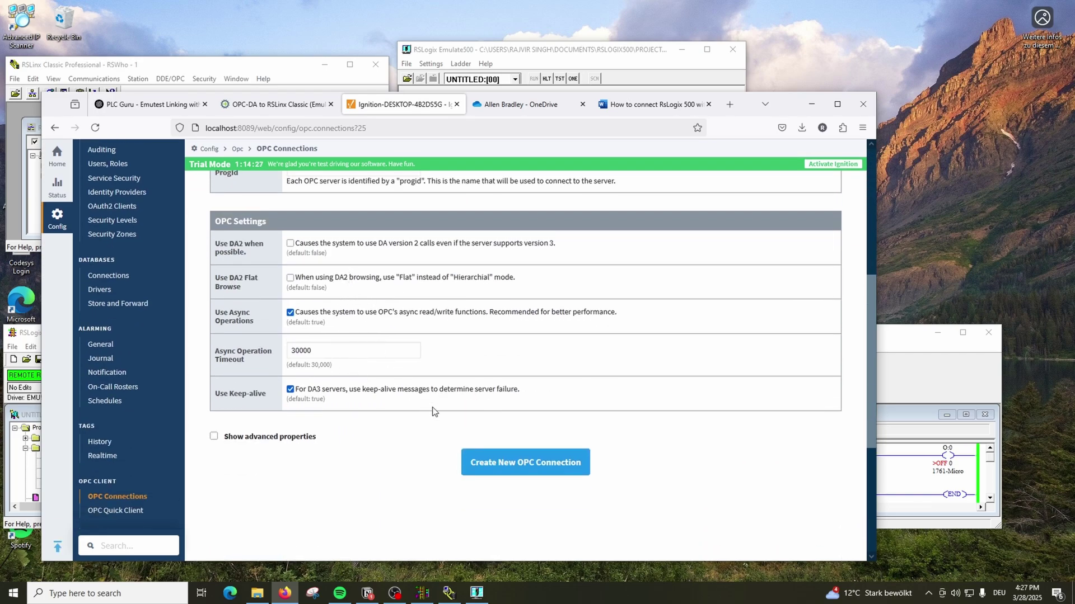
pyautogui.click(492, 462)
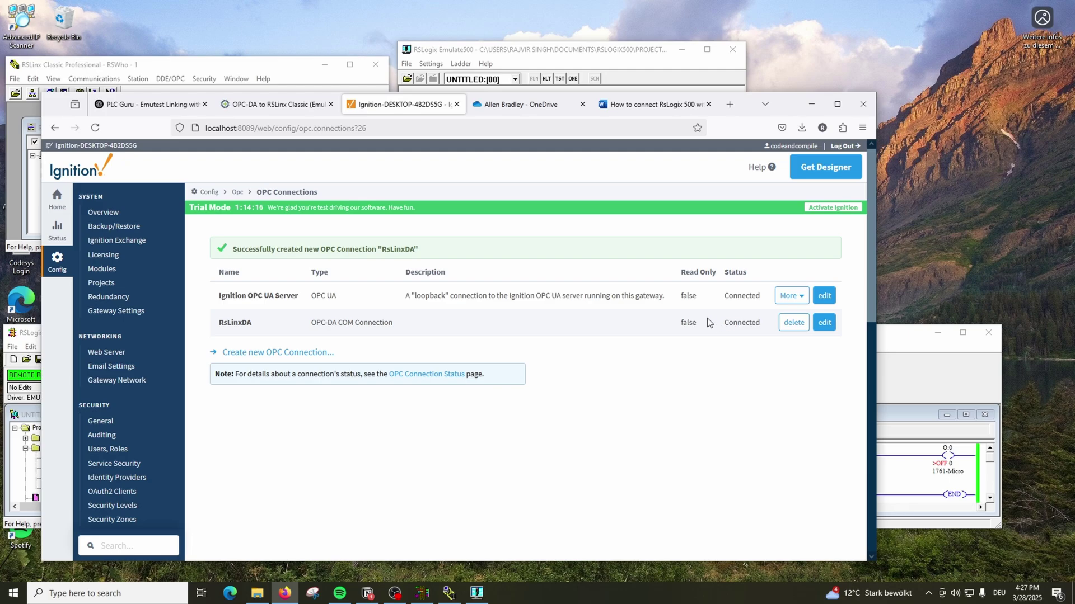
# Open the OPC Quick Client, then check the RsLogix500 DDE/OPC topic's data source in RSLinx Classic.
pyautogui.scroll(-5, 132, 412)
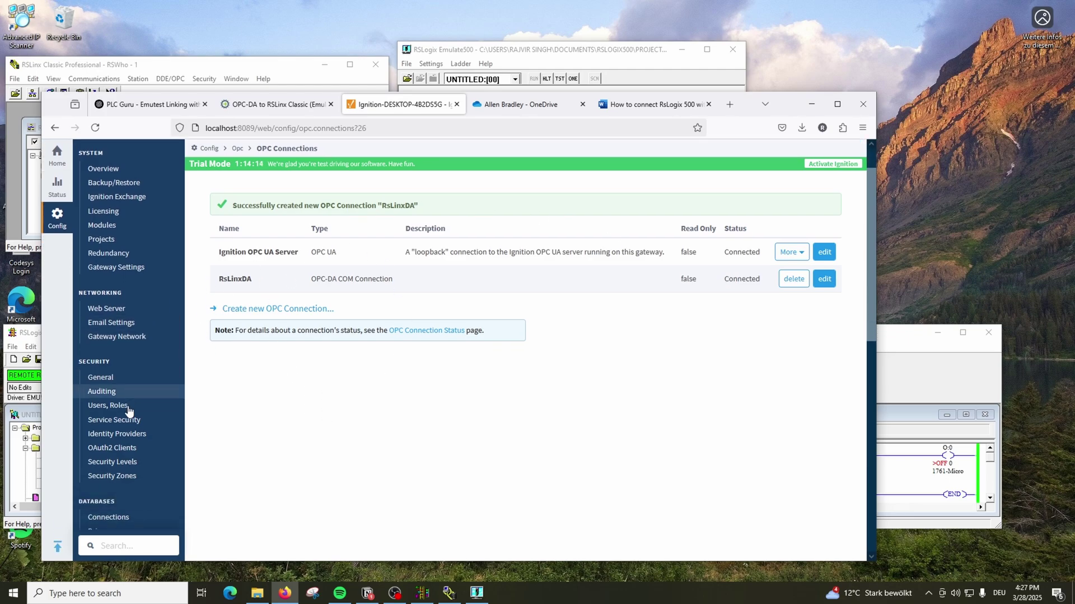
pyautogui.scroll(-3, 124, 409)
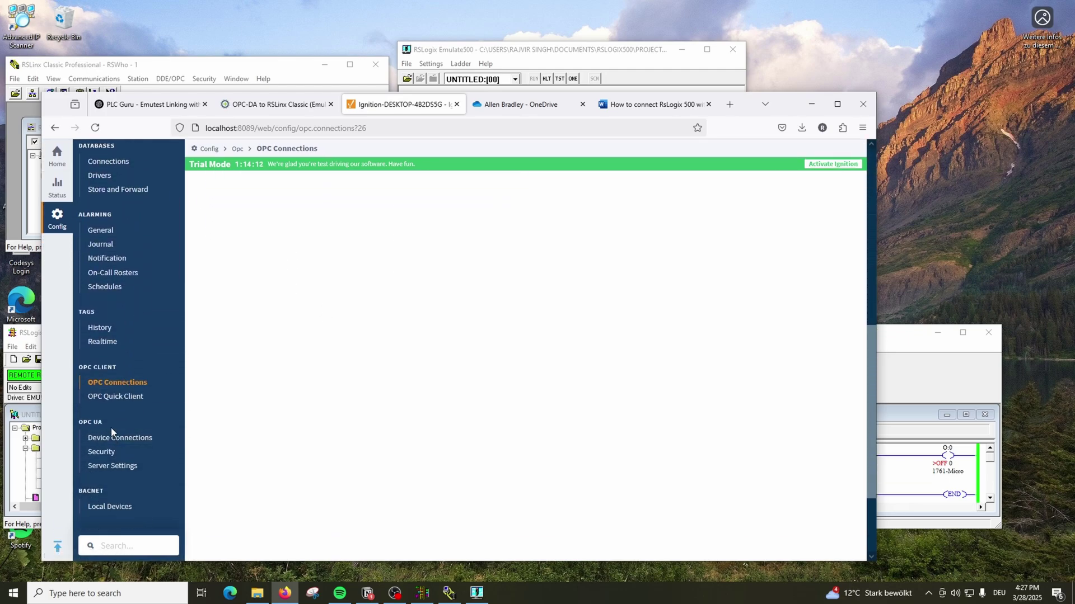
pyautogui.click(100, 400)
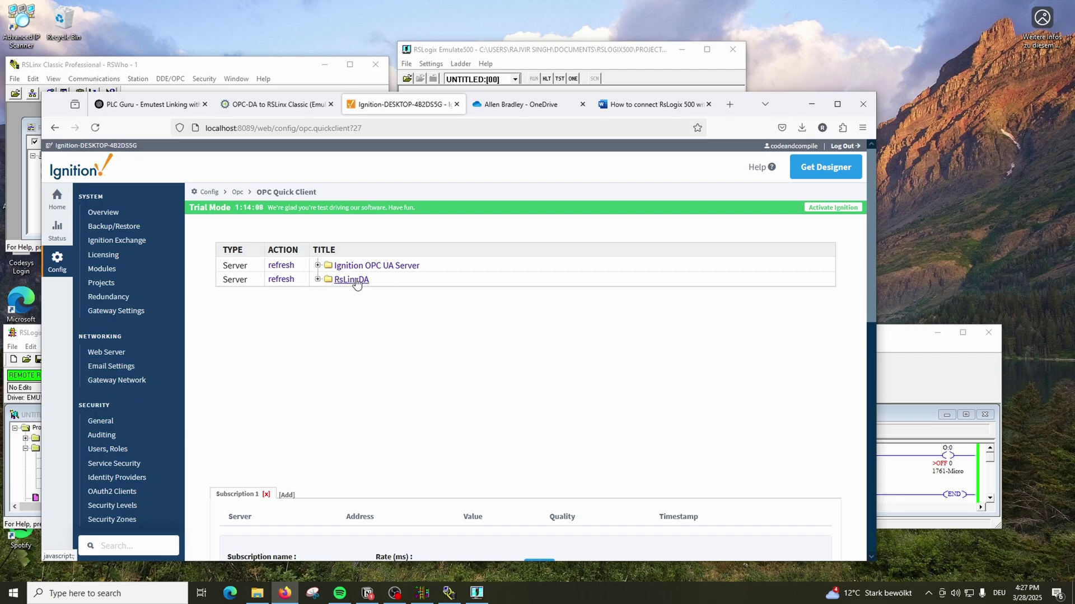
pyautogui.click(480, 53)
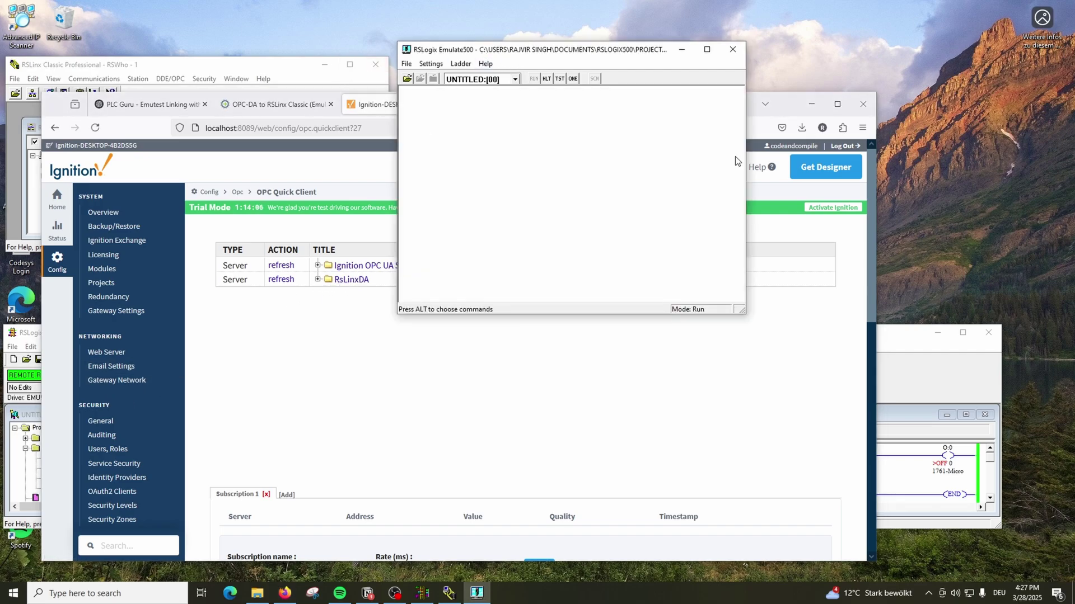
pyautogui.click(286, 76)
pyautogui.click(170, 78)
pyautogui.click(179, 91)
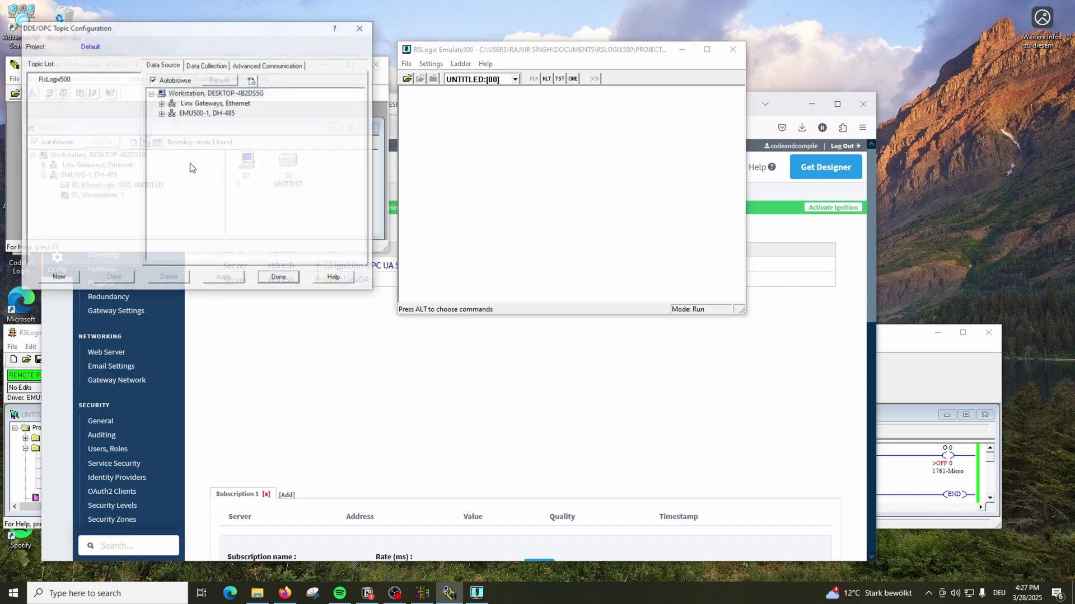
pyautogui.click(54, 80)
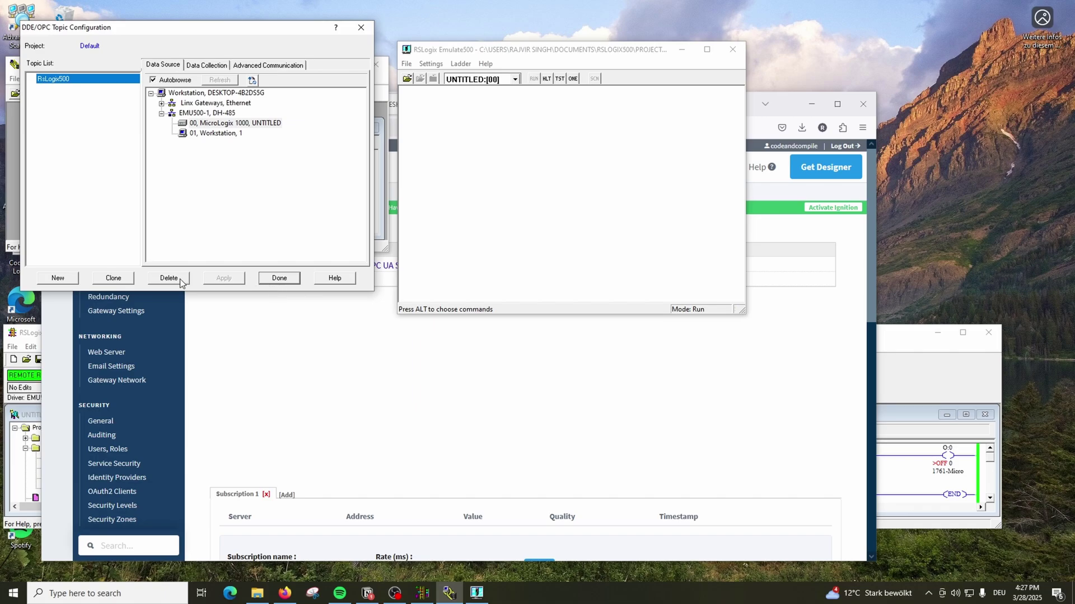
pyautogui.moveTo(195, 32); pyautogui.dragTo(870, 61)
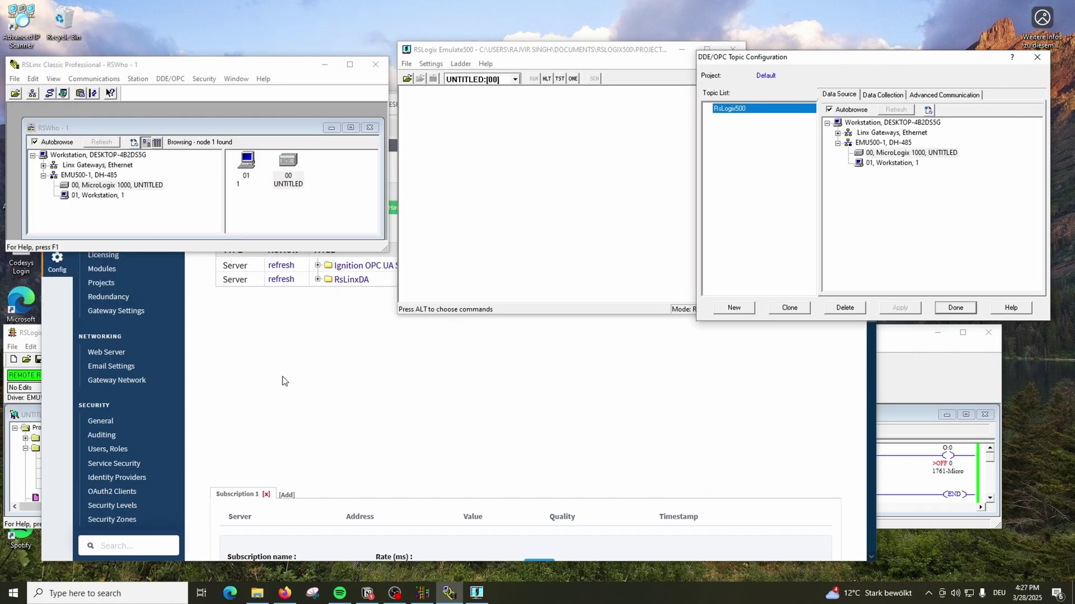
# Return to the Quick Client and expand the RsLinxDA server.
pyautogui.click(283, 380)
pyautogui.scroll(-1, 269, 311)
pyautogui.scroll(-5, 131, 438)
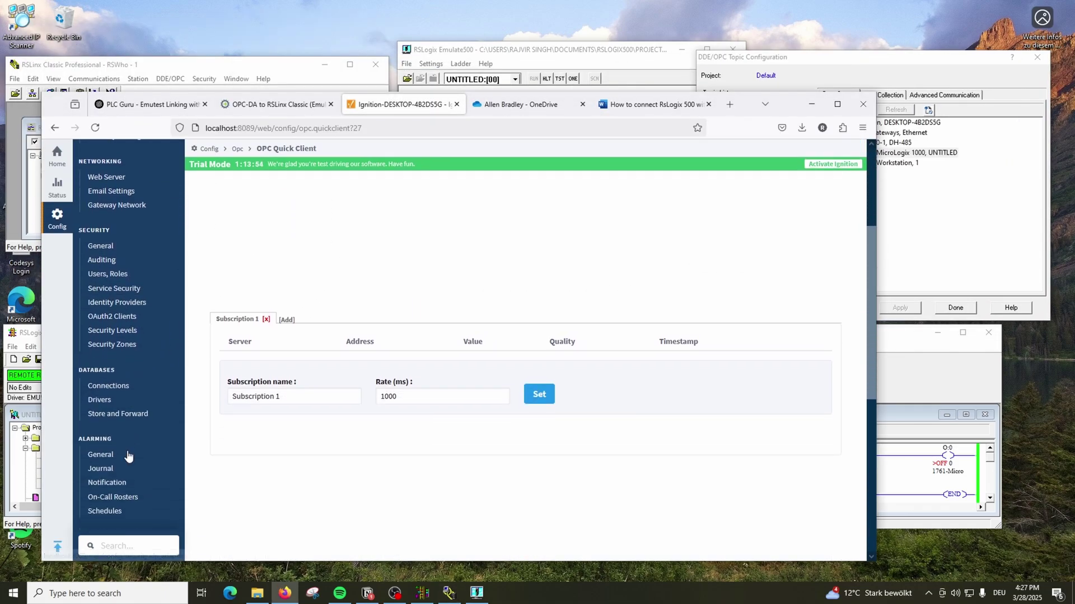
pyautogui.click(114, 440)
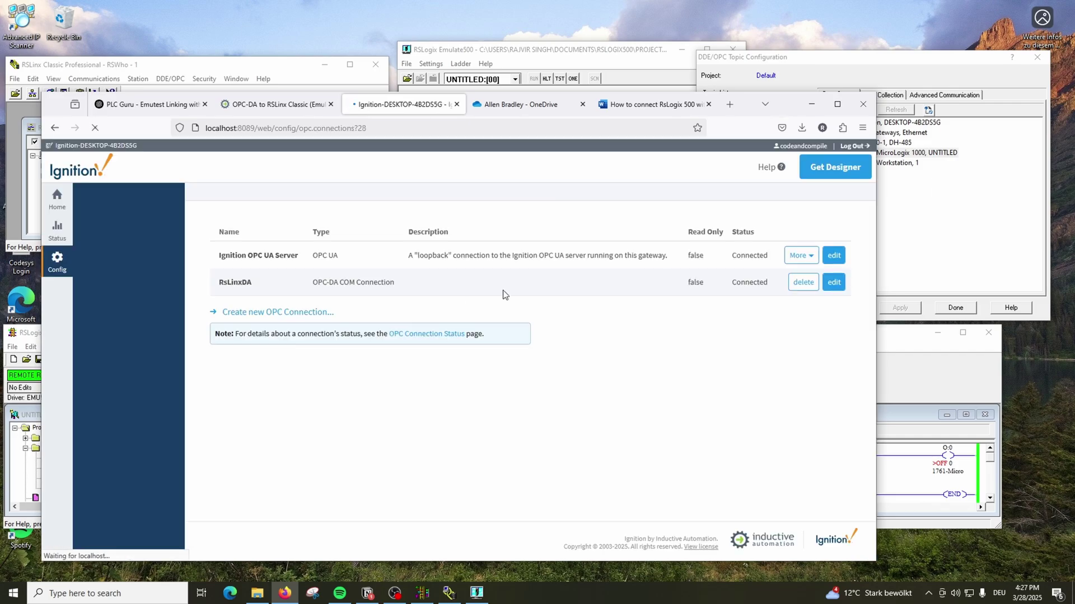
pyautogui.click(55, 128)
pyautogui.click(318, 179)
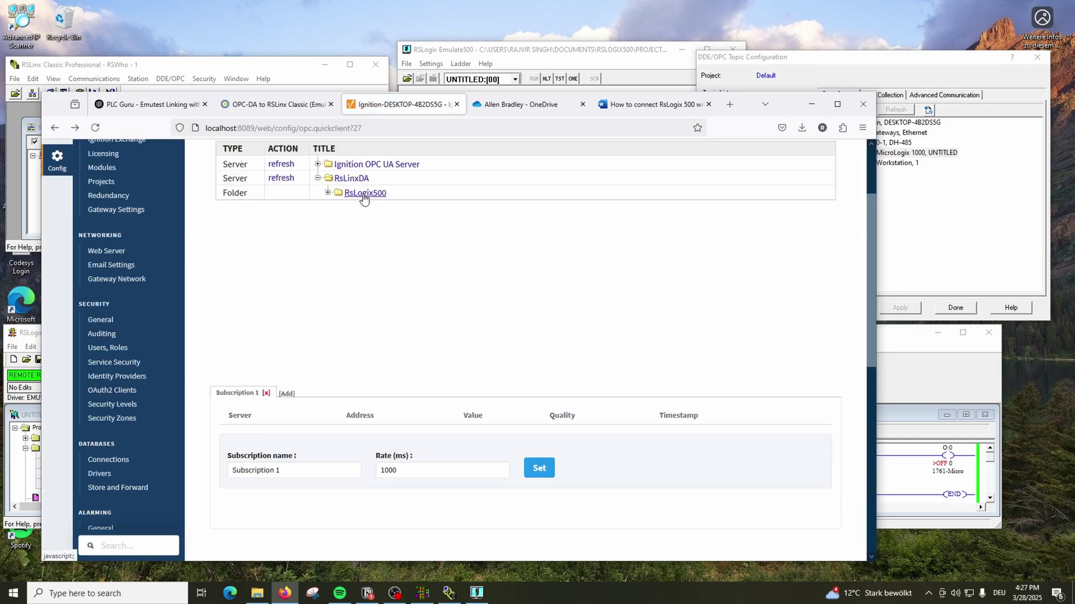
# Expand RsLogix500 > Online > B3 to list tags B3:0 through B3:7, comparing with the RSLinx topic.
pyautogui.click(778, 68)
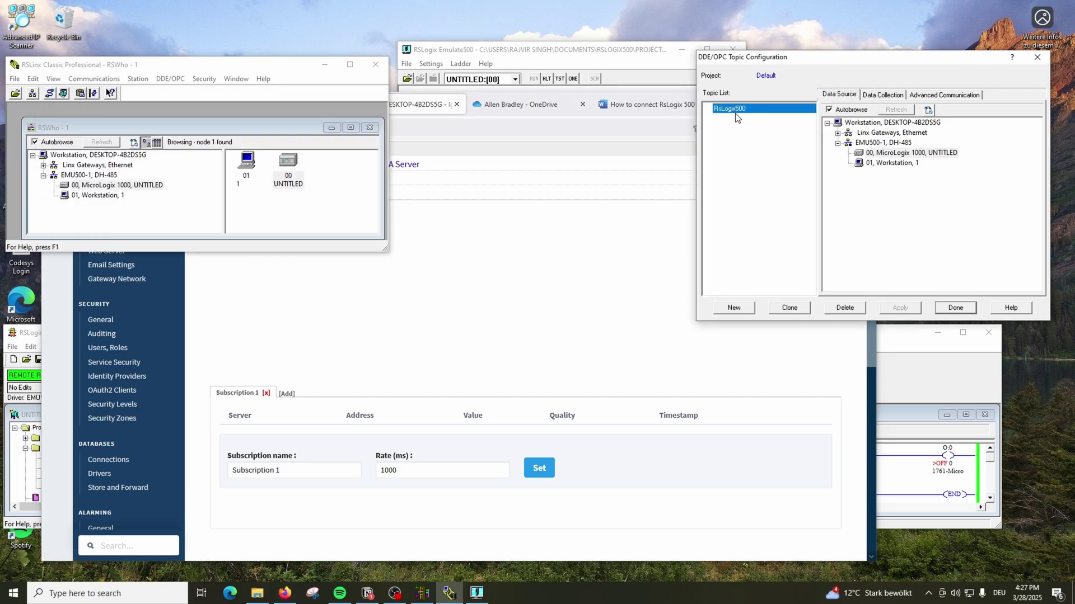
pyautogui.click(439, 242)
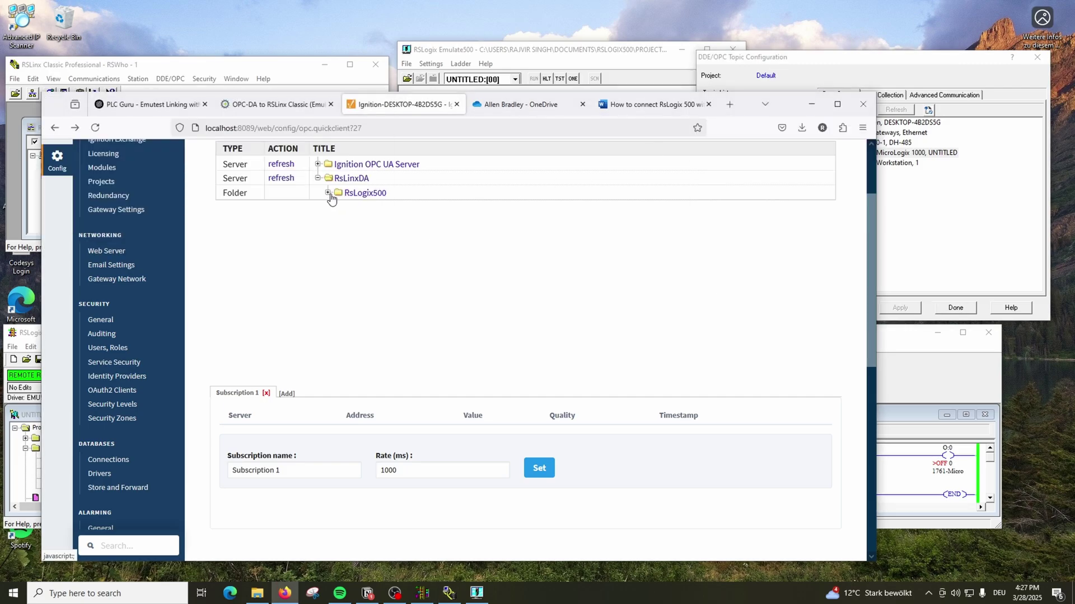
pyautogui.click(900, 156)
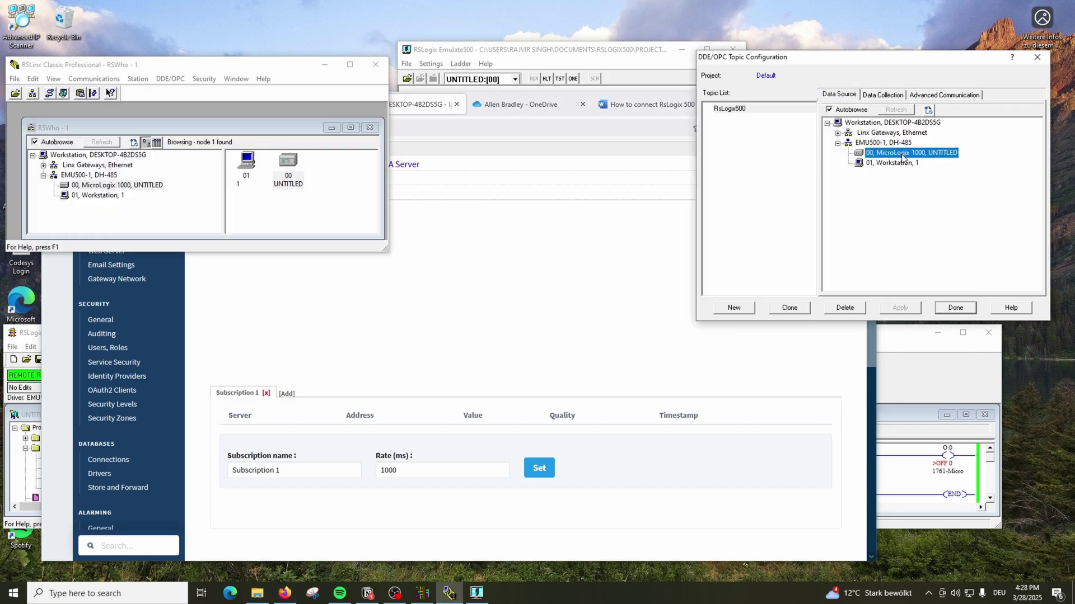
pyautogui.click(460, 252)
pyautogui.click(330, 194)
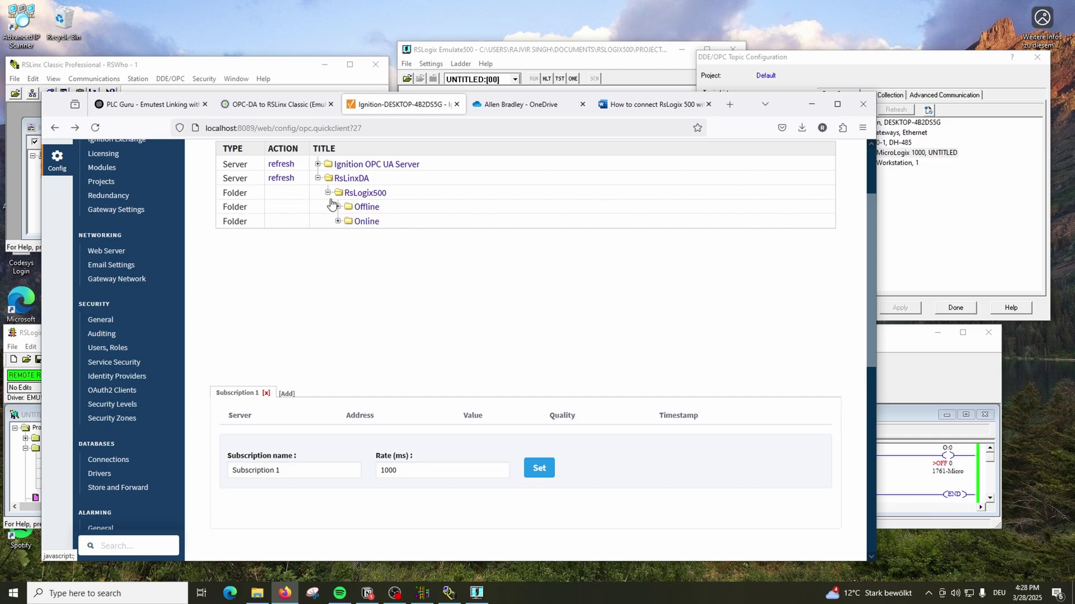
pyautogui.click(338, 222)
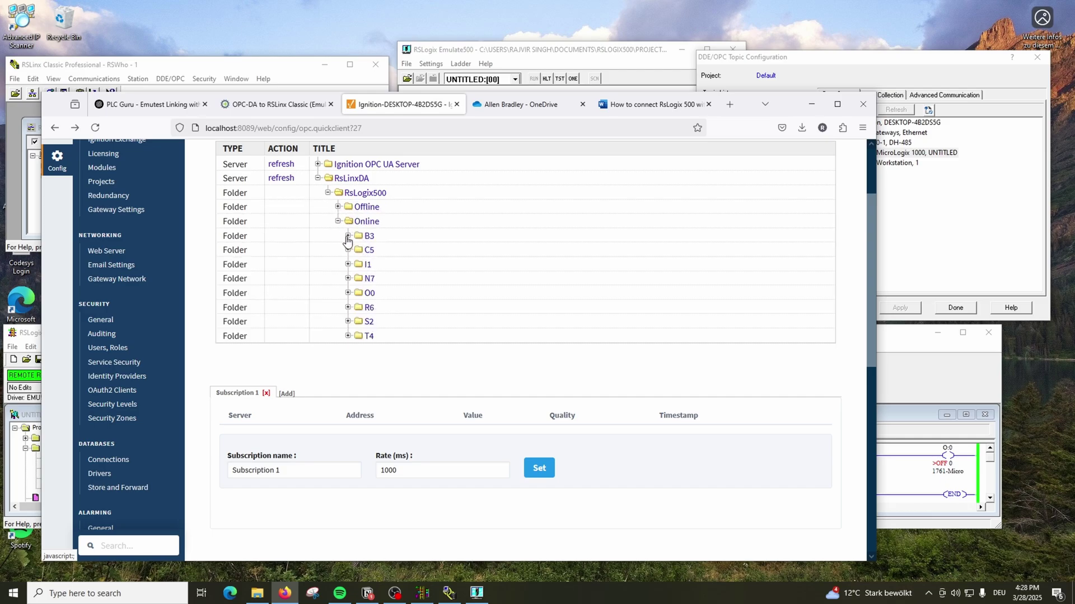
pyautogui.click(348, 236)
pyautogui.scroll(3, 385, 255)
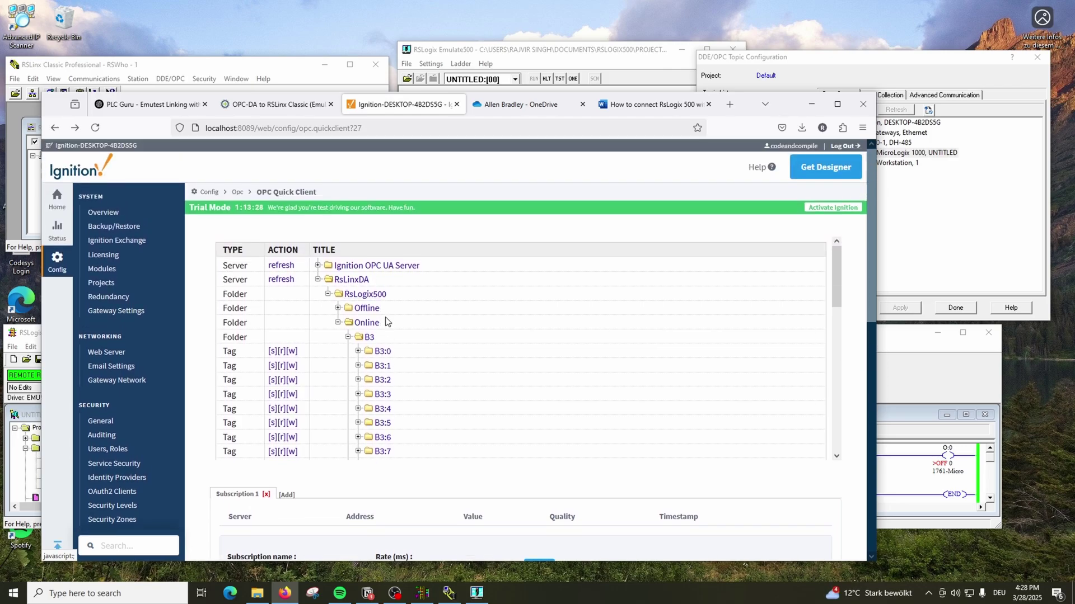
# Read tag B3:0 and highlight the result showing Value 0 with Quality Good.
pyautogui.click(358, 352)
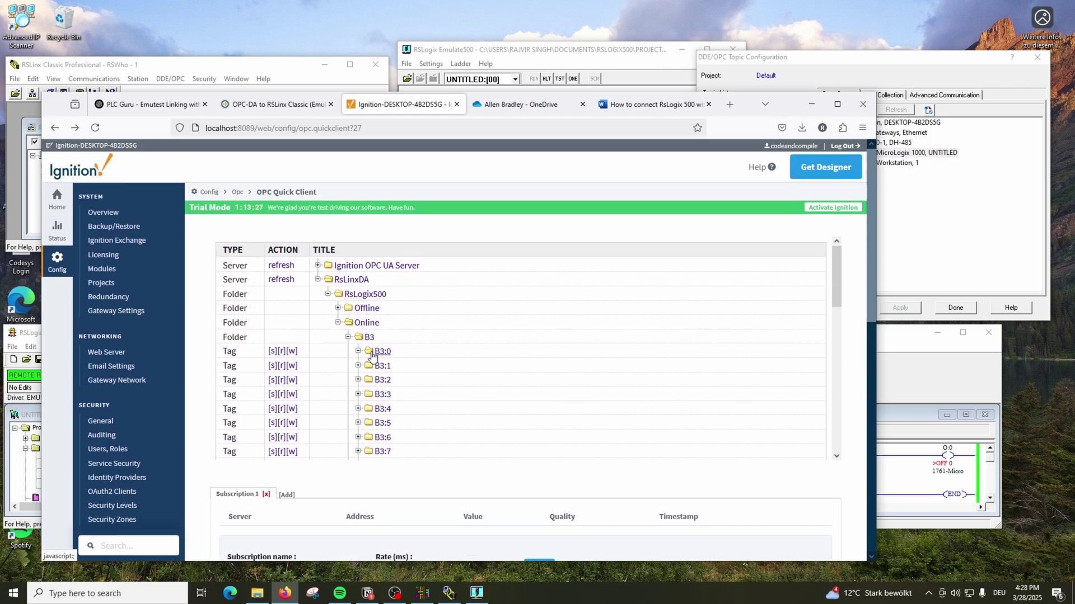
pyautogui.click(283, 352)
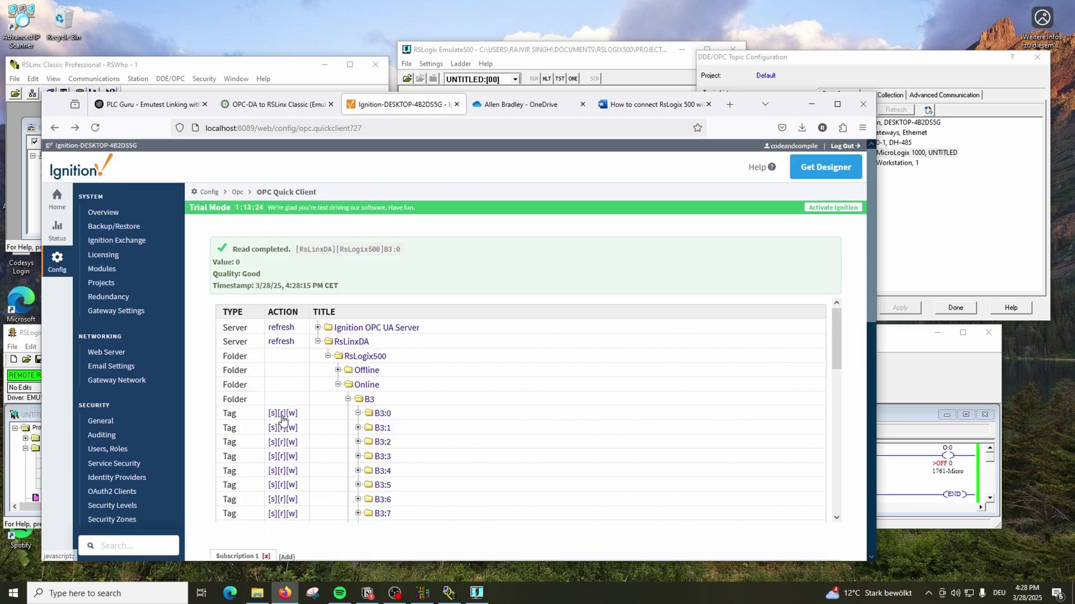
pyautogui.doubleClick(248, 275)
pyautogui.moveTo(261, 274); pyautogui.dragTo(237, 262)
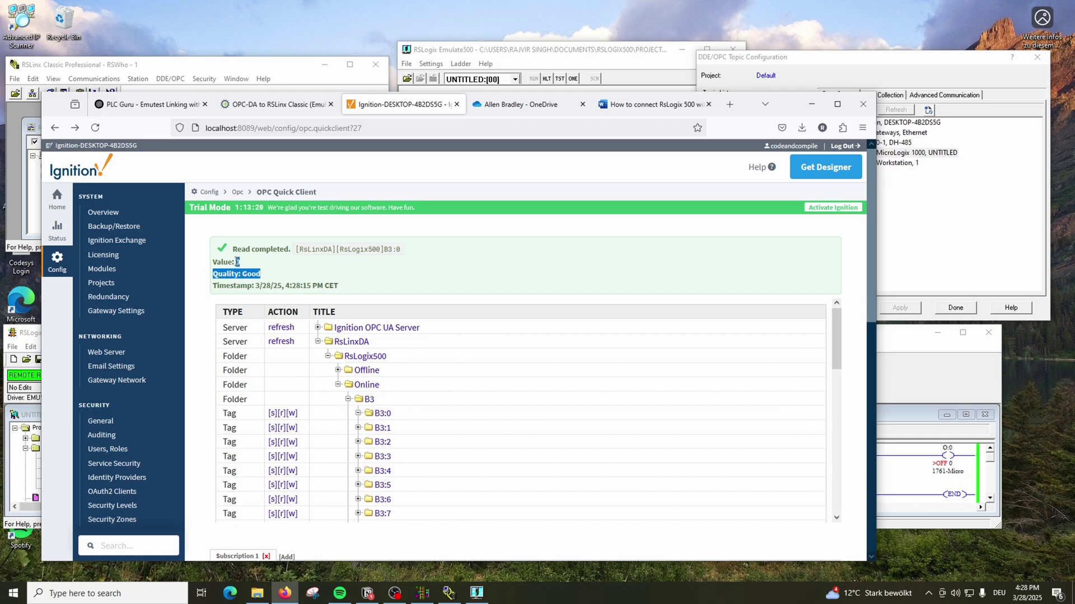
pyautogui.click(263, 276)
pyautogui.moveTo(216, 262); pyautogui.dragTo(270, 275)
pyautogui.click(290, 275)
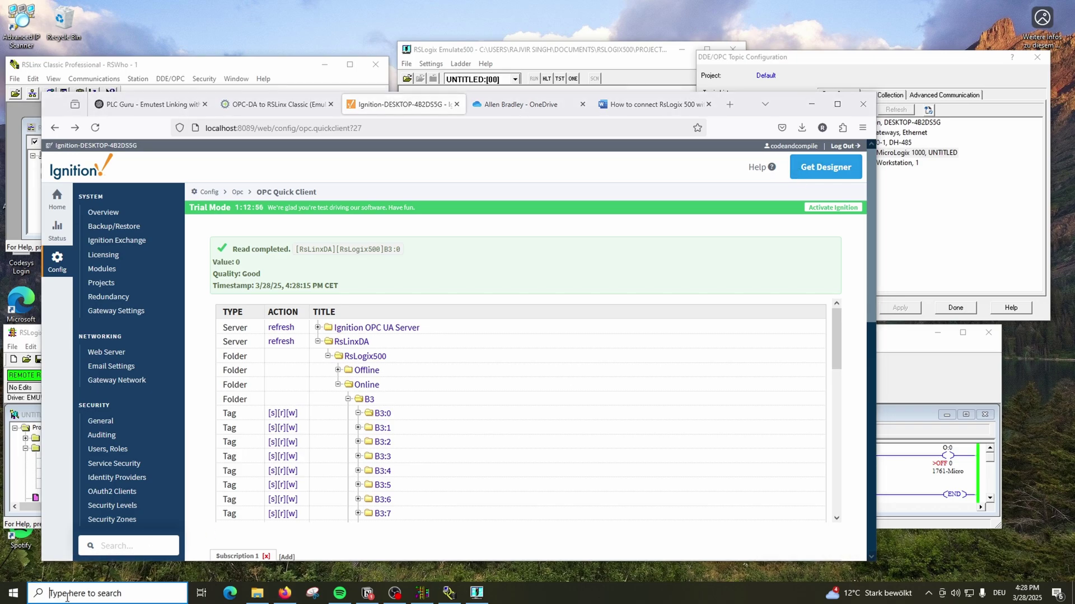
# Launch Ignition Designer Launcher via a 'des' search and open the designer for the local gateway.
pyautogui.click(107, 593)
pyautogui.write('des')
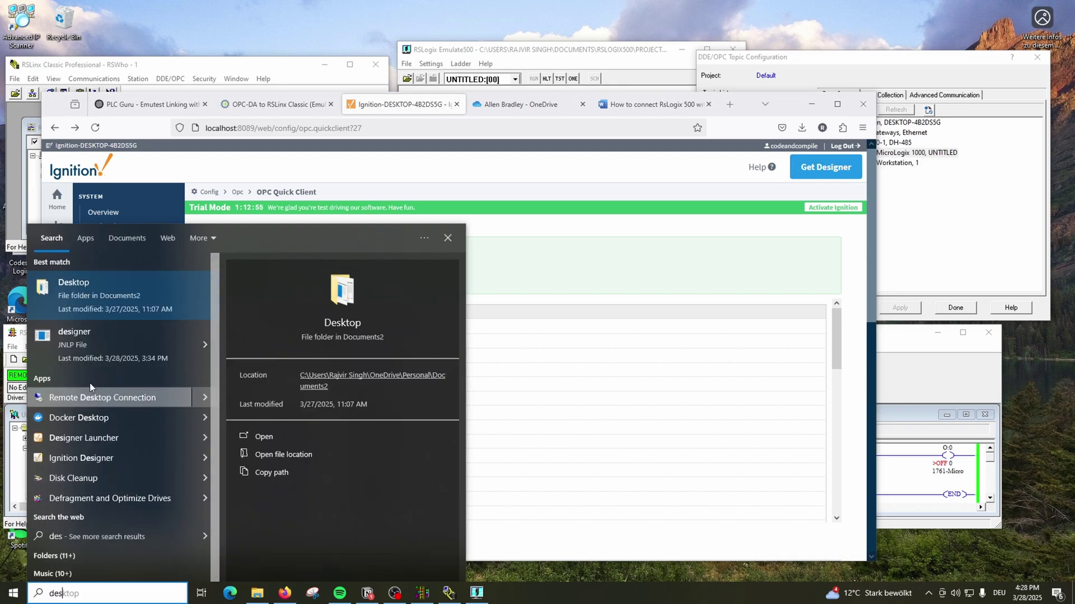
pyautogui.click(112, 445)
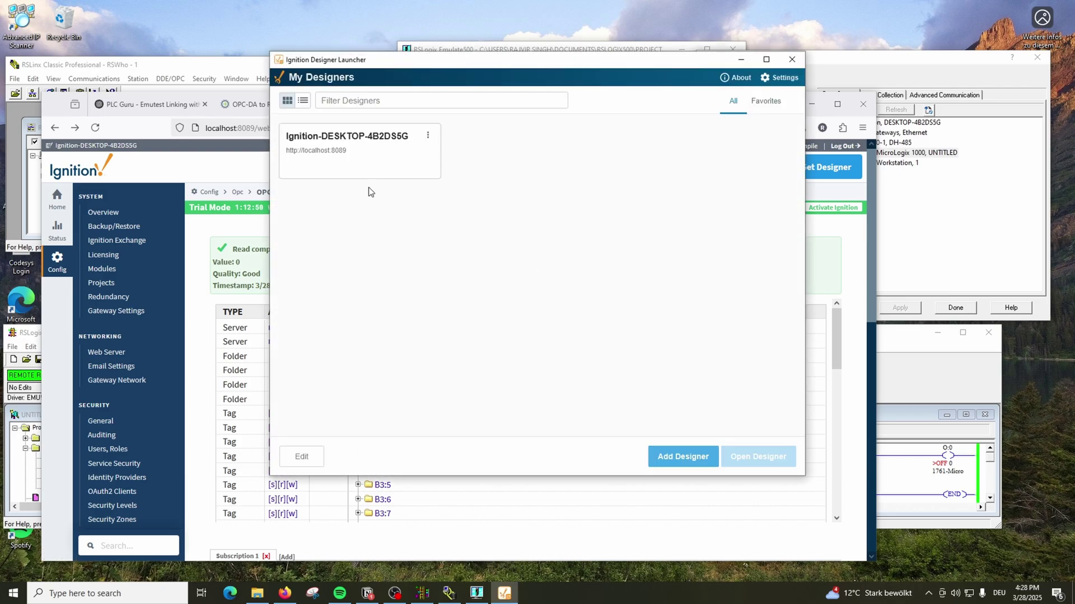
pyautogui.click(374, 165)
pyautogui.click(733, 456)
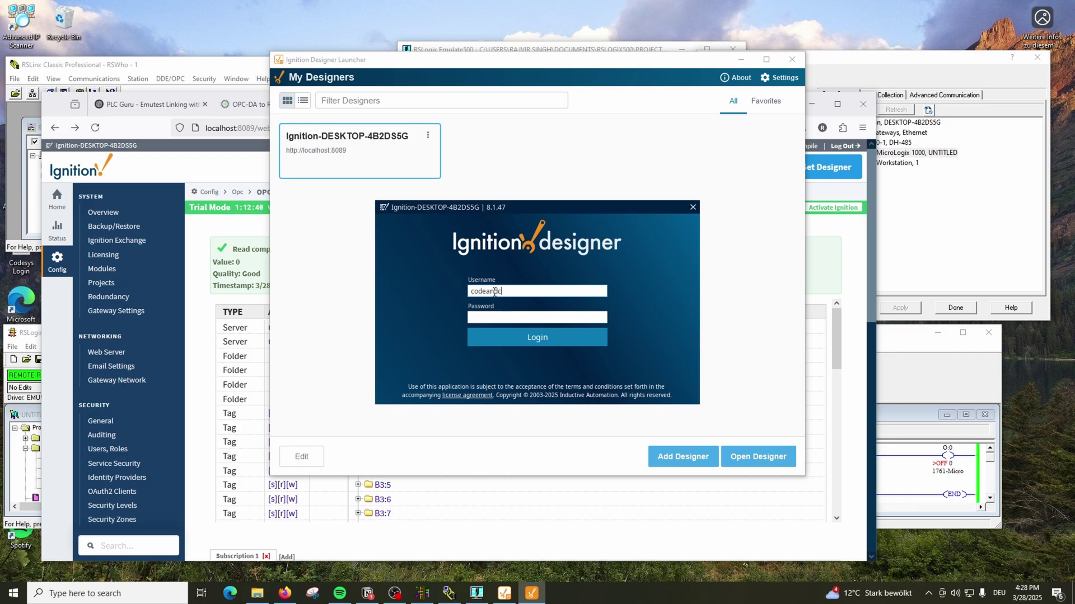
# Log in with the gateway credentials and open the RsLogixSim project.
pyautogui.write('ile')
pyautogui.press('Tab')
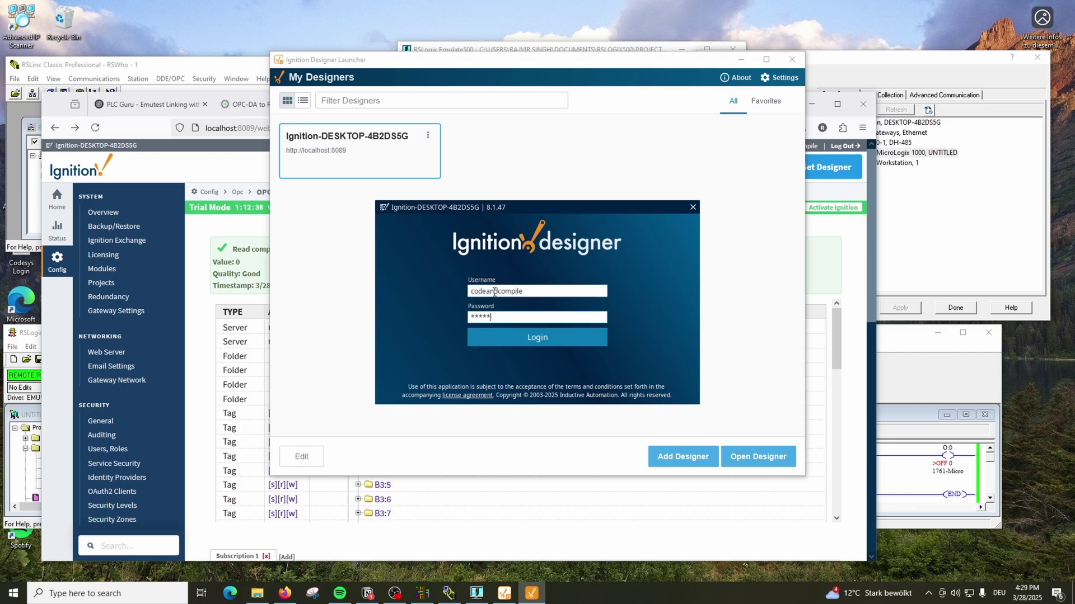
pyautogui.press('Return')
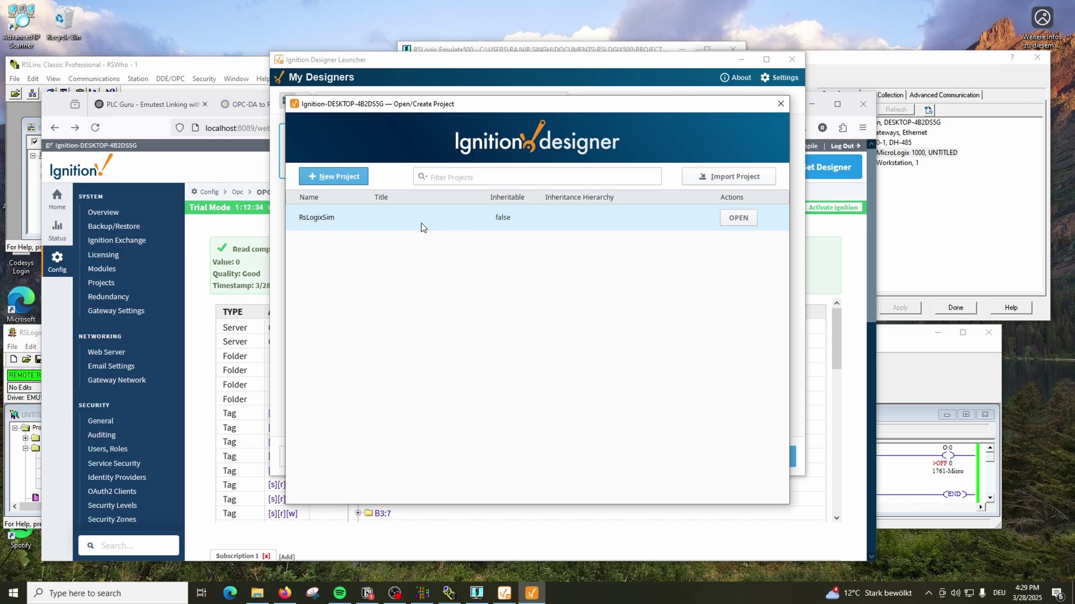
pyautogui.click(425, 224)
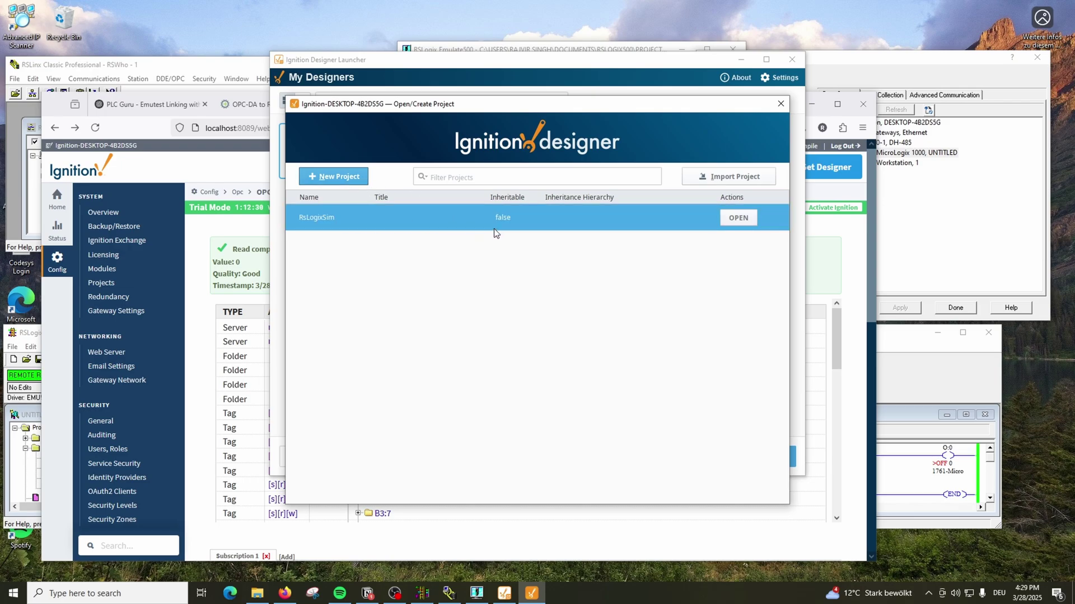
pyautogui.click(754, 216)
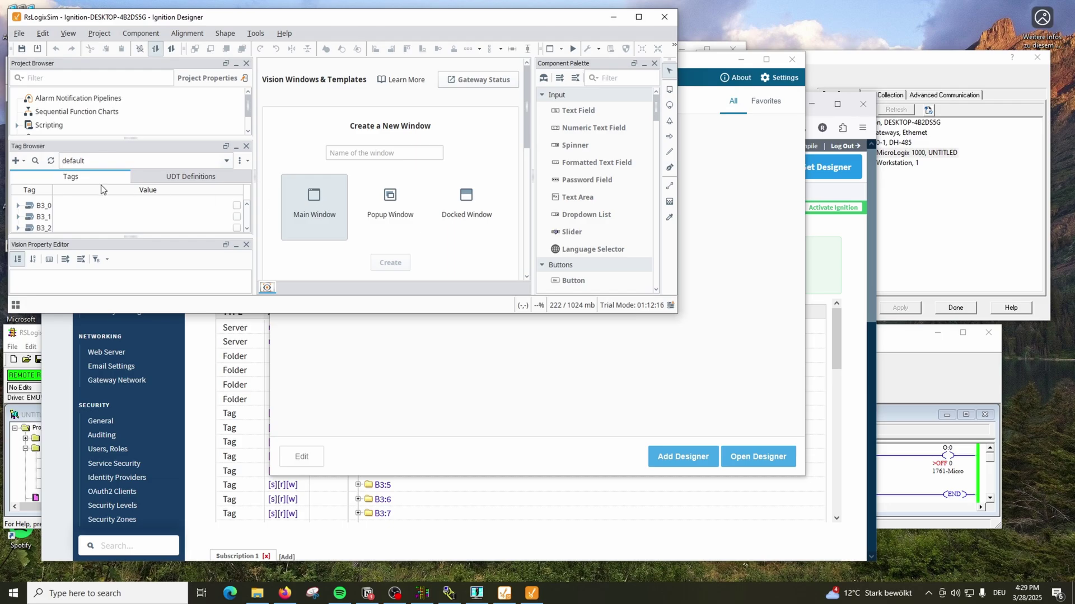
# Enlarge the Designer window and delete tags B3_2, B3_1 and B3_0, confirming each removal.
pyautogui.moveTo(412, 314); pyautogui.dragTo(423, 525)
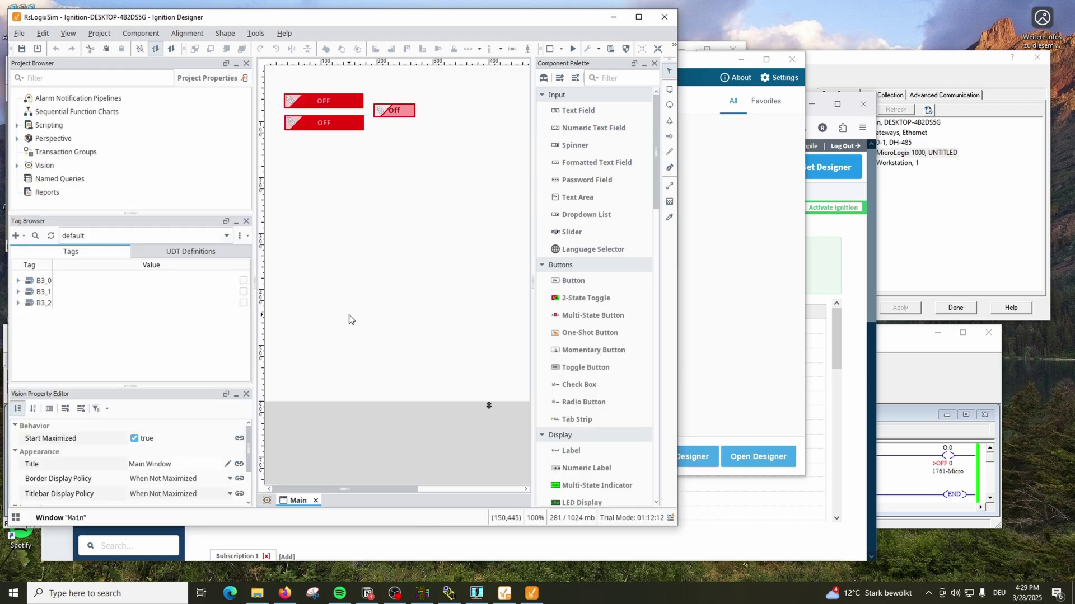
pyautogui.click(44, 283)
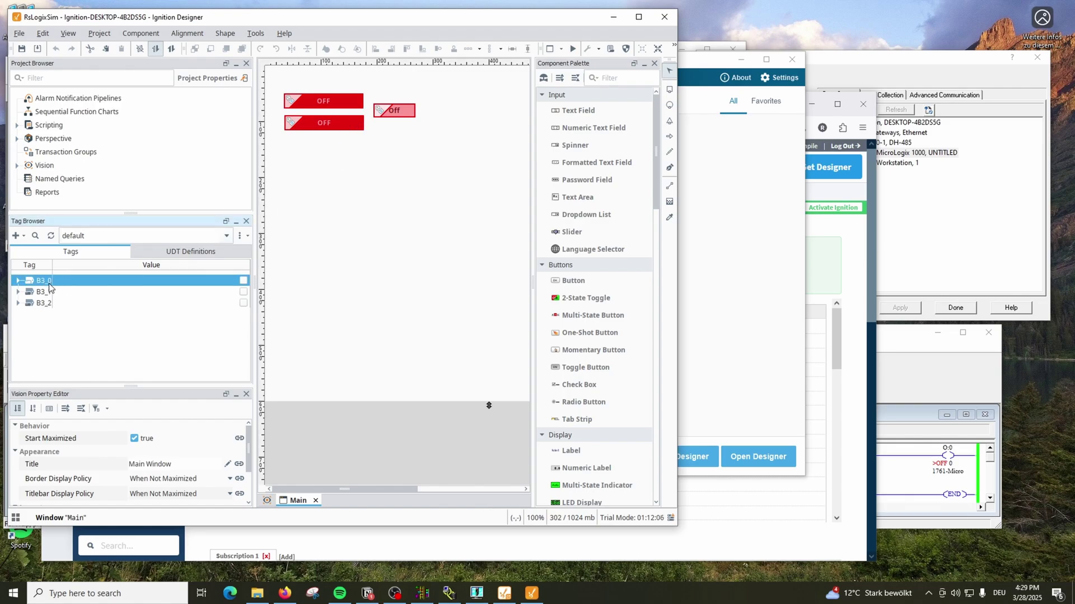
pyautogui.click(42, 303)
pyautogui.press('Delete')
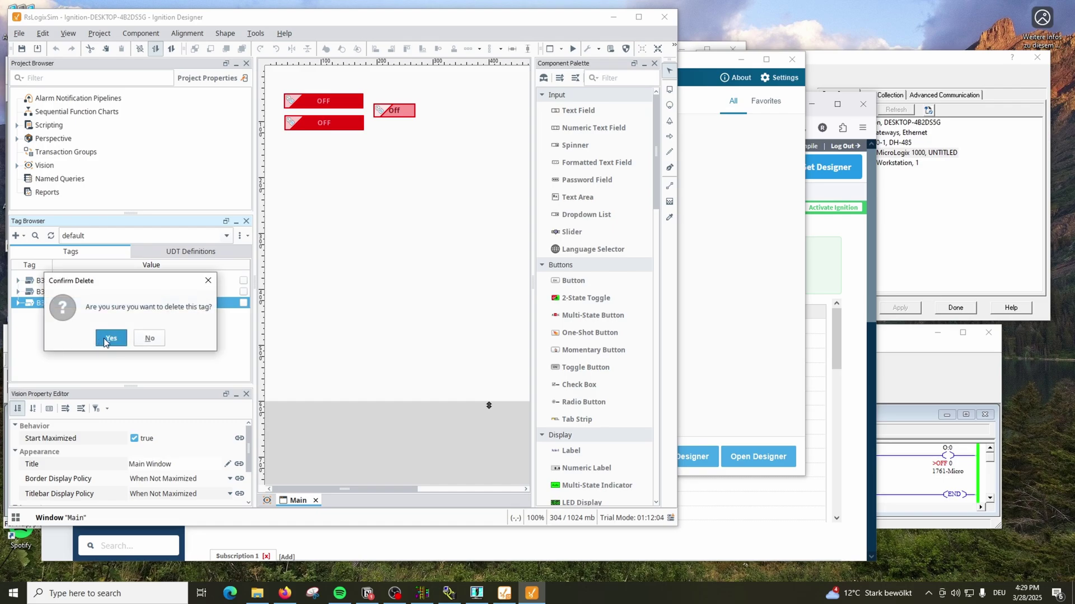
pyautogui.click(104, 338)
pyautogui.press('Delete')
pyautogui.click(104, 338)
pyautogui.click(41, 279)
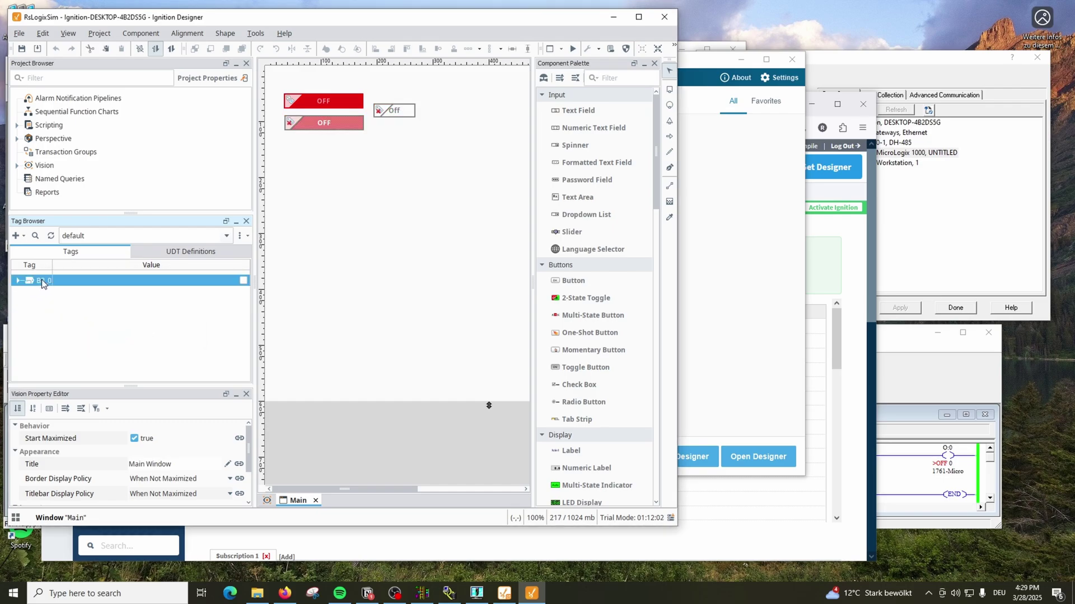
pyautogui.press('Delete')
pyautogui.press('Return')
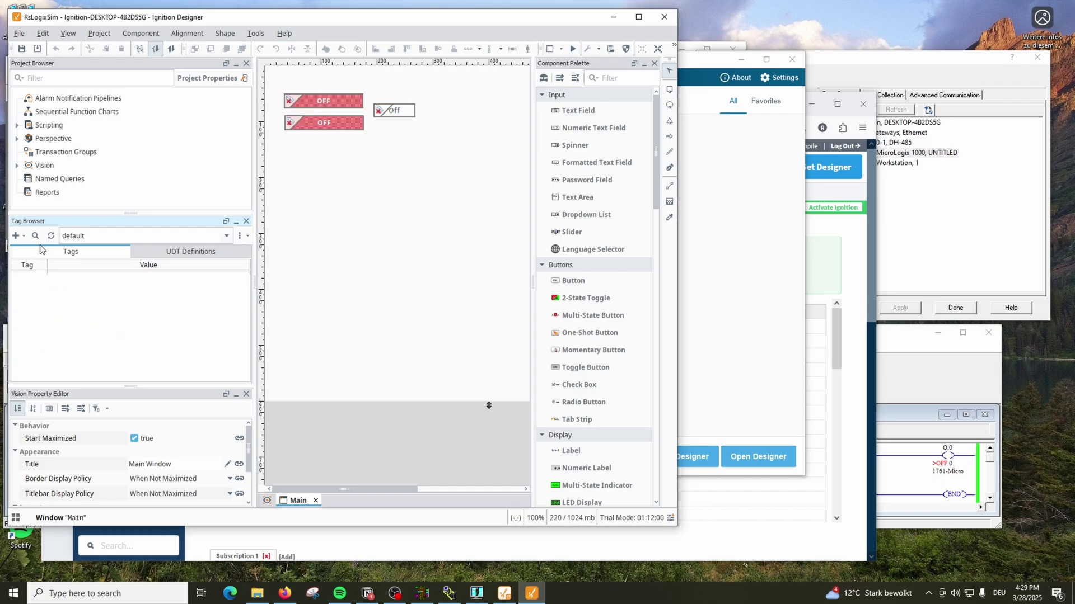
pyautogui.click(17, 235)
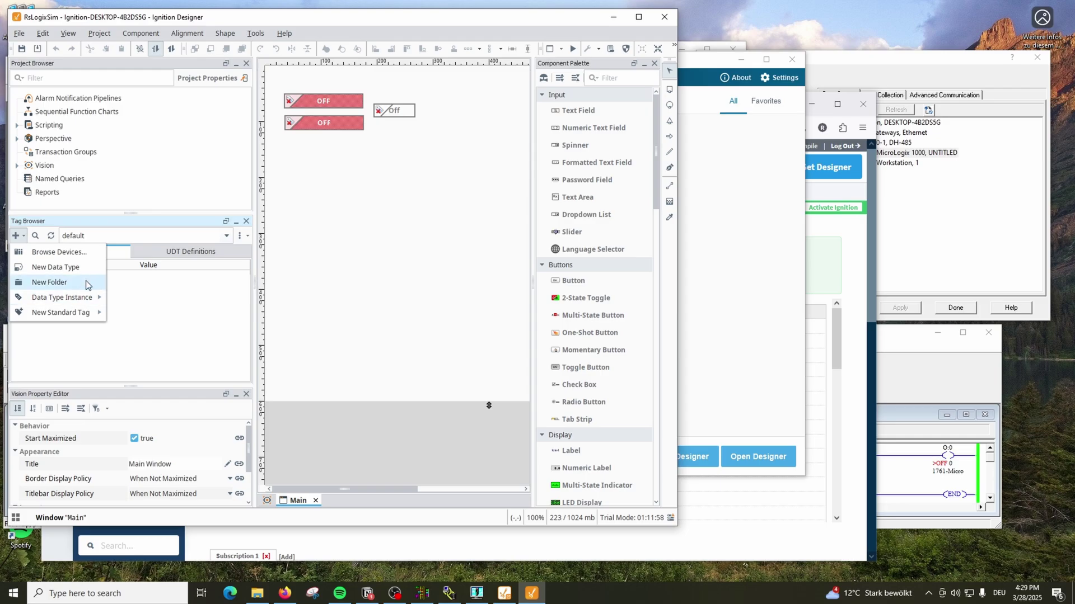
# Create a new OPC tag named B3_0 with Boolean data type.
pyautogui.moveTo(88, 311)
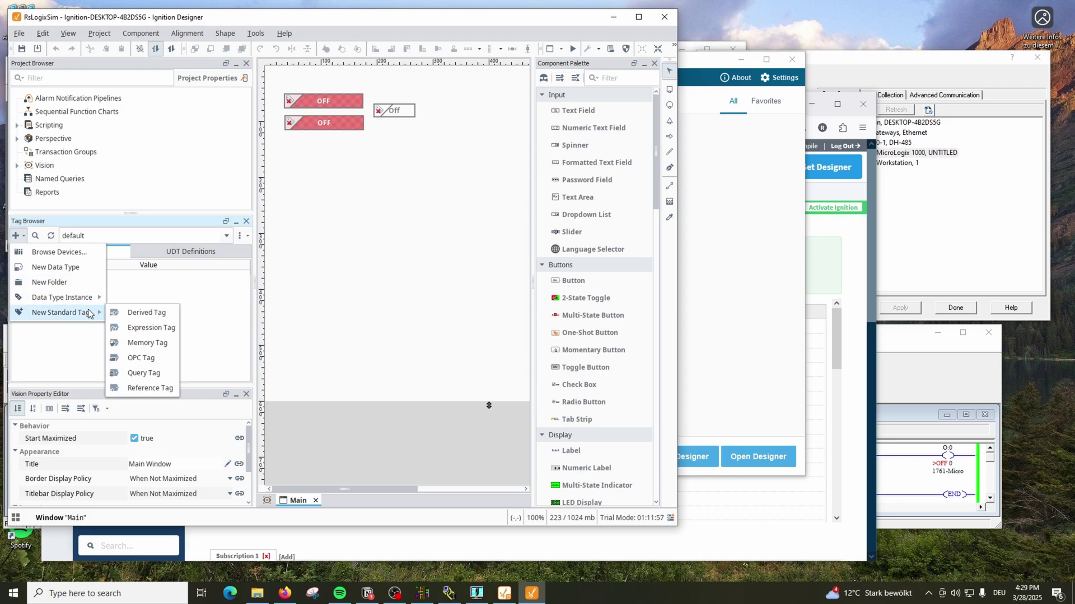
pyautogui.click(144, 359)
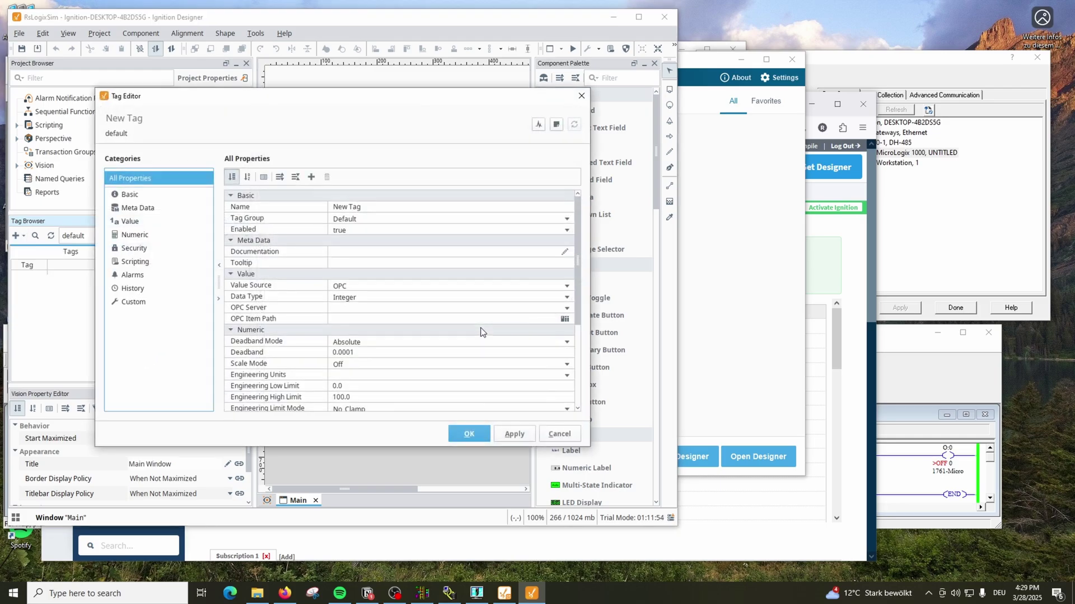
pyautogui.click(363, 208)
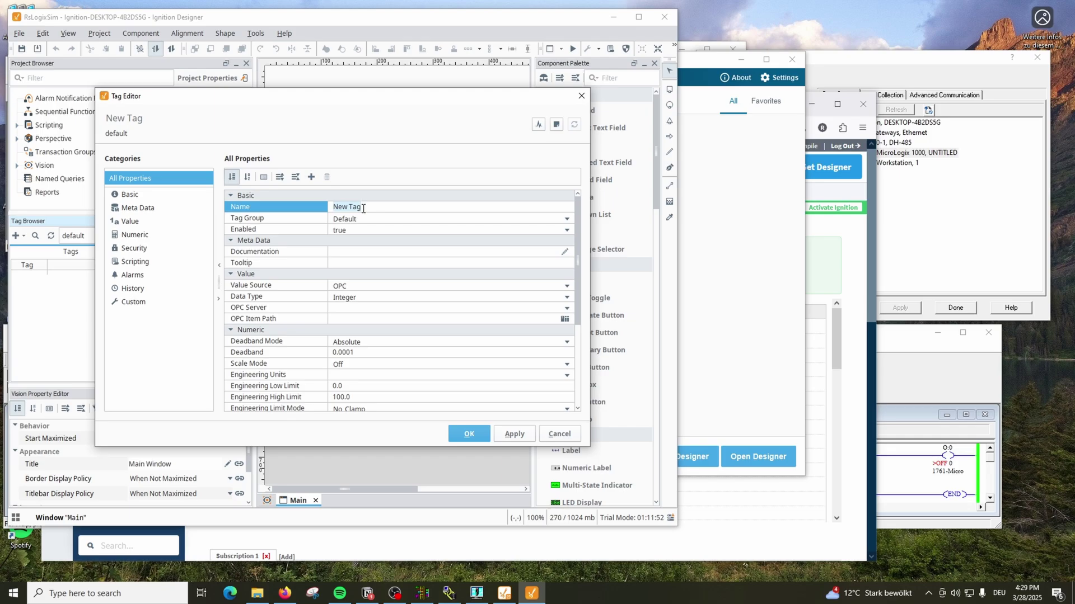
pyautogui.write('B3_0')
pyautogui.click(940, 390)
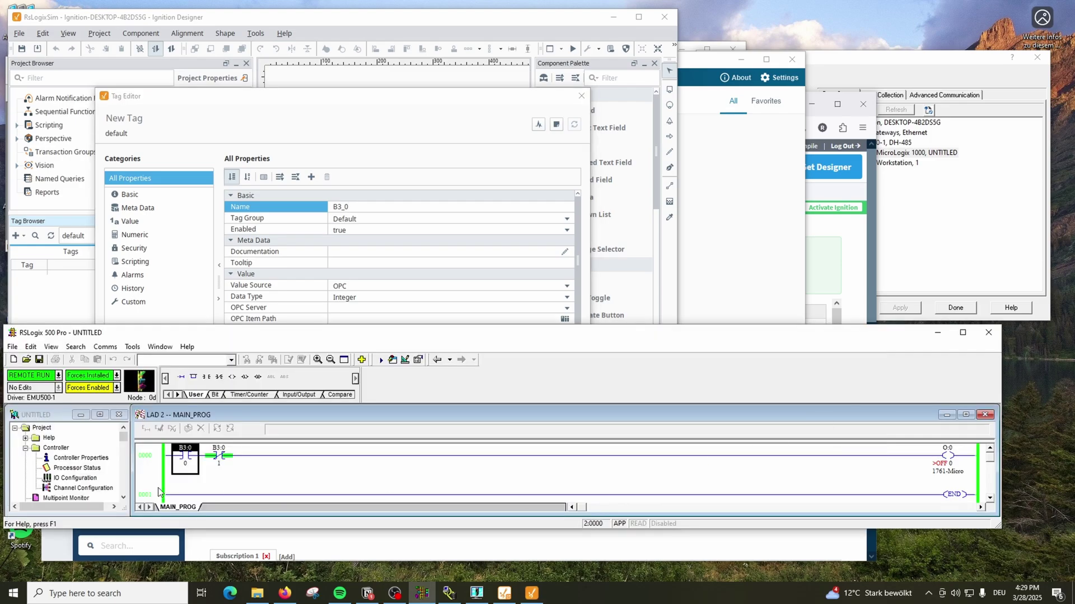
pyautogui.click(427, 177)
pyautogui.click(403, 297)
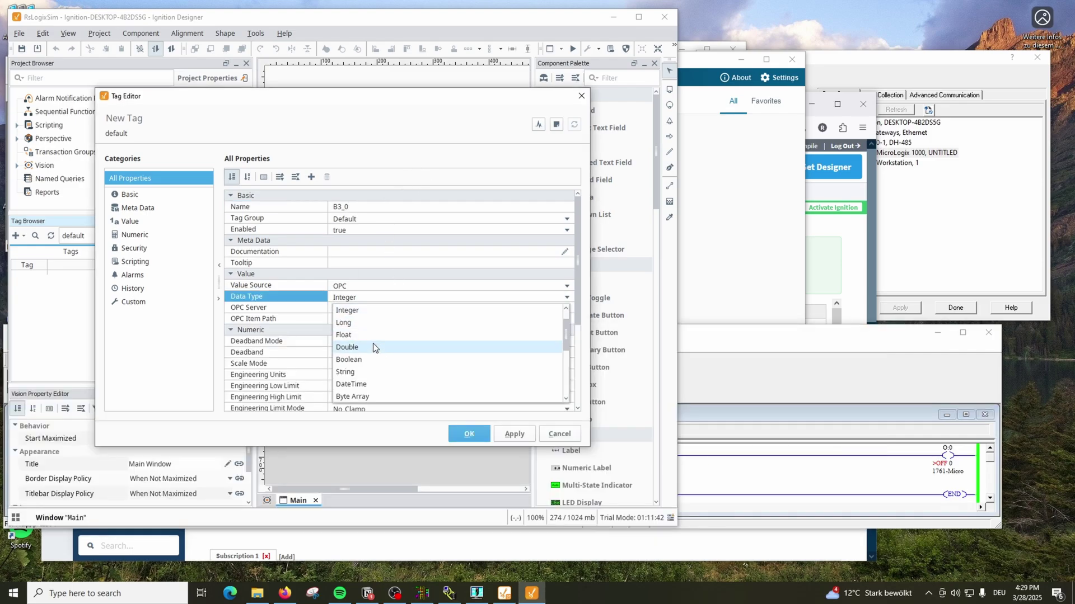
pyautogui.click(364, 360)
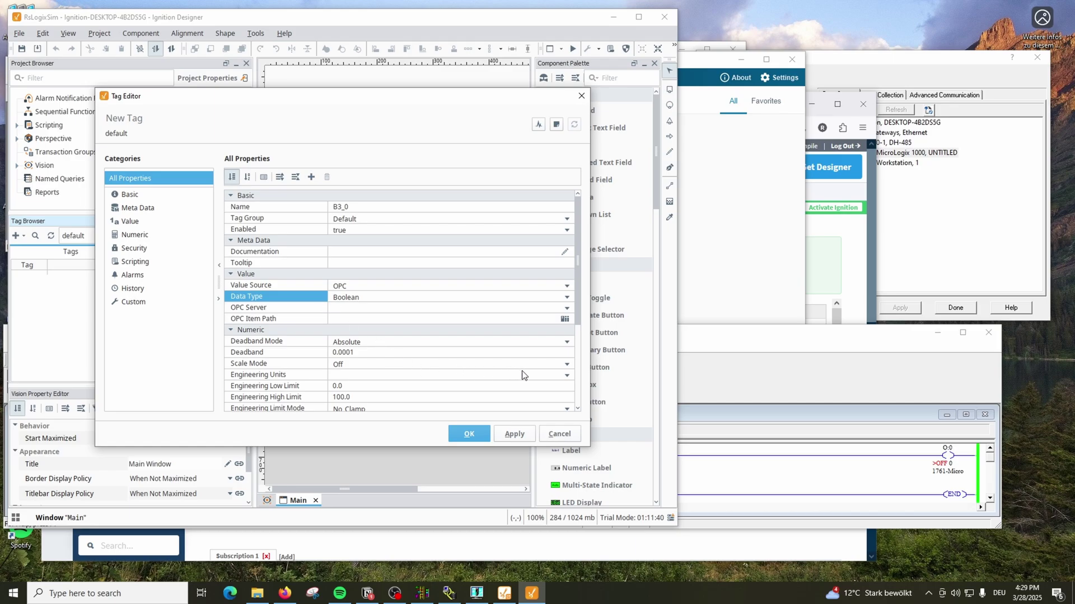
# Set the tag's OPC server to RsLinxDA and browse to item B3:0 under RsLogix500 Online.
pyautogui.click(566, 309)
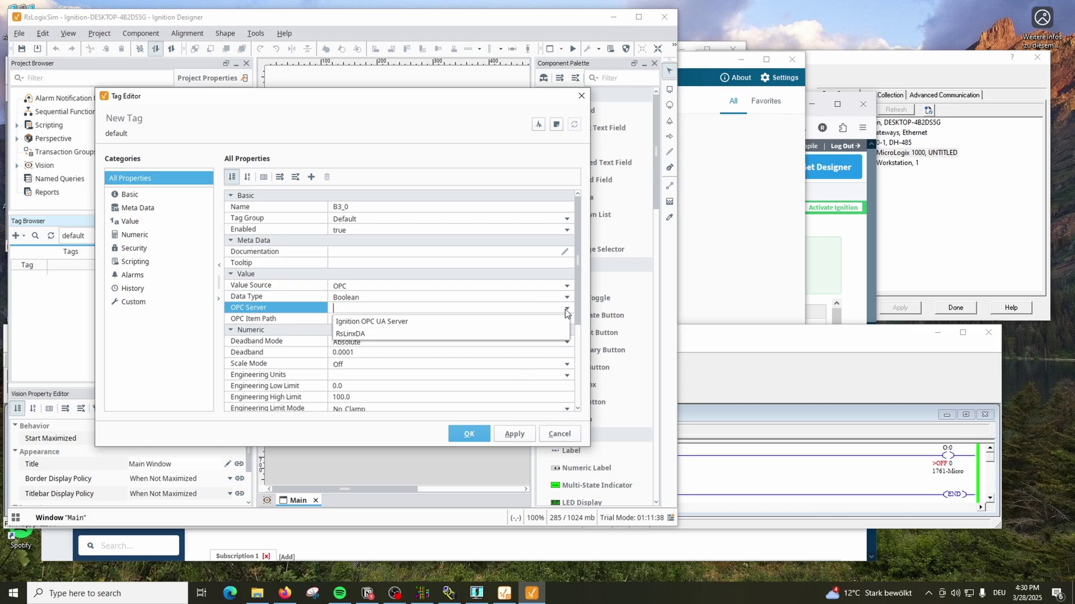
pyautogui.click(374, 334)
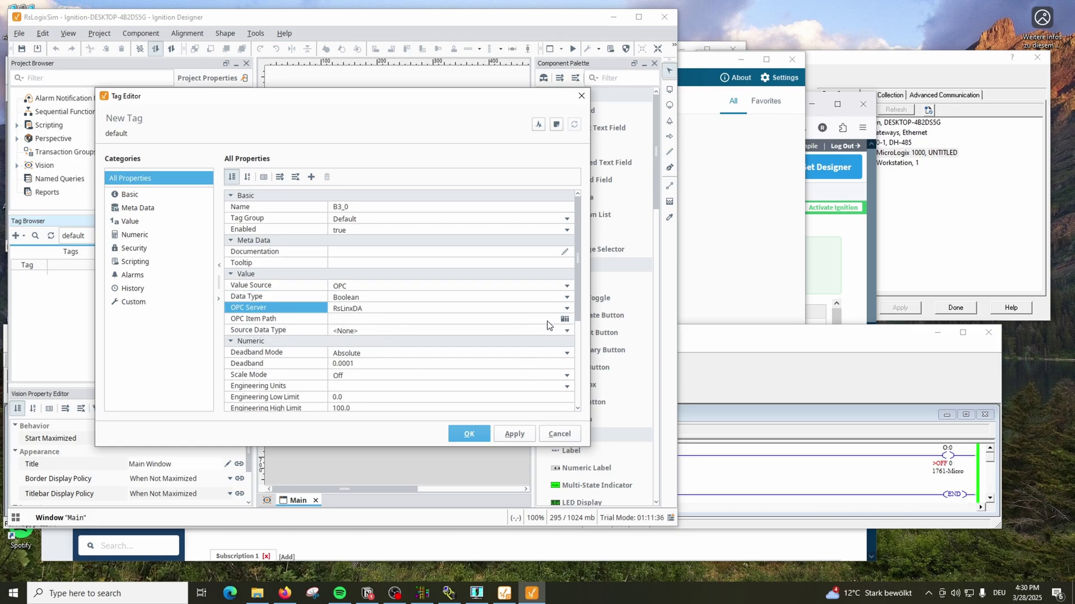
pyautogui.click(564, 319)
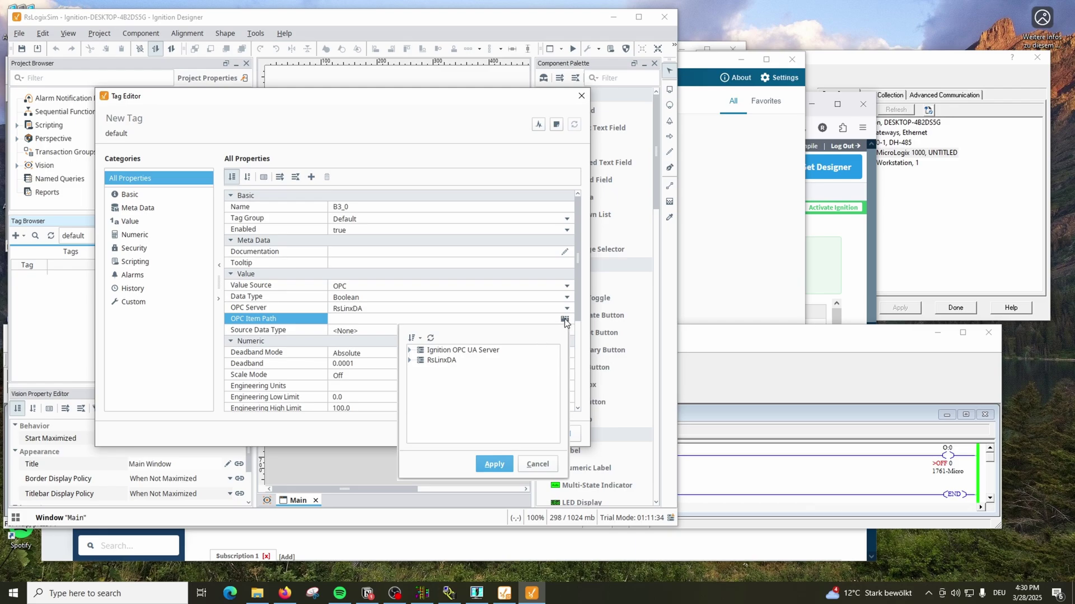
pyautogui.click(410, 360)
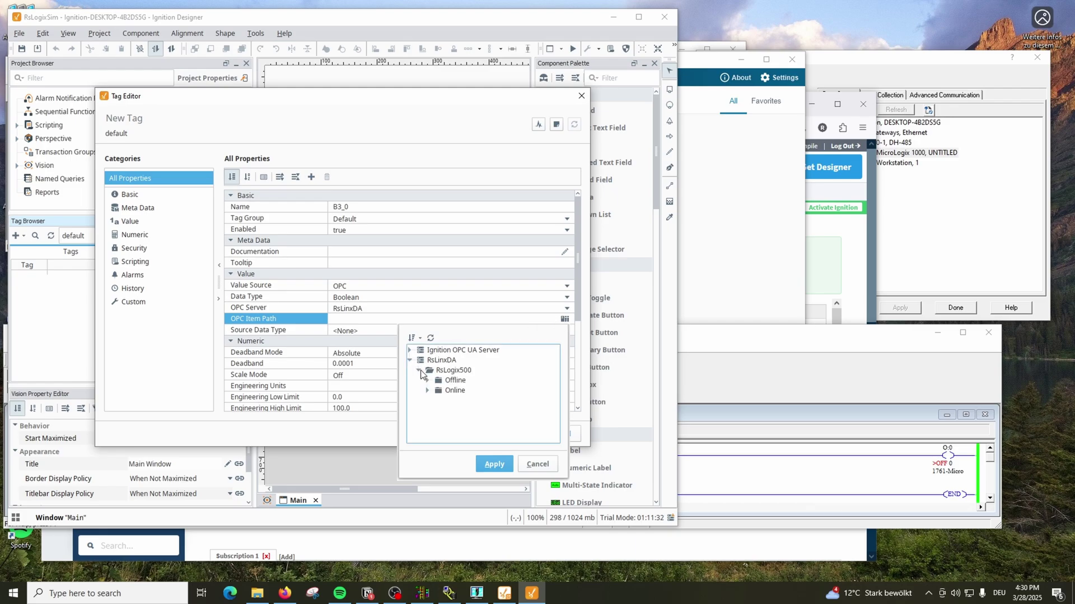
pyautogui.click(428, 390)
pyautogui.click(436, 401)
pyautogui.click(466, 410)
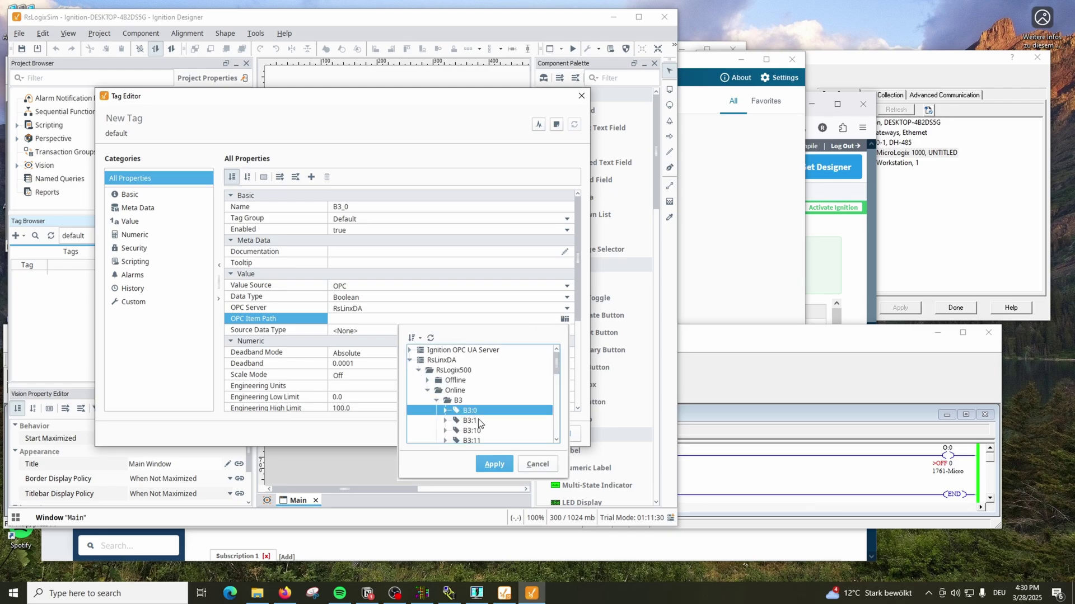
pyautogui.click(494, 464)
# Append /0 to make the item path [RsLogix500]B3:0/0 and save the tag.
pyautogui.click(410, 320)
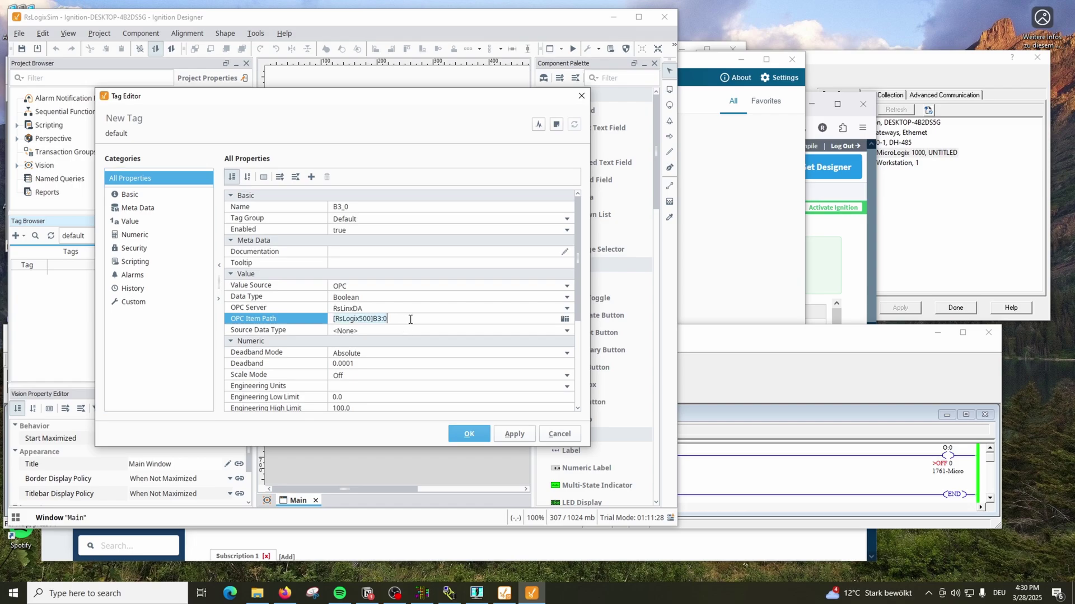
pyautogui.click(410, 320)
pyautogui.write('/0')
pyautogui.click(509, 426)
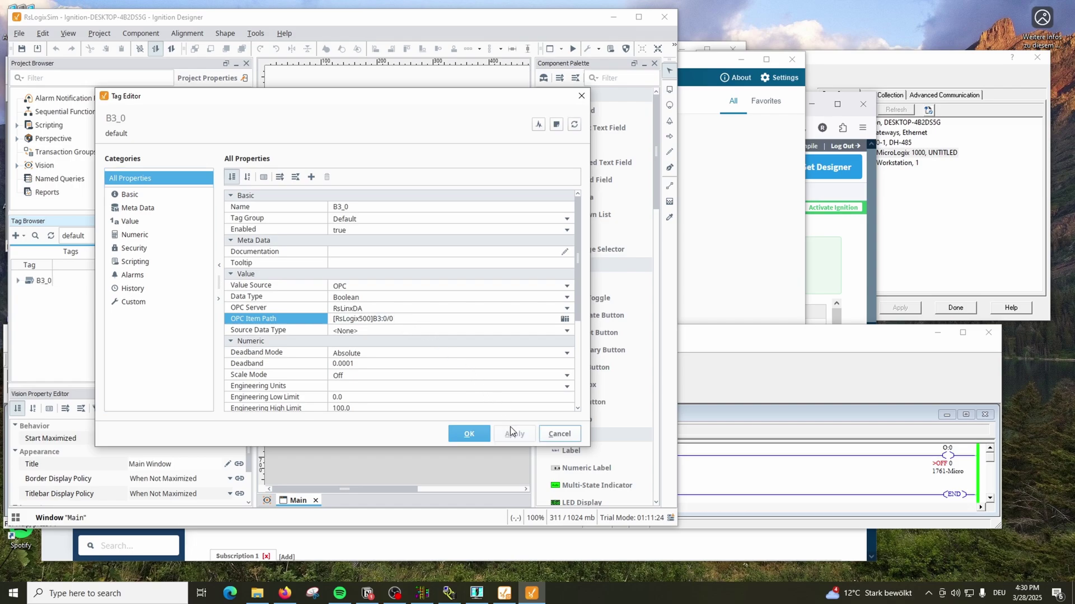
pyautogui.click(470, 435)
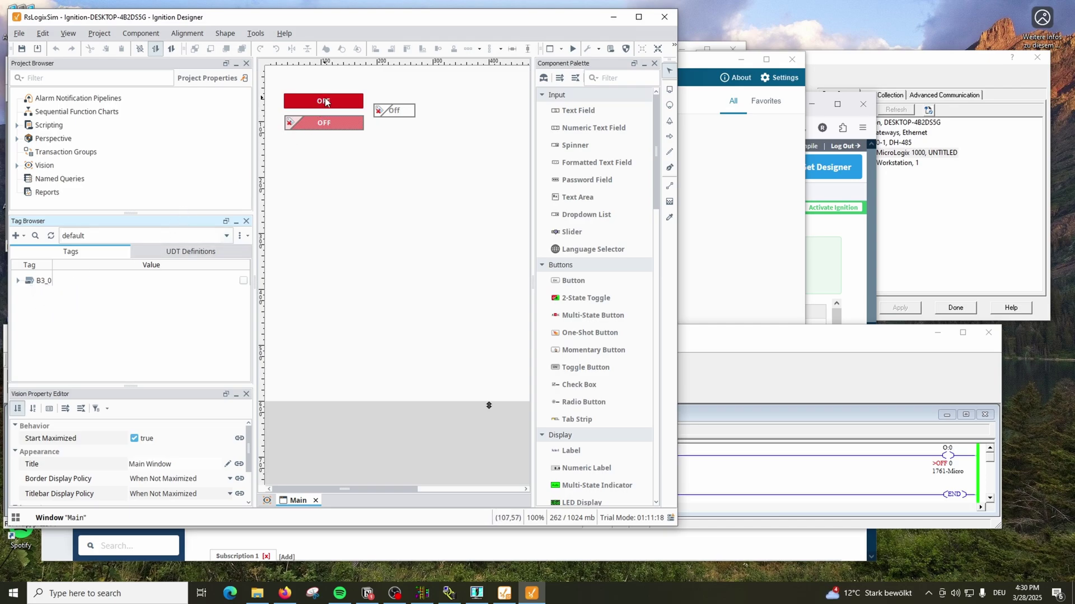
# Copy tag B3_0, paste it as B3_1 and edit B3_1's OPC item path.
pyautogui.click(44, 281)
pyautogui.rightClick(45, 284)
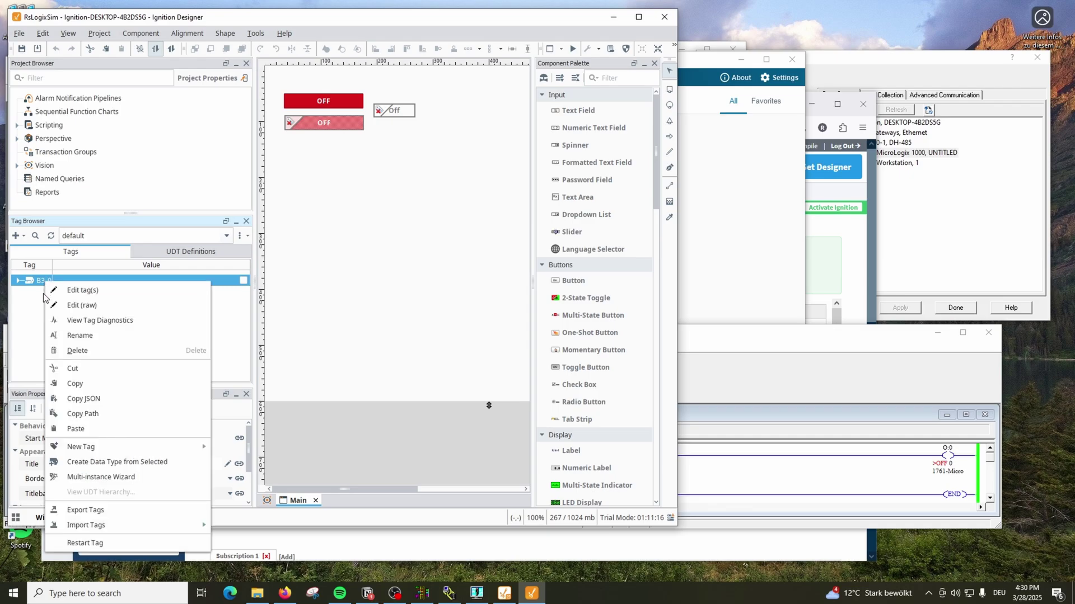
pyautogui.click(67, 384)
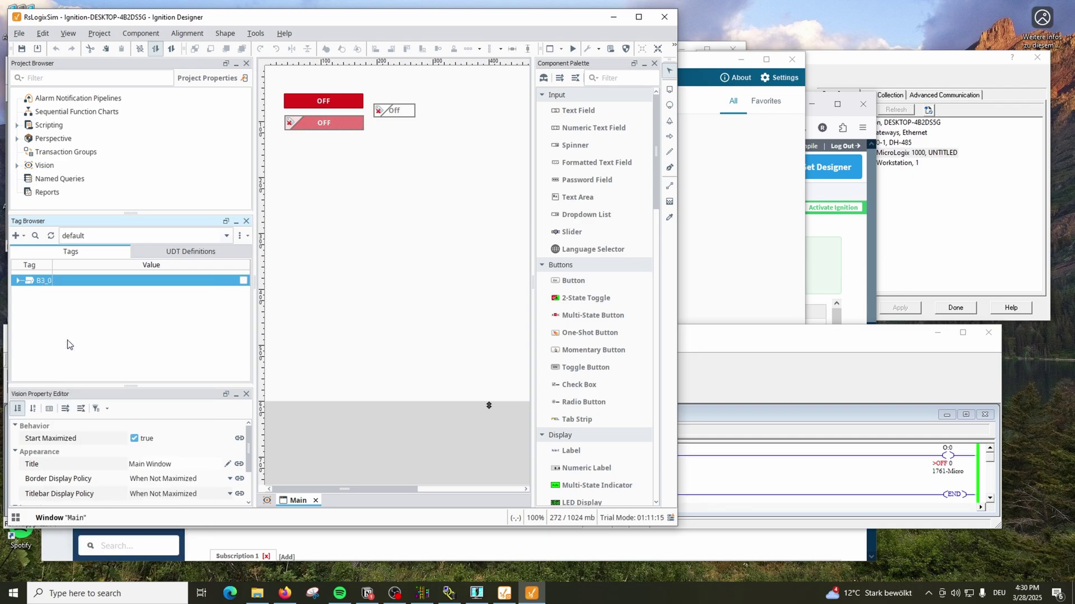
pyautogui.rightClick(48, 298)
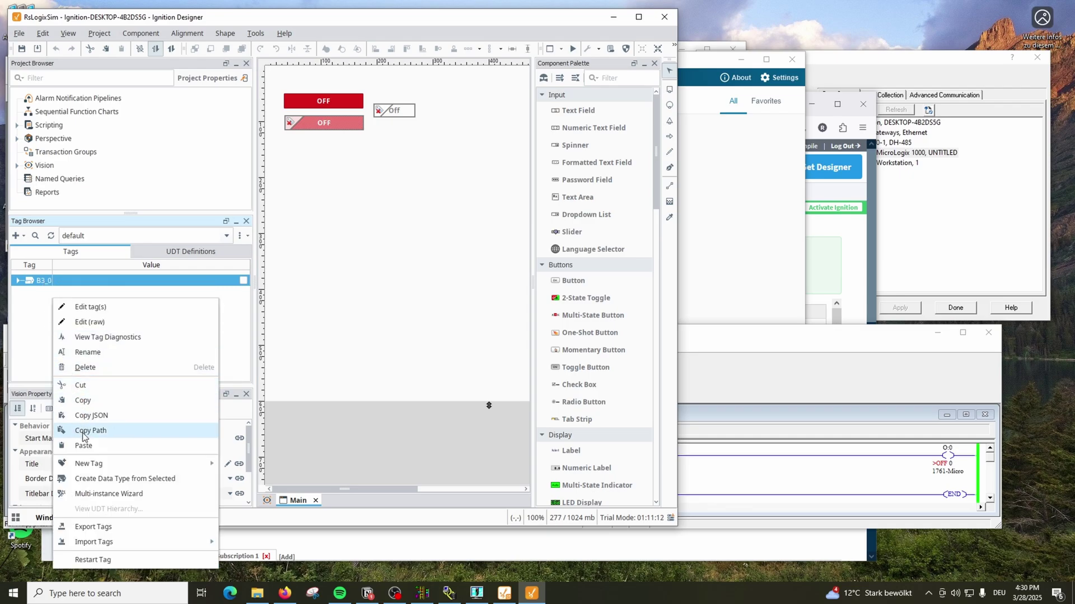
pyautogui.click(73, 446)
pyautogui.doubleClick(44, 292)
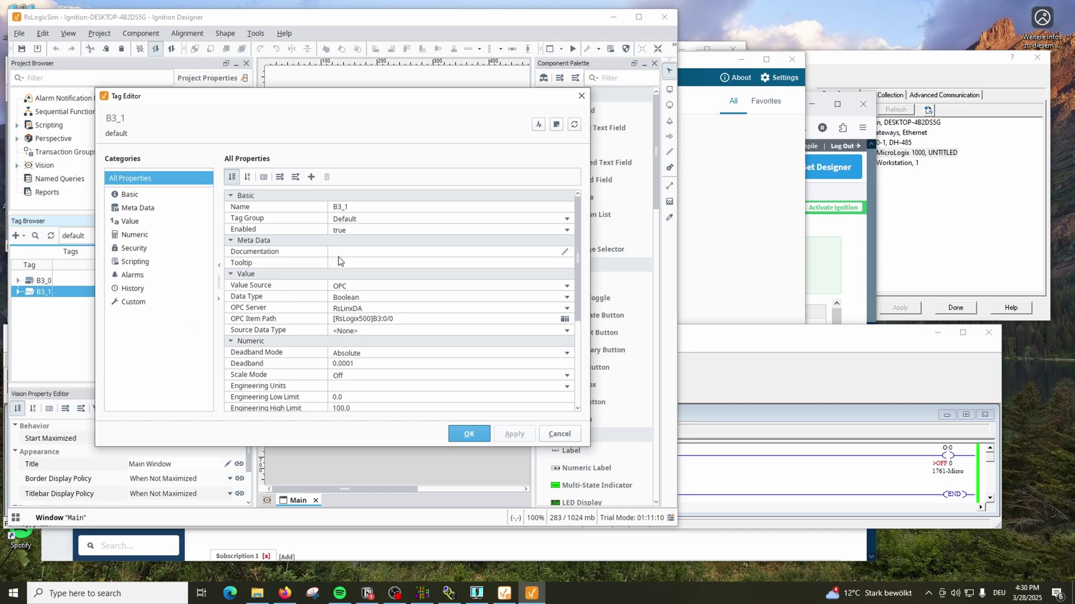
pyautogui.click(414, 317)
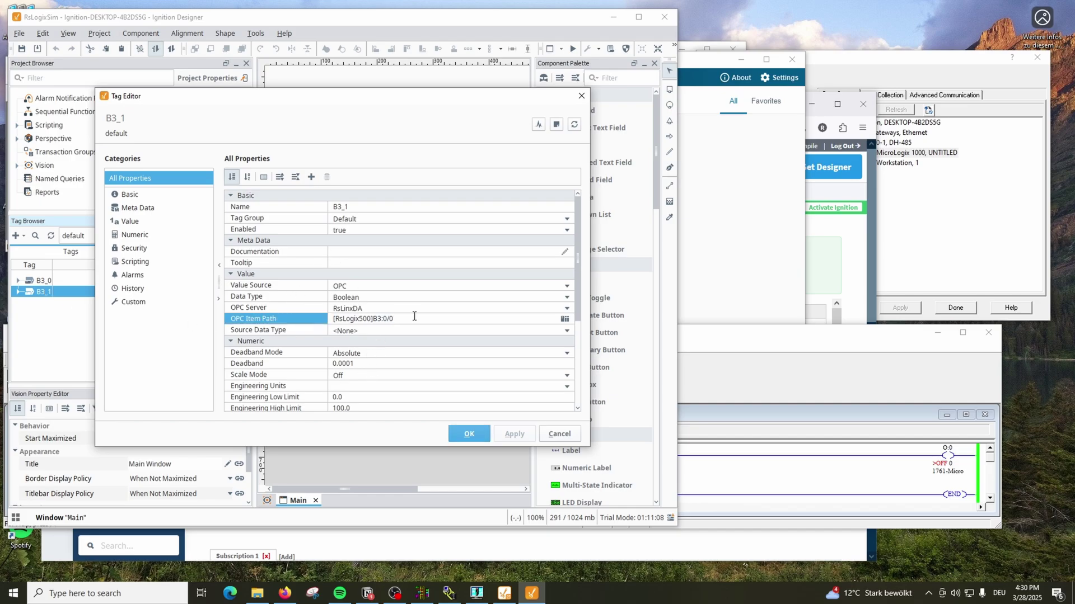
pyautogui.click(470, 432)
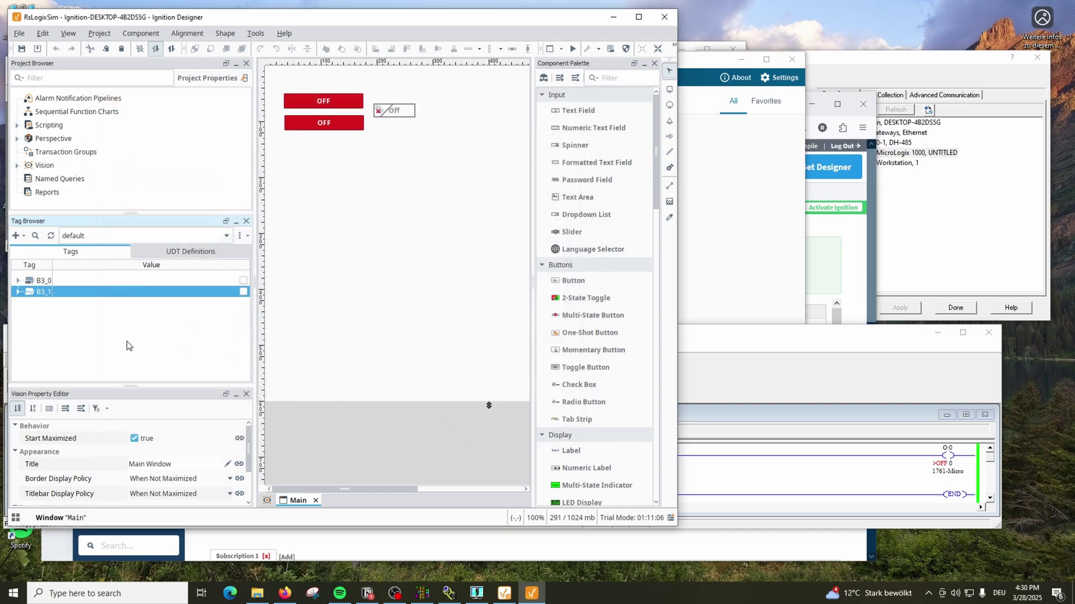
# Copy B3_1 into a new tag B3_2 with OPC item path [RsLogix500]B3:0/2.
pyautogui.rightClick(50, 296)
pyautogui.click(84, 394)
pyautogui.press('Up')
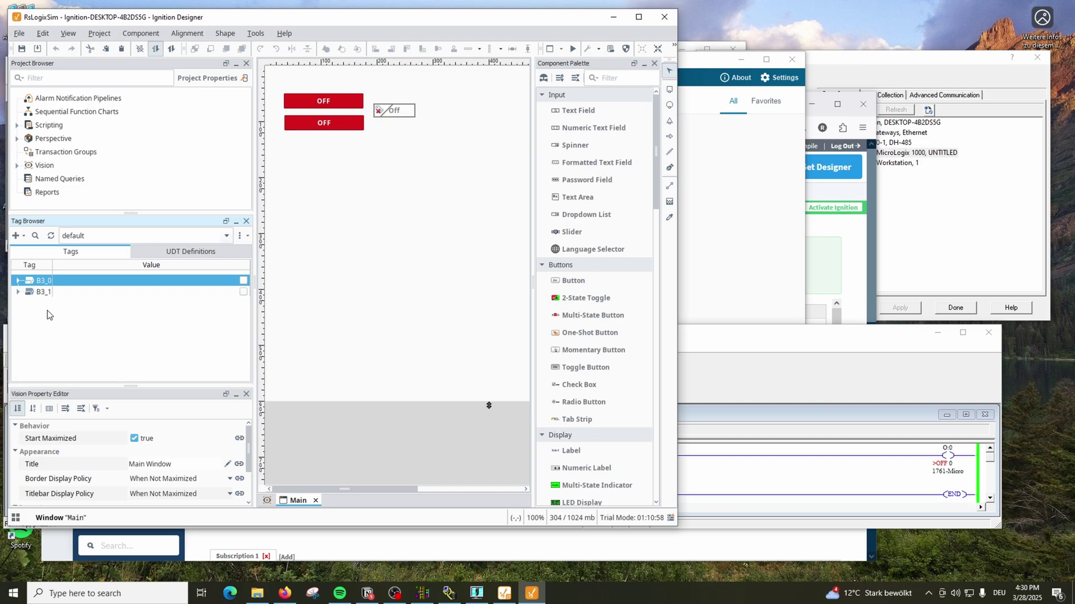
pyautogui.hotkey('ctrl', 'v')
pyautogui.doubleClick(49, 305)
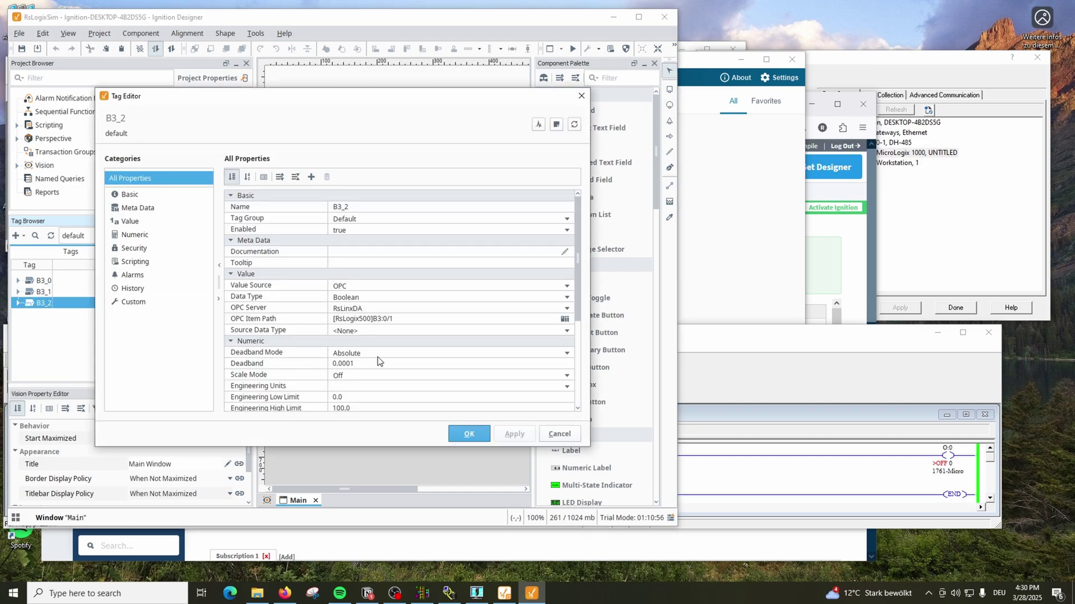
pyautogui.click(411, 318)
pyautogui.write('2')
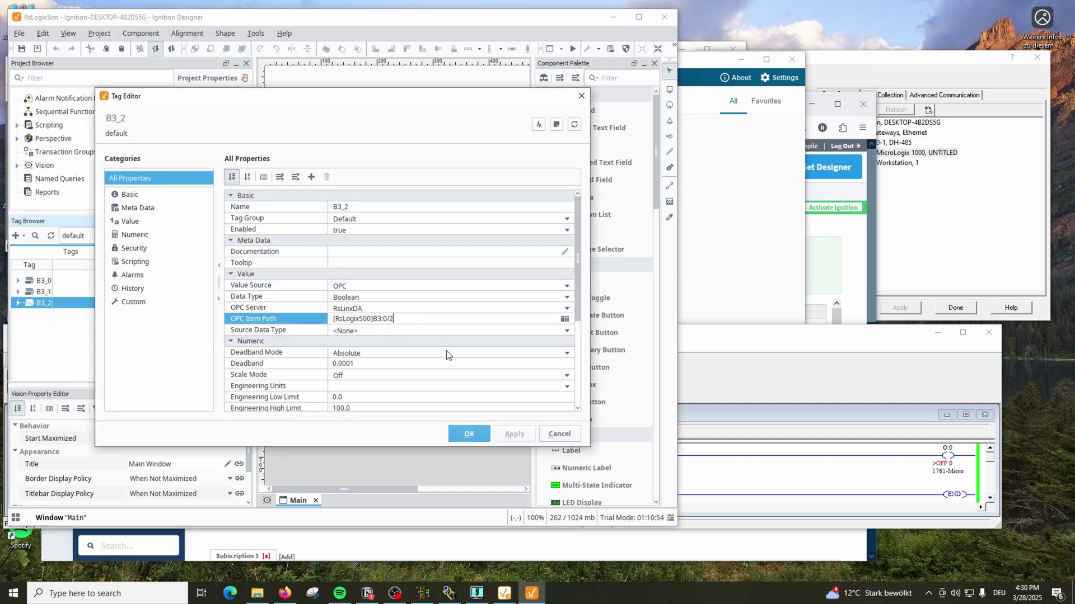
pyautogui.click(480, 436)
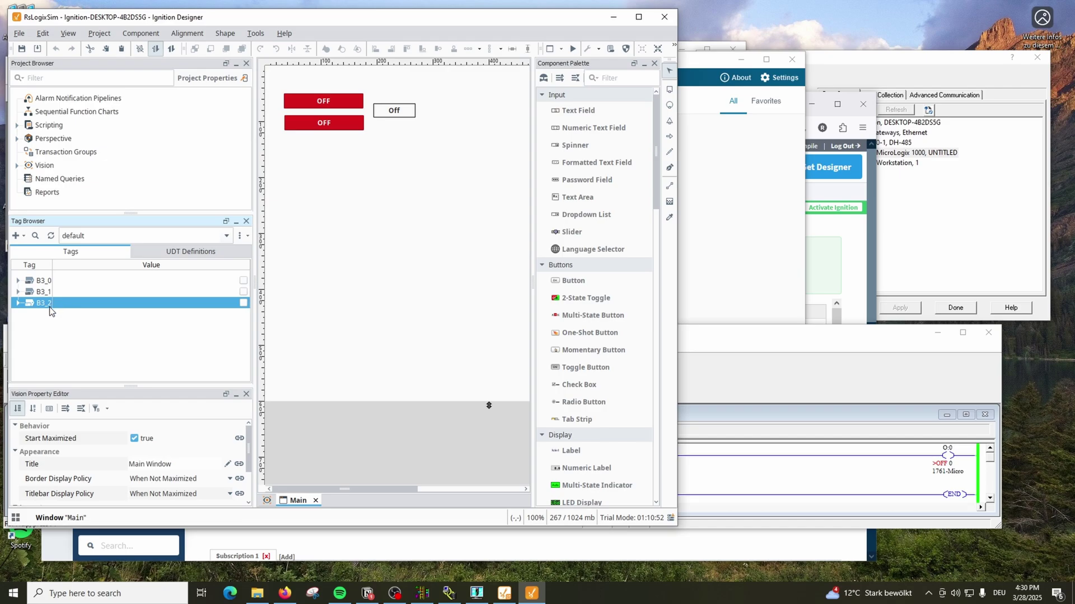
pyautogui.click(45, 283)
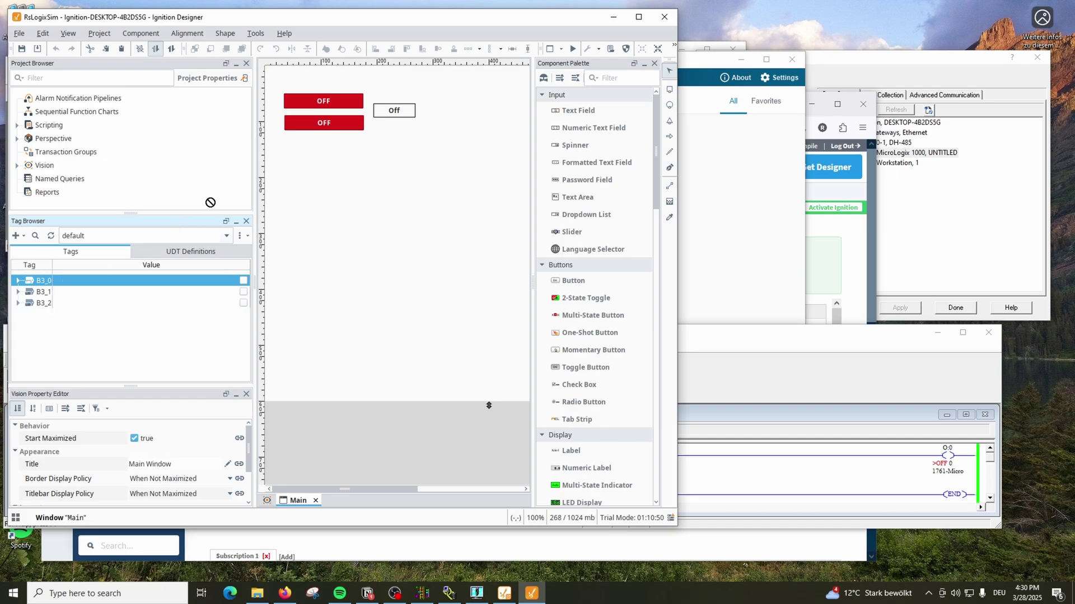
# Enable full read/write gateway communication and turn the top toggle ON, making B3_0 true.
pyautogui.click(52, 292)
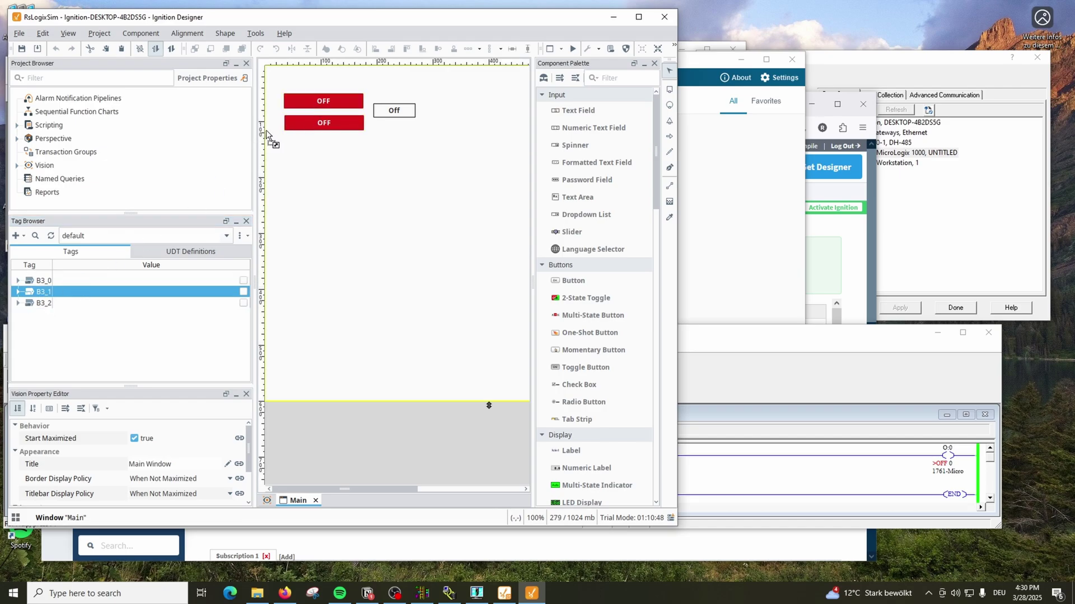
pyautogui.click(42, 303)
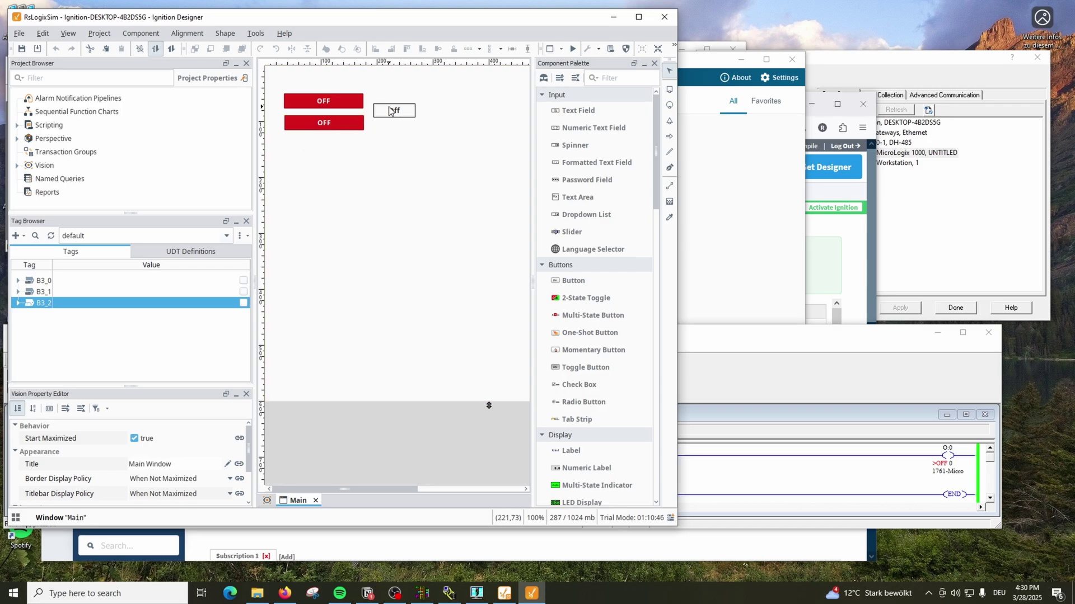
pyautogui.moveTo(539, 526); pyautogui.dragTo(539, 216)
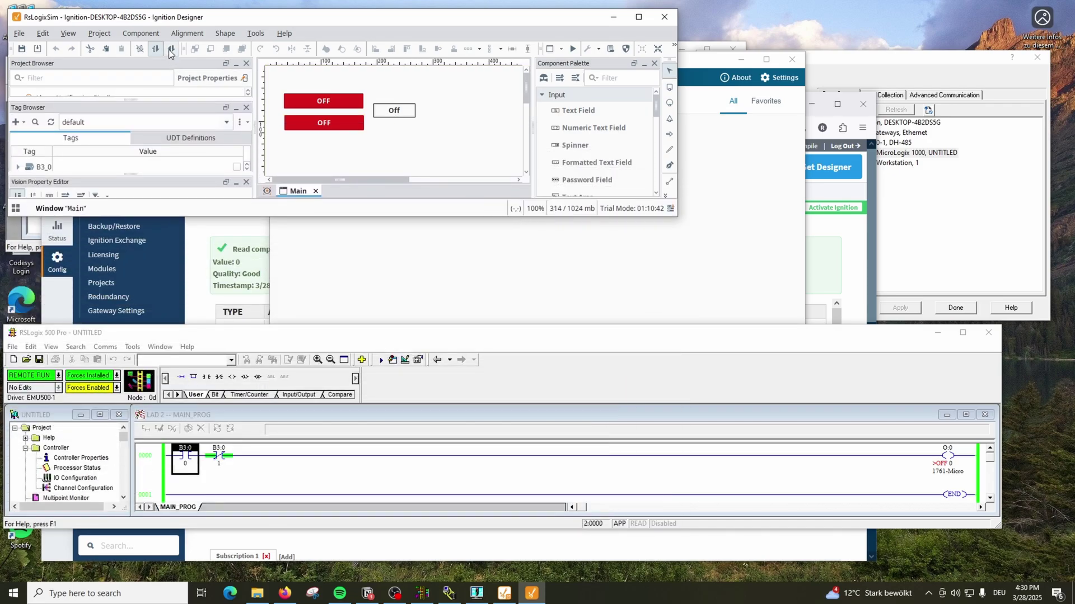
pyautogui.click(171, 49)
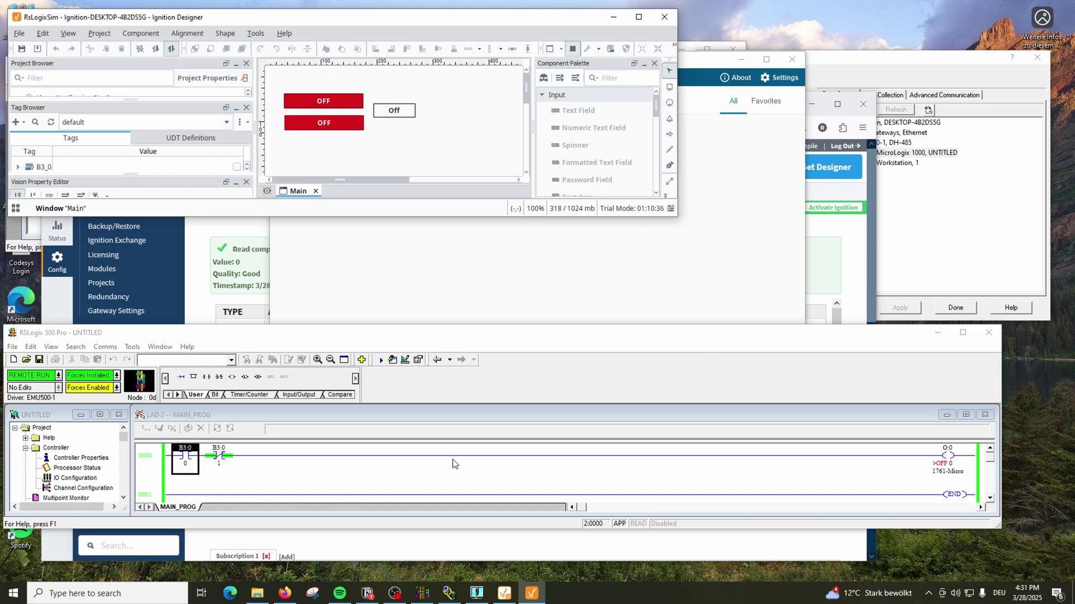
pyautogui.click(318, 104)
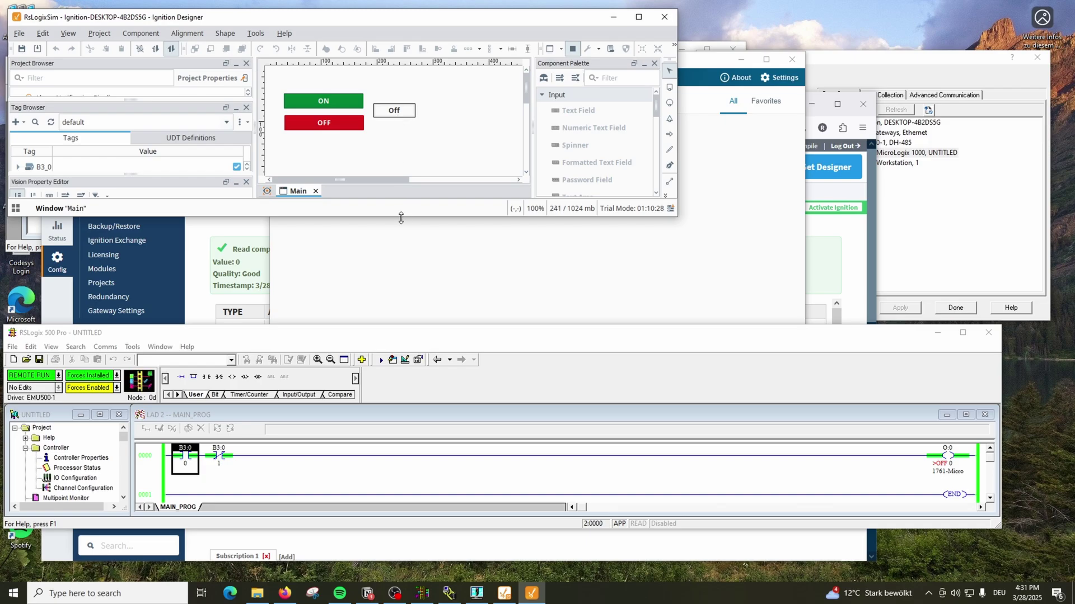
pyautogui.moveTo(400, 217); pyautogui.dragTo(400, 316)
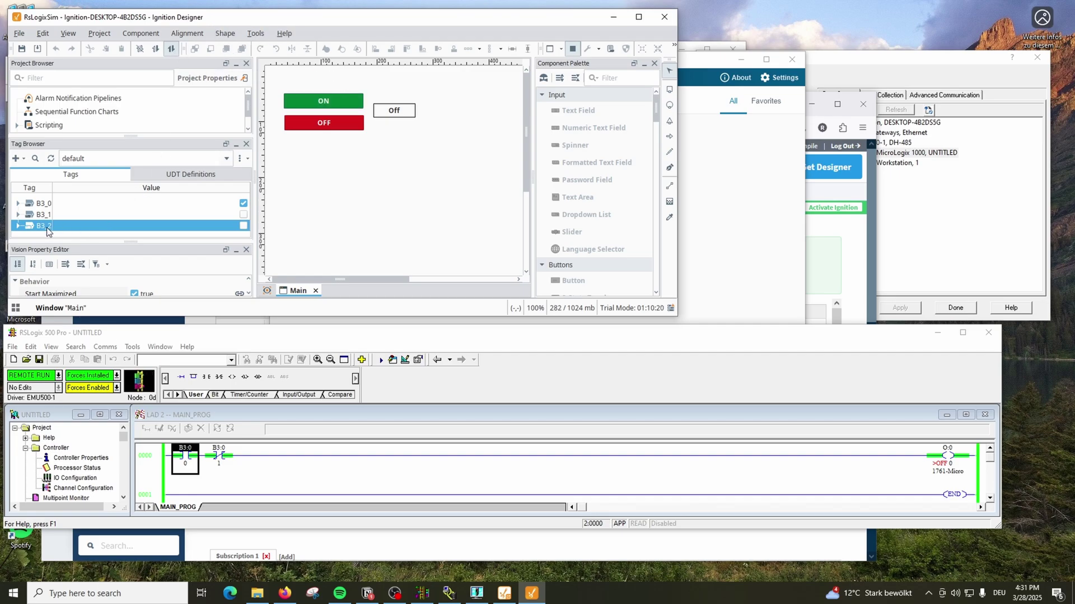
# Rename tag B3_2 to O_0.
pyautogui.click(574, 50)
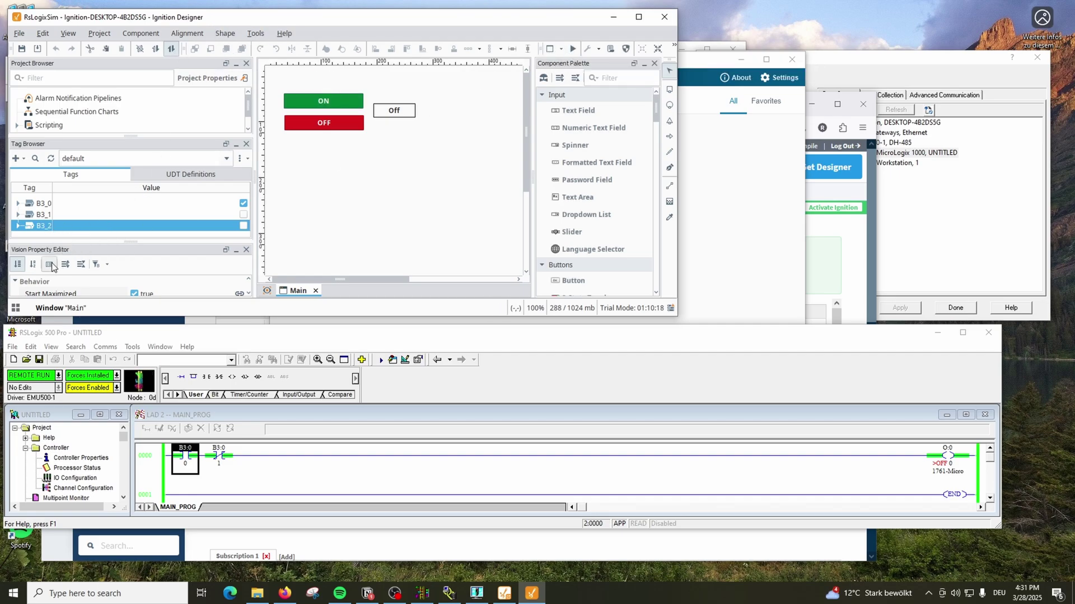
pyautogui.doubleClick(44, 227)
pyautogui.click(340, 207)
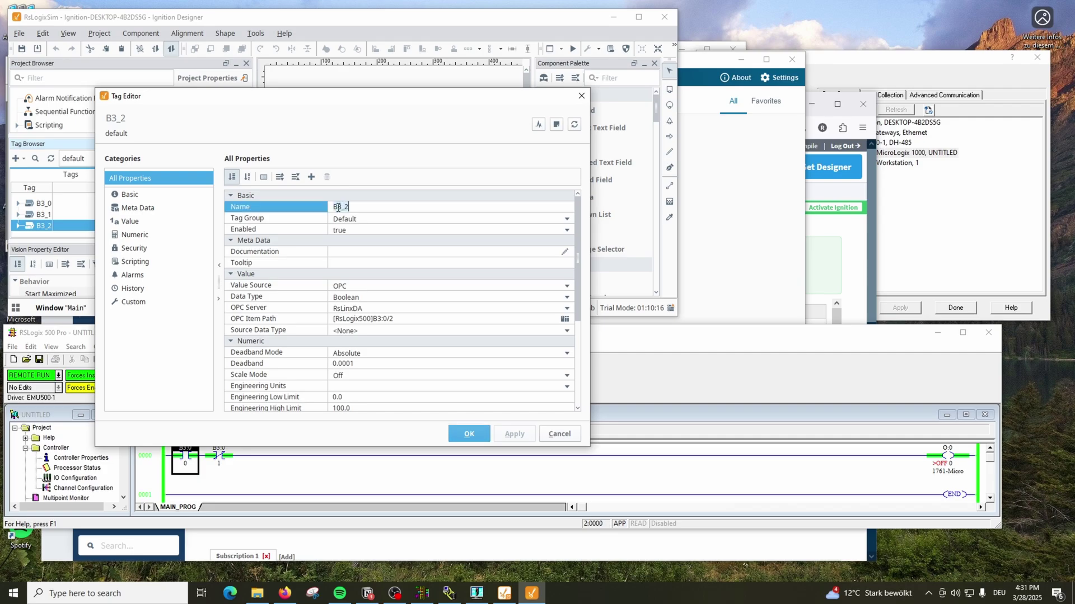
pyautogui.write('O_0')
# Point O_0's OPC item path at output [RsLogix500]O:0.0 and apply the changes.
pyautogui.click(564, 318)
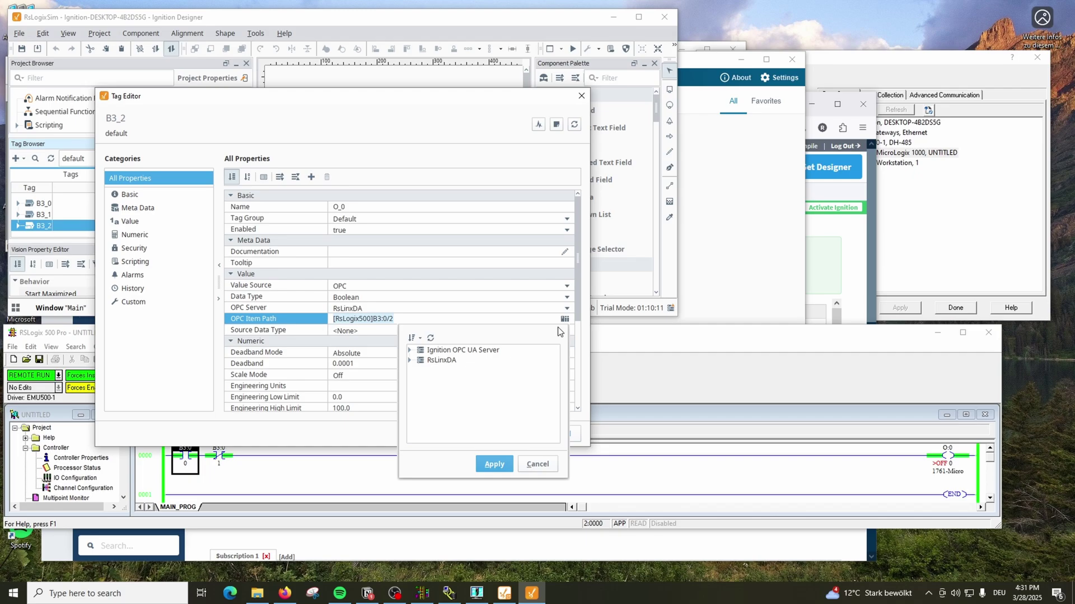
pyautogui.click(411, 360)
pyautogui.click(418, 370)
pyautogui.click(428, 390)
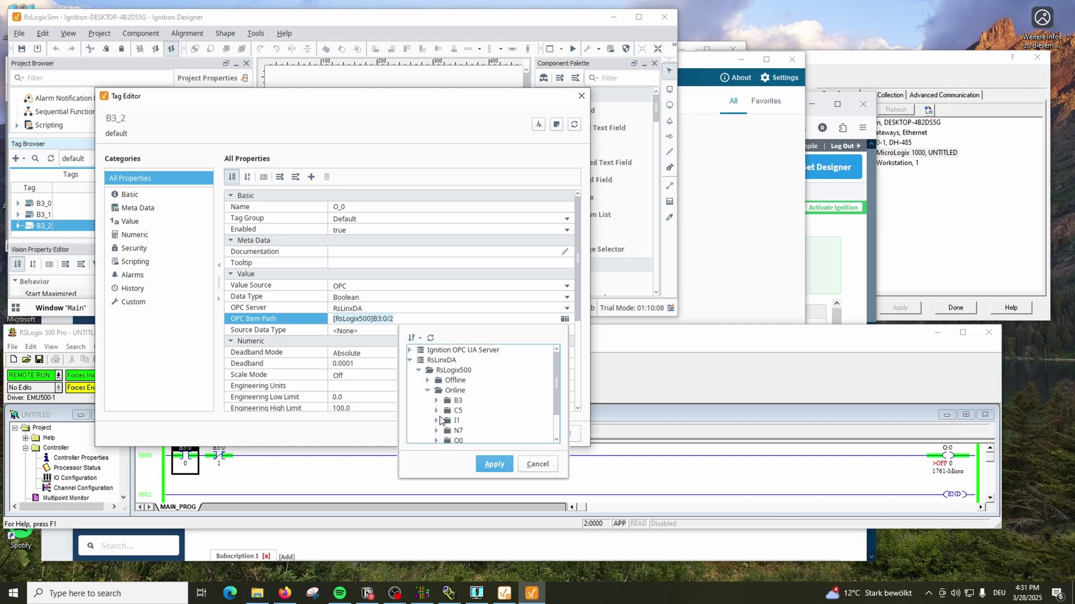
pyautogui.scroll(-1, 437, 395)
pyautogui.click(437, 411)
pyautogui.click(470, 420)
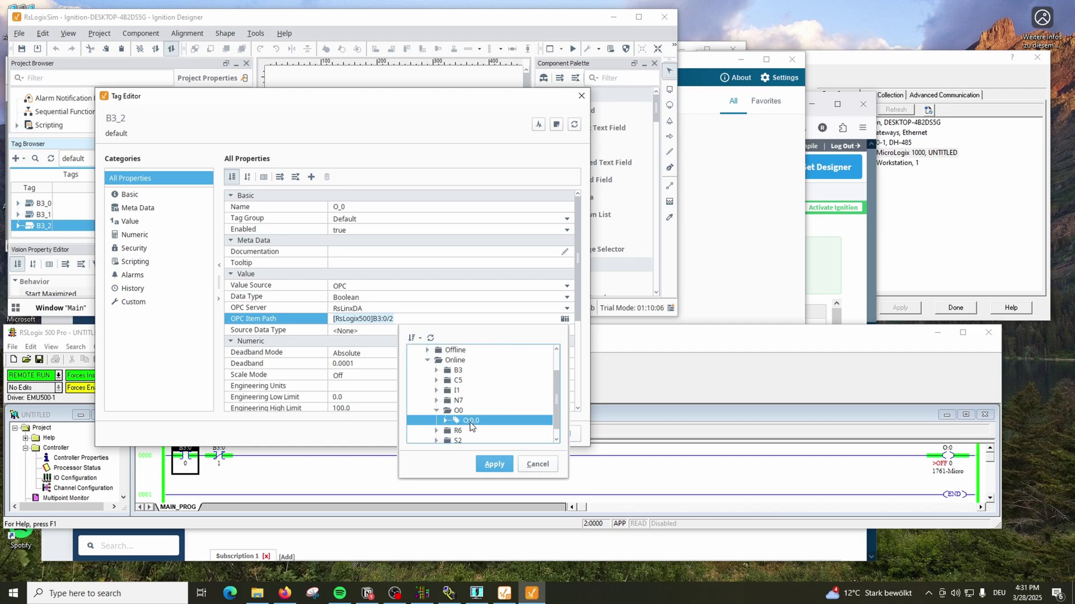
pyautogui.click(490, 465)
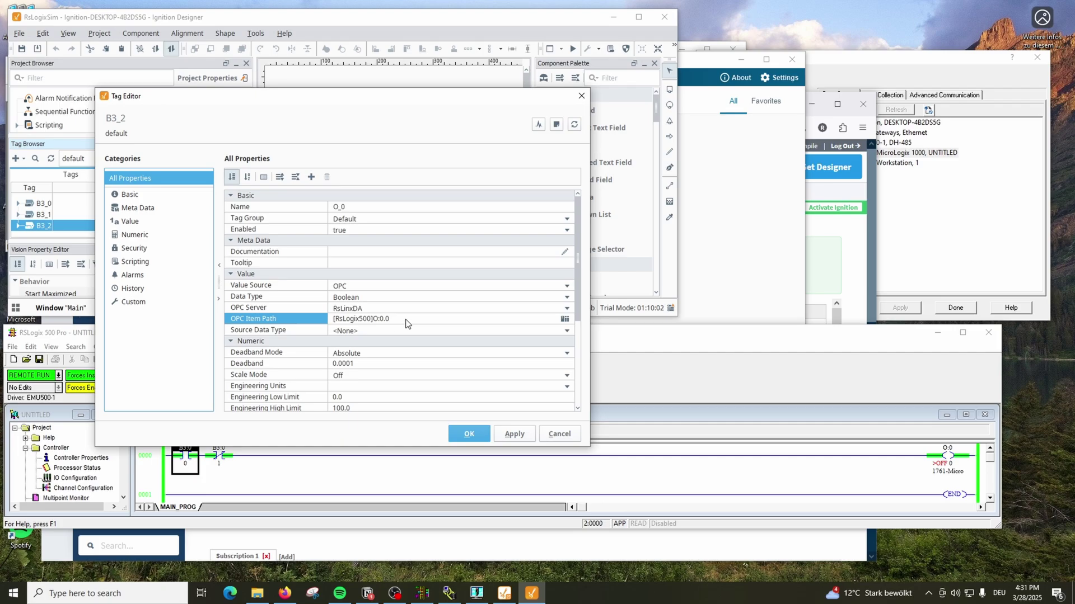
pyautogui.click(509, 437)
pyautogui.click(479, 440)
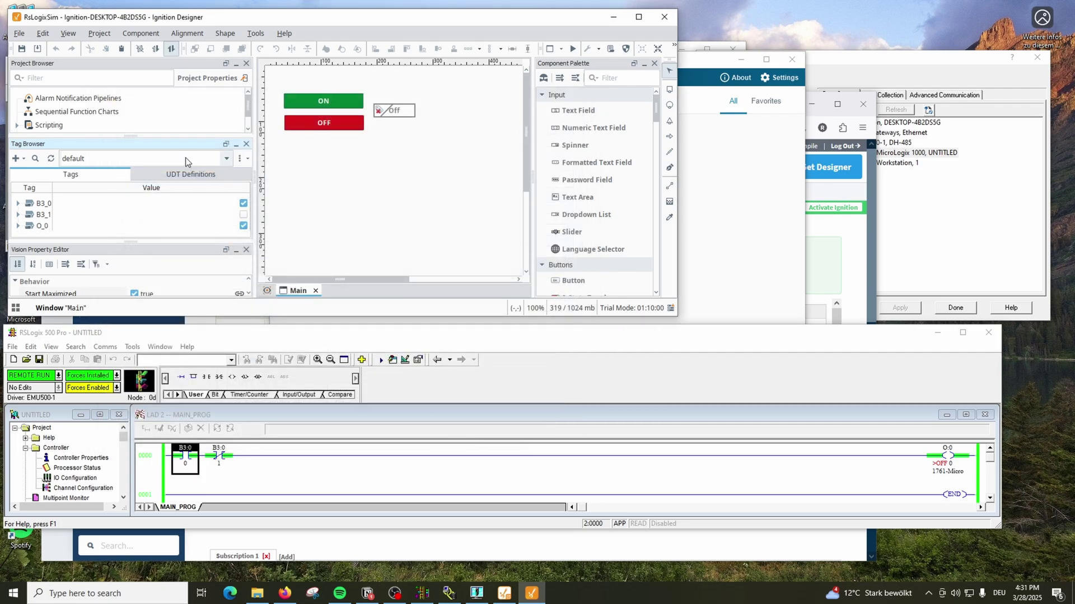
# Bind O_0 to the multi-state indicator and give state 1 the text ON on a bright green background.
pyautogui.click(45, 228)
pyautogui.moveTo(45, 232); pyautogui.dragTo(415, 102)
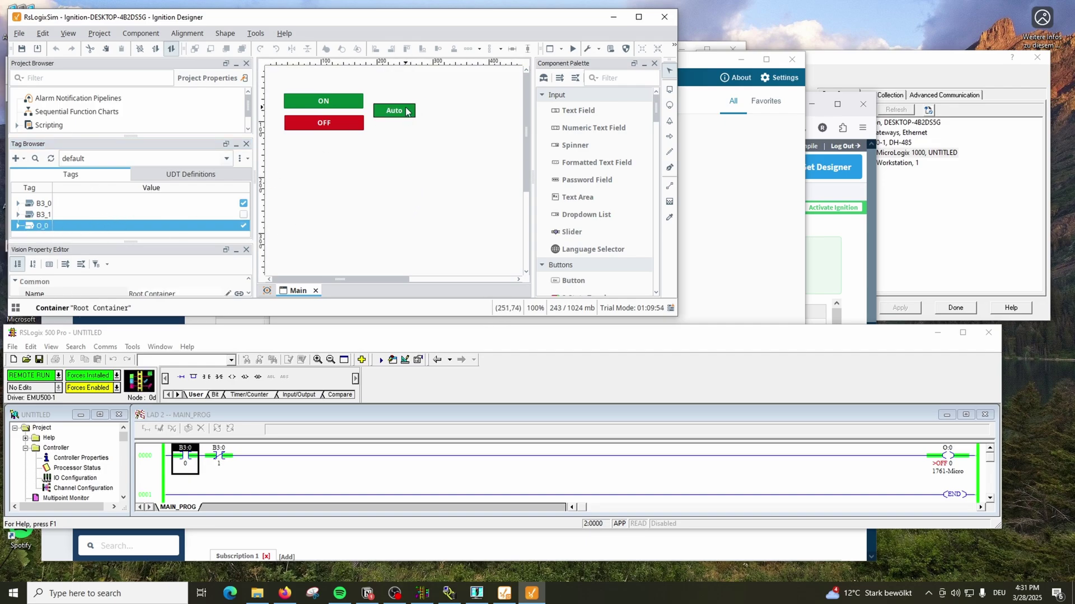
pyautogui.doubleClick(387, 115)
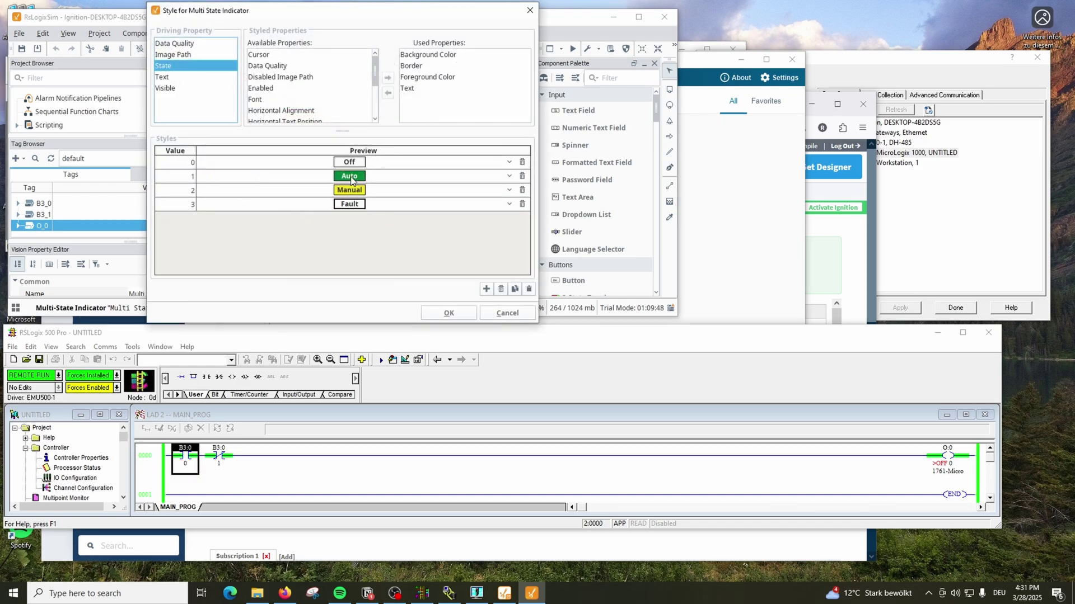
pyautogui.click(508, 176)
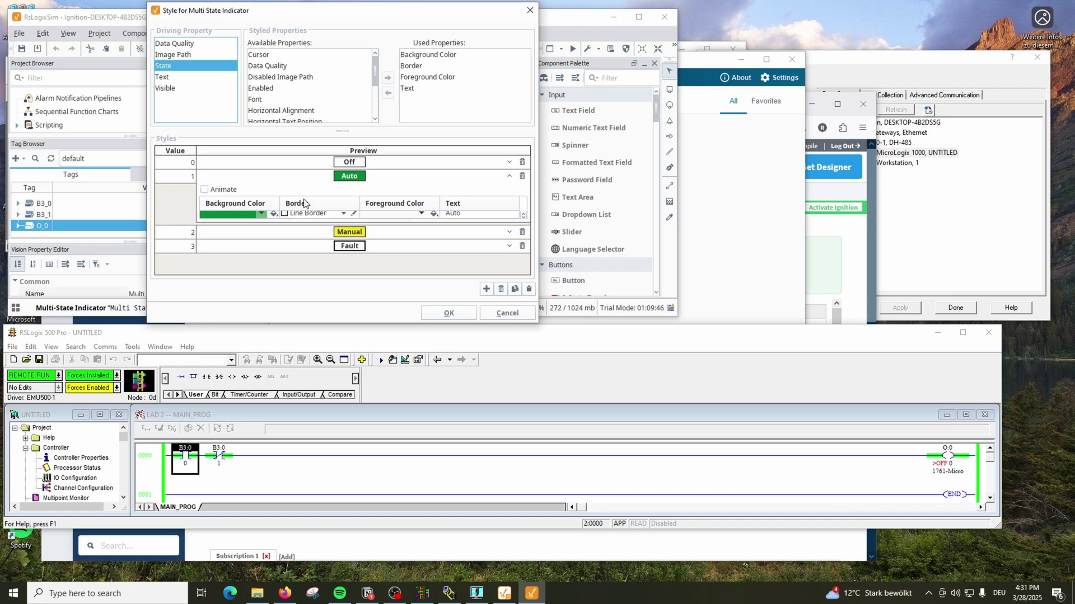
pyautogui.click(466, 215)
pyautogui.hotkey('ctrl', 'a')
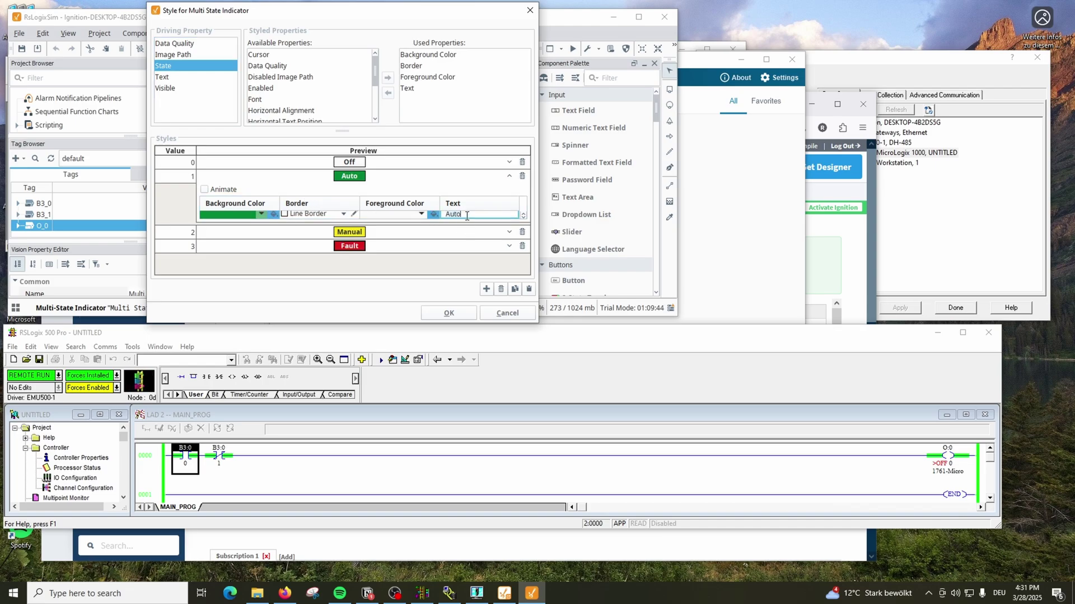
pyautogui.write('ON')
pyautogui.click(261, 215)
pyautogui.click(241, 282)
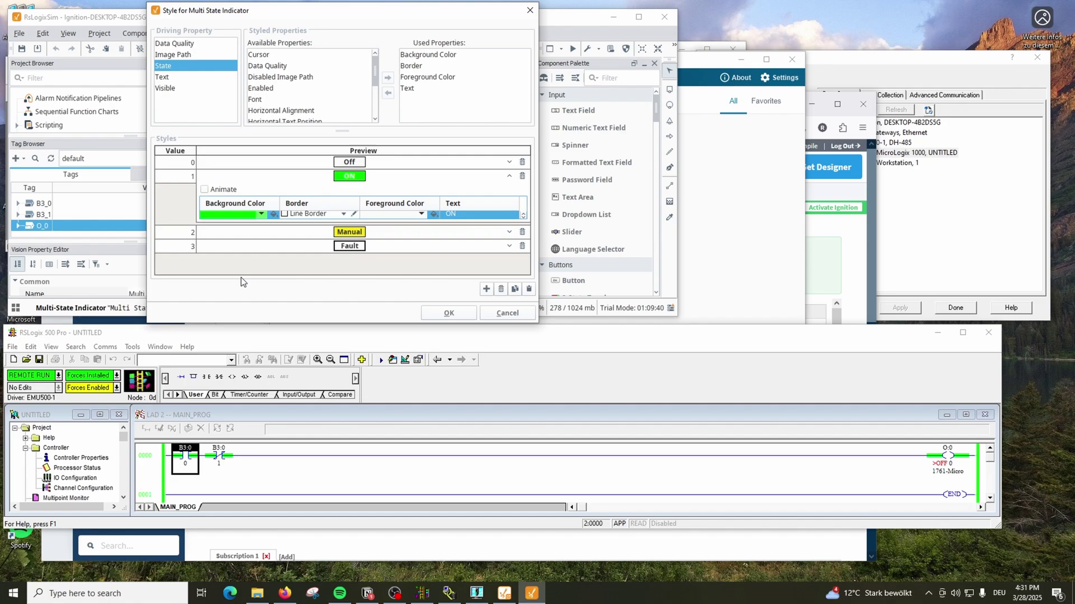
pyautogui.click(465, 313)
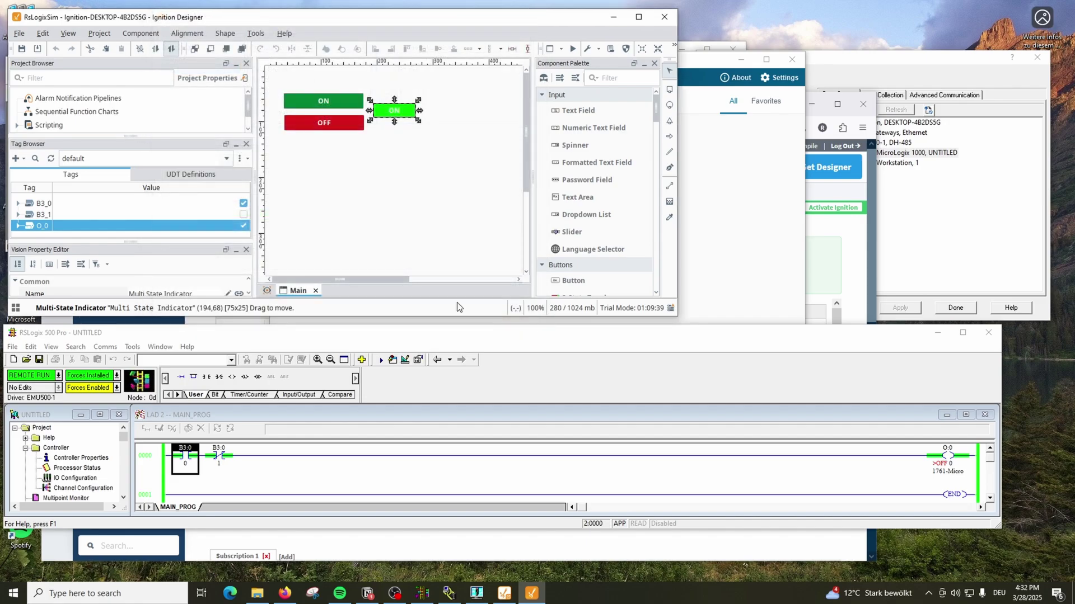
# Enter Preview mode and switch the top toggle back off.
pyautogui.click(316, 107)
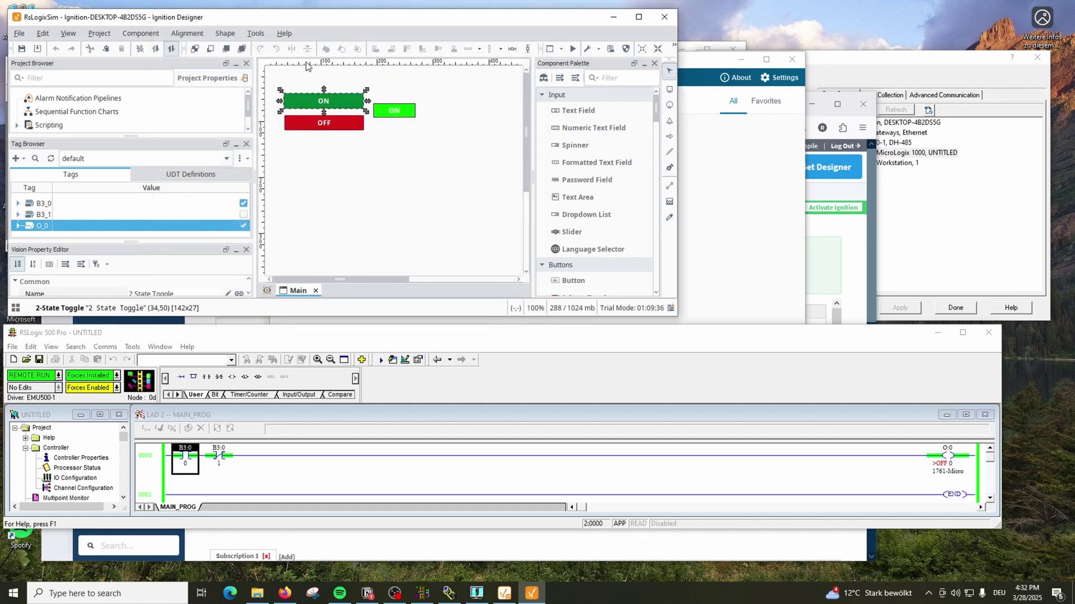
pyautogui.click(572, 49)
pyautogui.click(335, 105)
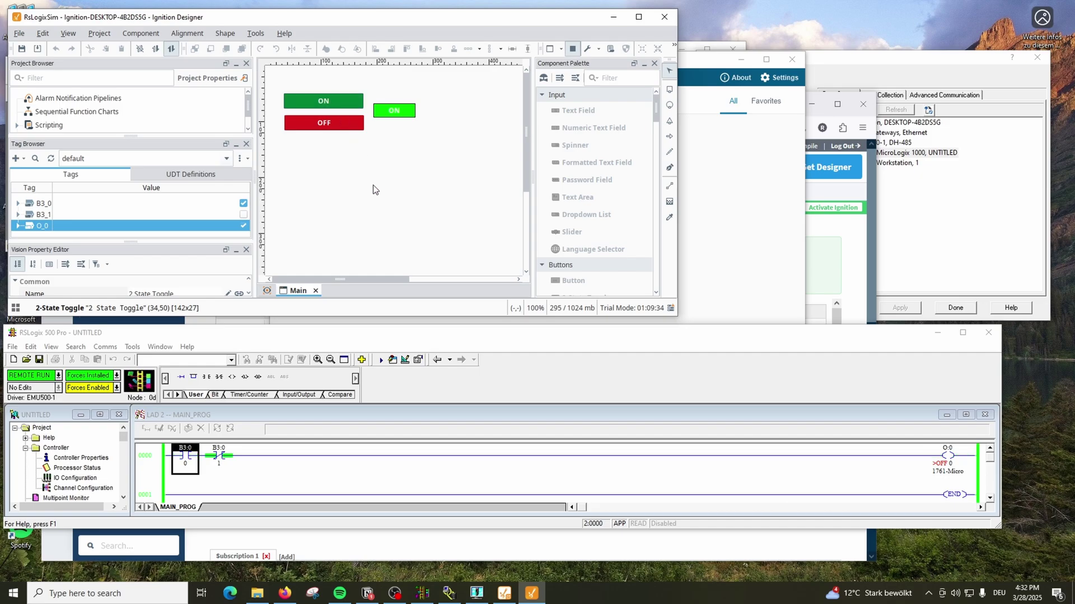